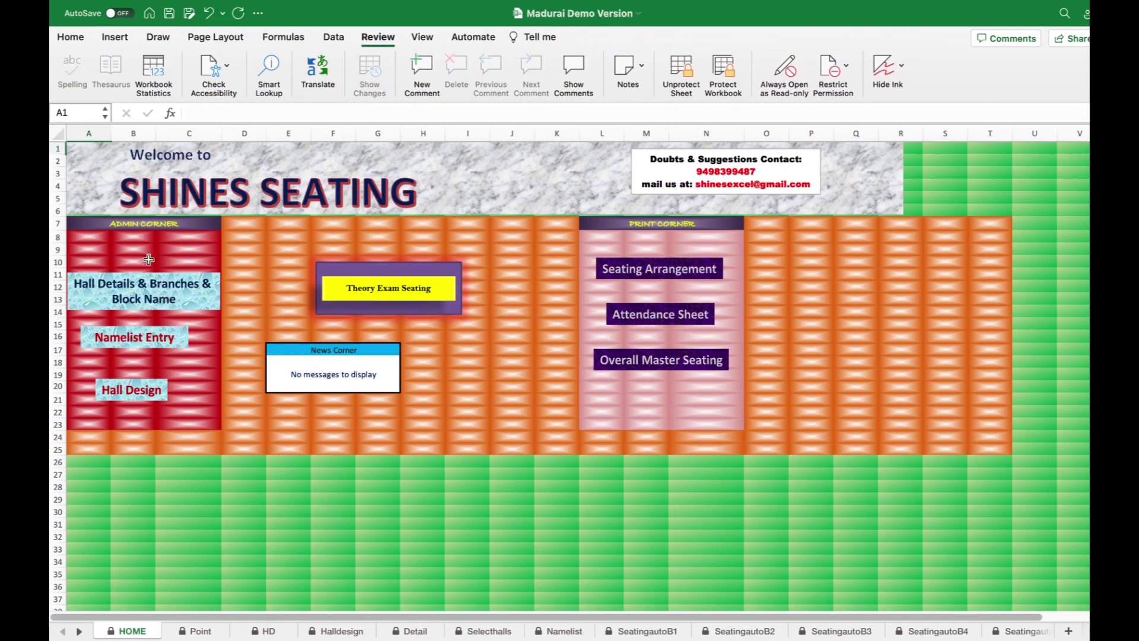
- Go from HOME to the HD sheet via the 'Hall Details & Branches & Block Name' button
{"action": "left_click", "coordinate": [145, 295]}
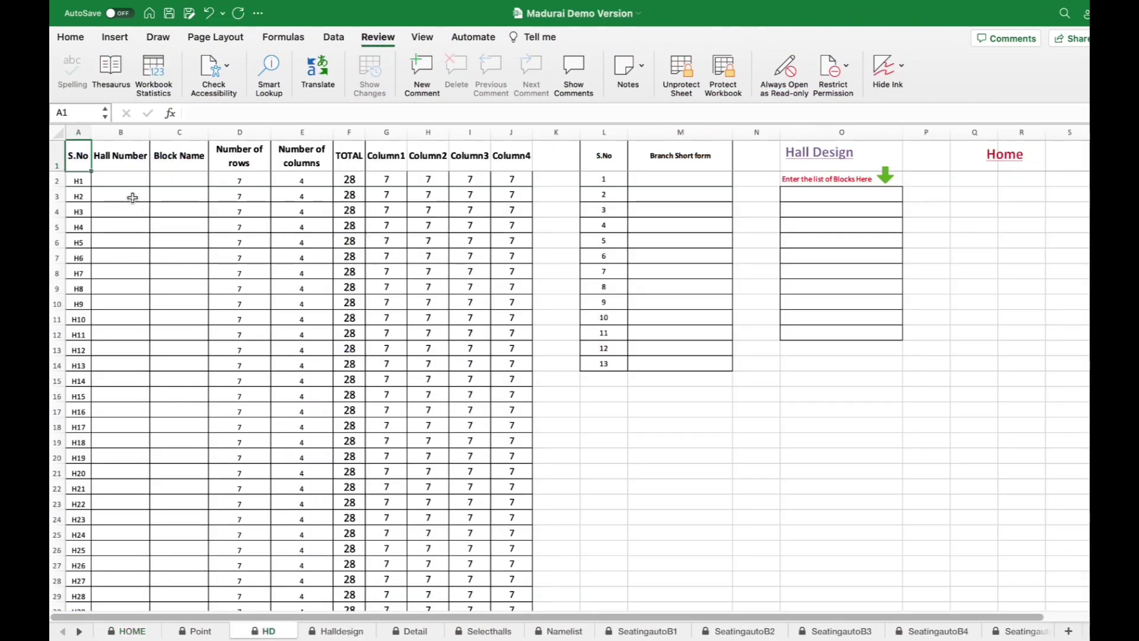
- Enter Hall1 and Hall2 in B2:B3 and extend the series down to Hall5
{"action": "left_click", "coordinate": [124, 182]}
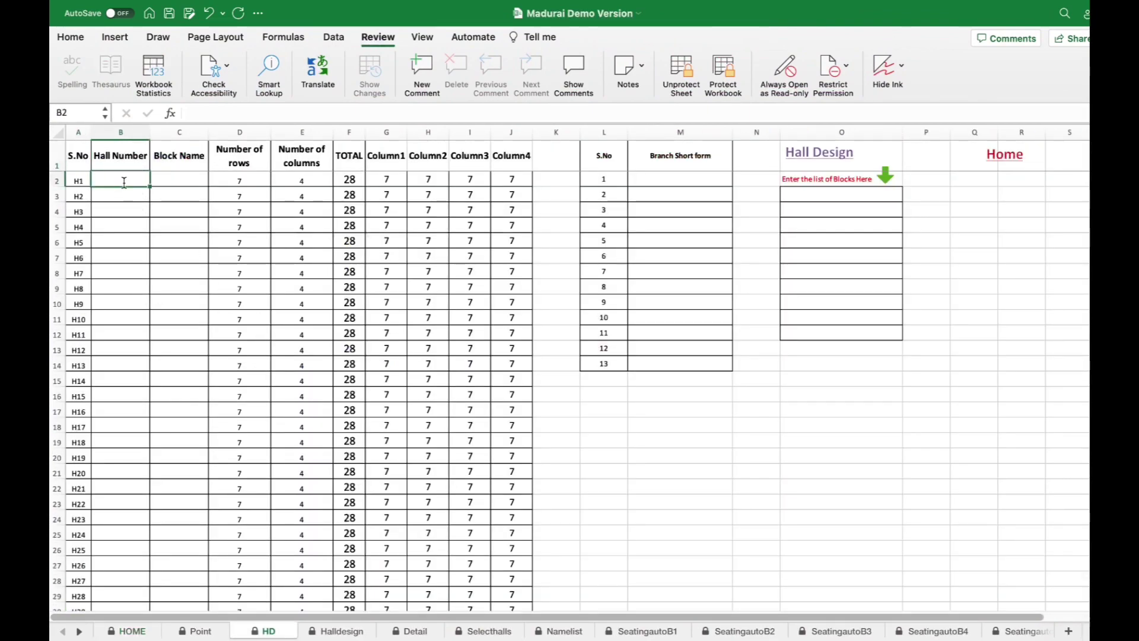
{"action": "type", "text": "Hall1"}
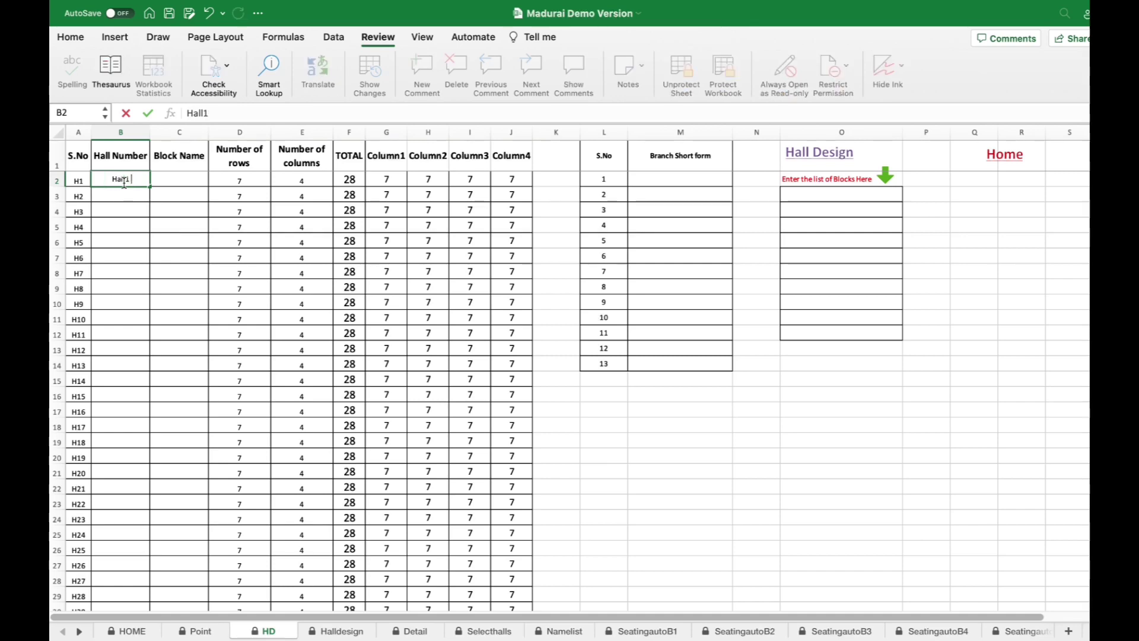
{"action": "key", "text": "Return"}
{"action": "type", "text": "Hall2"}
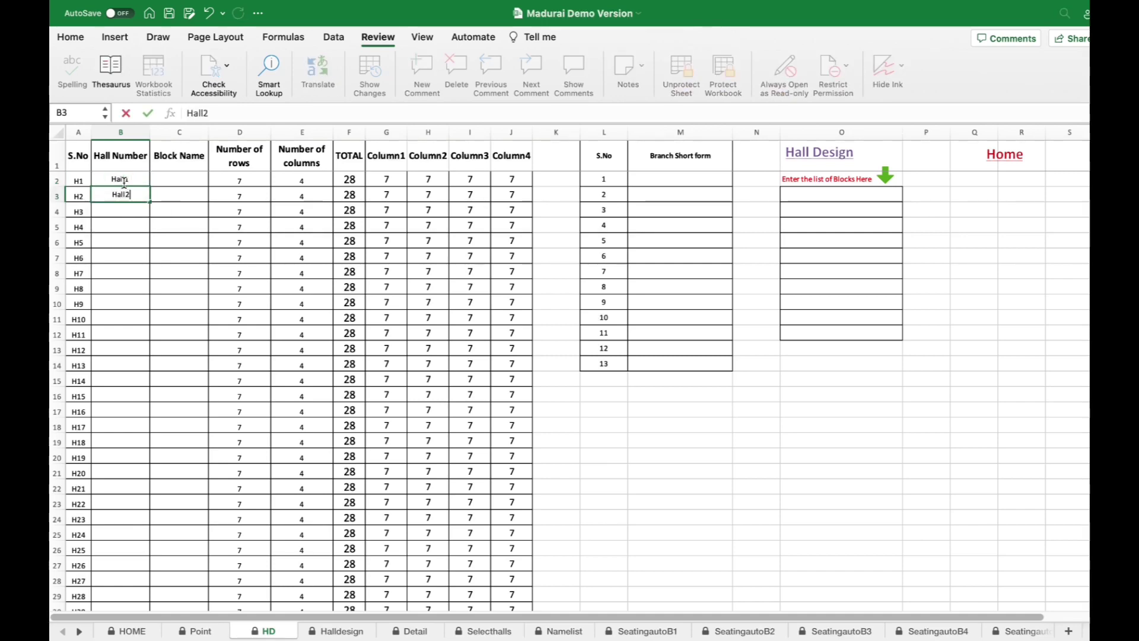
{"action": "key", "text": "Return"}
{"action": "left_click", "coordinate": [119, 191]}
{"action": "left_click", "coordinate": [132, 181]}
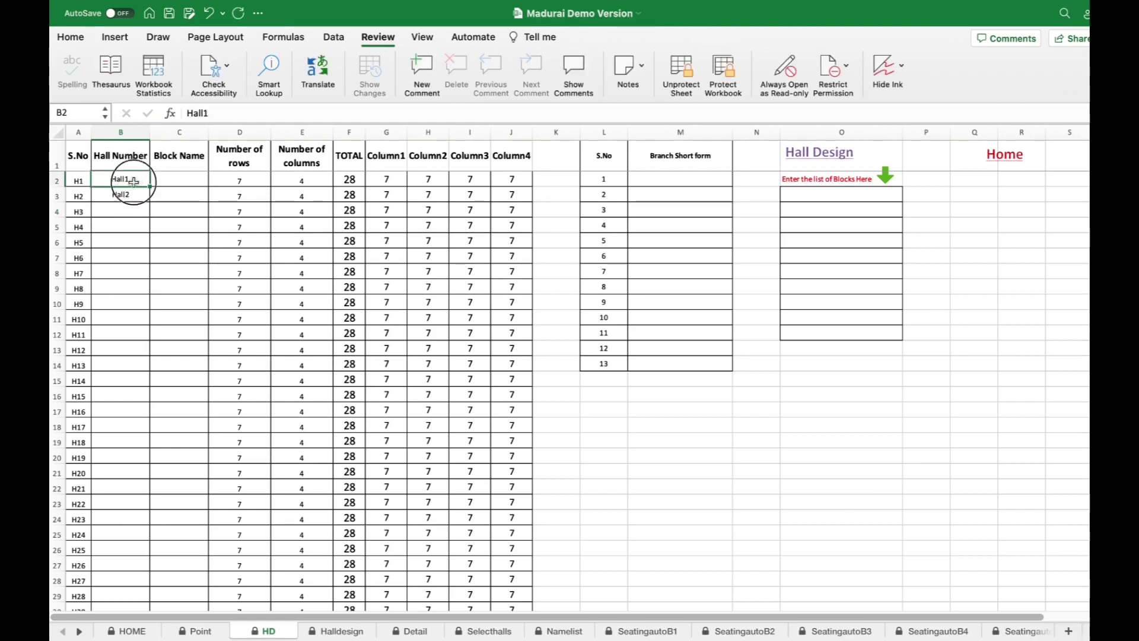
{"action": "left_click_drag", "start_coordinate": [133, 181], "coordinate": [189, 202]}
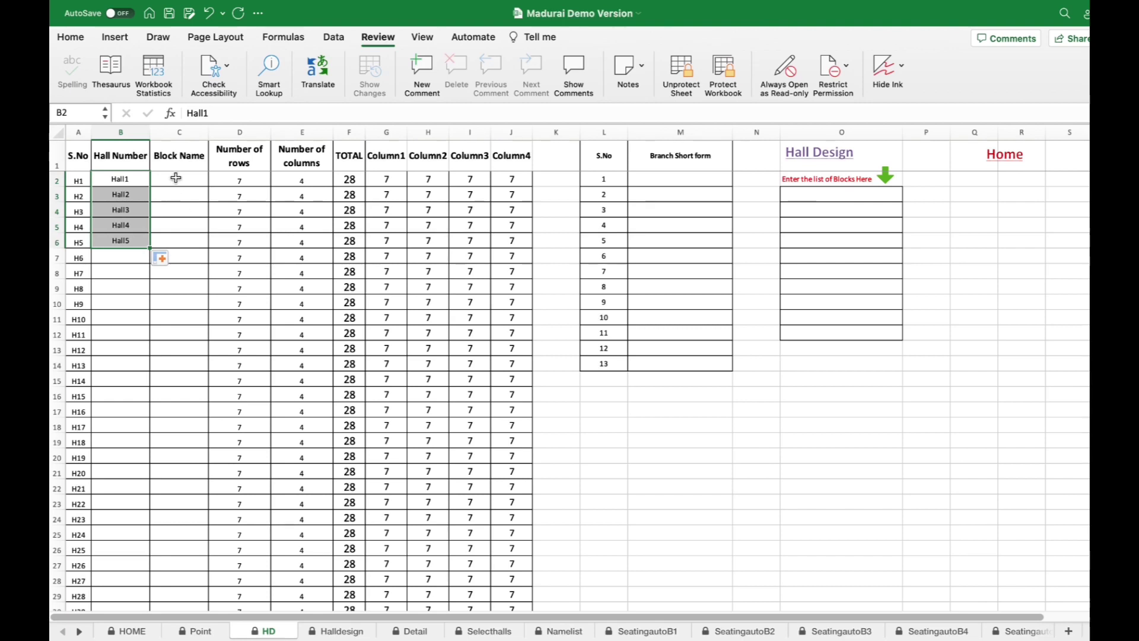
- Check Hall1's Block Name dropdown in C2, which still has no choices
{"action": "left_click", "coordinate": [177, 179]}
{"action": "left_click", "coordinate": [214, 180]}
{"action": "left_click", "coordinate": [214, 181]}
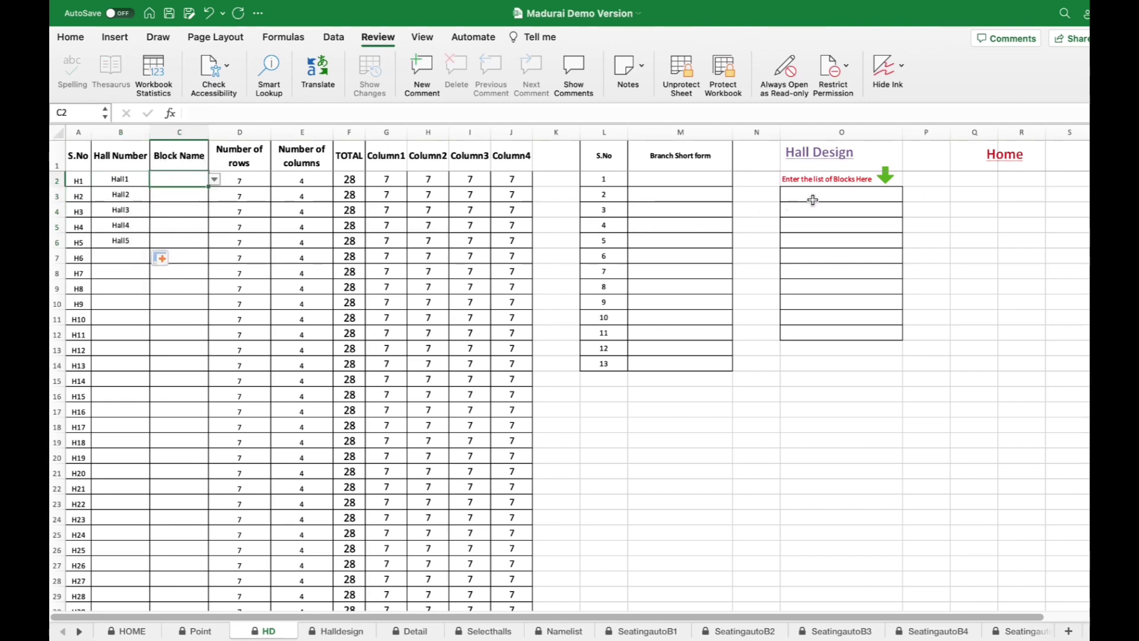
- Enter Block1 and Block2 as the first block-list entries and select both to extend
{"action": "left_click", "coordinate": [845, 199]}
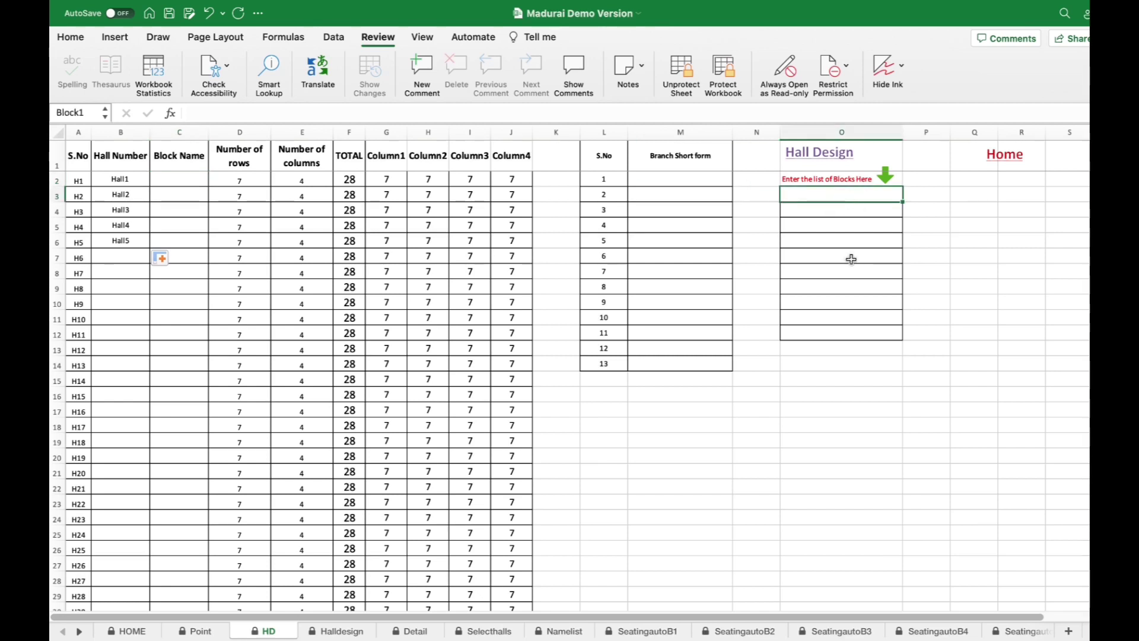
{"action": "type", "text": "Blcok"}
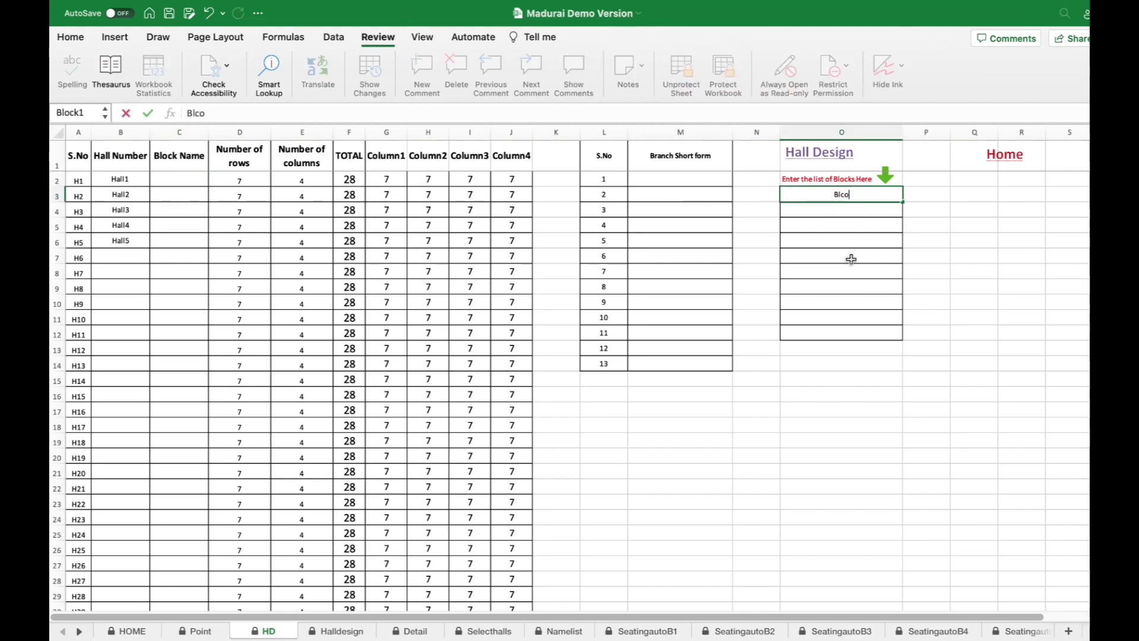
{"action": "key", "text": "BackSpace"}
{"action": "key", "text": "BackSpace"}
{"action": "key", "text": "BackSpace"}
{"action": "key", "text": "BackSpace"}
{"action": "type", "text": "lock1"}
{"action": "key", "text": "Return"}
{"action": "type", "text": "Blo"}
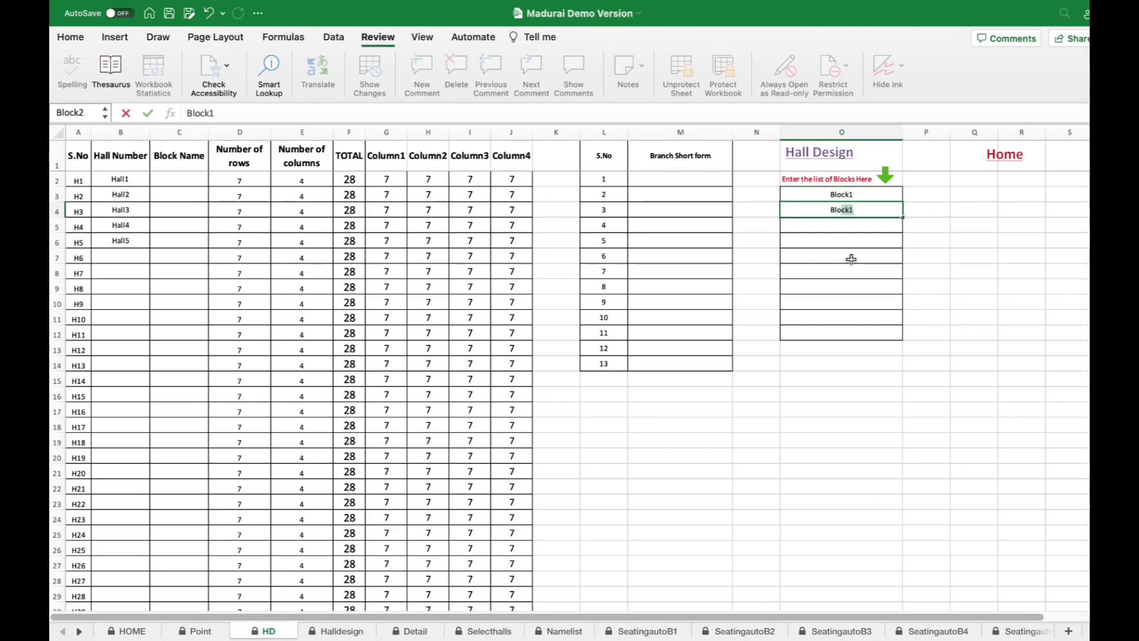
{"action": "type", "text": "ck2"}
{"action": "key", "text": "Return"}
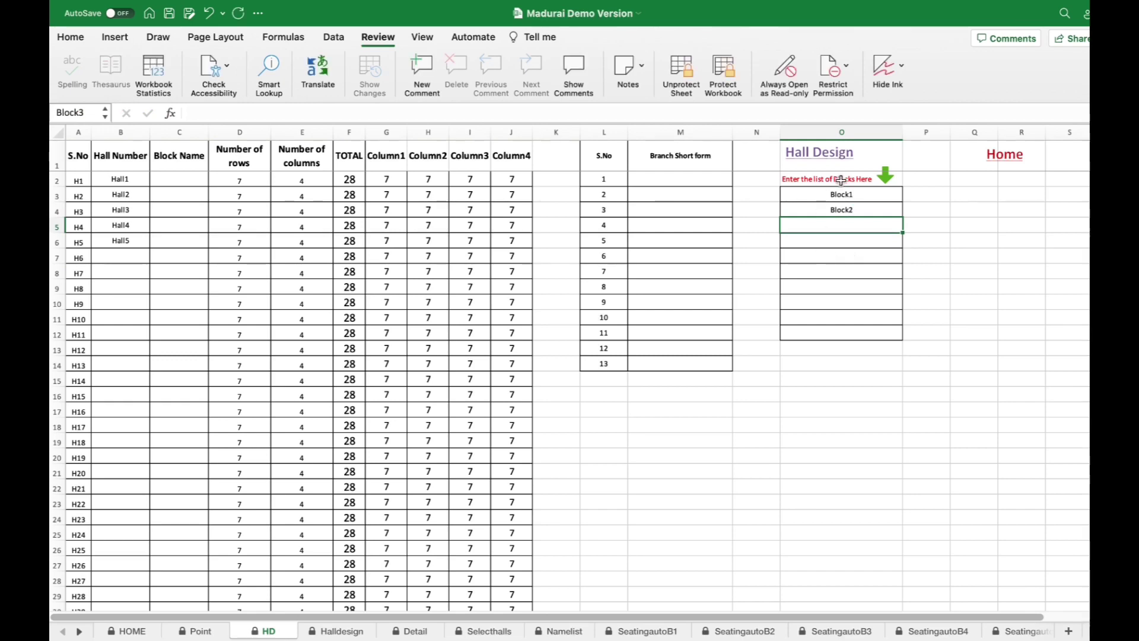
{"action": "left_click_drag", "start_coordinate": [845, 196], "coordinate": [893, 264]}
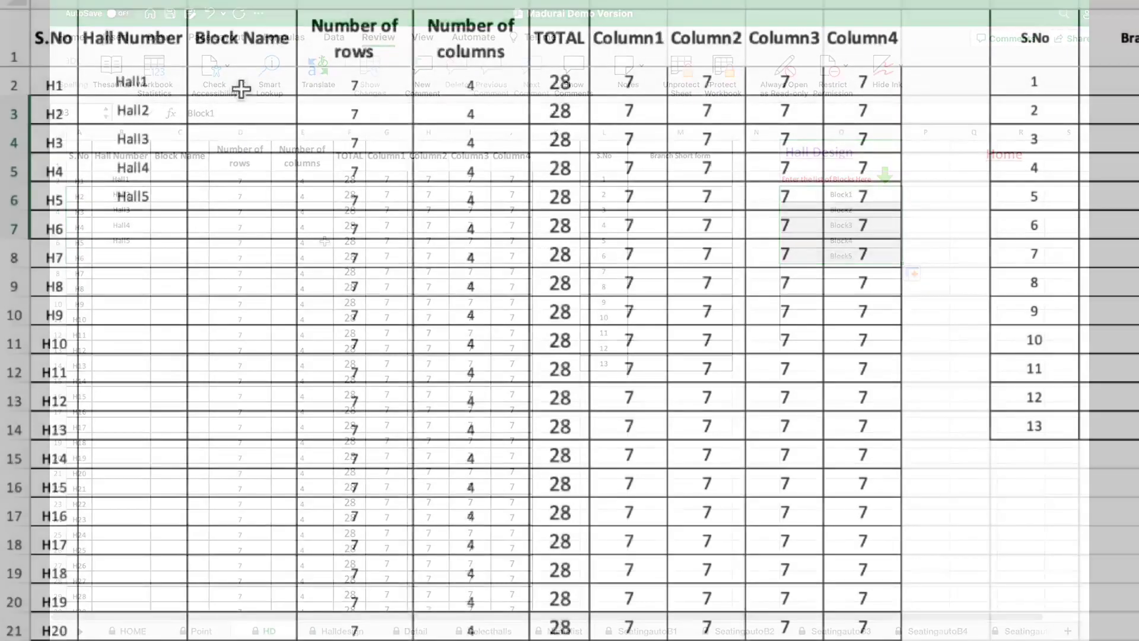
- Set Block1 for both Hall1 and Hall2 in the Block Name dropdowns
{"action": "left_click", "coordinate": [262, 81]}
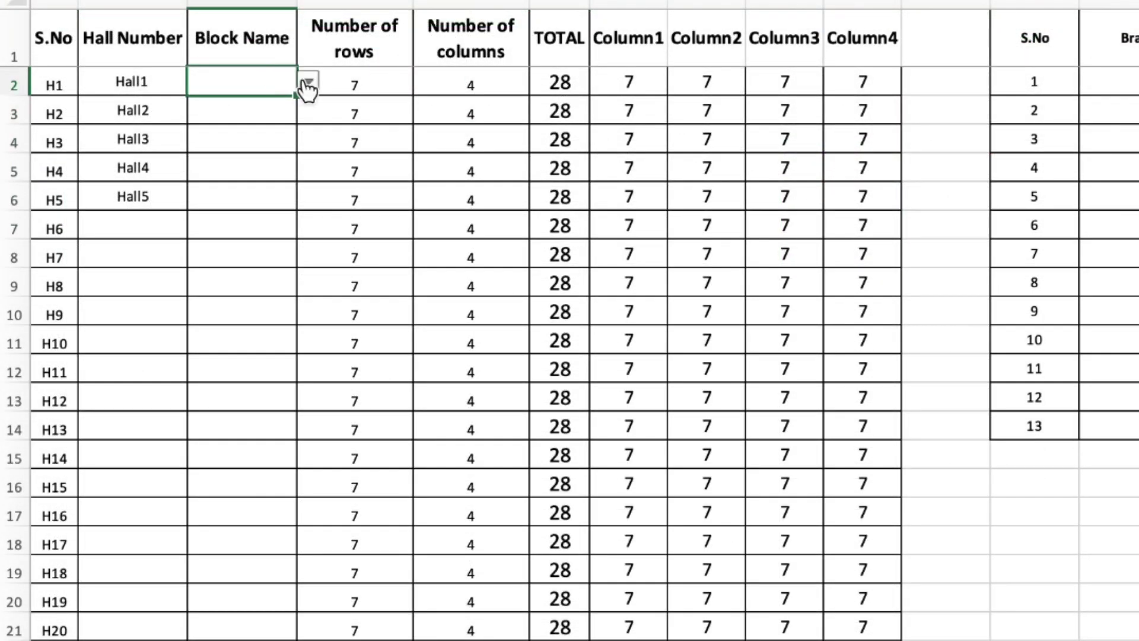
{"action": "left_click", "coordinate": [309, 85]}
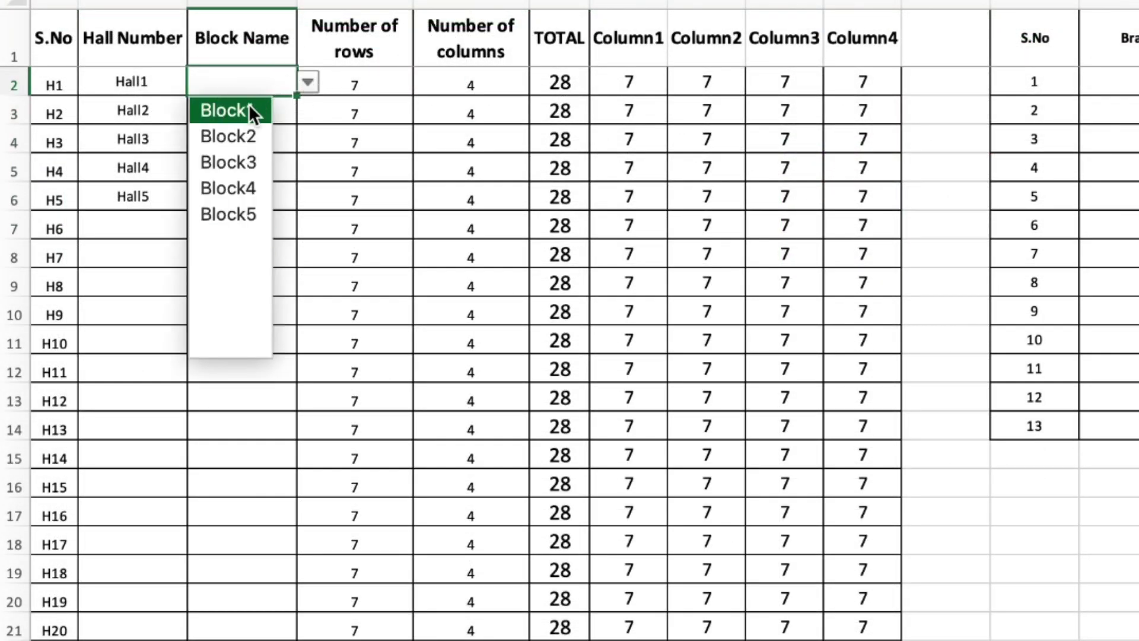
{"action": "left_click", "coordinate": [248, 110]}
{"action": "left_click", "coordinate": [255, 111]}
{"action": "left_click", "coordinate": [308, 112]}
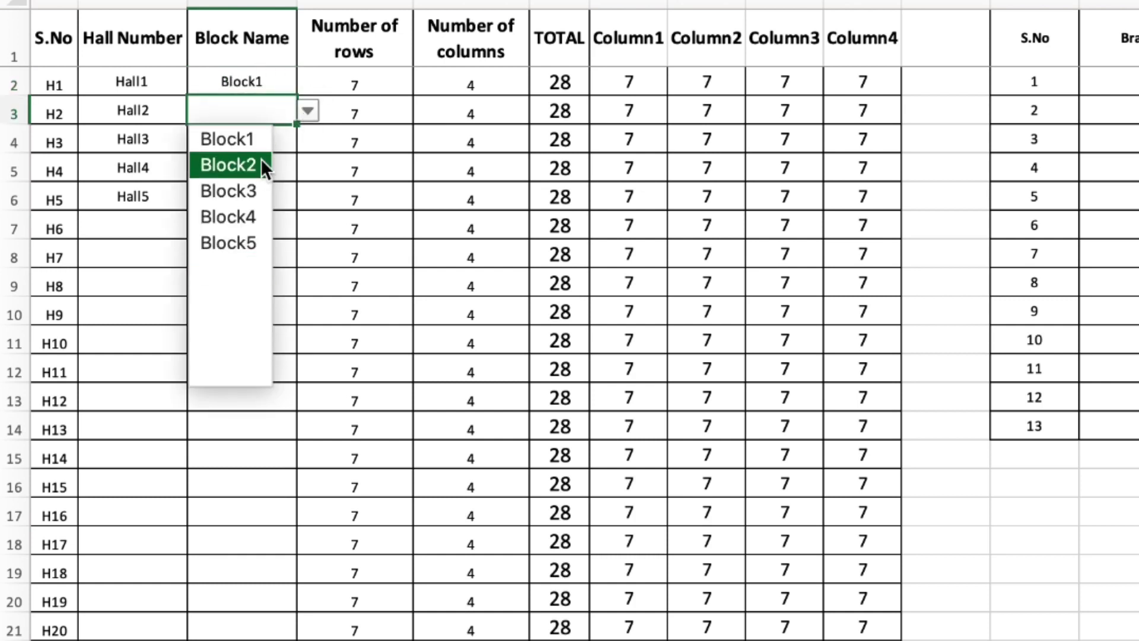
{"action": "left_click", "coordinate": [255, 164]}
{"action": "left_click", "coordinate": [275, 139]}
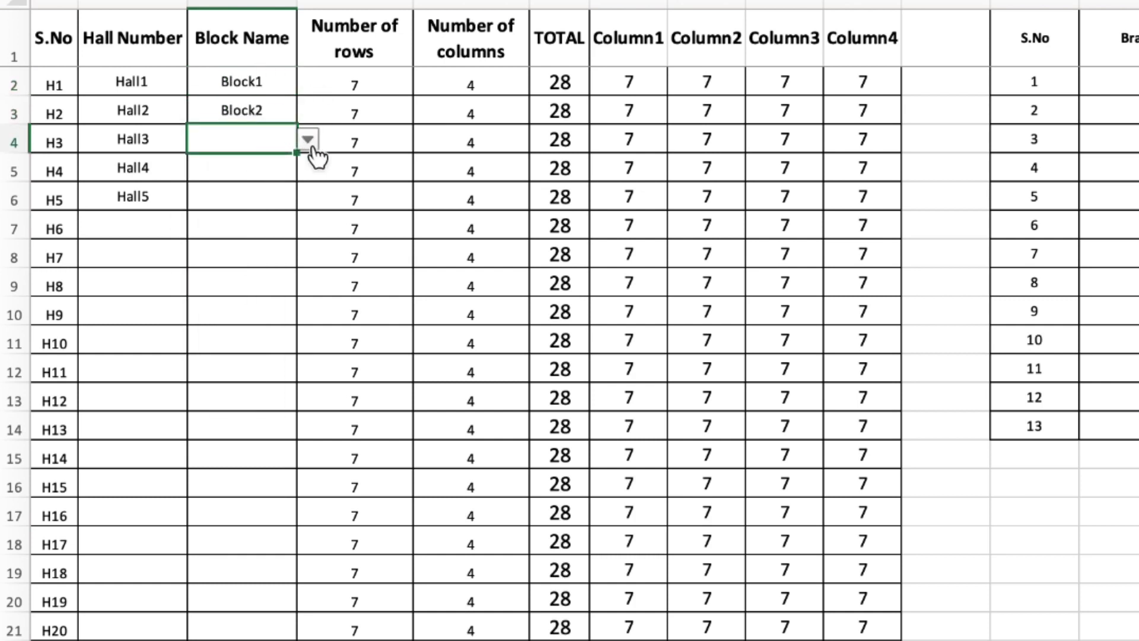
{"action": "left_click", "coordinate": [308, 140]}
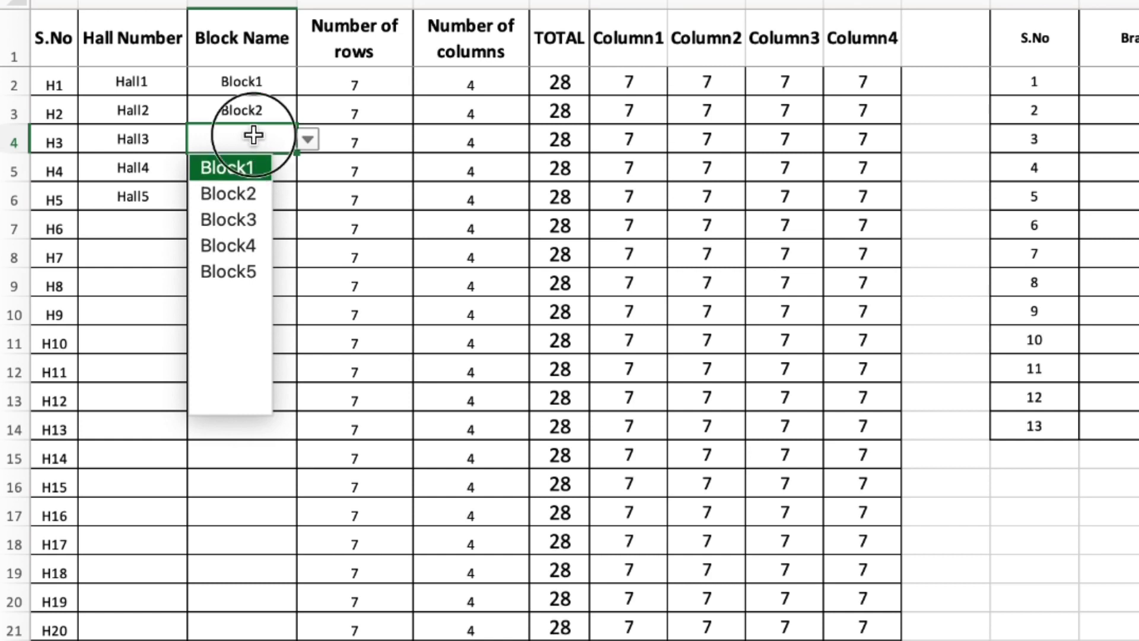
{"action": "left_click", "coordinate": [253, 110]}
{"action": "left_click", "coordinate": [308, 113]}
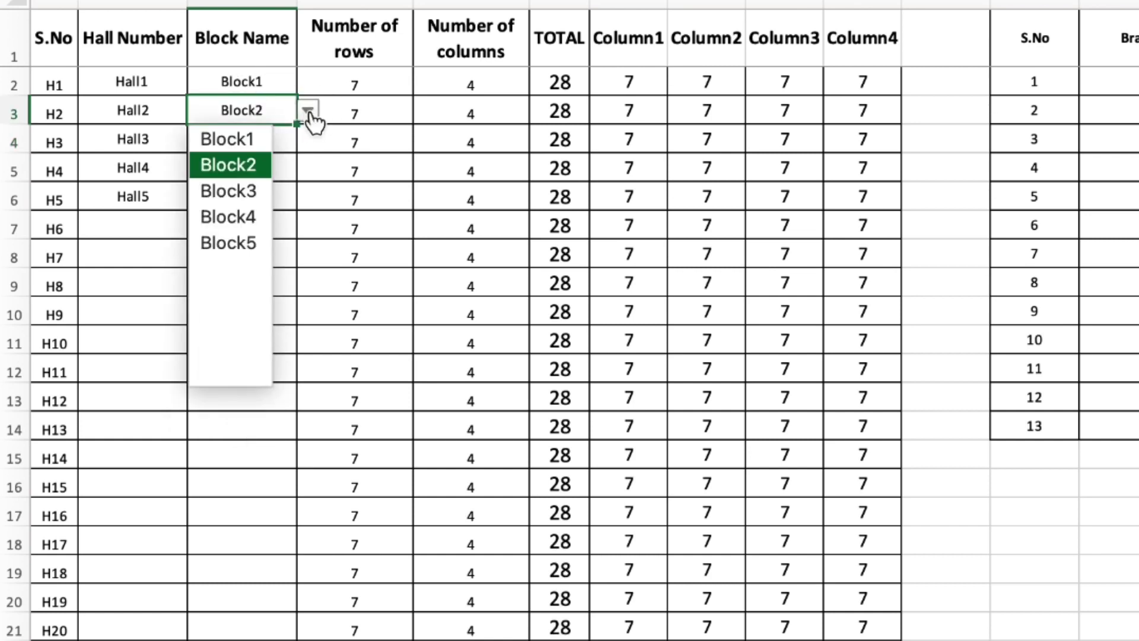
{"action": "left_click", "coordinate": [257, 138]}
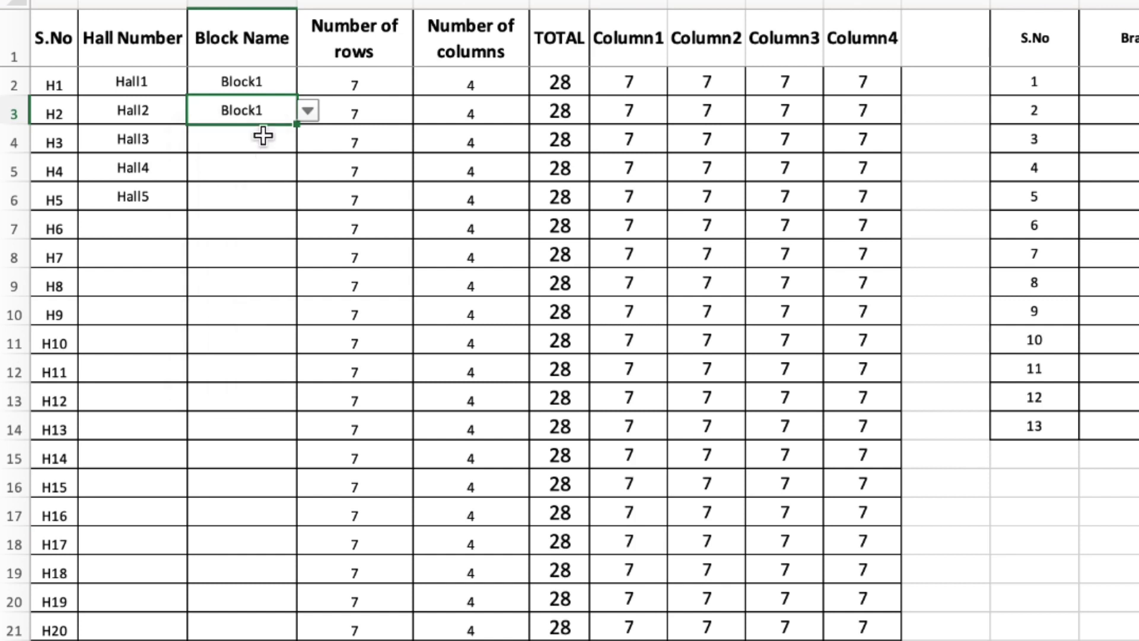
- Set Block2 for Hall3, Hall4 and Hall5 in the Block Name dropdowns
{"action": "left_click", "coordinate": [271, 139]}
{"action": "left_click", "coordinate": [307, 140]}
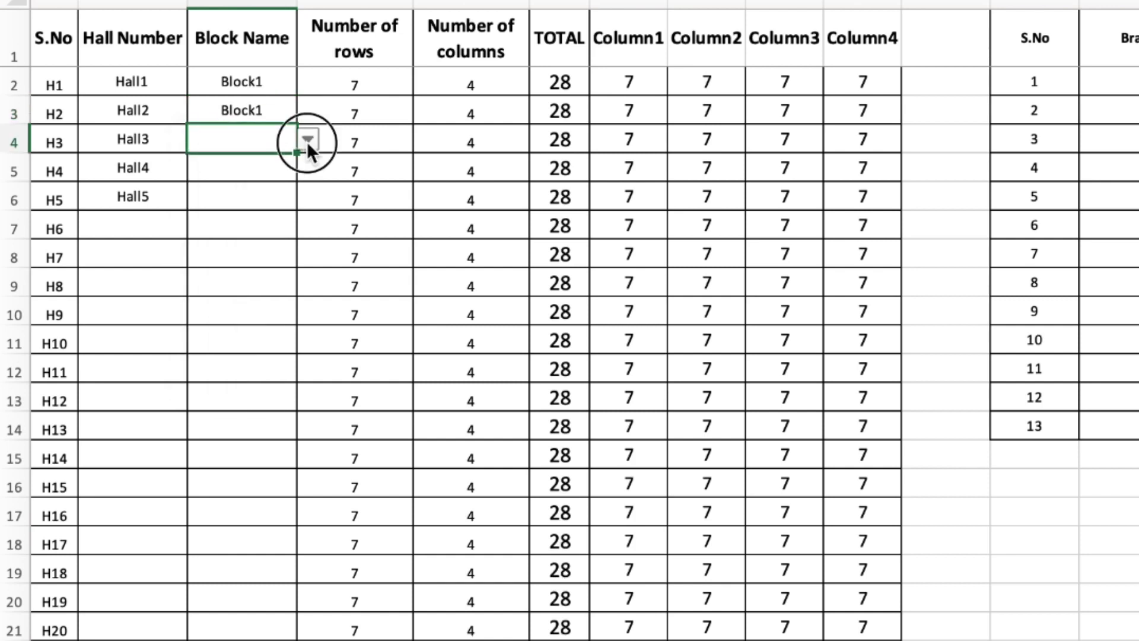
{"action": "key", "text": "Return"}
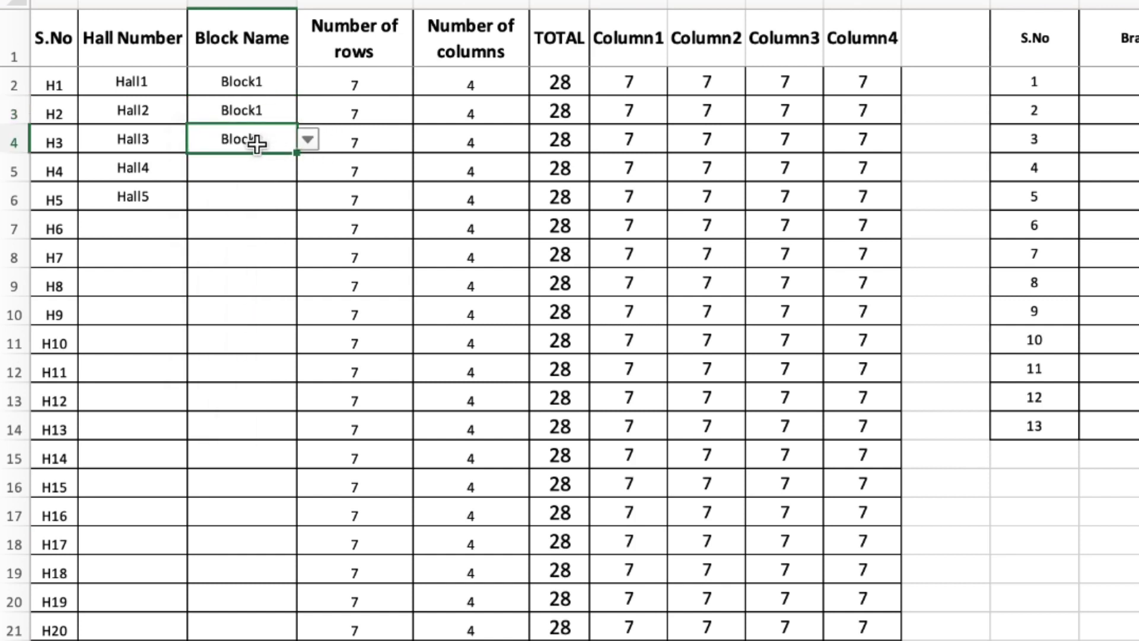
{"action": "left_click", "coordinate": [281, 168]}
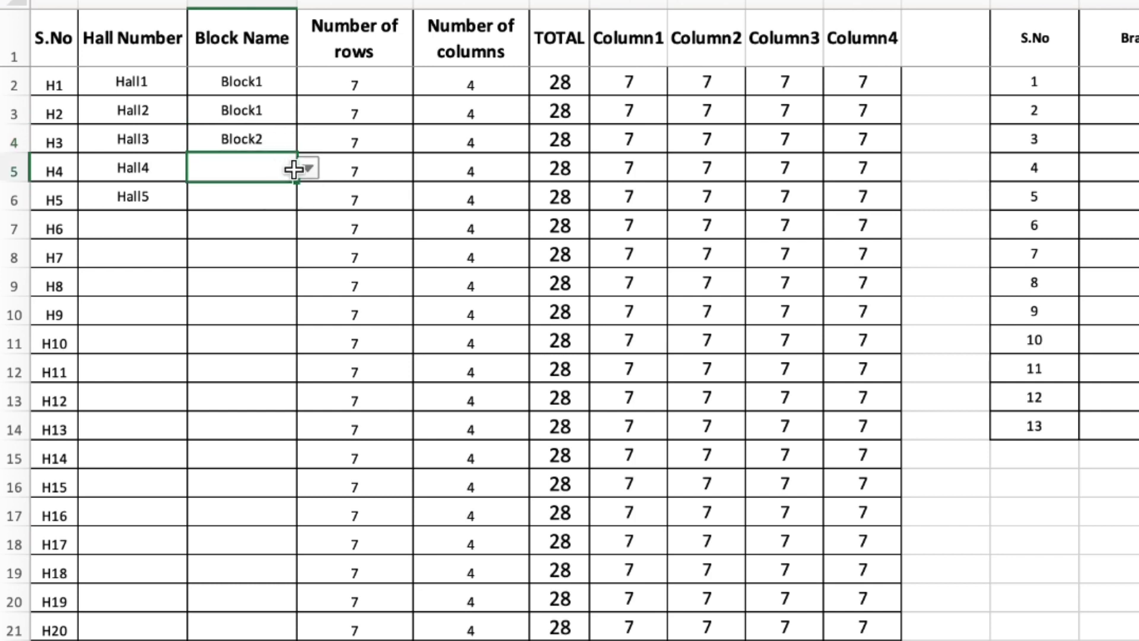
{"action": "left_click", "coordinate": [307, 168]}
{"action": "left_click", "coordinate": [270, 197]}
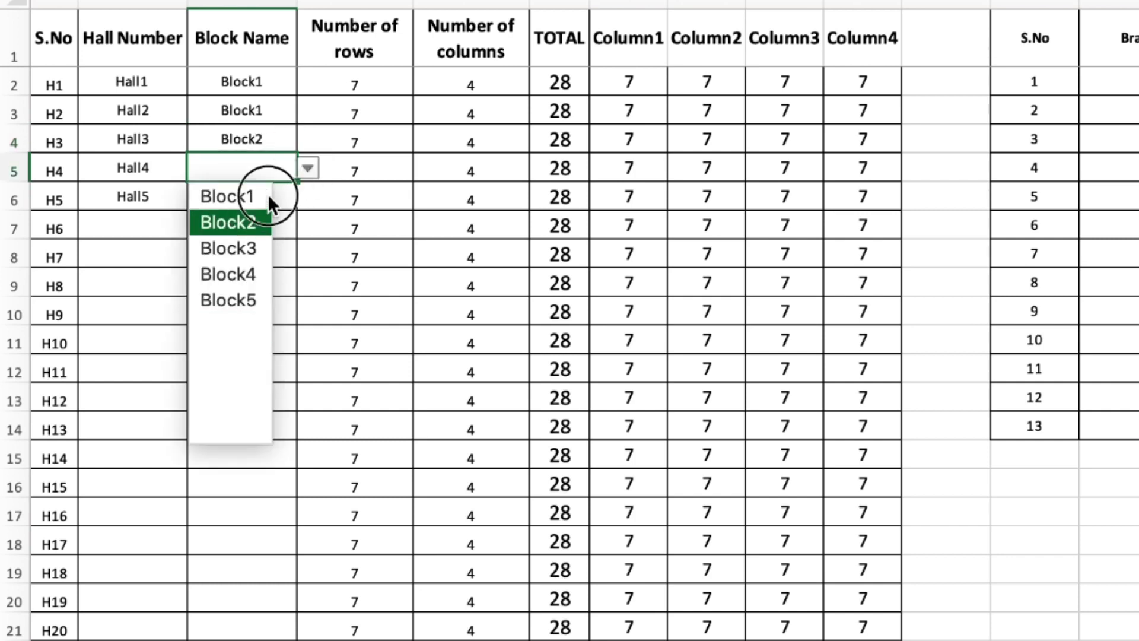
{"action": "left_click", "coordinate": [291, 197]}
{"action": "left_click", "coordinate": [308, 197]}
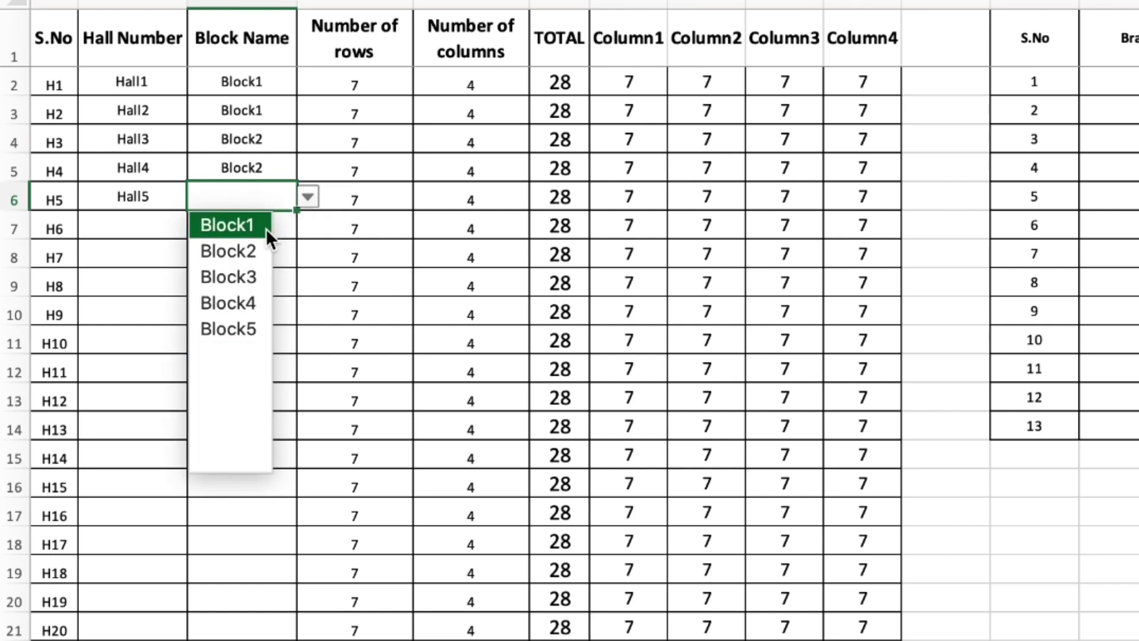
{"action": "key", "text": "Return"}
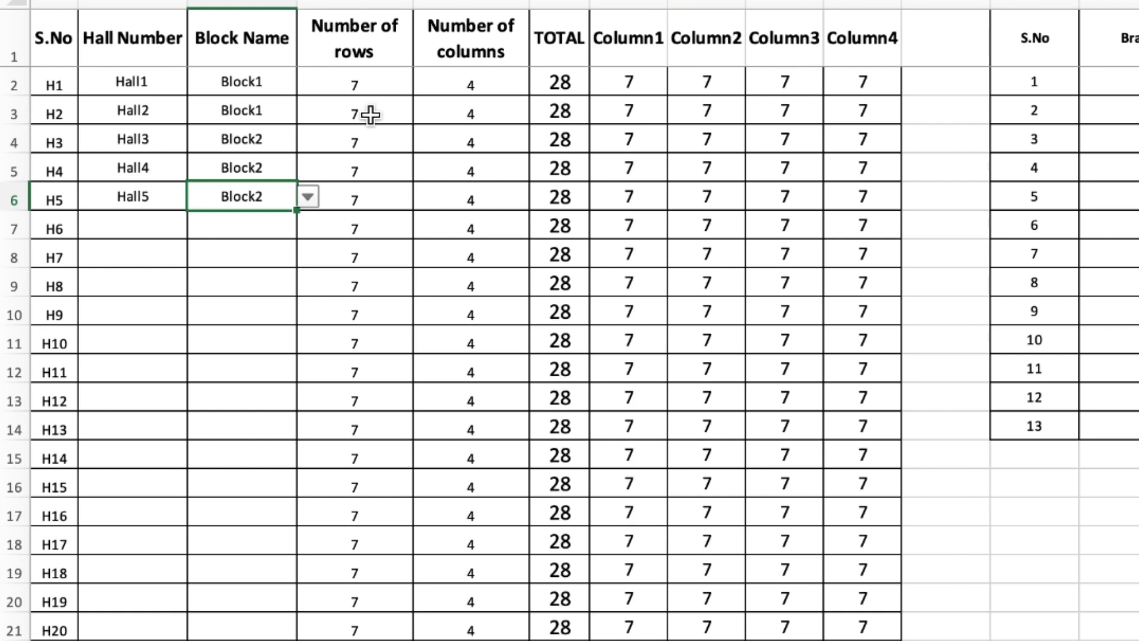
{"action": "left_click", "coordinate": [475, 79]}
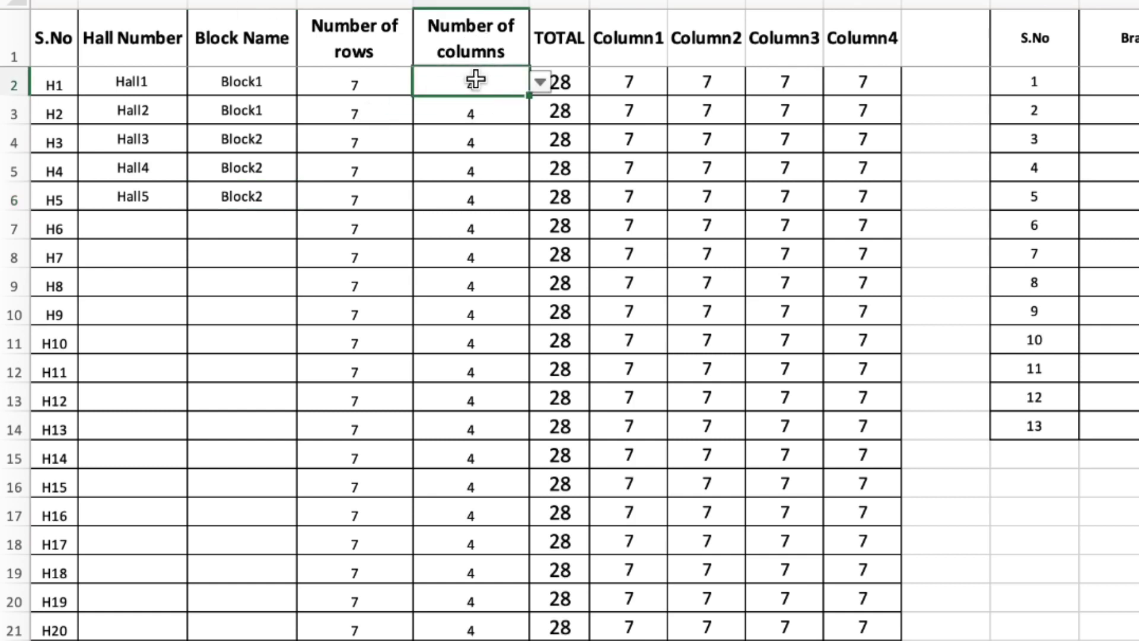
{"action": "left_click", "coordinate": [536, 83]}
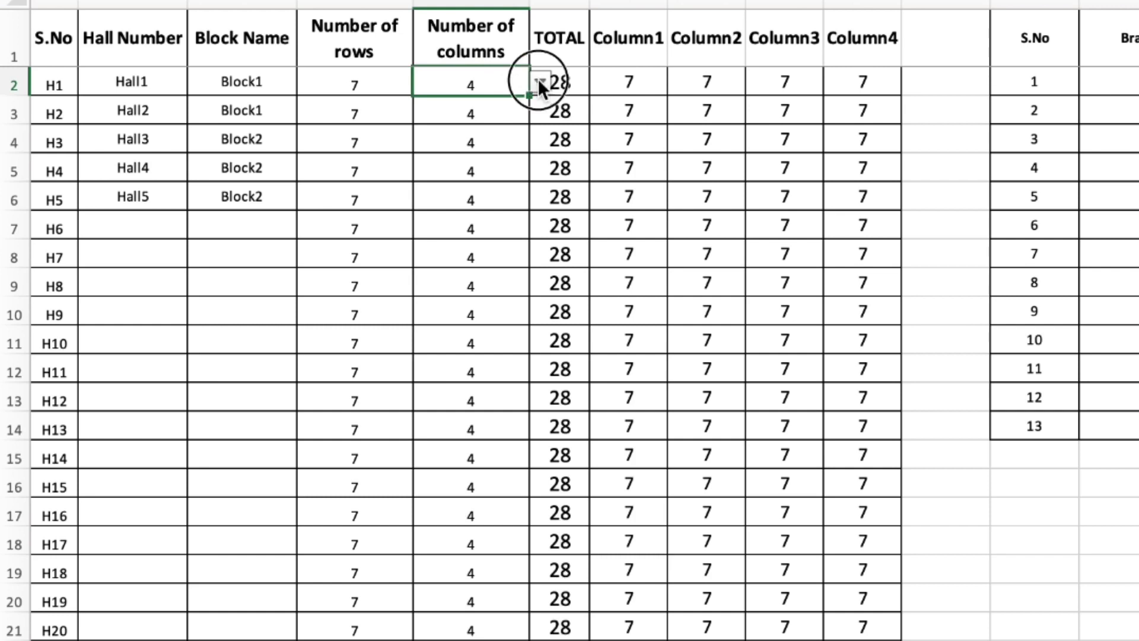
{"action": "left_click", "coordinate": [500, 87]}
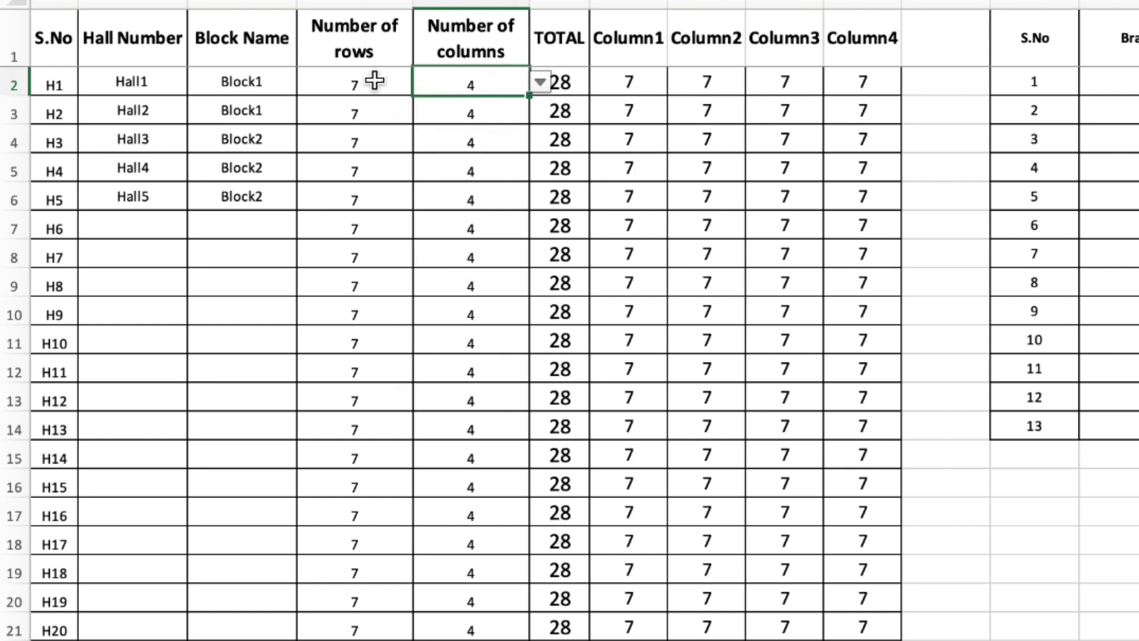
{"action": "left_click", "coordinate": [375, 80]}
{"action": "left_click", "coordinate": [476, 81]}
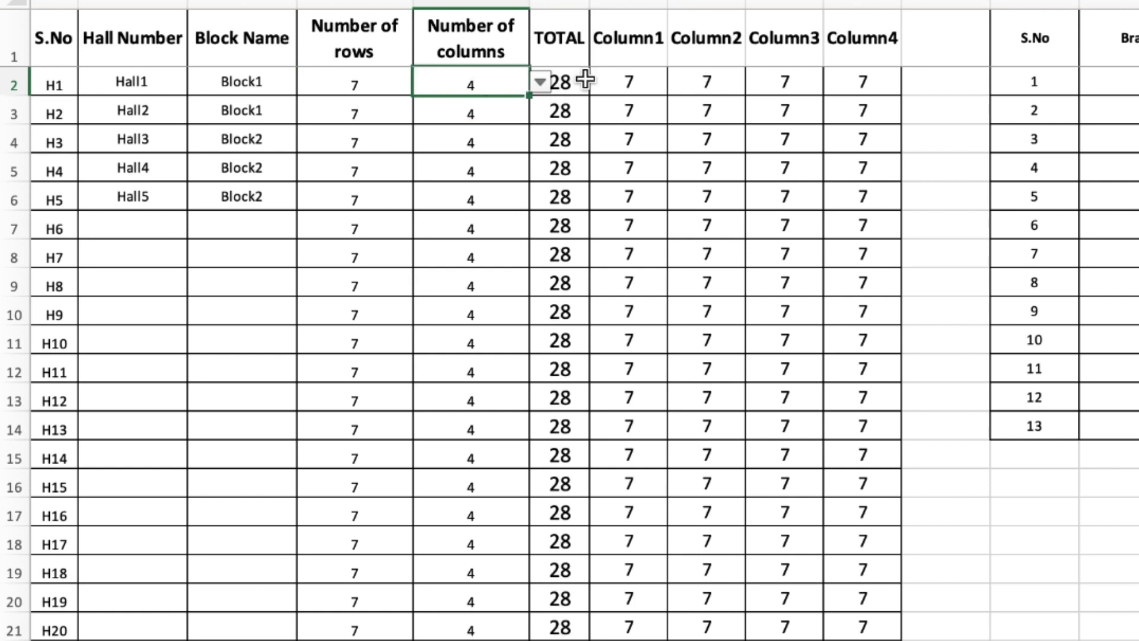
{"action": "left_click", "coordinate": [646, 48]}
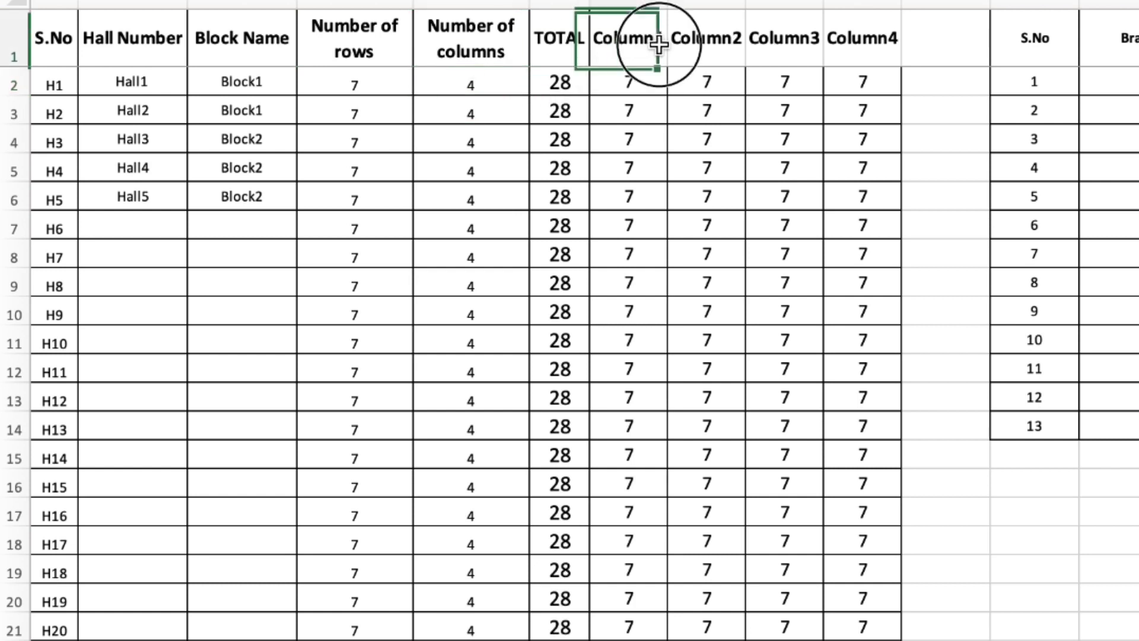
{"action": "left_click", "coordinate": [645, 89]}
{"action": "left_click", "coordinate": [717, 82]}
{"action": "left_click", "coordinate": [792, 83]}
{"action": "left_click", "coordinate": [865, 83]}
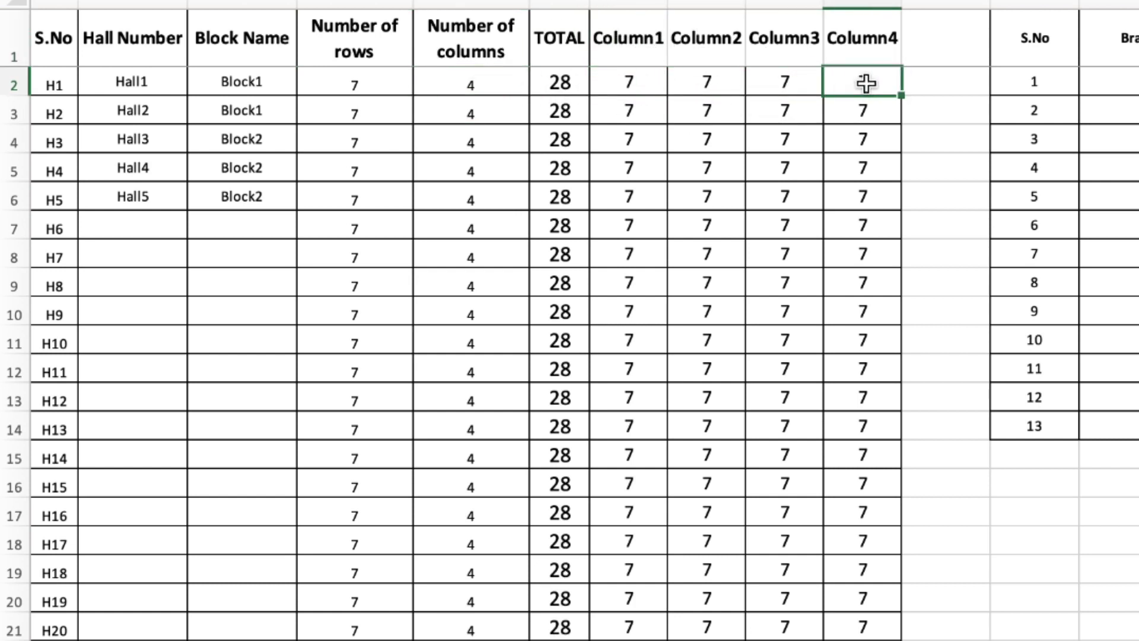
{"action": "left_click", "coordinate": [637, 113]}
{"action": "left_click", "coordinate": [640, 140]}
{"action": "left_click", "coordinate": [644, 169]}
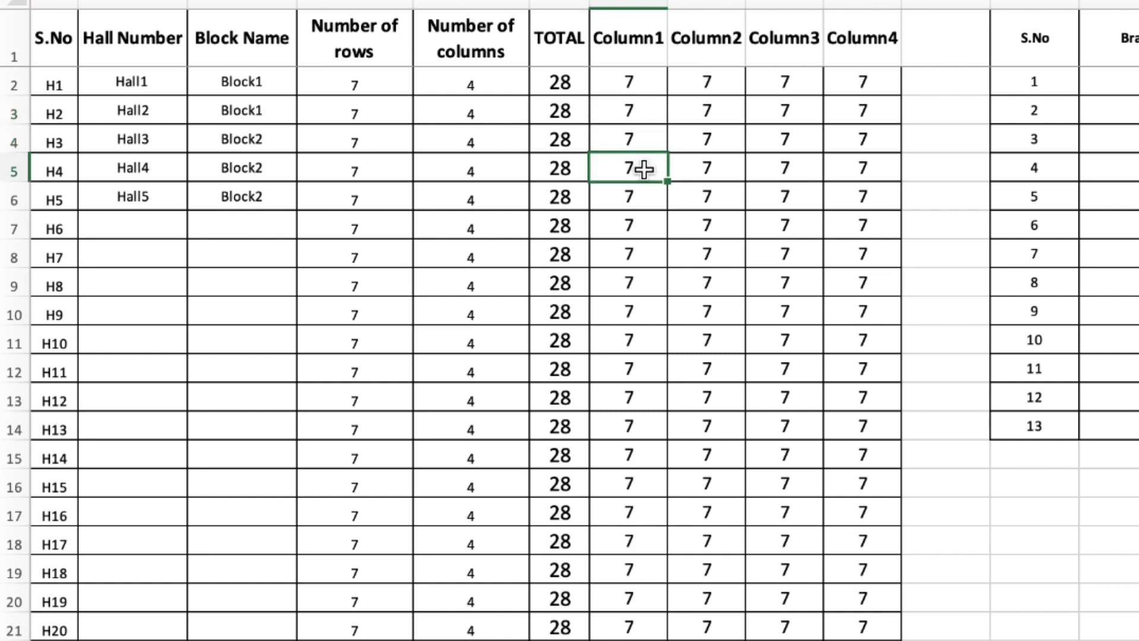
{"action": "left_click_drag", "start_coordinate": [646, 195], "coordinate": [884, 90]}
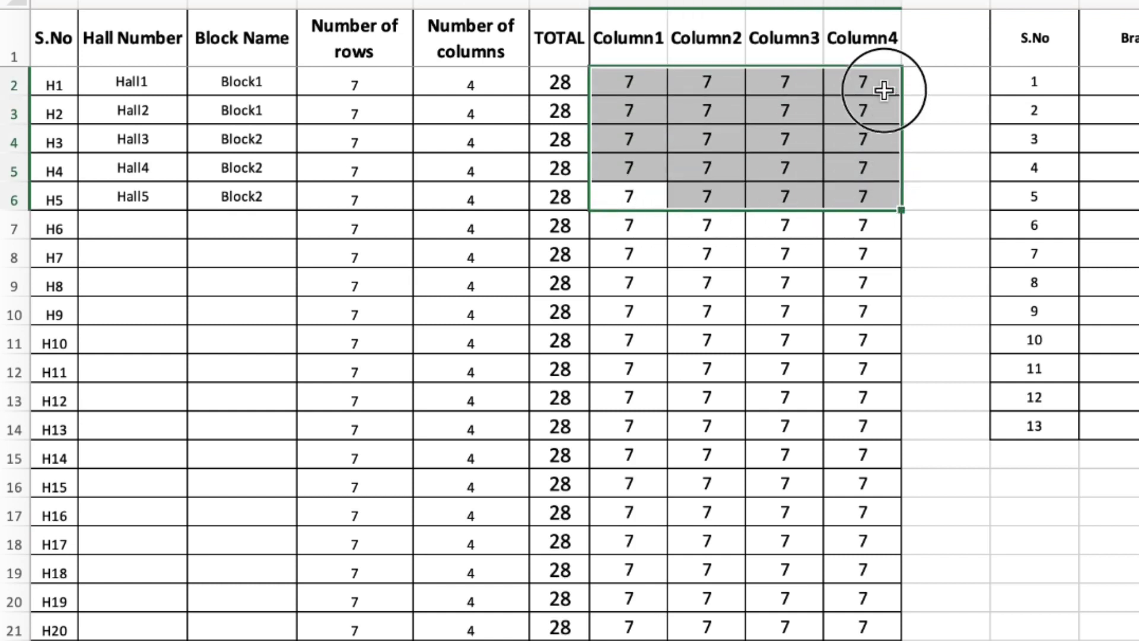
{"action": "left_click_drag", "start_coordinate": [359, 84], "coordinate": [852, 185]}
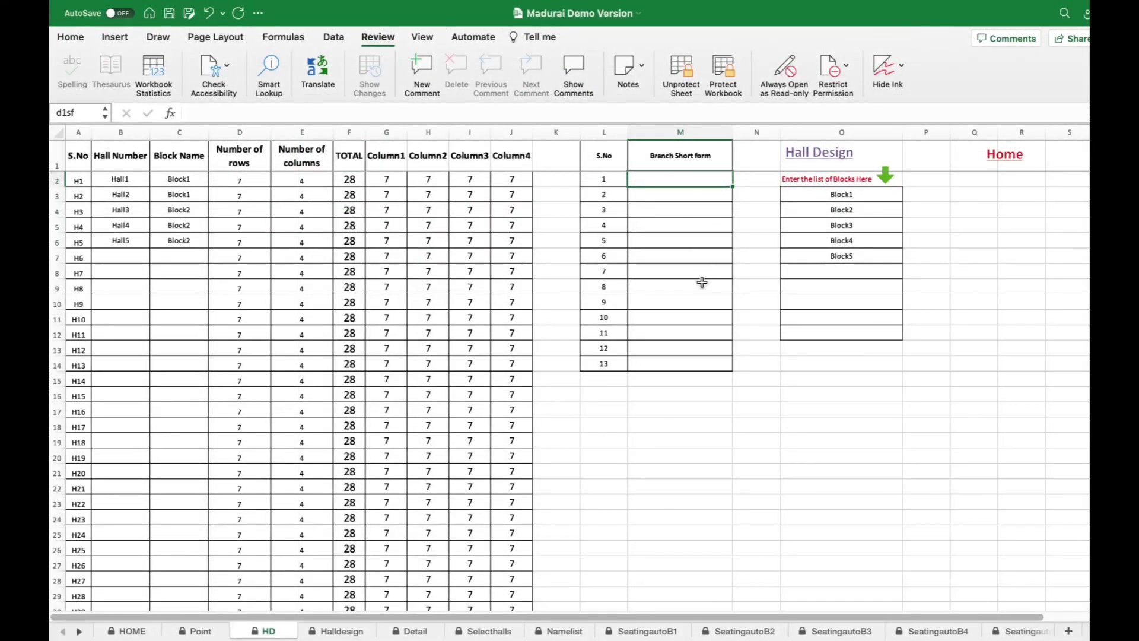
- Enter Branch1 and Branch2 in the first two Branch Short form slots
{"action": "type", "text": "Bra"}
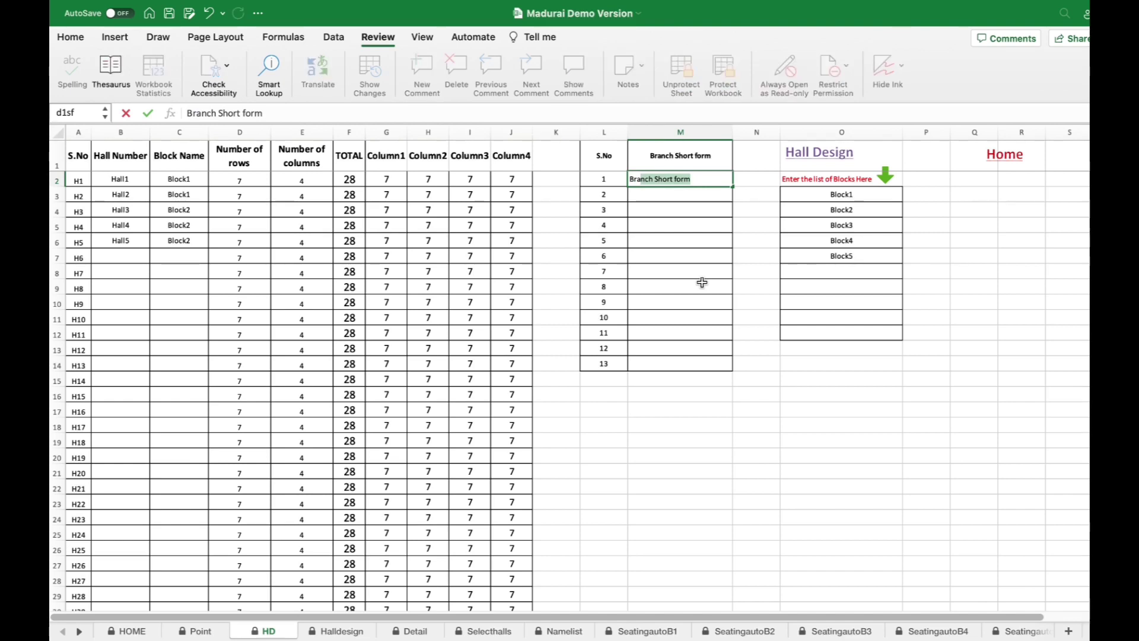
{"action": "type", "text": "nch1"}
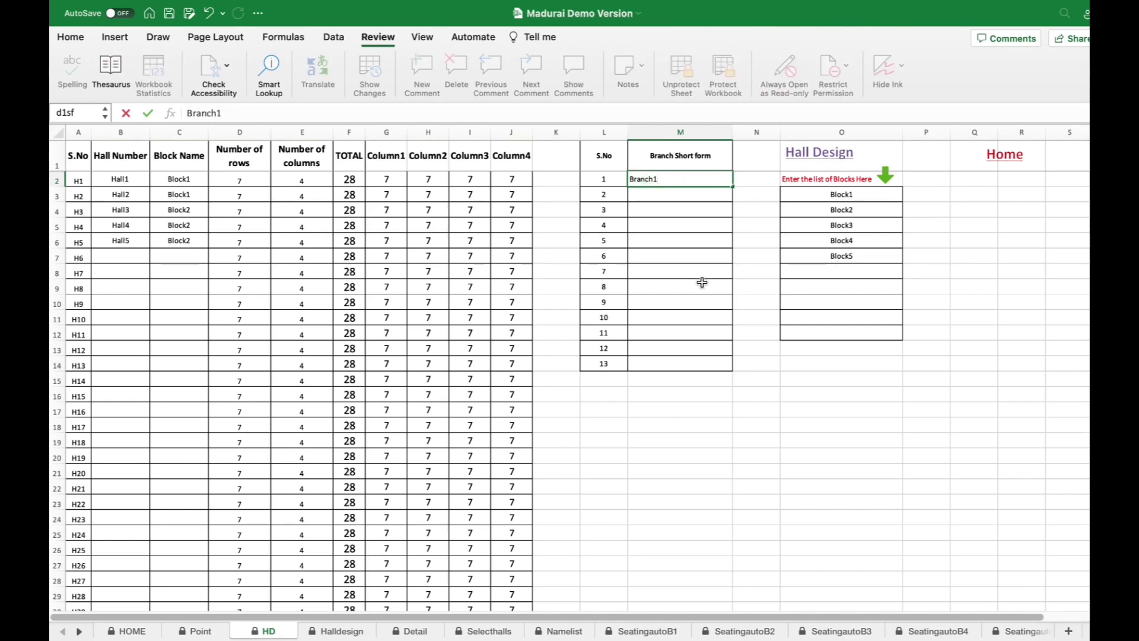
{"action": "key", "text": "Return"}
{"action": "type", "text": "Branch"}
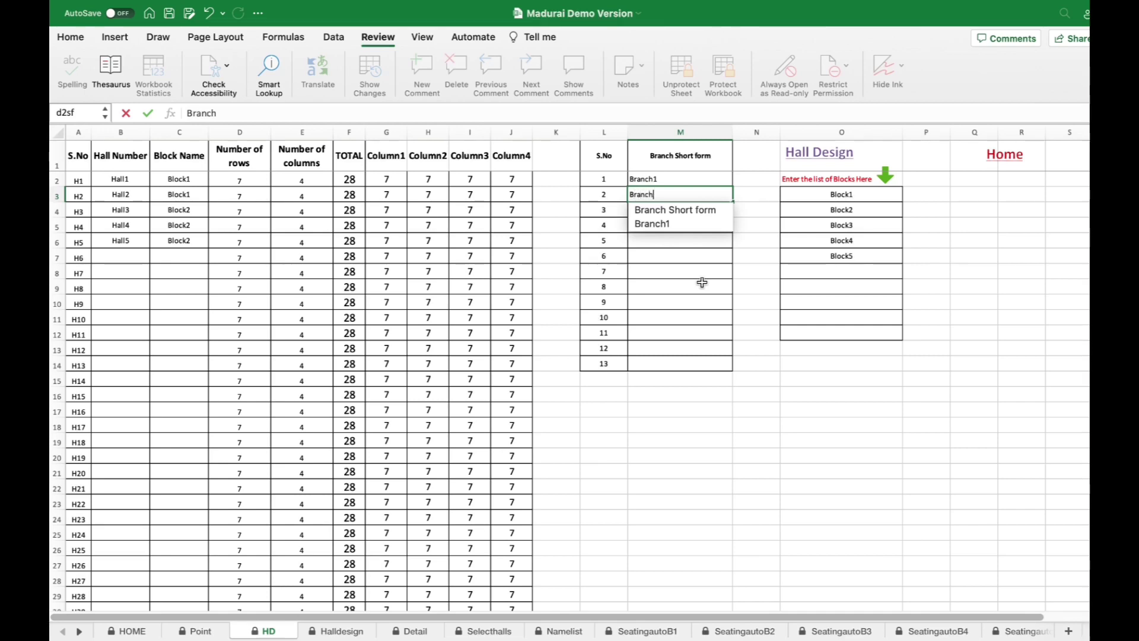
{"action": "type", "text": "2"}
{"action": "key", "text": "Return"}
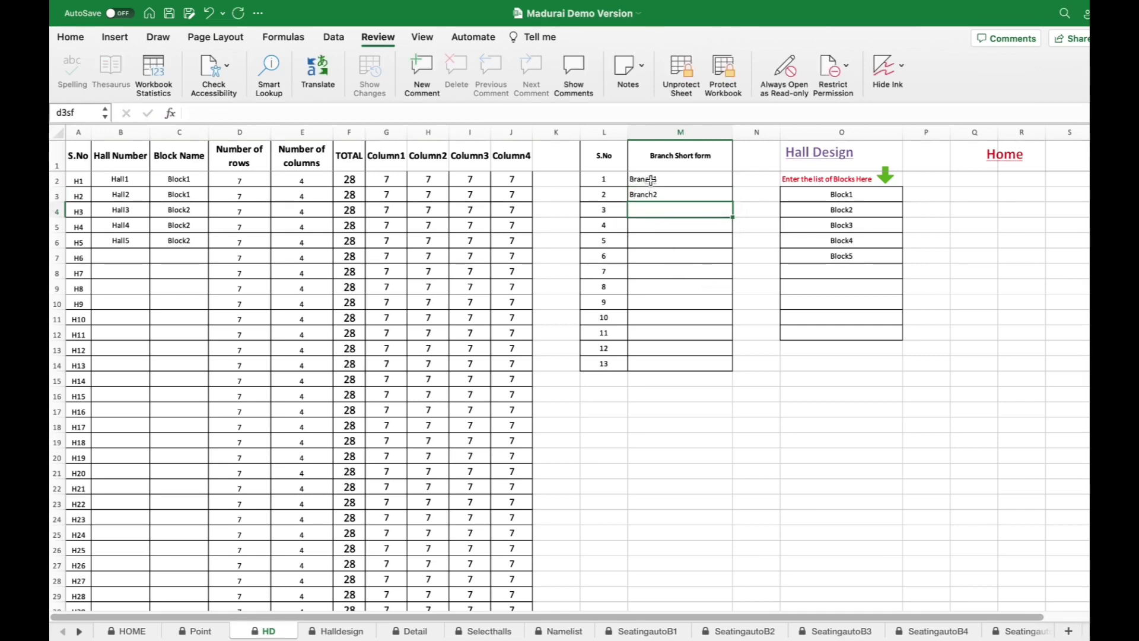
{"action": "left_click_drag", "start_coordinate": [649, 180], "coordinate": [681, 195]}
{"action": "left_click", "coordinate": [771, 304]}
- Add Branch3 PG as the third branch and review all three entries
{"action": "left_click", "coordinate": [707, 211]}
{"action": "type", "text": "Br"}
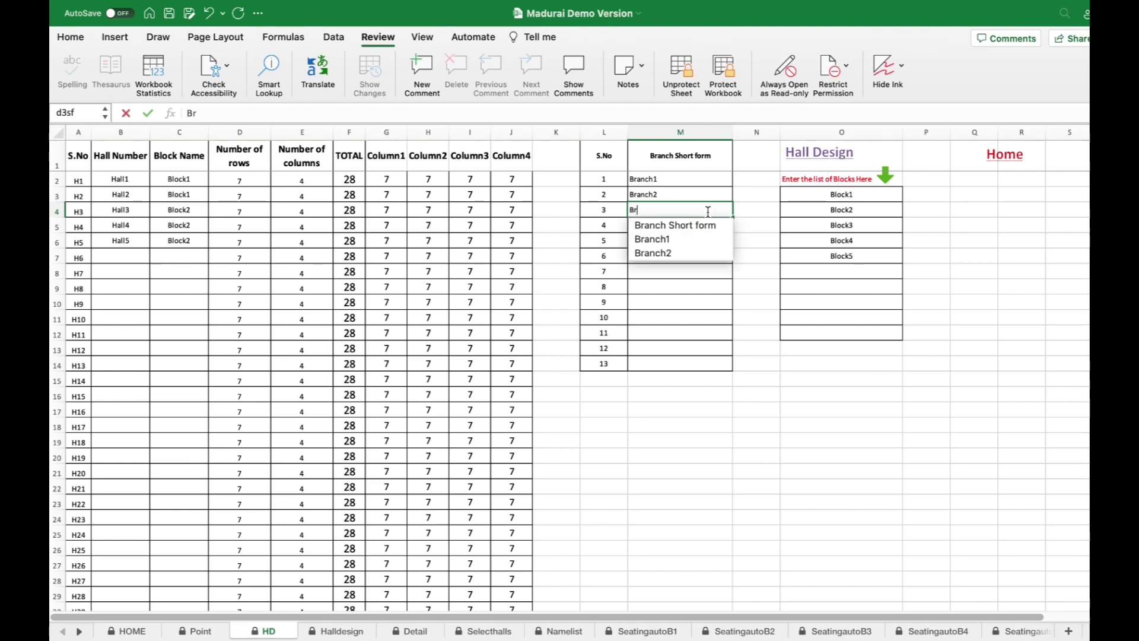
{"action": "type", "text": "anch"}
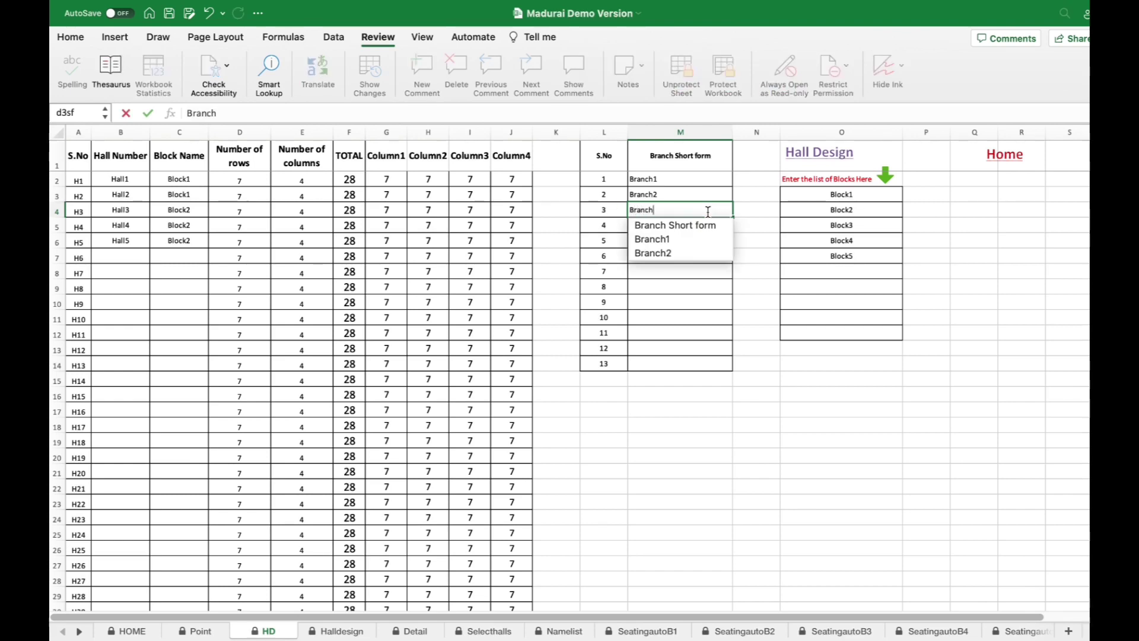
{"action": "type", "text": "3 PG"}
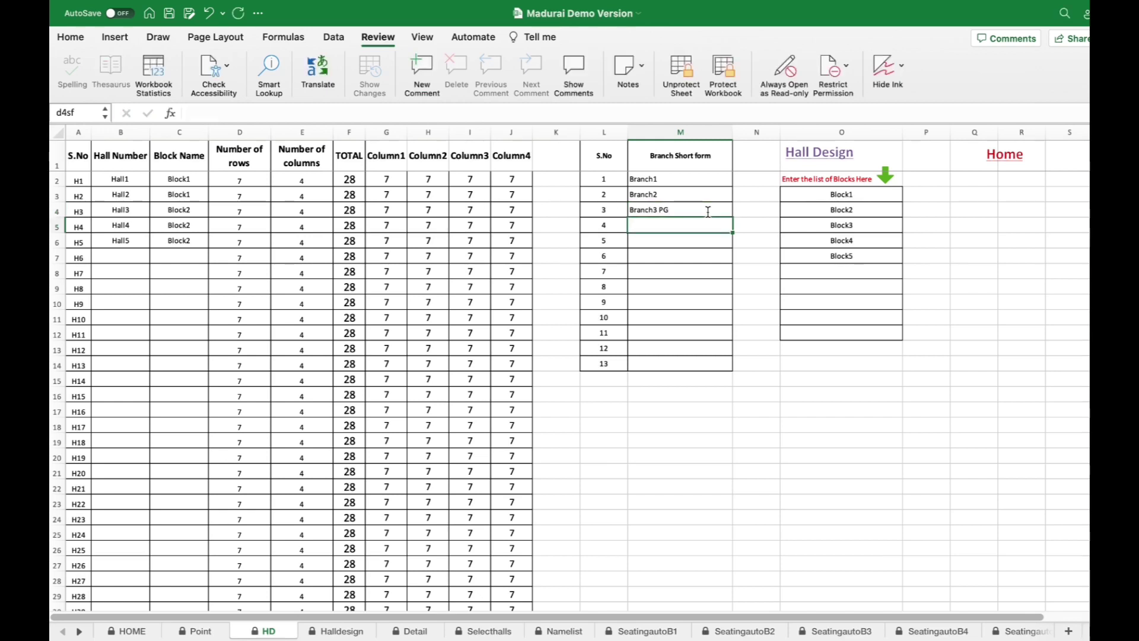
{"action": "key", "text": "ctrl+Return"}
{"action": "left_click", "coordinate": [674, 194]}
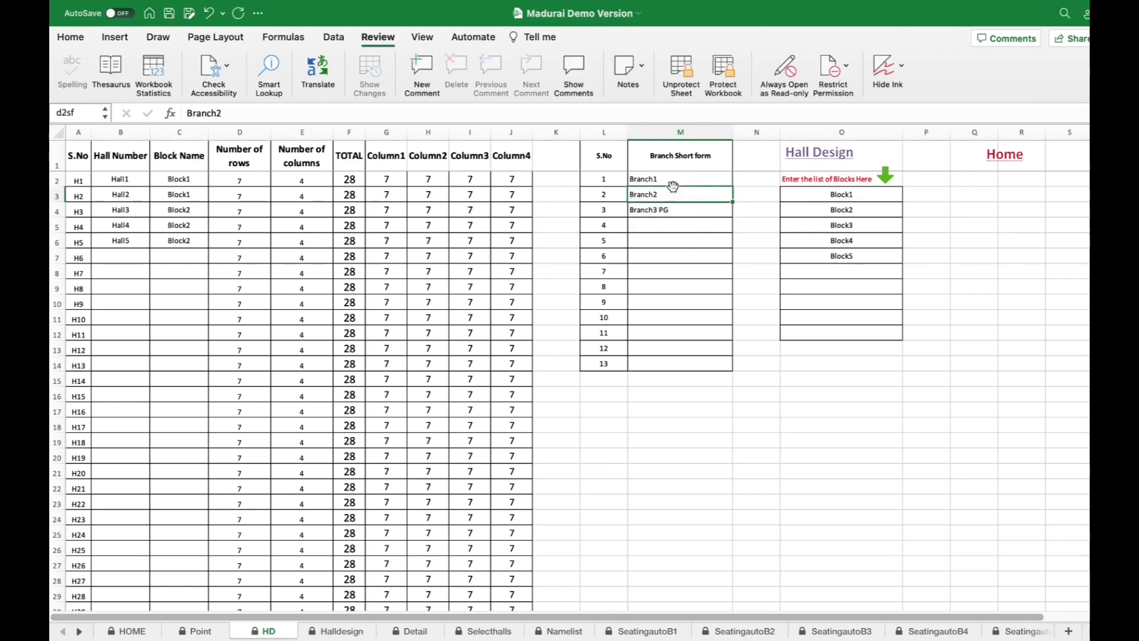
{"action": "left_click", "coordinate": [673, 180]}
{"action": "left_click", "coordinate": [672, 200]}
{"action": "left_click", "coordinate": [673, 209]}
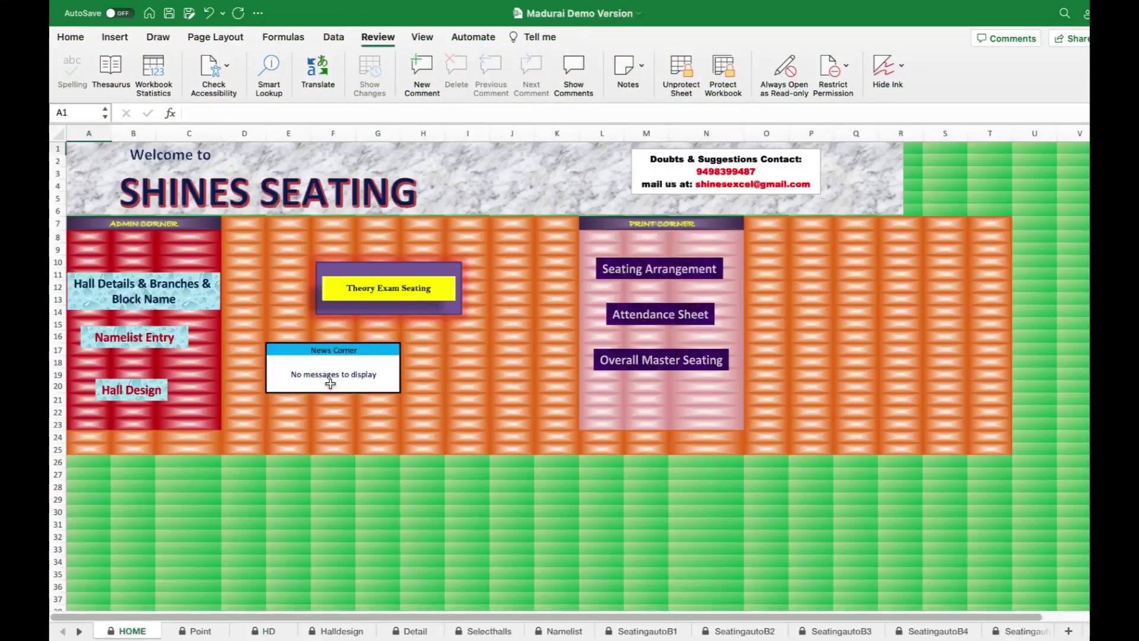
- On the Namelist sheet, enter Name1 with register number 1001 in row 3
{"action": "left_click", "coordinate": [135, 341]}
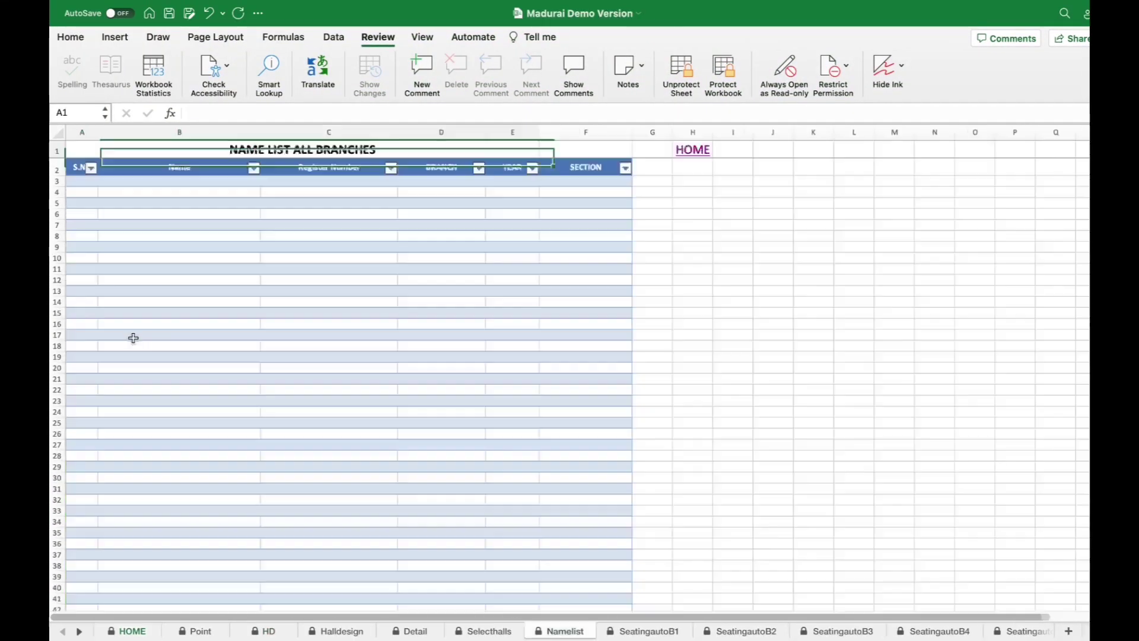
{"action": "left_click", "coordinate": [83, 180]}
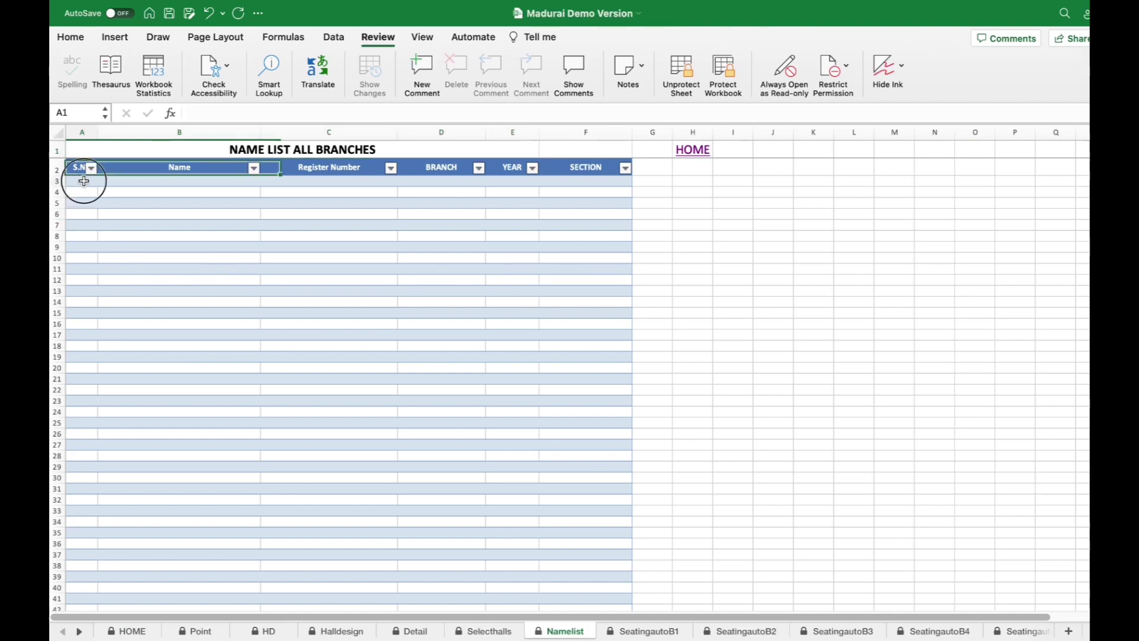
{"action": "left_click", "coordinate": [155, 185]}
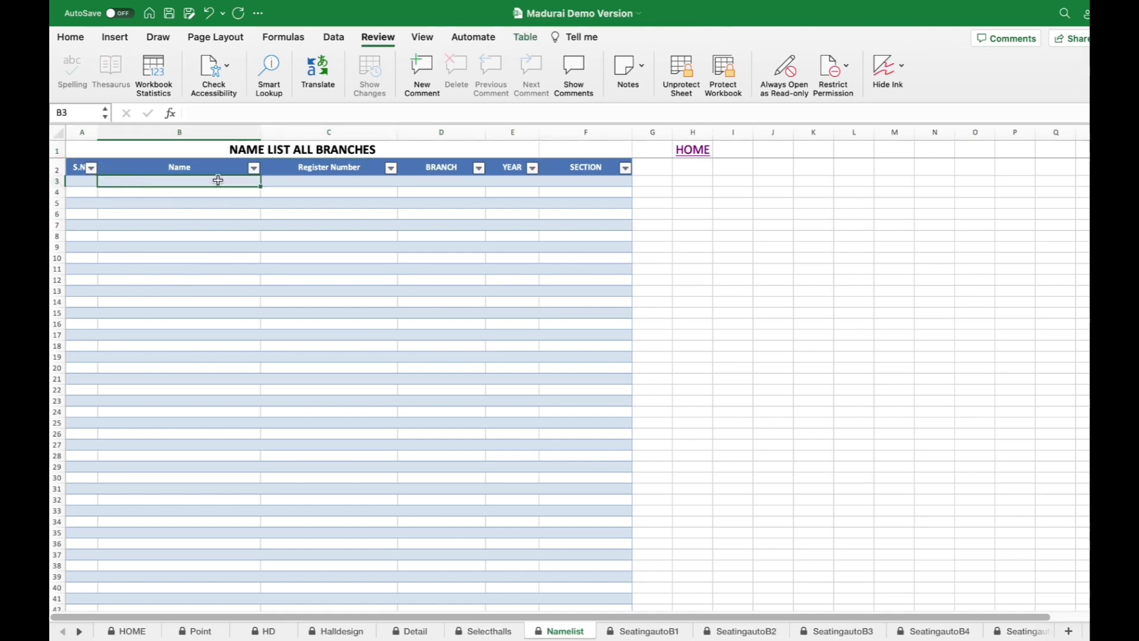
{"action": "left_click", "coordinate": [326, 183]}
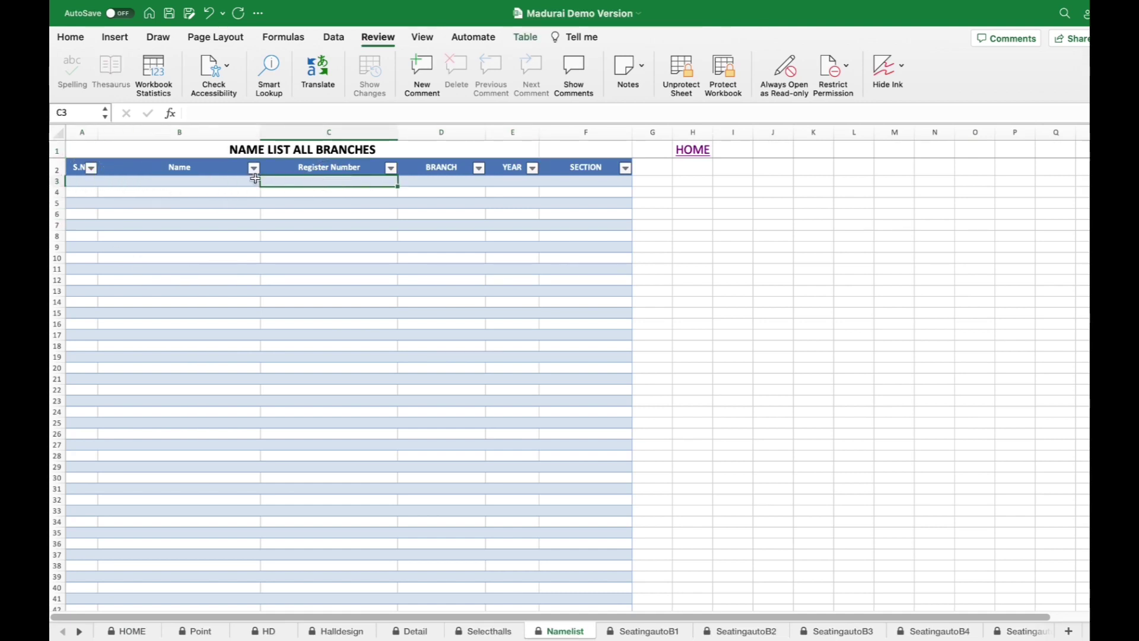
{"action": "left_click", "coordinate": [212, 185]}
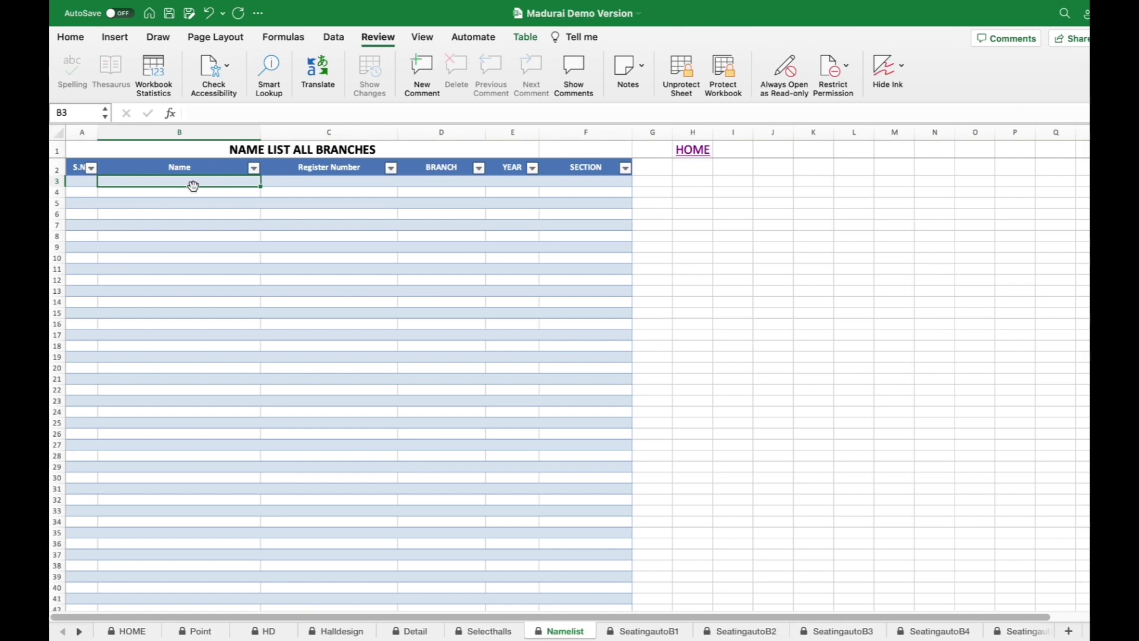
{"action": "left_click", "coordinate": [191, 179]}
{"action": "type", "text": "Namw"}
{"action": "key", "text": "BackSpace"}
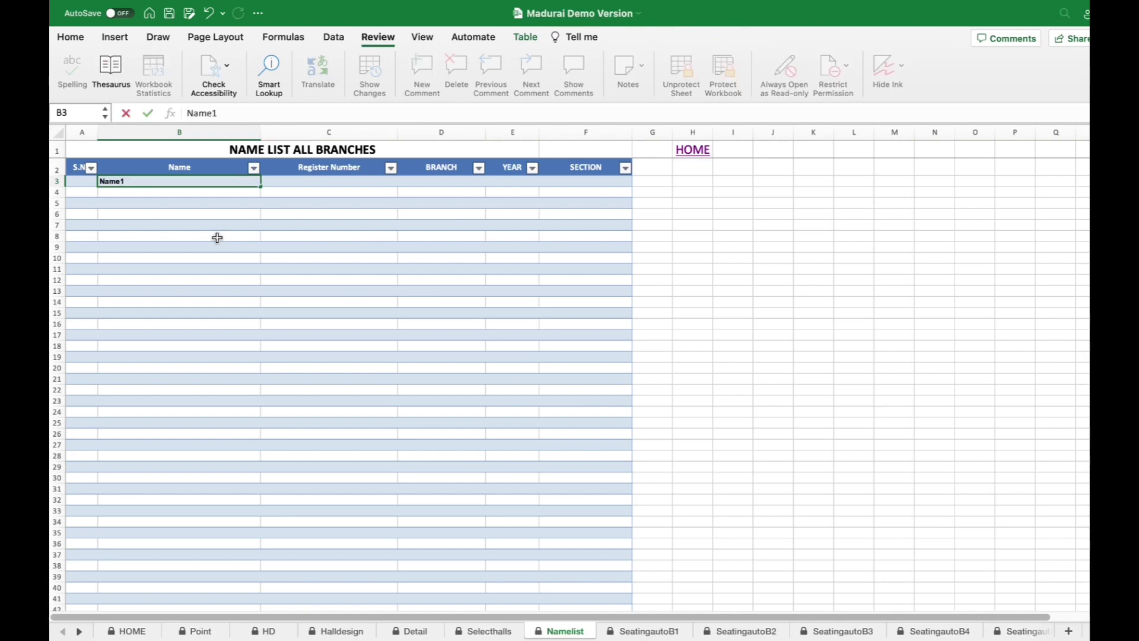
{"action": "key", "text": "Tab"}
{"action": "type", "text": "1"}
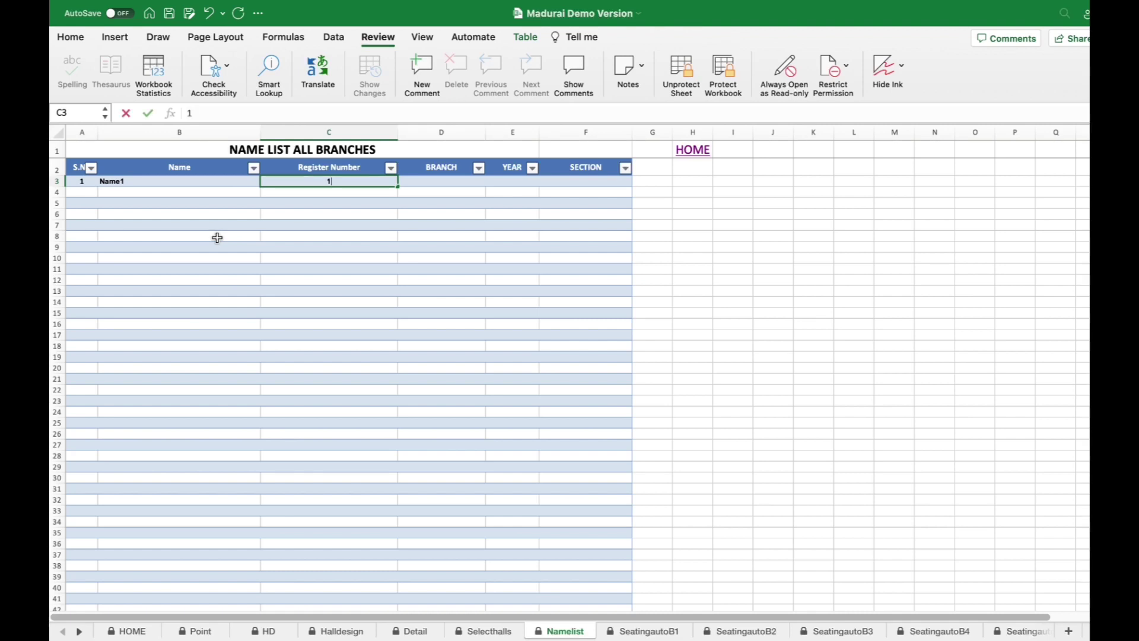
{"action": "type", "text": "001"}
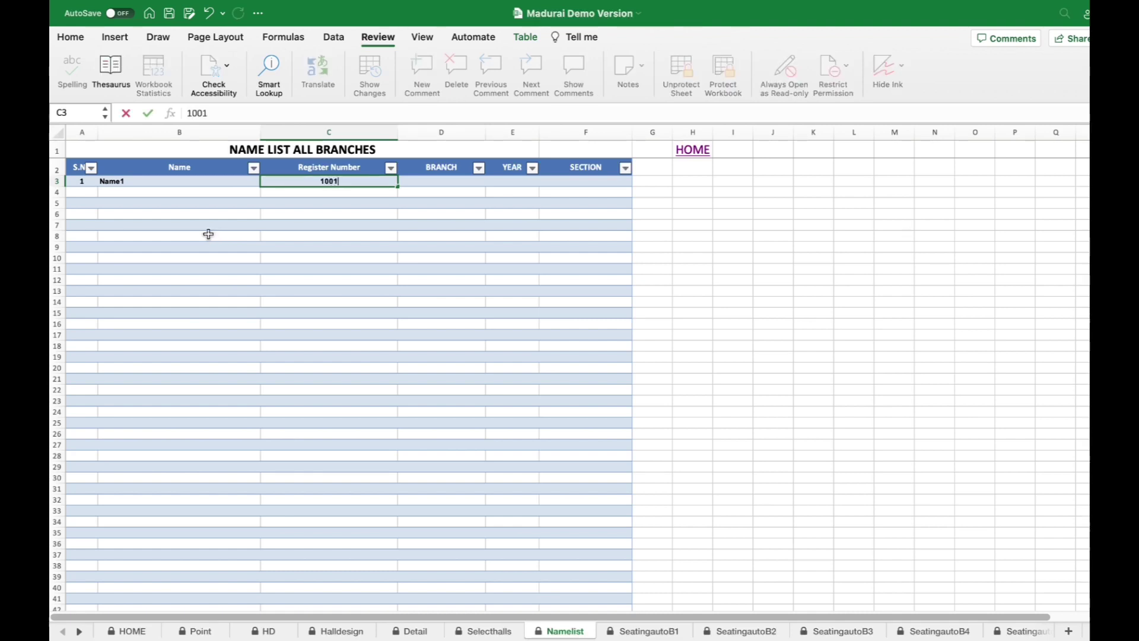
{"action": "key", "text": "Return"}
- Give the first student Branch1, year I, section A and fill the record down to row 32
{"action": "left_click", "coordinate": [456, 183]}
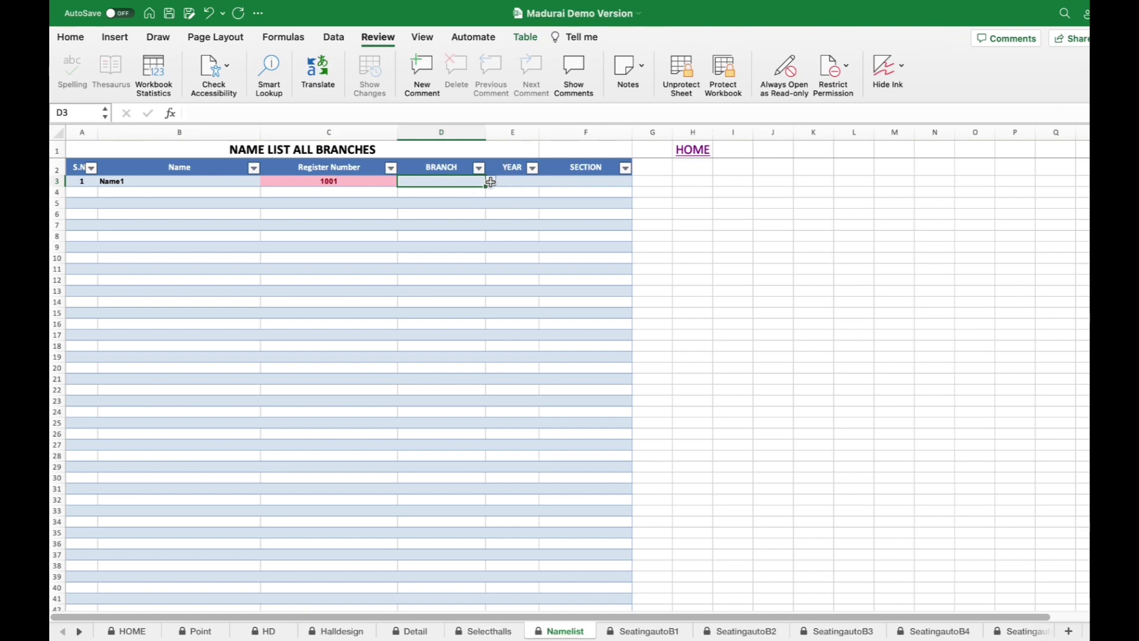
{"action": "left_click", "coordinate": [491, 182]}
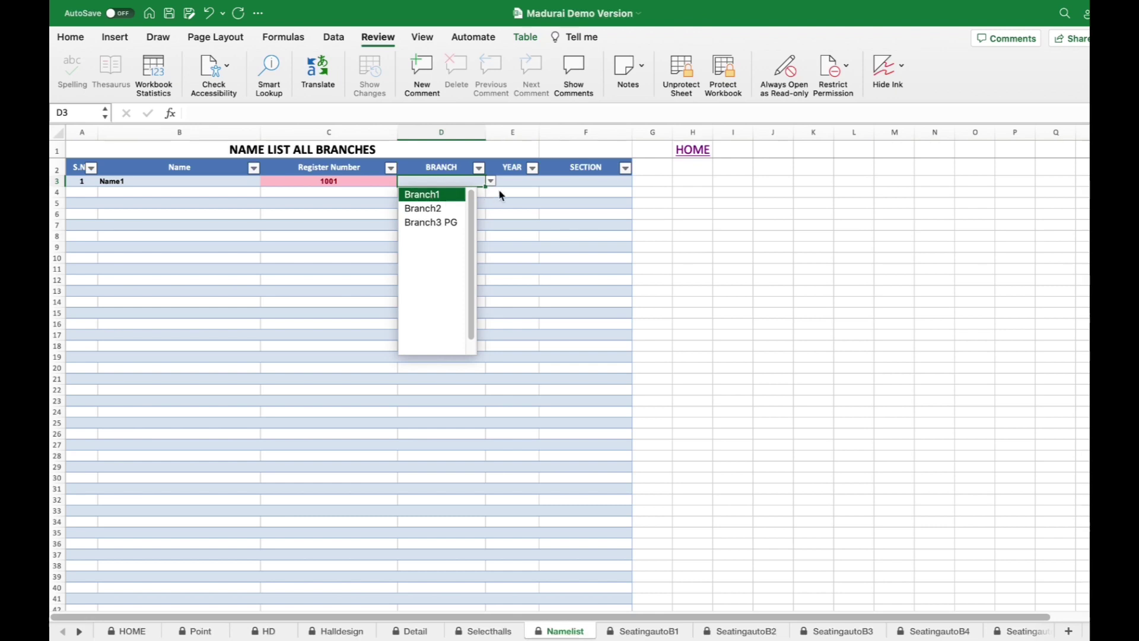
{"action": "left_click", "coordinate": [517, 184]}
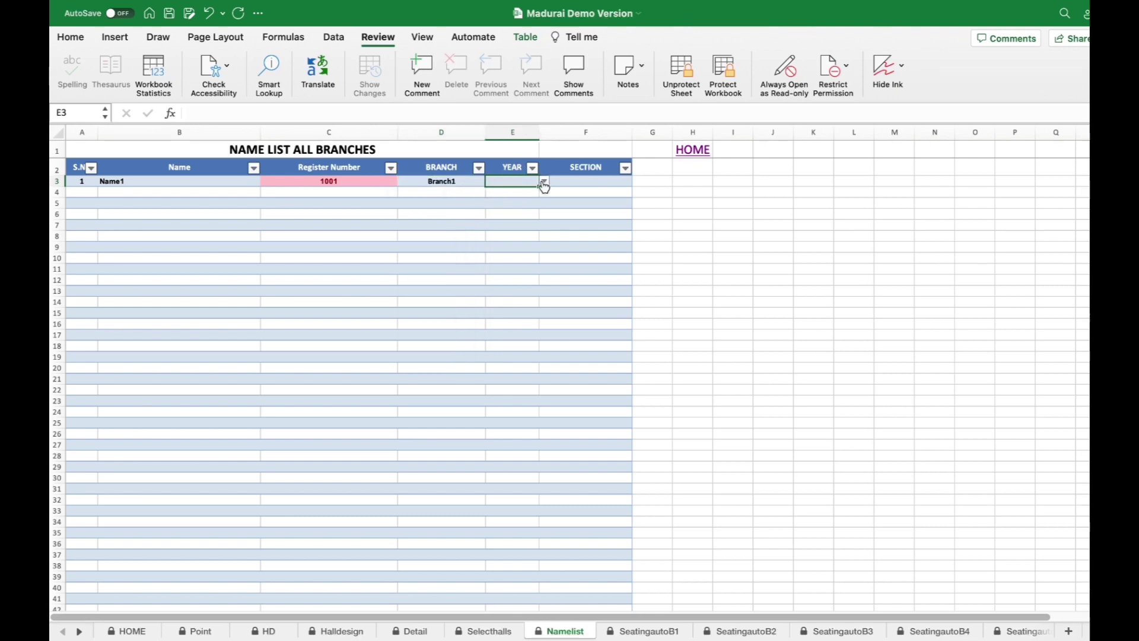
{"action": "left_click", "coordinate": [544, 182]}
{"action": "left_click", "coordinate": [501, 198]}
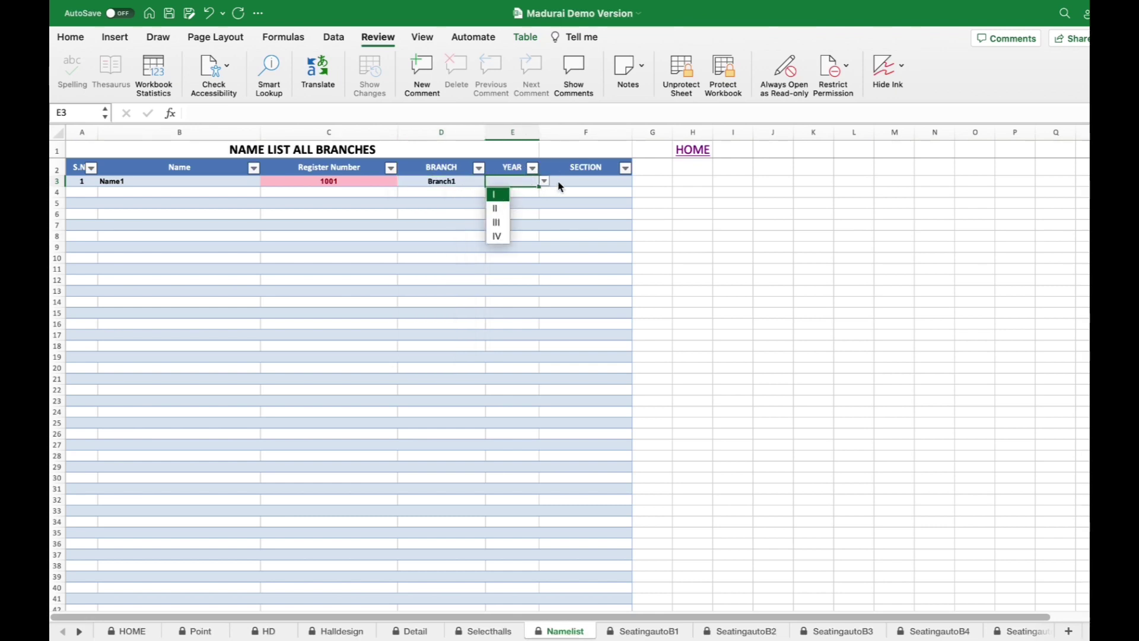
{"action": "left_click", "coordinate": [578, 179]}
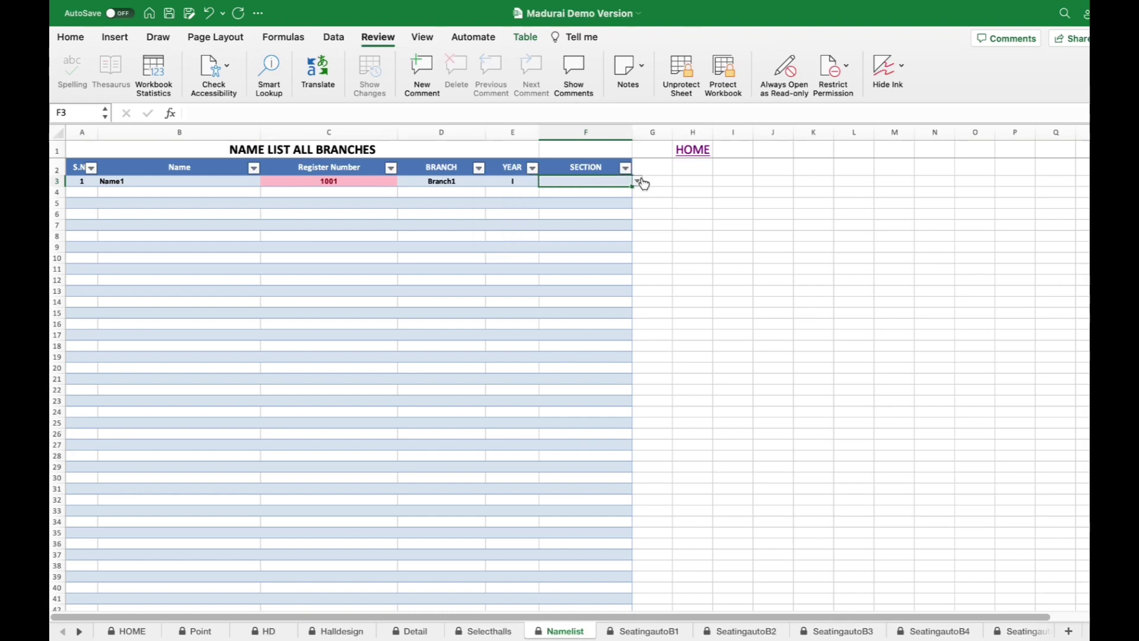
{"action": "left_click", "coordinate": [637, 181]}
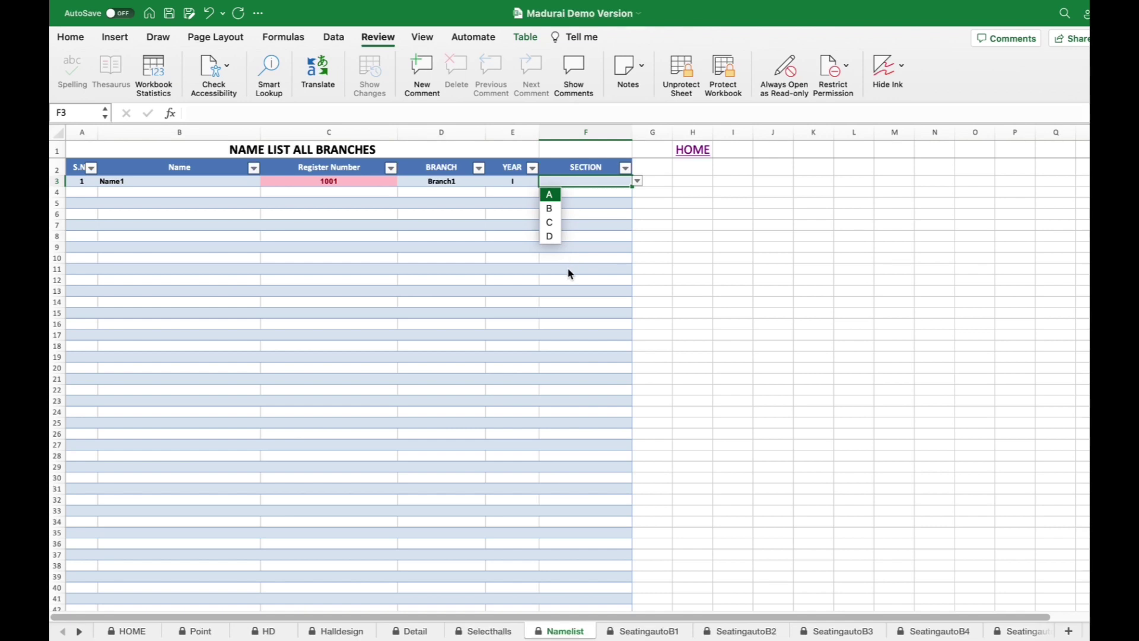
{"action": "key", "text": "Return"}
{"action": "left_click_drag", "start_coordinate": [142, 181], "coordinate": [616, 504]}
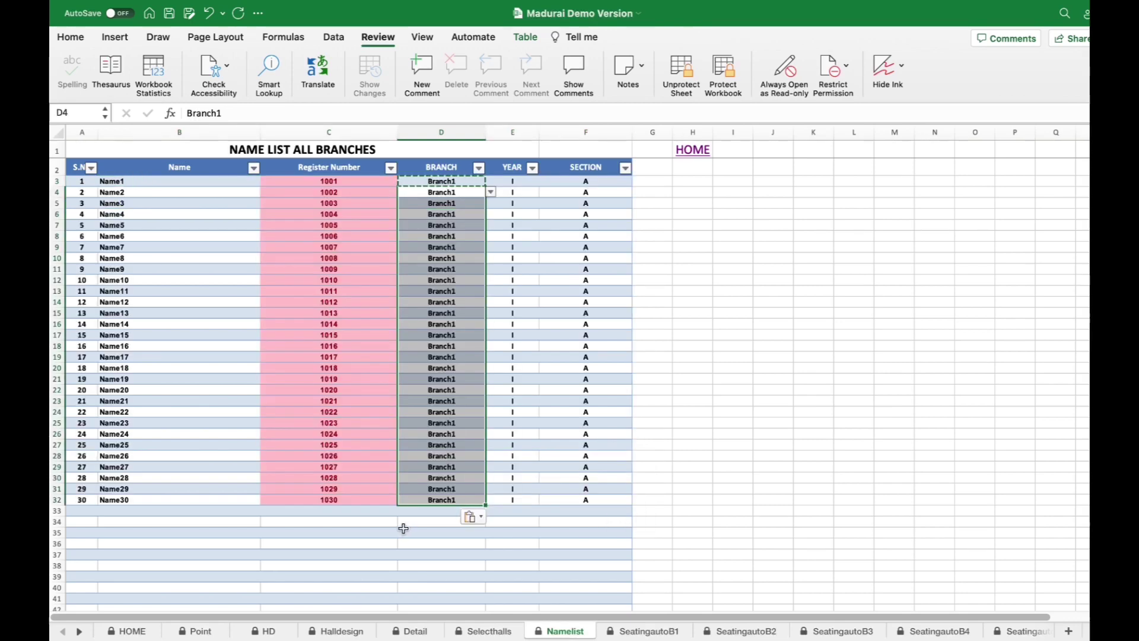
{"action": "scroll", "coordinate": [404, 528], "scroll_direction": "down", "scroll_amount": 4}
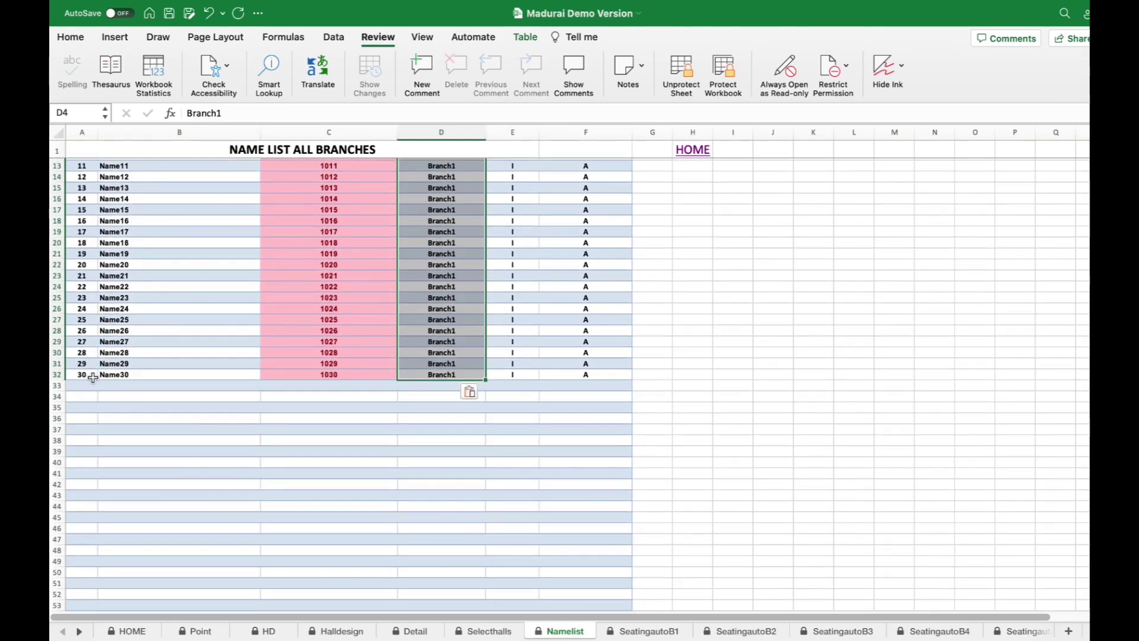
- Enter a new student name with register number A1001 in row 33 and fill down to row 63
{"action": "left_click", "coordinate": [122, 382]}
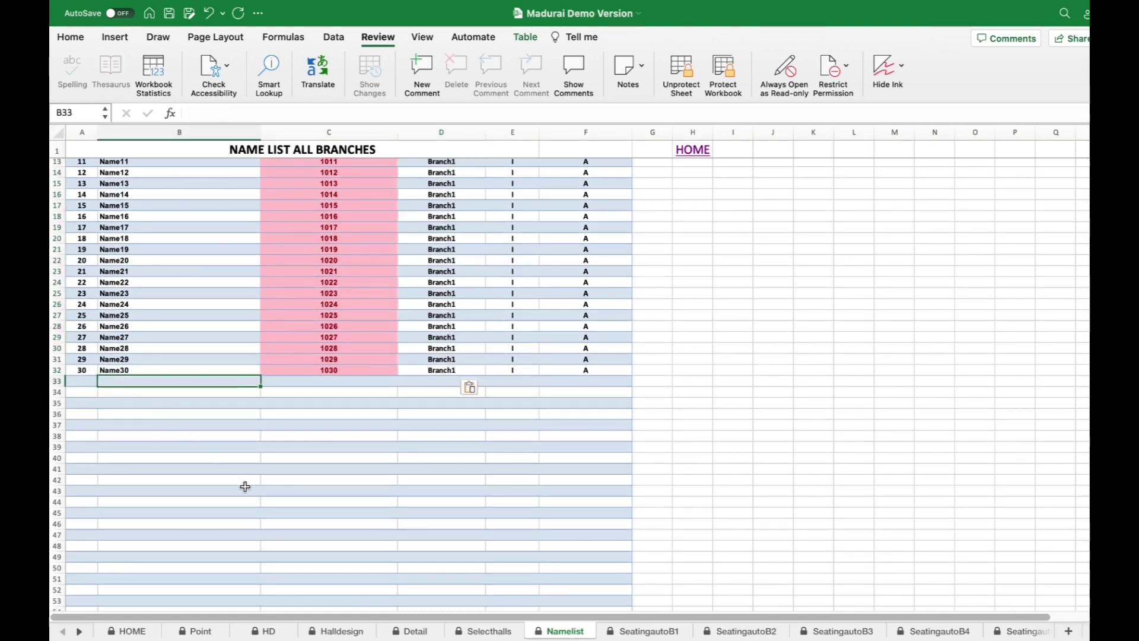
{"action": "type", "text": "Ashish1"}
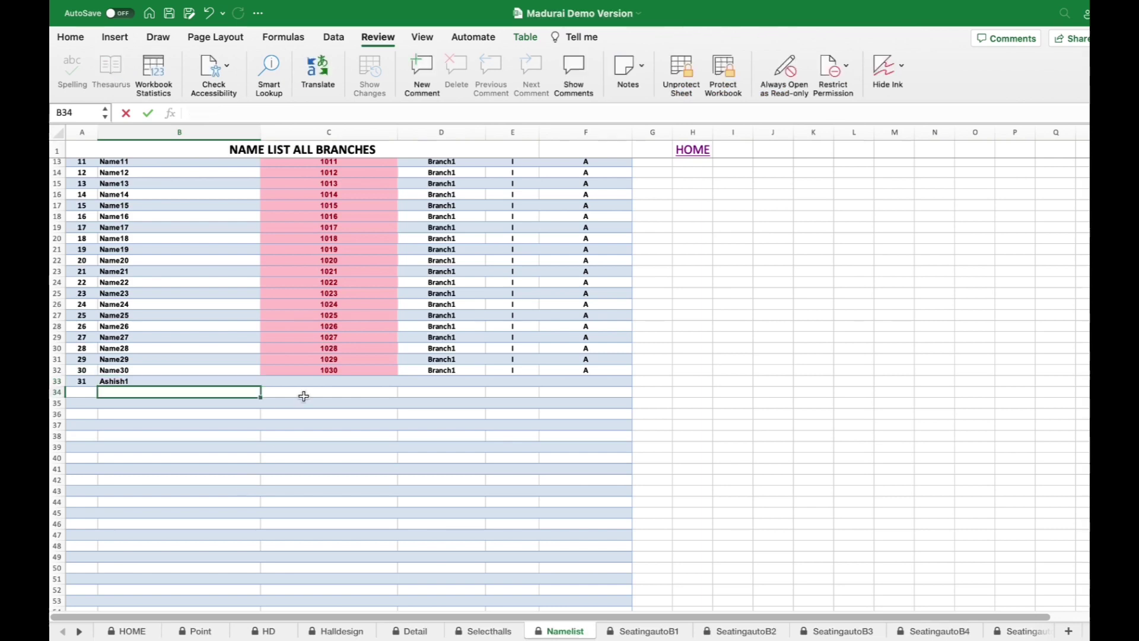
{"action": "key", "text": "Tab"}
{"action": "type", "text": "A1001"}
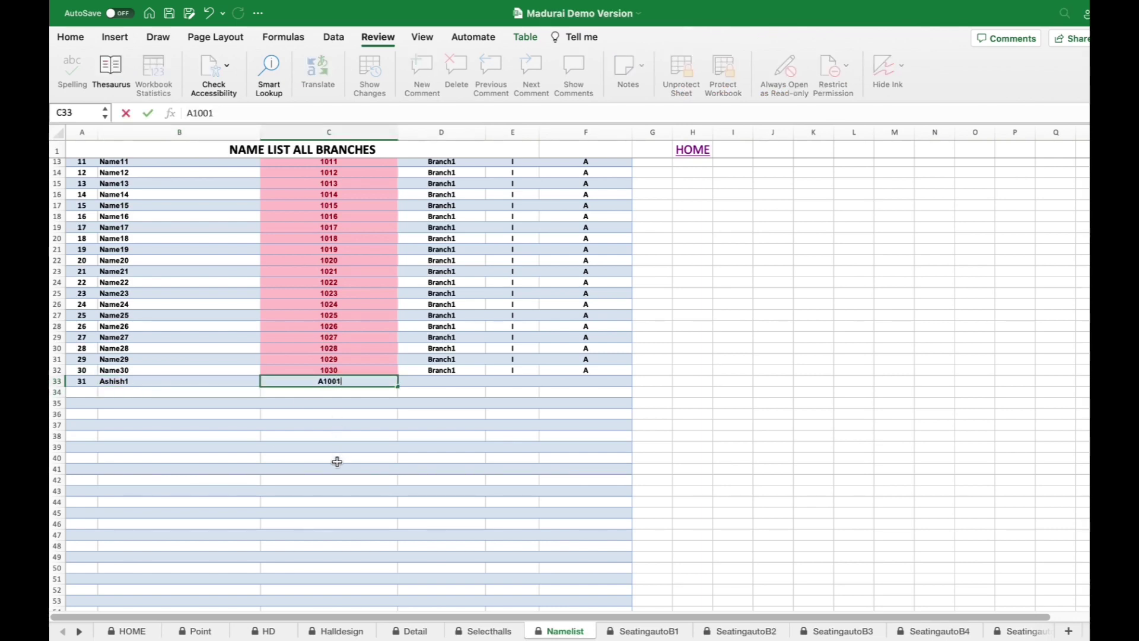
{"action": "key", "text": "Return"}
{"action": "left_click_drag", "start_coordinate": [191, 384], "coordinate": [326, 384]}
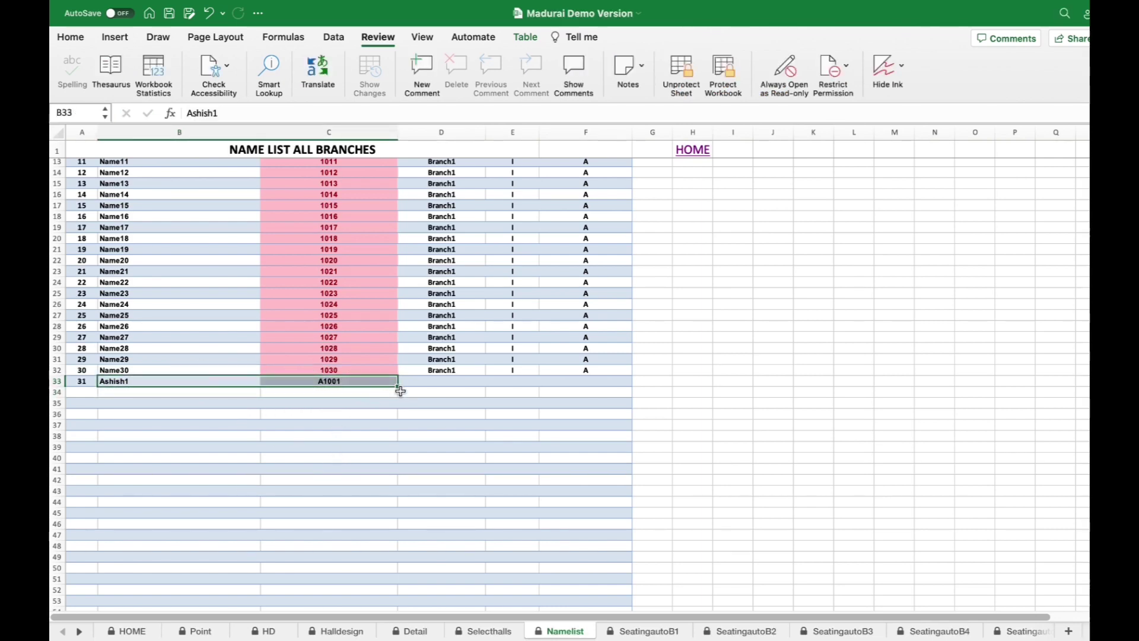
{"action": "left_click_drag", "start_coordinate": [398, 386], "coordinate": [470, 513]}
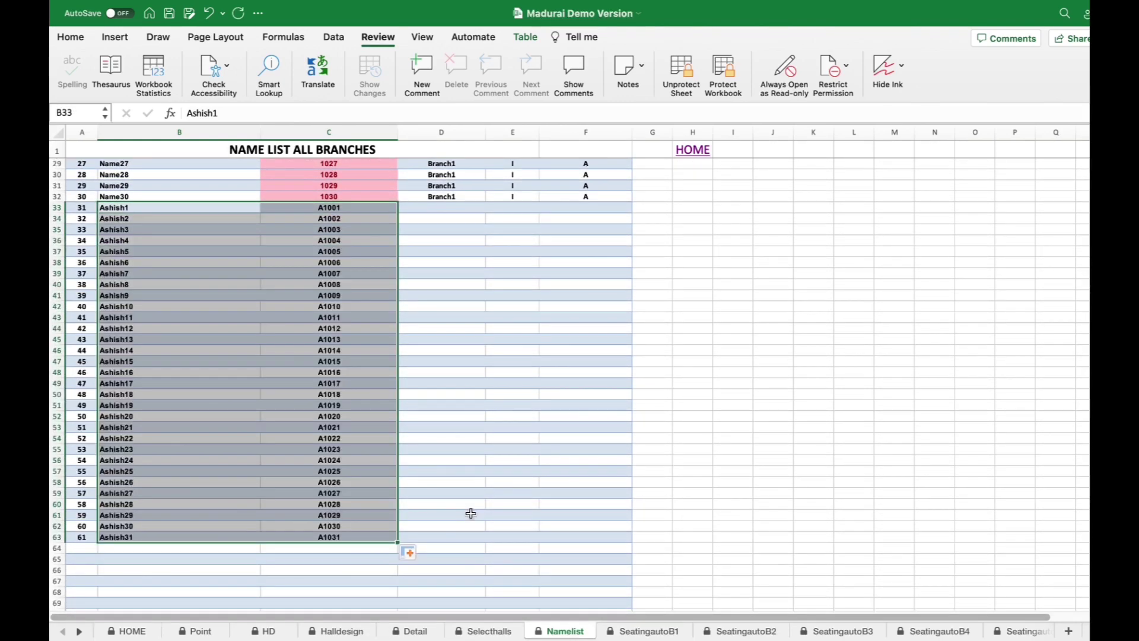
- Set Branch2, year I, section B for the first new student and paste it into rows 34–63
{"action": "scroll", "coordinate": [466, 445], "scroll_direction": "up", "scroll_amount": 5}
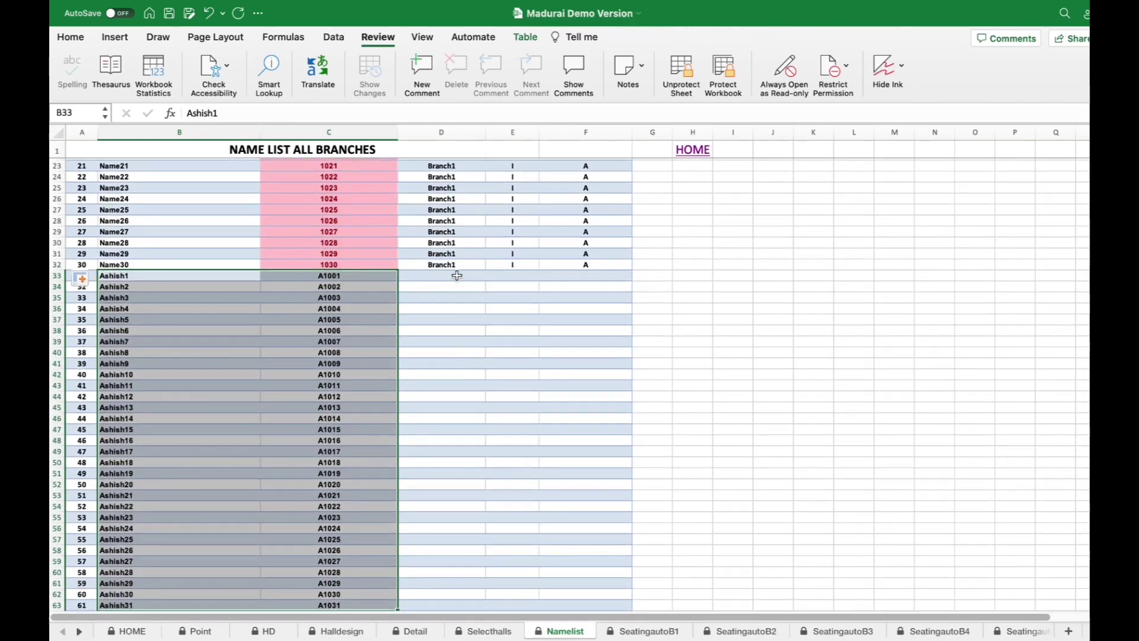
{"action": "left_click", "coordinate": [459, 276]}
{"action": "left_click", "coordinate": [494, 279]}
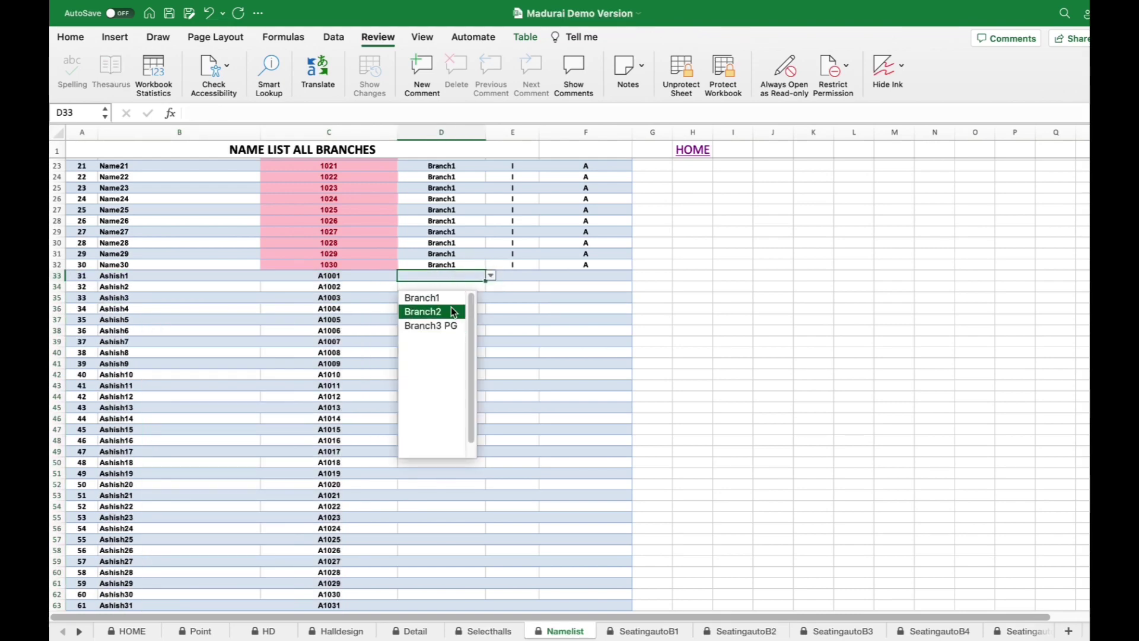
{"action": "left_click", "coordinate": [529, 276]}
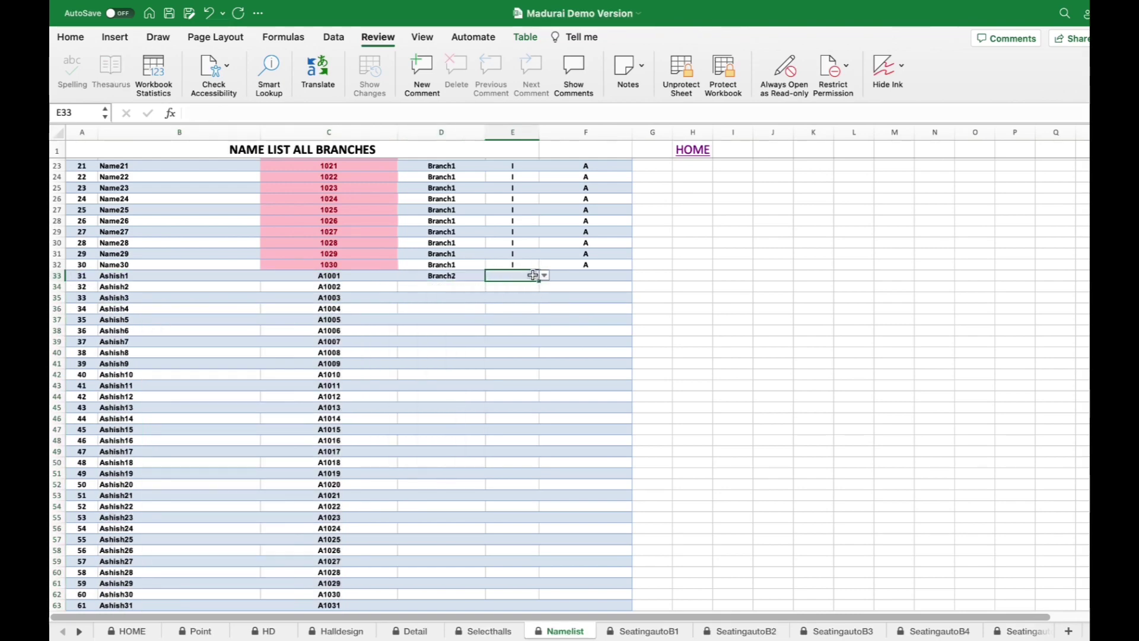
{"action": "left_click", "coordinate": [543, 275]}
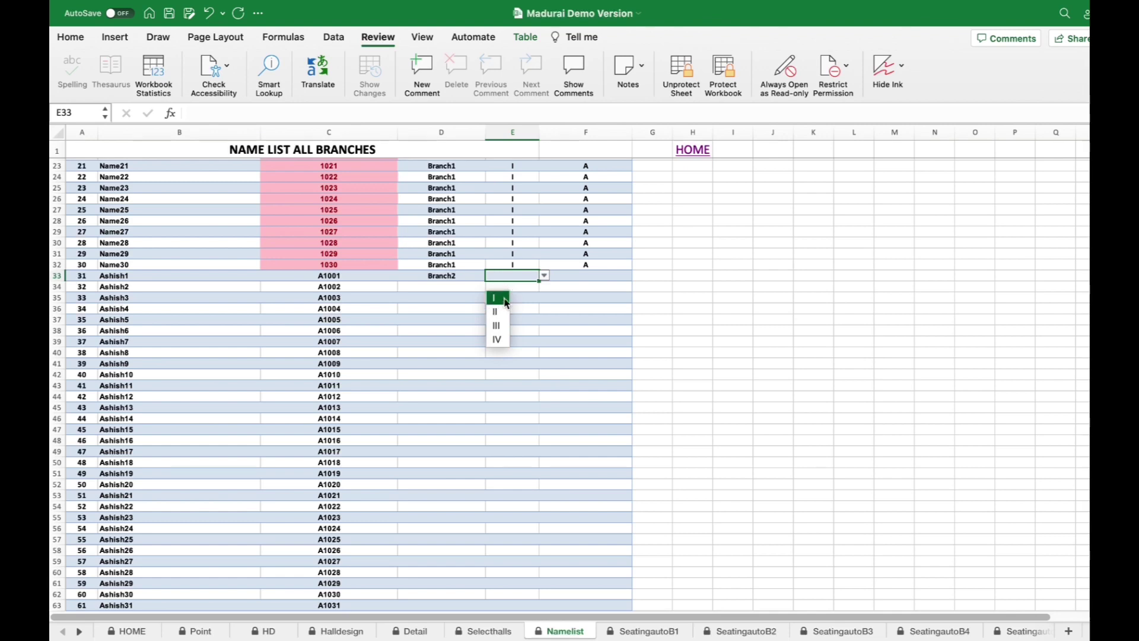
{"action": "key", "text": "Return"}
{"action": "left_click", "coordinate": [630, 278]}
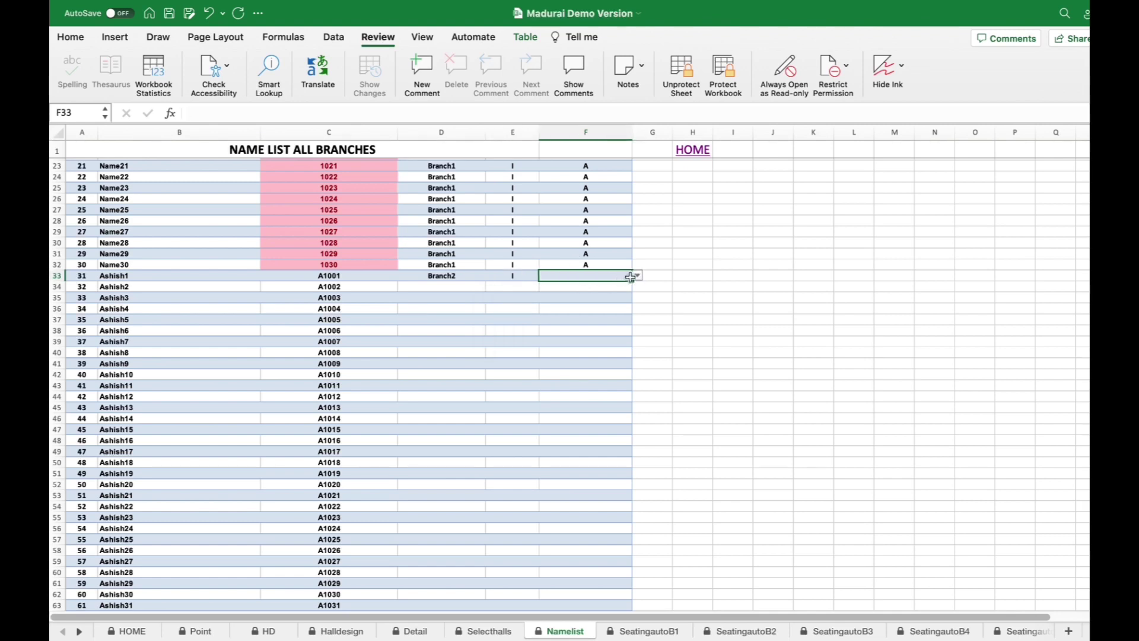
{"action": "left_click", "coordinate": [637, 276]}
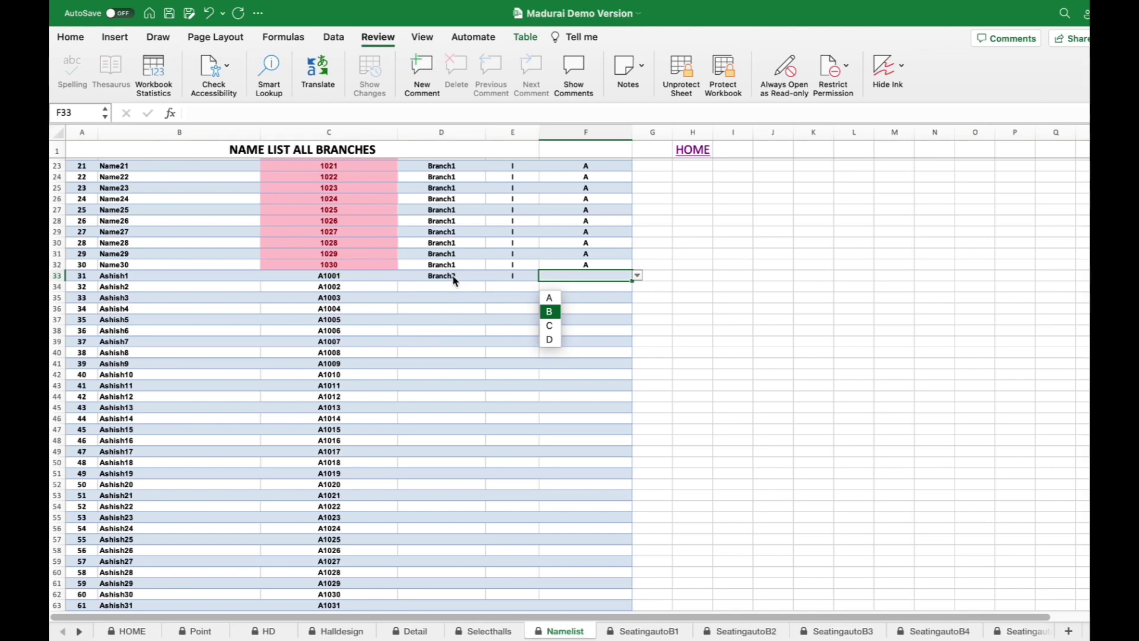
{"action": "key", "text": "Return"}
{"action": "left_click_drag", "start_coordinate": [455, 277], "coordinate": [579, 285]}
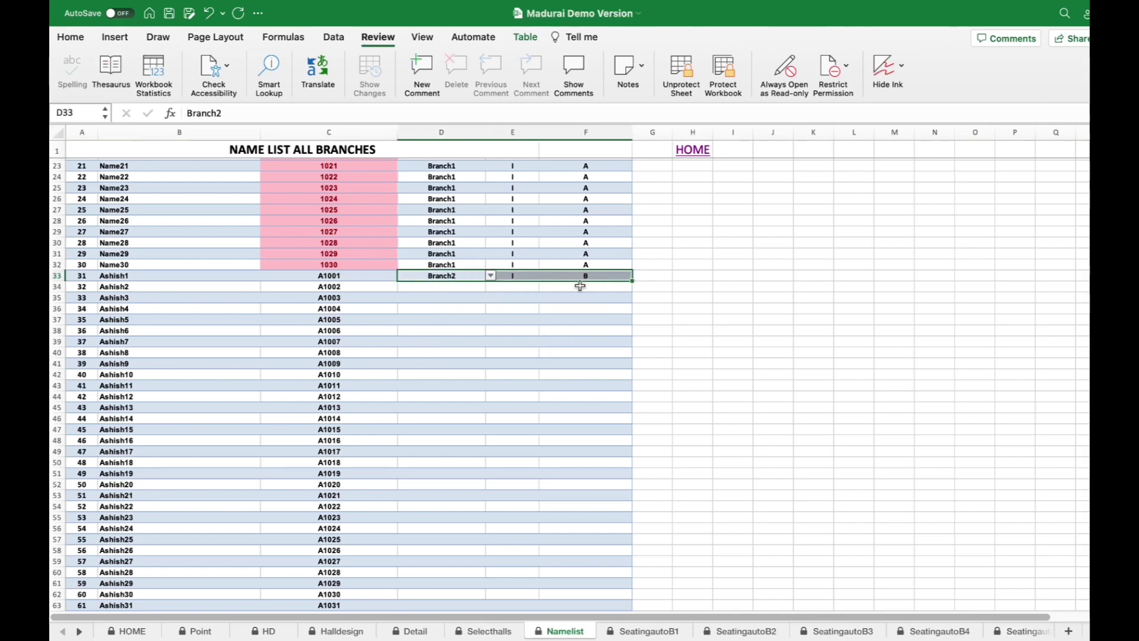
{"action": "key", "text": "super+c"}
{"action": "left_click_drag", "start_coordinate": [453, 286], "coordinate": [638, 504]}
{"action": "key", "text": "super+v"}
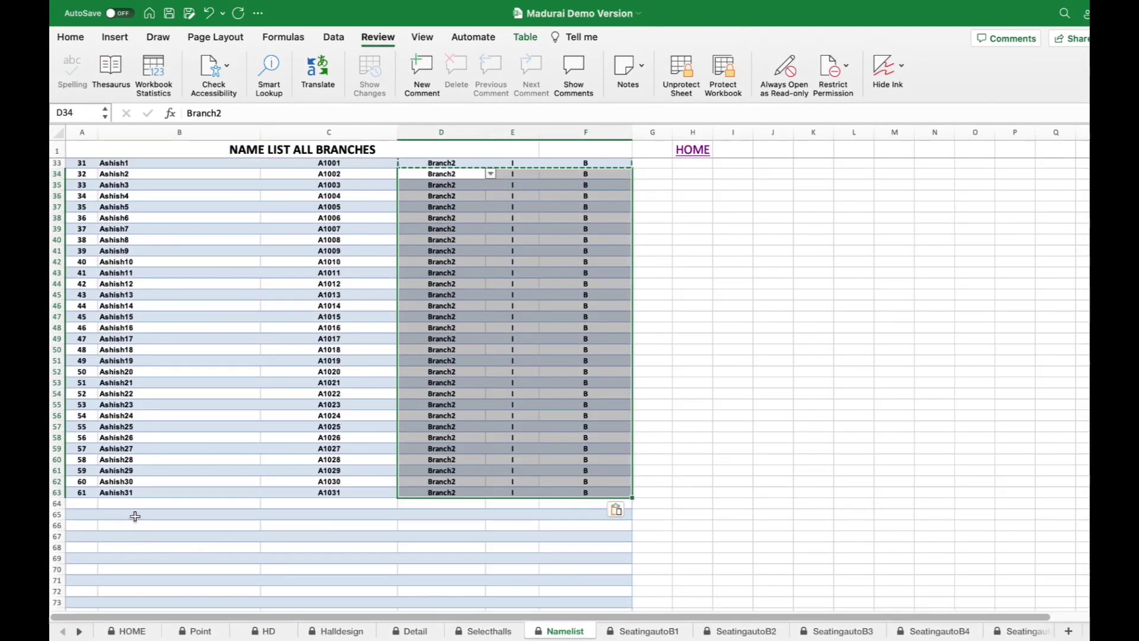
- Enter PGStud1 with register number PG1 in row 64 and fill through PGStud25/PG25 at row 88
{"action": "left_click", "coordinate": [130, 504]}
{"action": "type", "text": "P"}
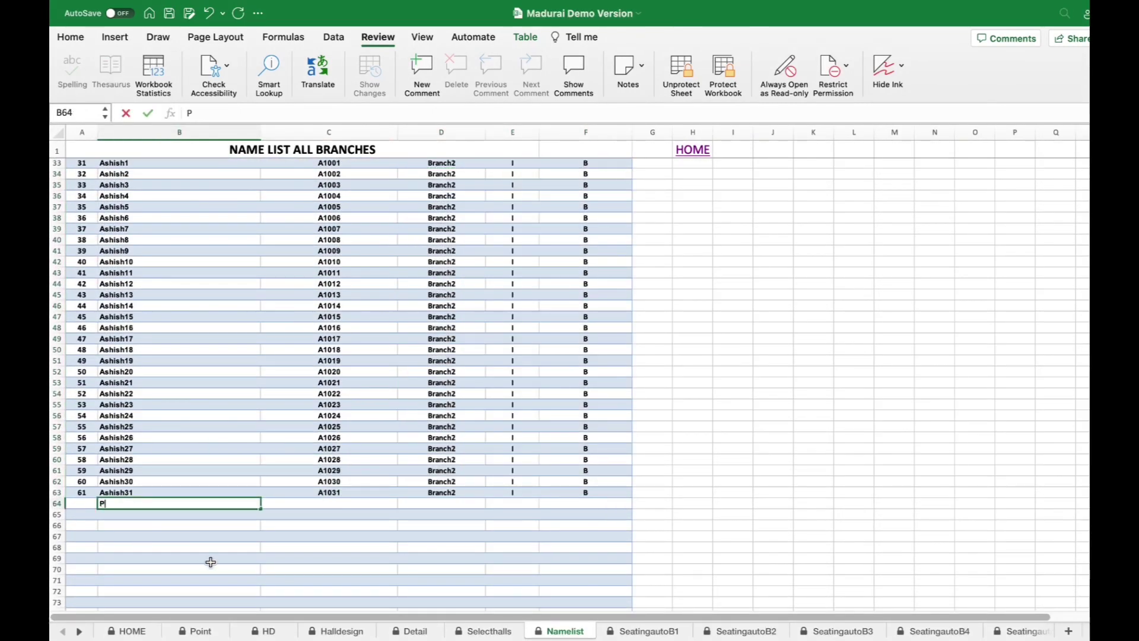
{"action": "type", "text": "GStud1"}
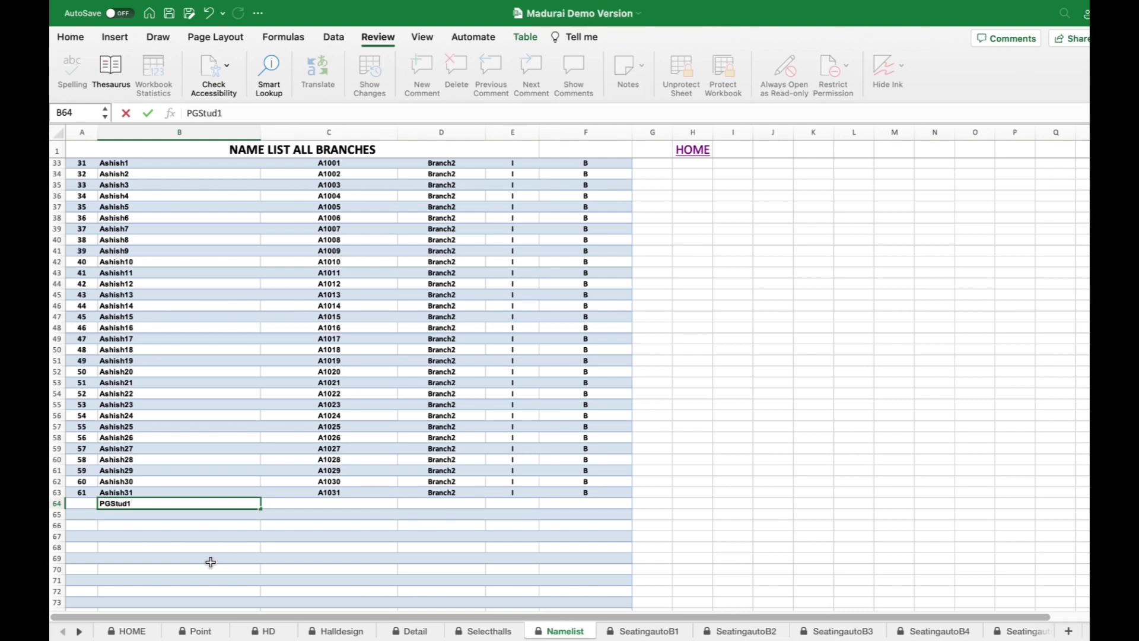
{"action": "key", "text": "Tab"}
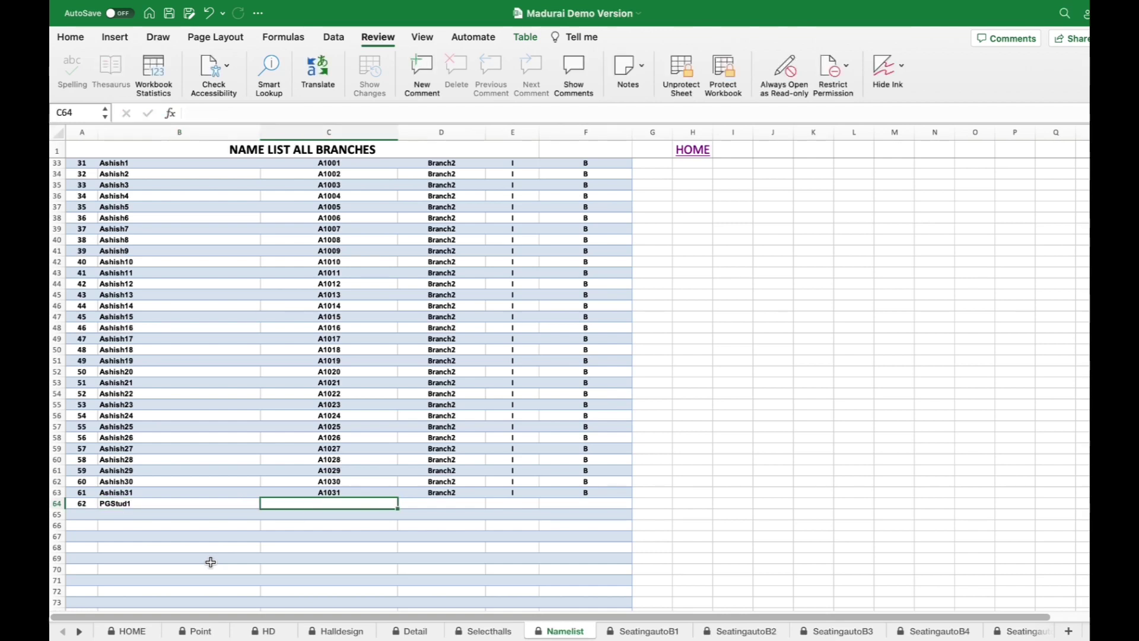
{"action": "type", "text": "PG1"}
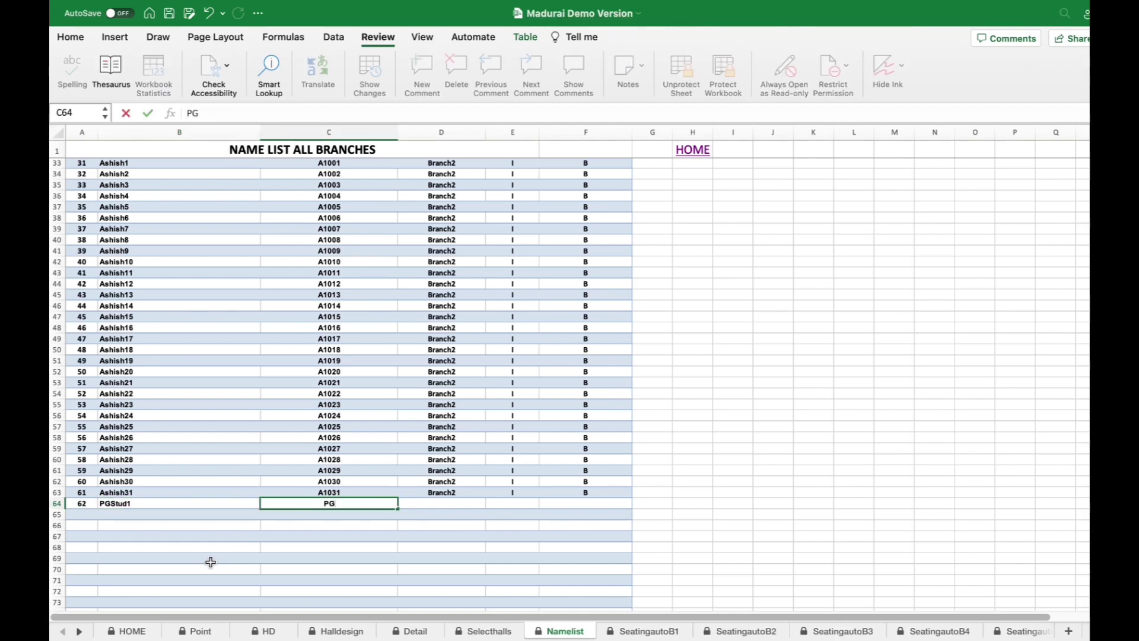
{"action": "left_click", "coordinate": [156, 514]}
{"action": "left_click_drag", "start_coordinate": [156, 503], "coordinate": [466, 405]}
{"action": "scroll", "coordinate": [465, 405], "scroll_direction": "up", "scroll_amount": 6}
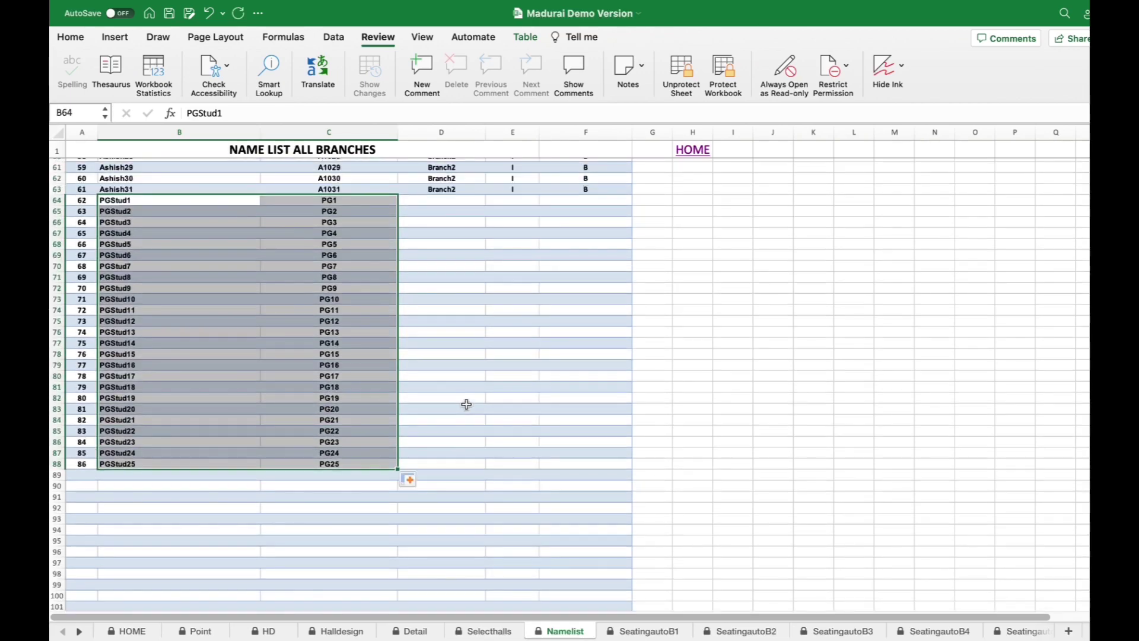
- Set PGStud1 to Branch3 PG, year I, section C and paste those values into rows 65–88
{"action": "left_click", "coordinate": [467, 325]}
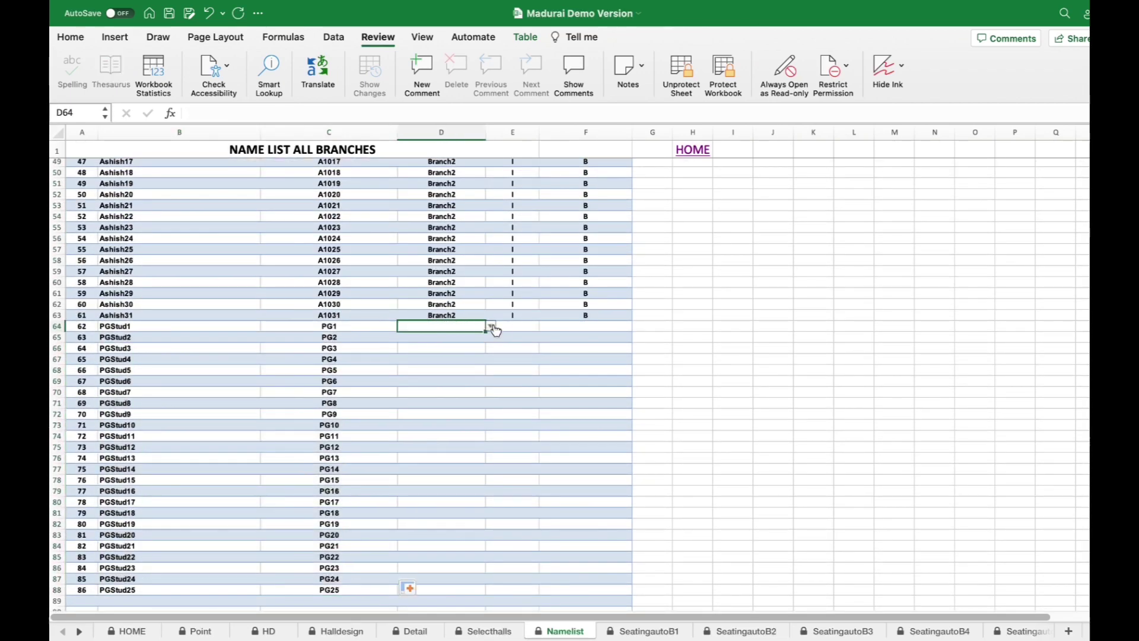
{"action": "left_click", "coordinate": [491, 326]}
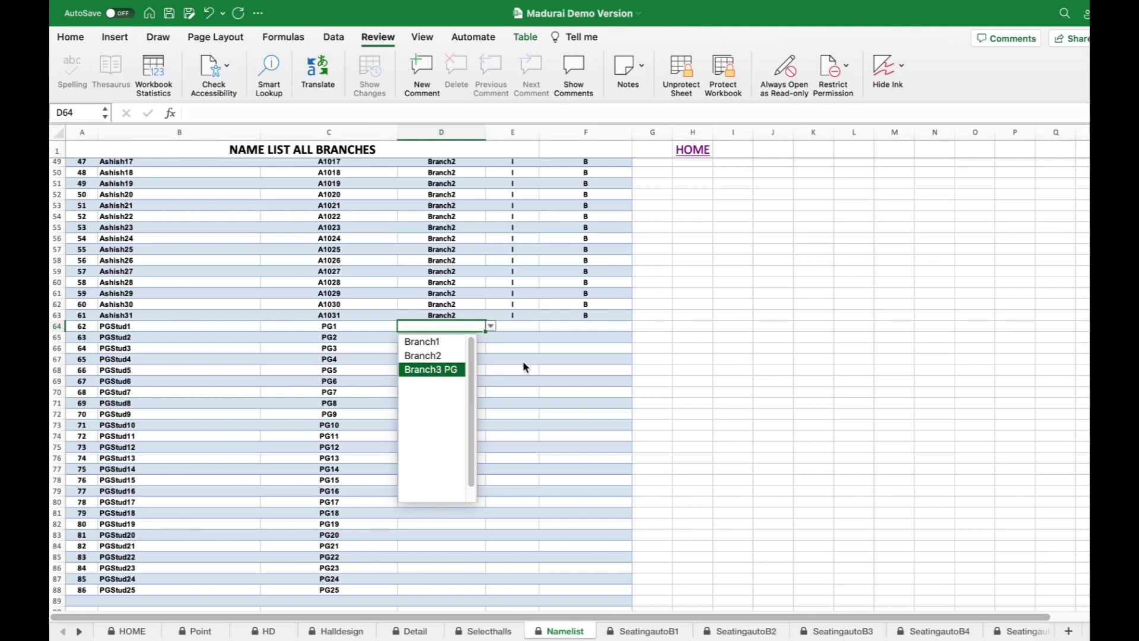
{"action": "key", "text": "Return"}
{"action": "left_click", "coordinate": [509, 326]}
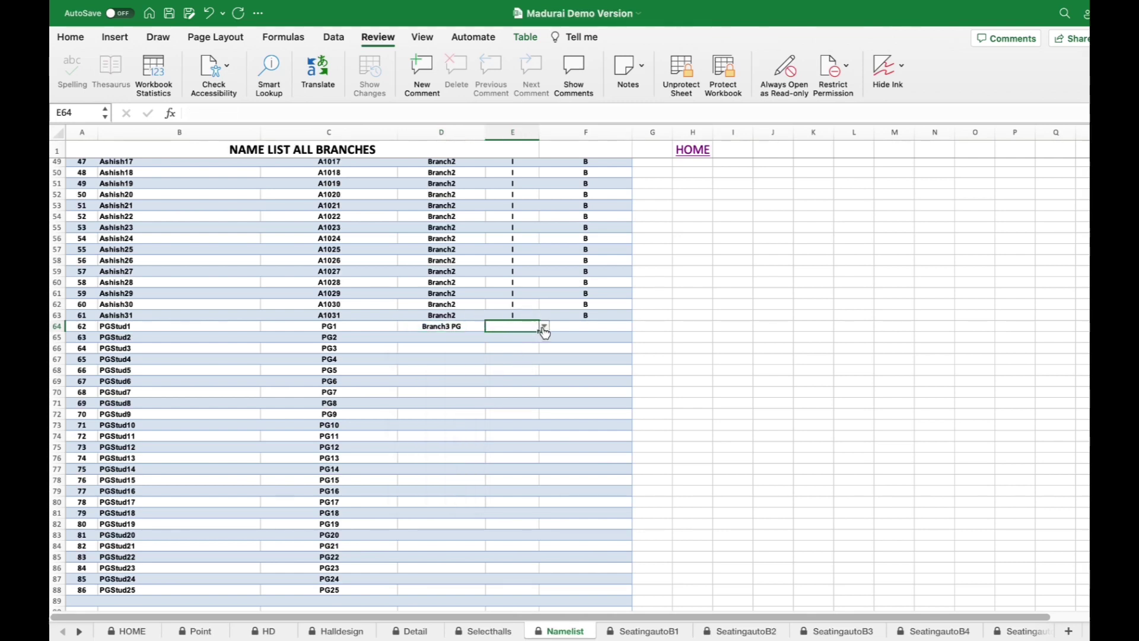
{"action": "left_click", "coordinate": [544, 327]}
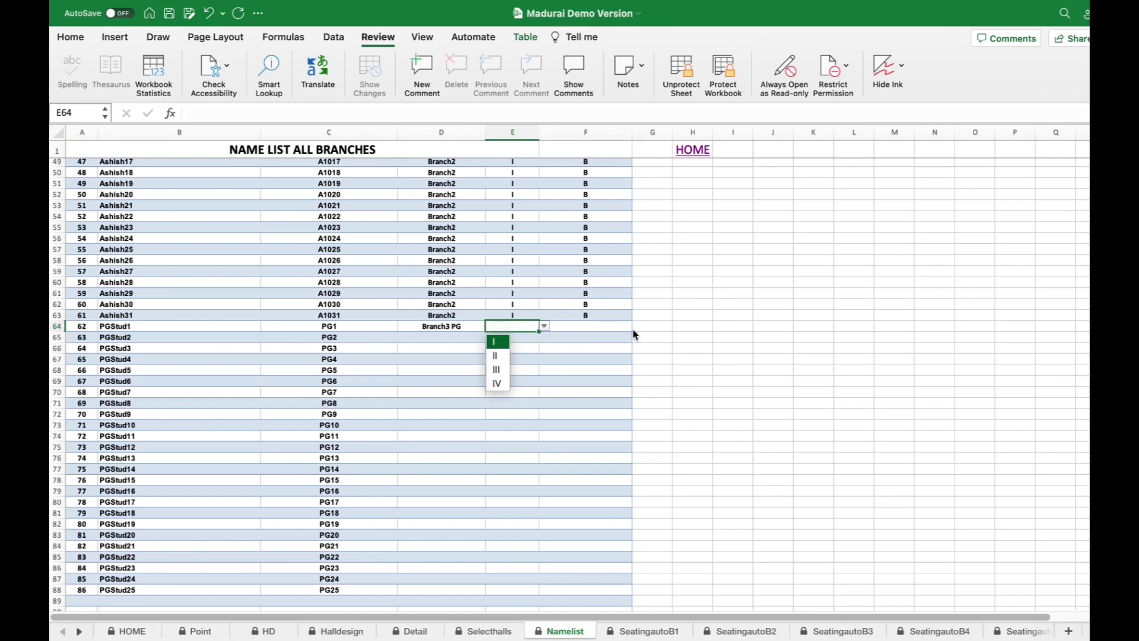
{"action": "key", "text": "Tab"}
{"action": "left_click", "coordinate": [637, 326]}
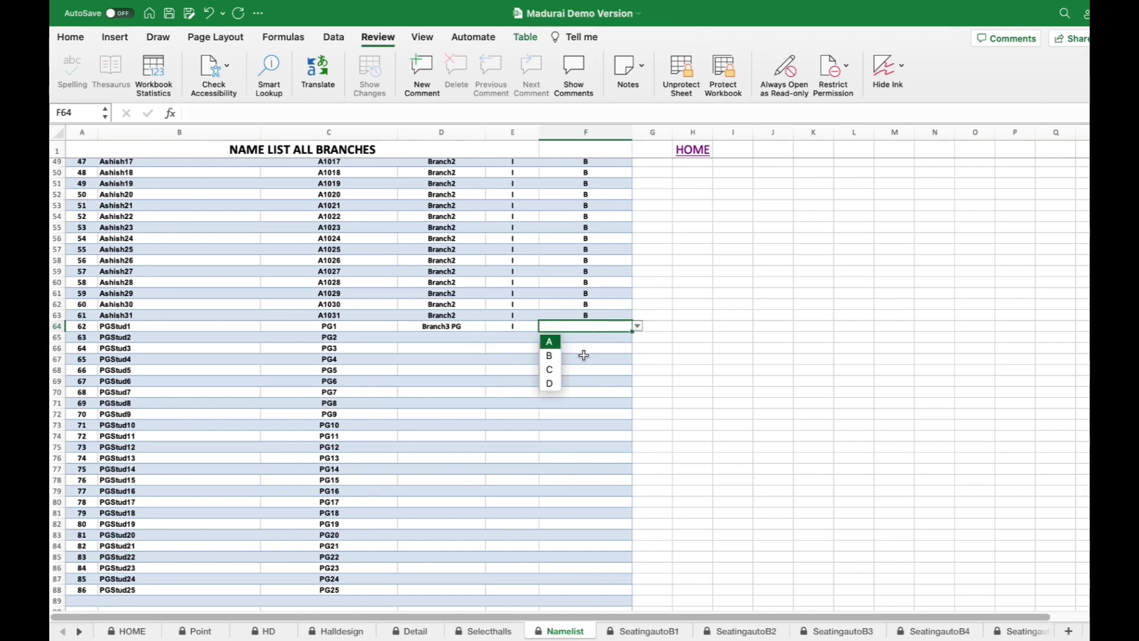
{"action": "left_click", "coordinate": [435, 331]}
{"action": "left_click_drag", "start_coordinate": [434, 330], "coordinate": [585, 327]}
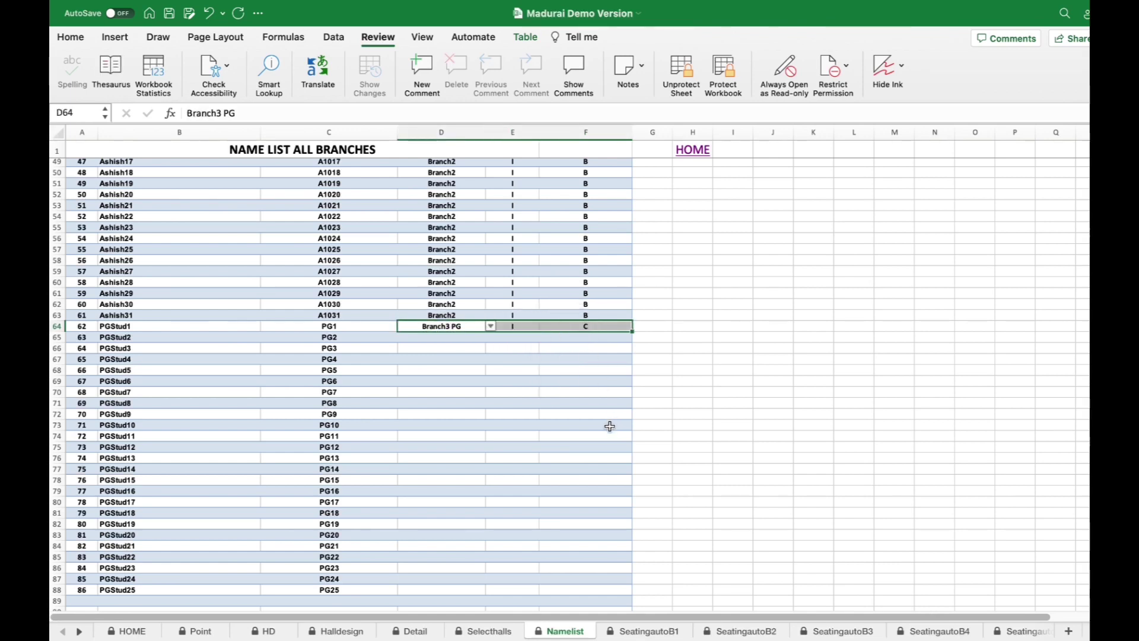
{"action": "key", "text": "ctrl+c"}
{"action": "left_click_drag", "start_coordinate": [452, 336], "coordinate": [573, 588]}
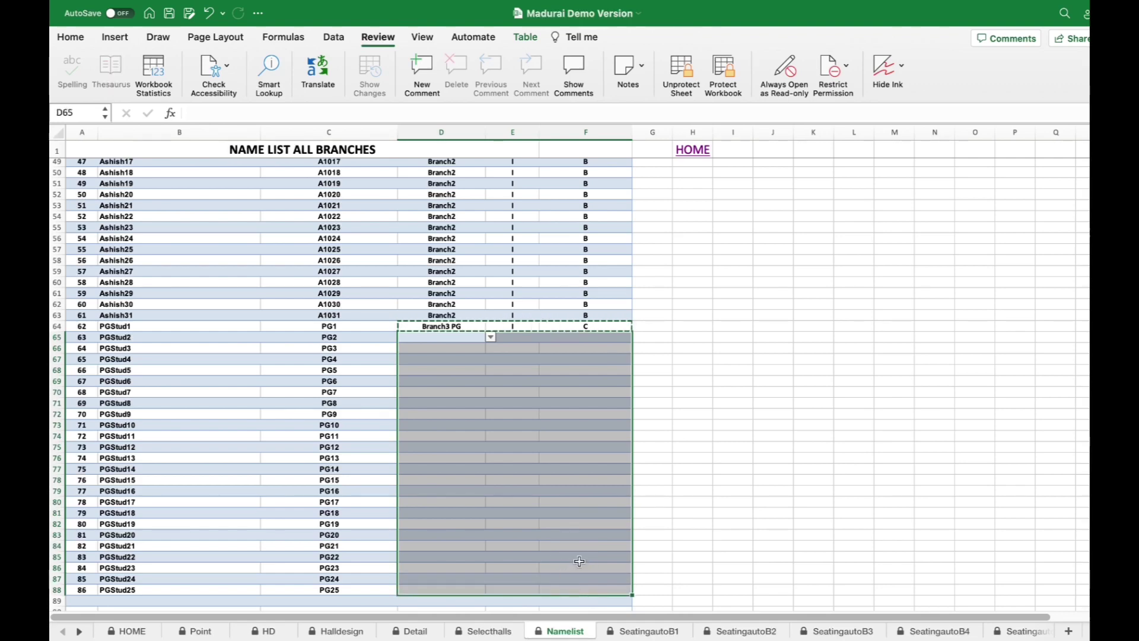
{"action": "key", "text": "ctrl+v"}
{"action": "scroll", "coordinate": [727, 466], "scroll_direction": "up", "scroll_amount": 10}
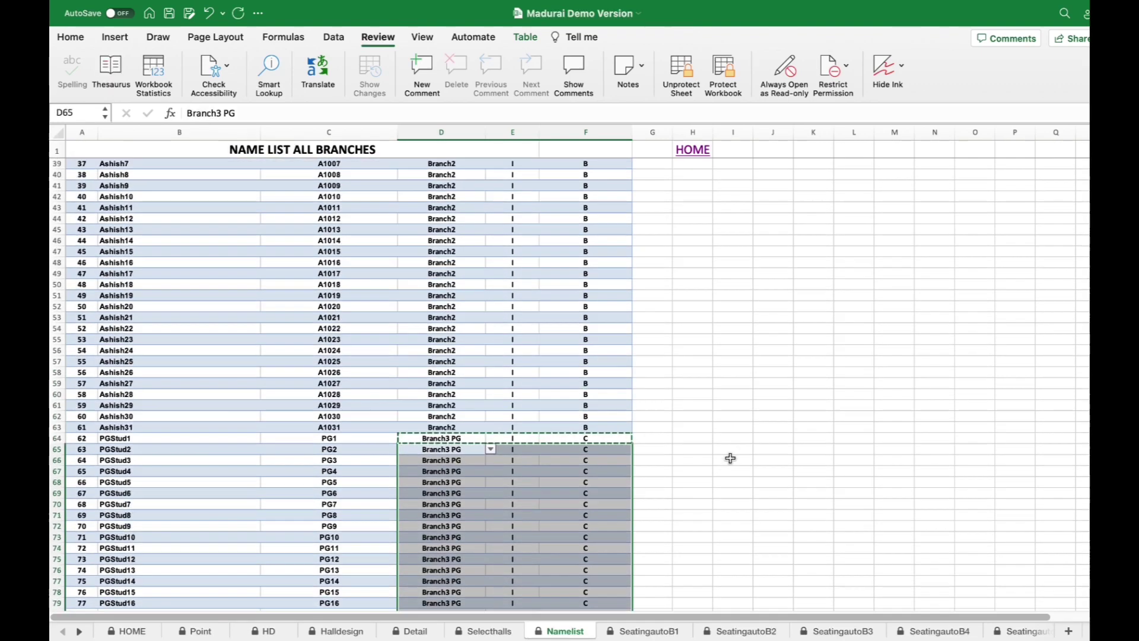
{"action": "scroll", "coordinate": [730, 455], "scroll_direction": "up", "scroll_amount": 6}
{"action": "scroll", "coordinate": [720, 455], "scroll_direction": "down", "scroll_amount": 4}
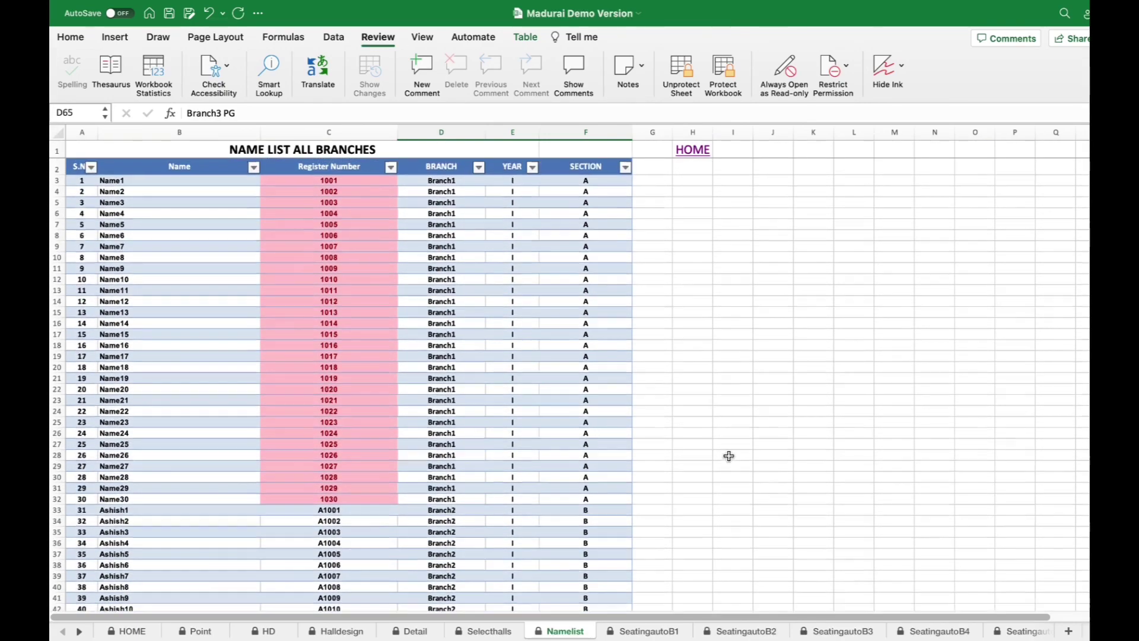
{"action": "scroll", "coordinate": [720, 456], "scroll_direction": "down", "scroll_amount": 5}
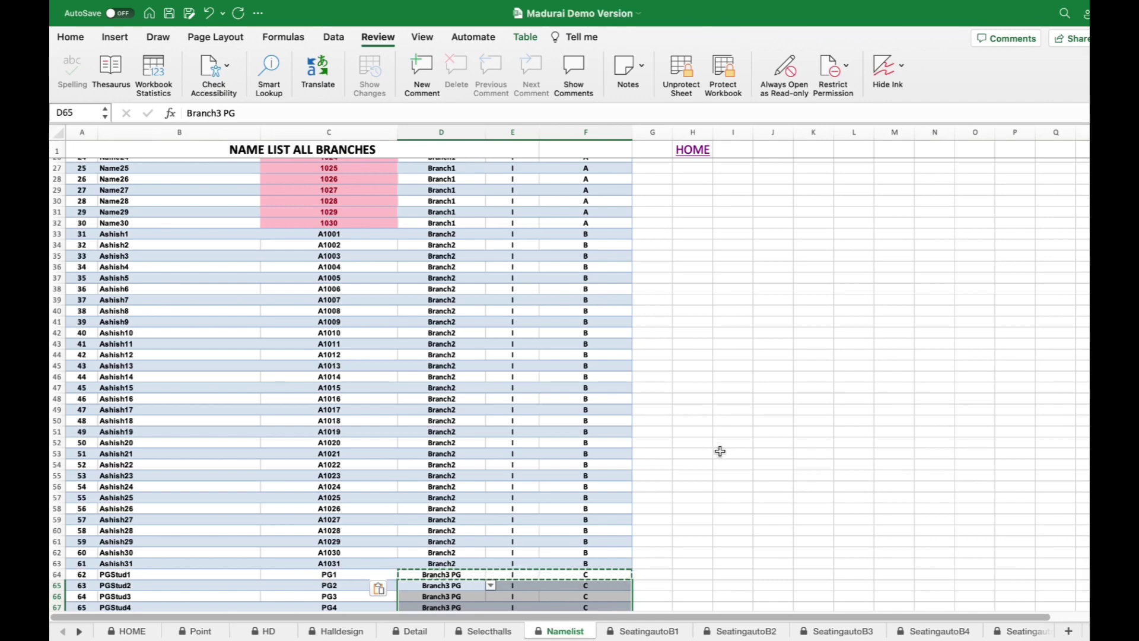
{"action": "scroll", "coordinate": [719, 445], "scroll_direction": "up", "scroll_amount": 6}
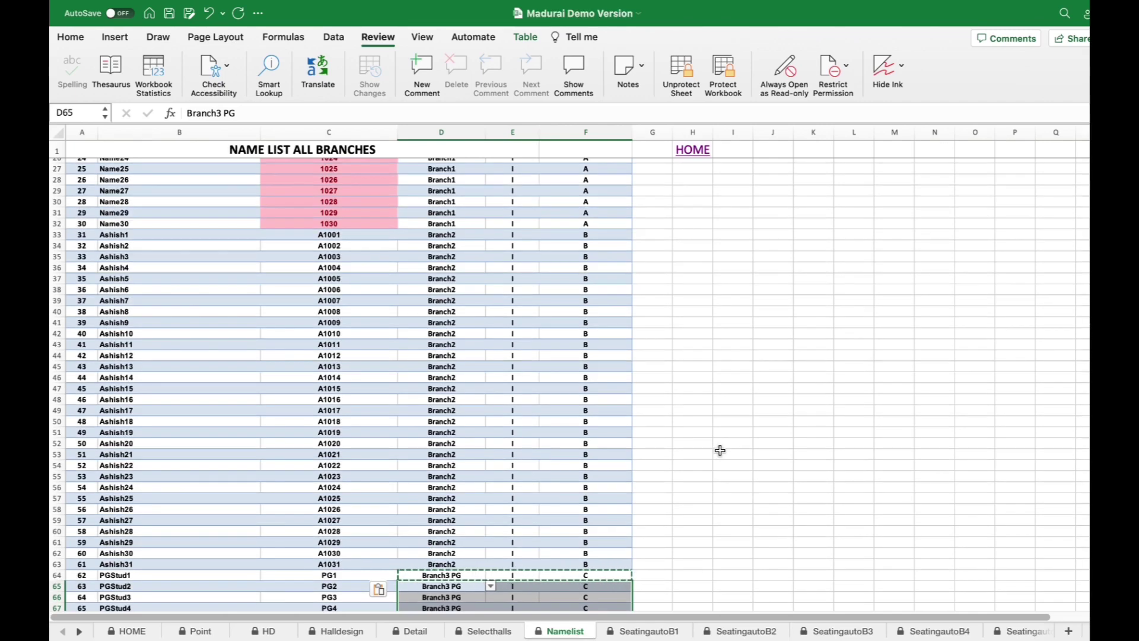
{"action": "scroll", "coordinate": [717, 437], "scroll_direction": "up", "scroll_amount": 3}
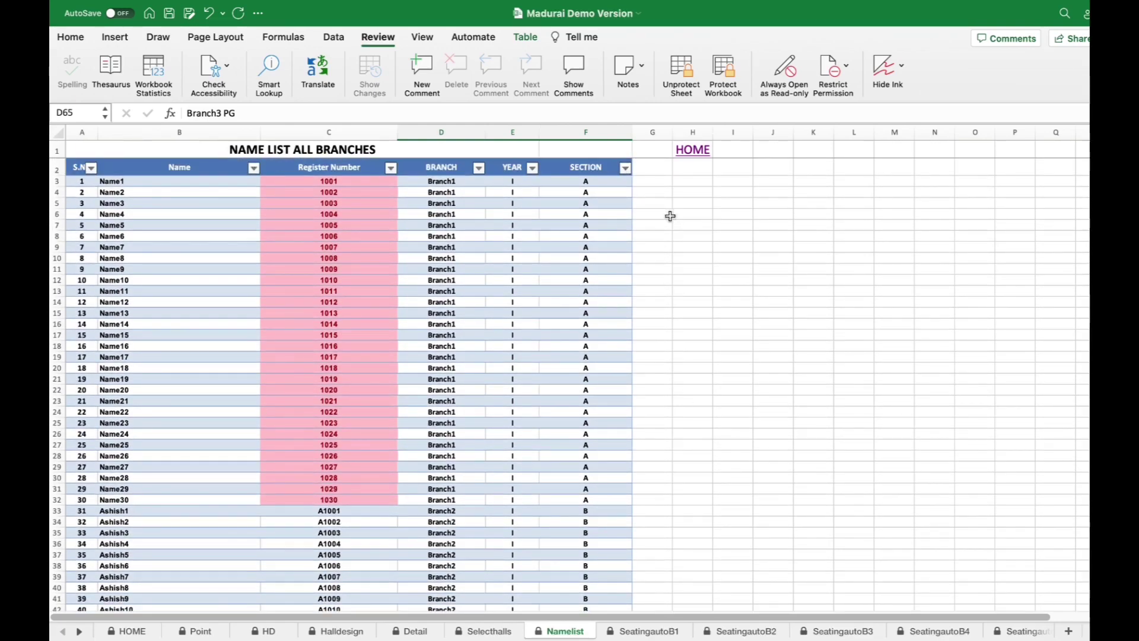
{"action": "left_click", "coordinate": [690, 149]}
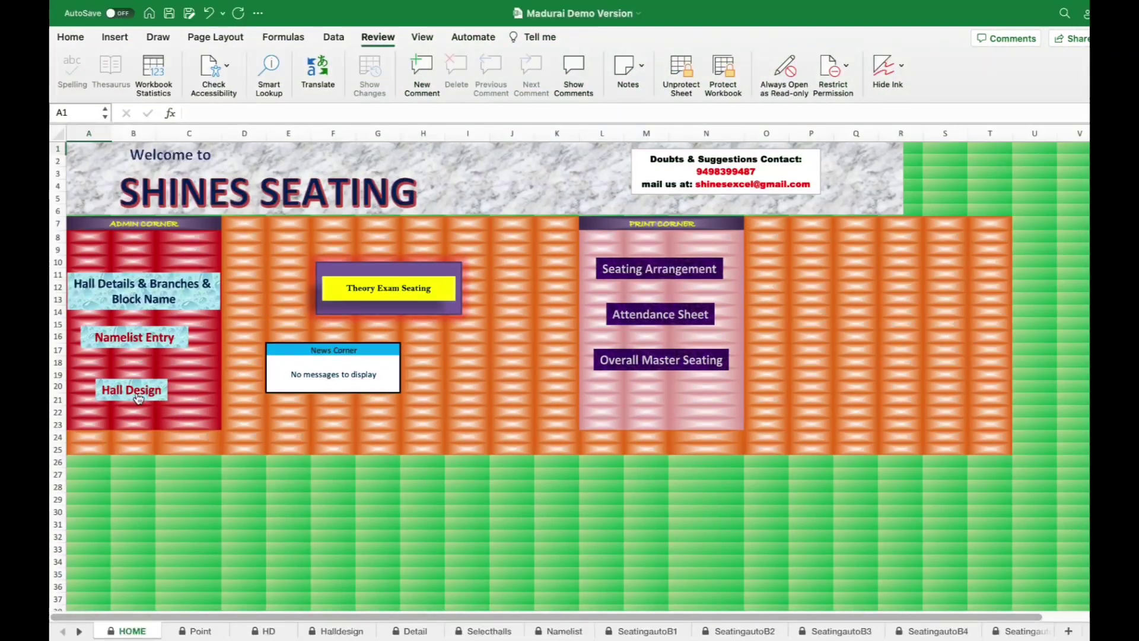
- Open the Hall Design sheet and check Hall1's row and column counts
{"action": "left_click", "coordinate": [138, 396]}
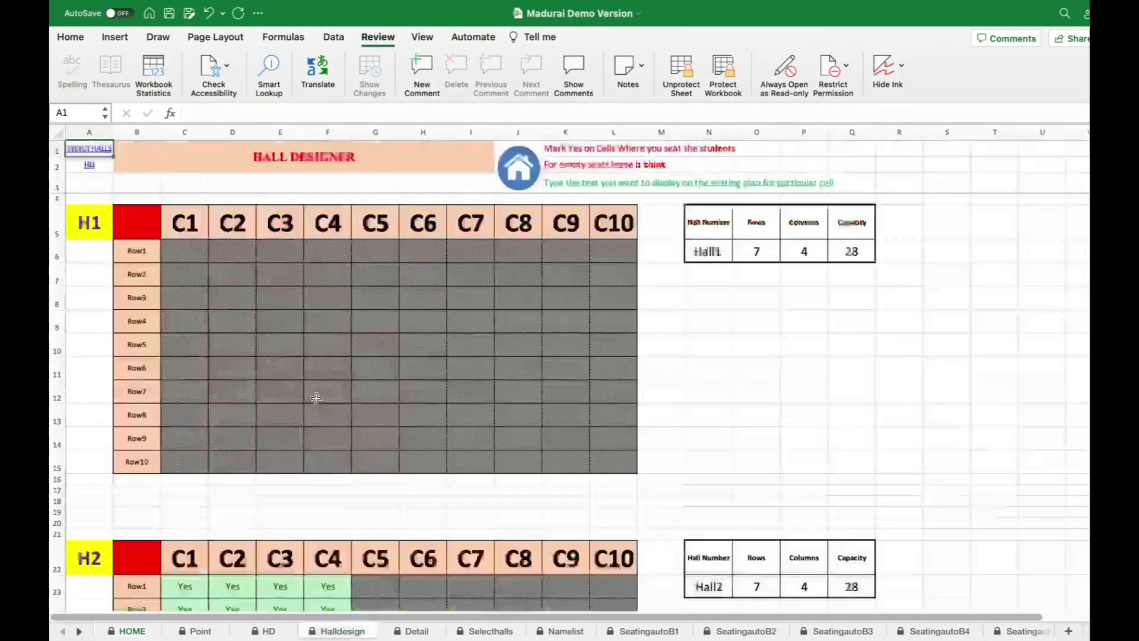
{"action": "left_click", "coordinate": [763, 247]}
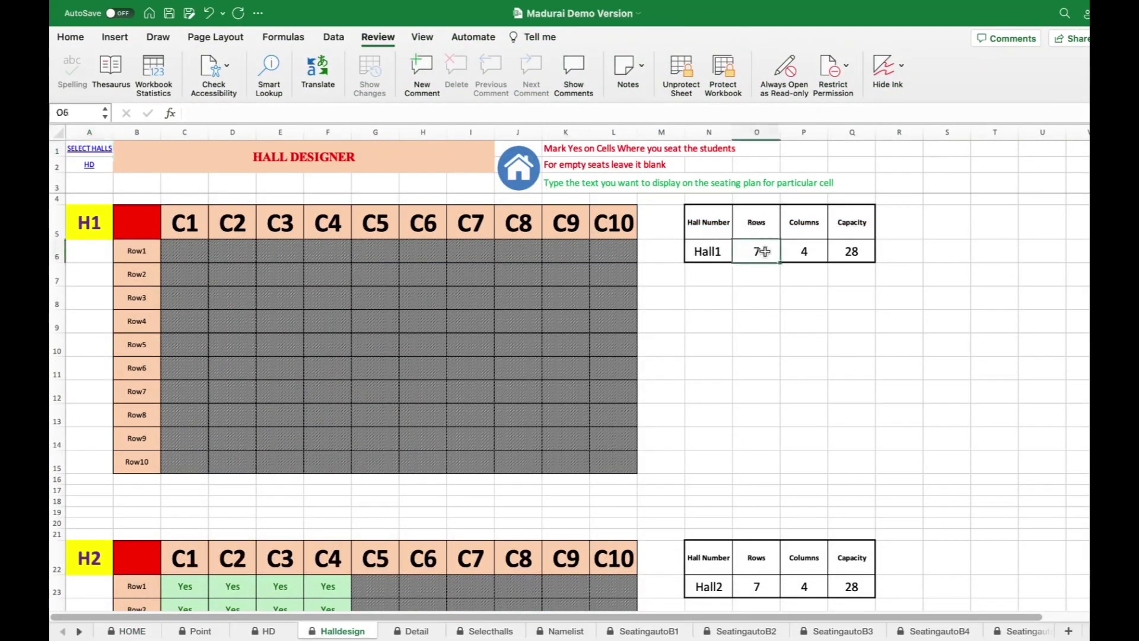
{"action": "left_click", "coordinate": [808, 250]}
{"action": "left_click", "coordinate": [757, 250]}
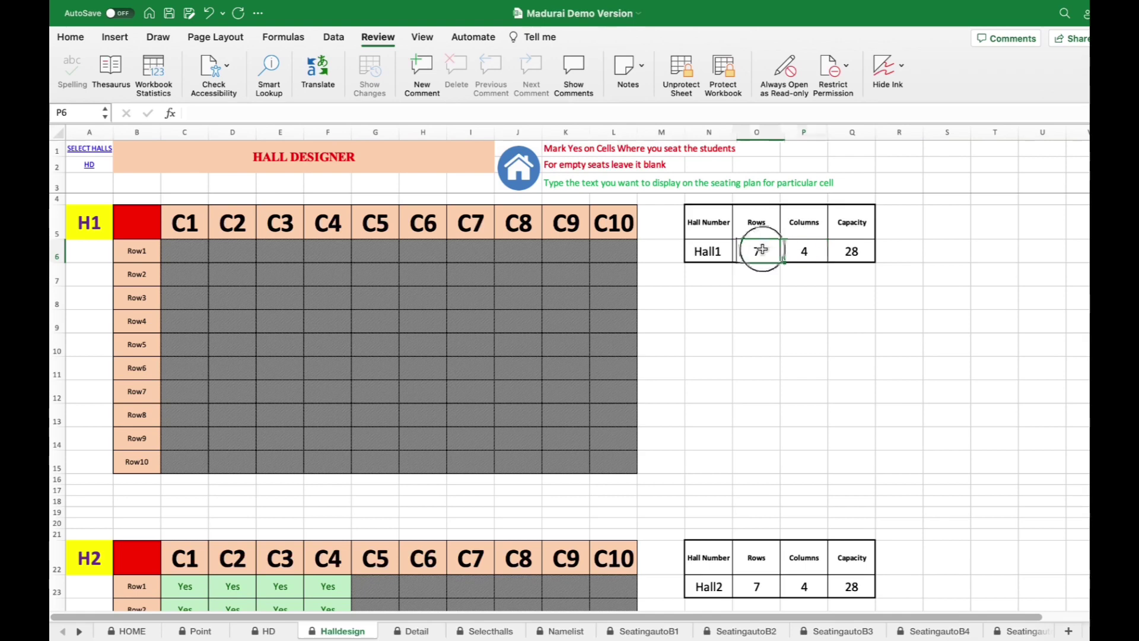
{"action": "left_click", "coordinate": [804, 251]}
- Mark Hall1's Row1 C1 seat Yes and fill it across C1–C4 through Row7
{"action": "left_click", "coordinate": [187, 249]}
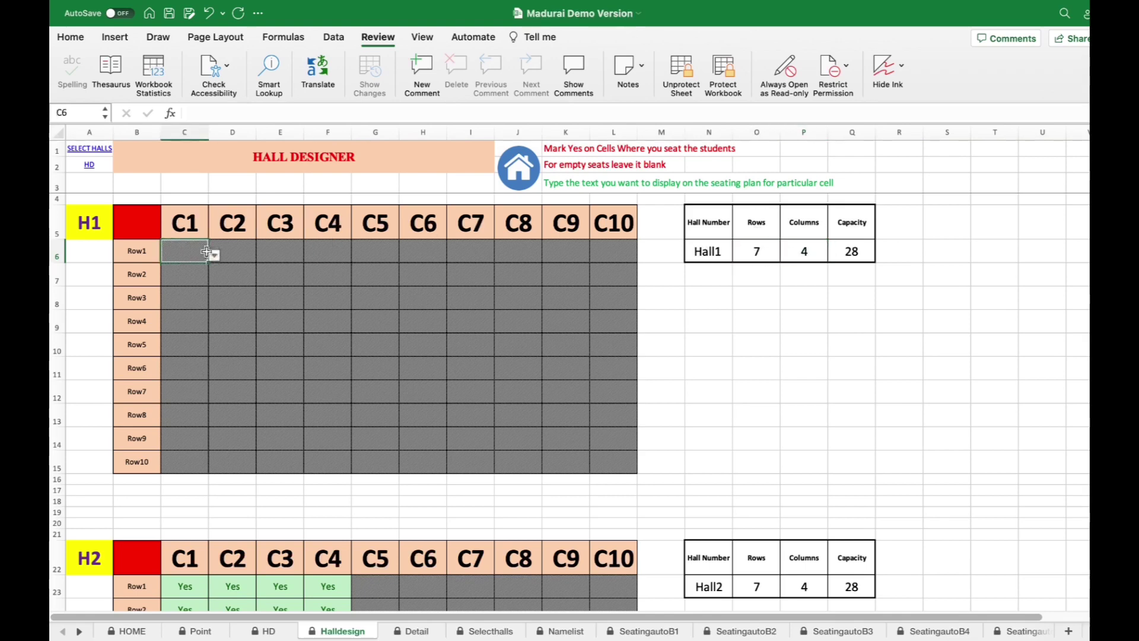
{"action": "left_click", "coordinate": [214, 255]}
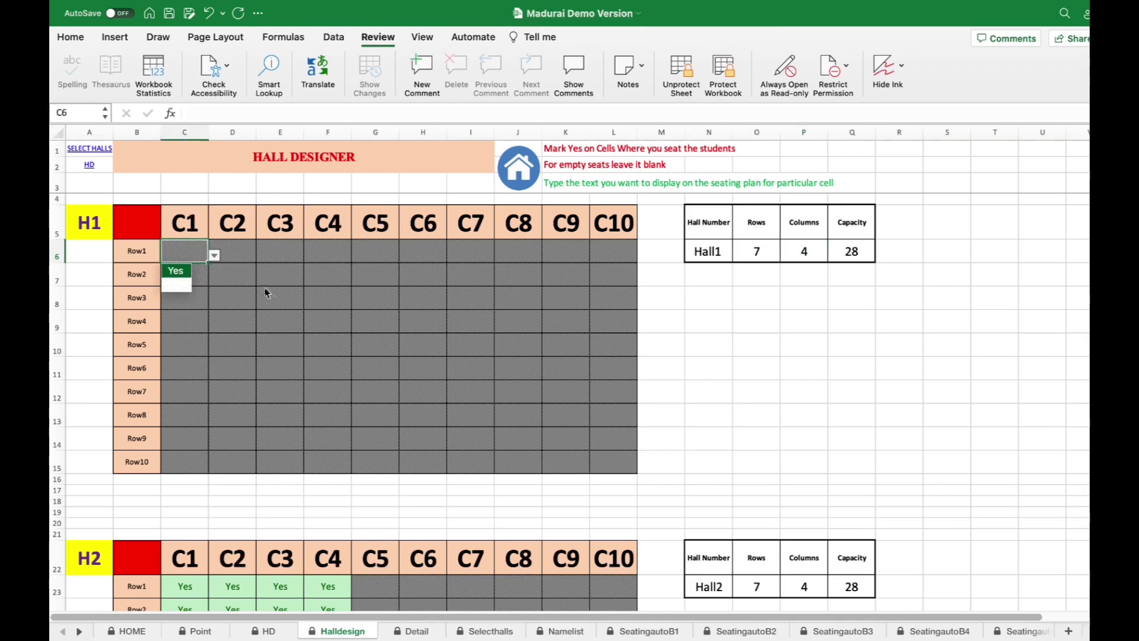
{"action": "key", "text": "Return"}
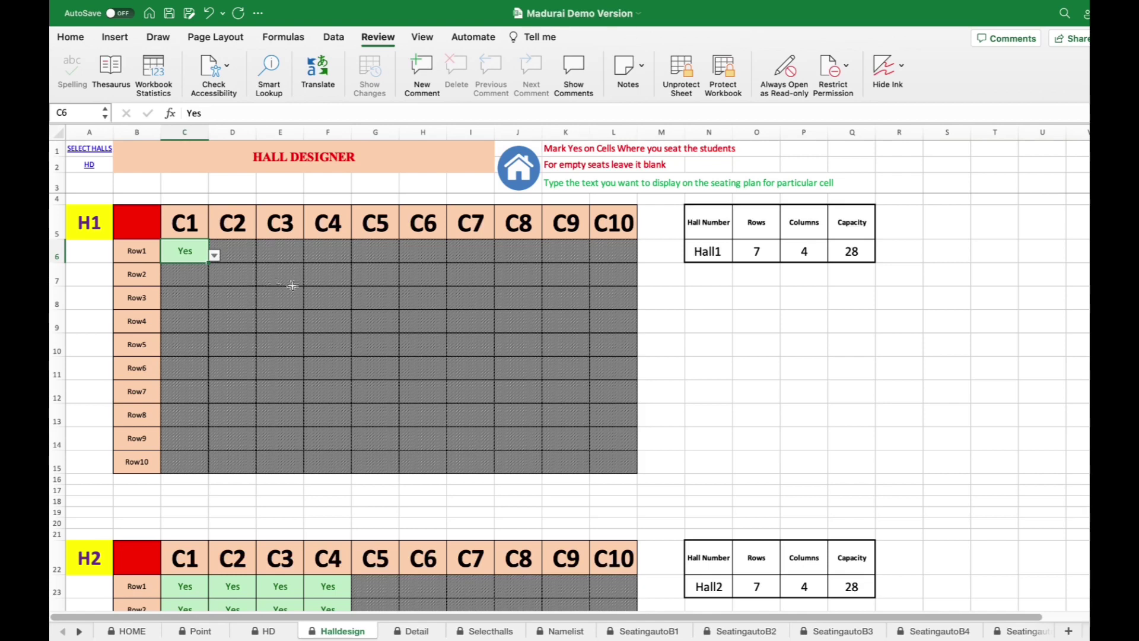
{"action": "left_click_drag", "start_coordinate": [207, 265], "coordinate": [325, 393]}
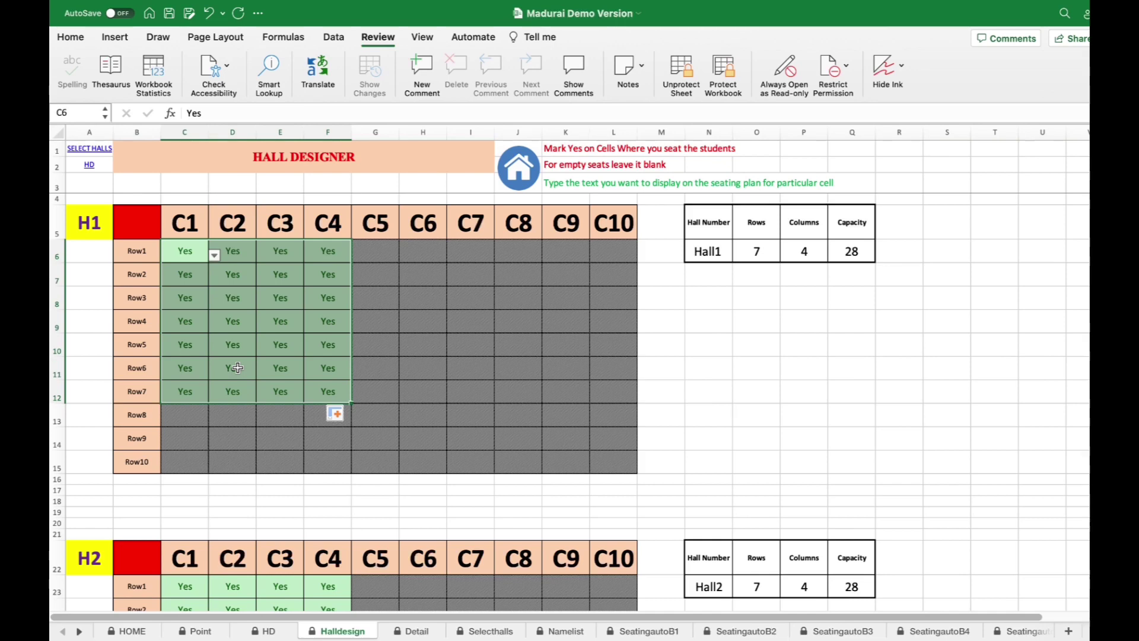
{"action": "left_click", "coordinate": [239, 325]}
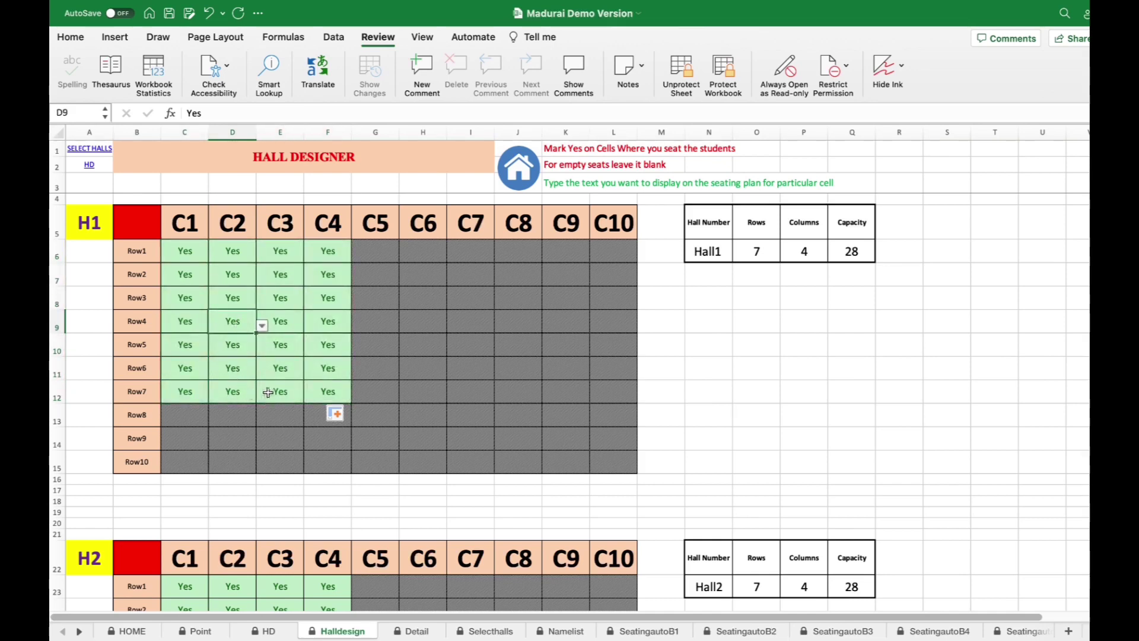
- Clear Row7 seats C2 and C3, then highlight the C2 and C3 seats in rows 1–6
{"action": "left_click_drag", "start_coordinate": [237, 397], "coordinate": [280, 395]}
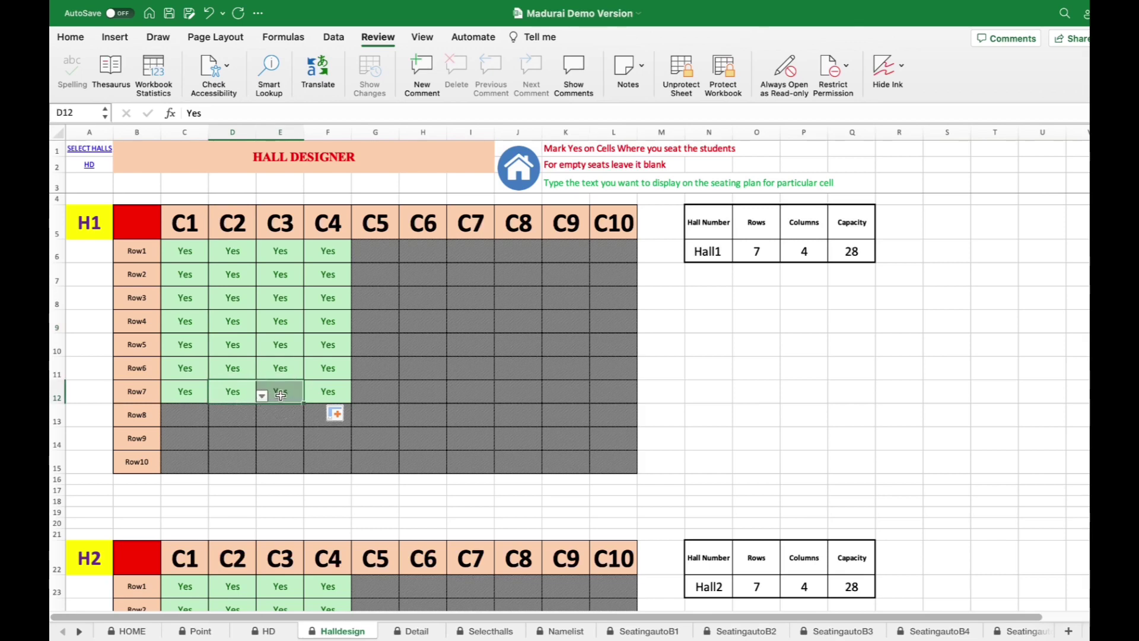
{"action": "key", "text": "Delete"}
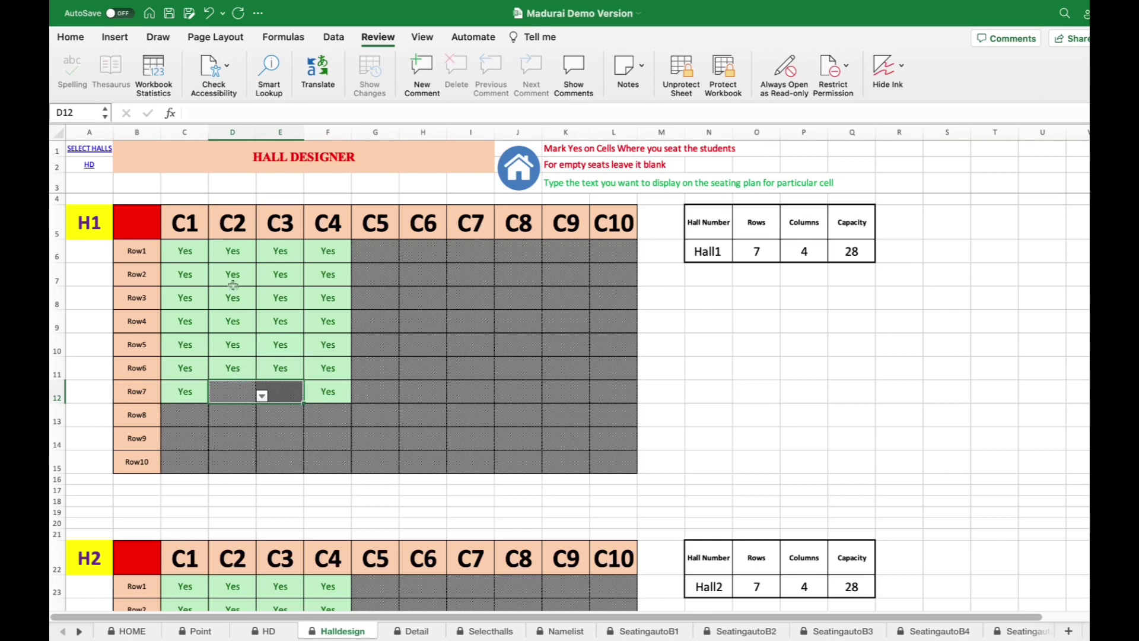
{"action": "left_click_drag", "start_coordinate": [235, 253], "coordinate": [224, 369]}
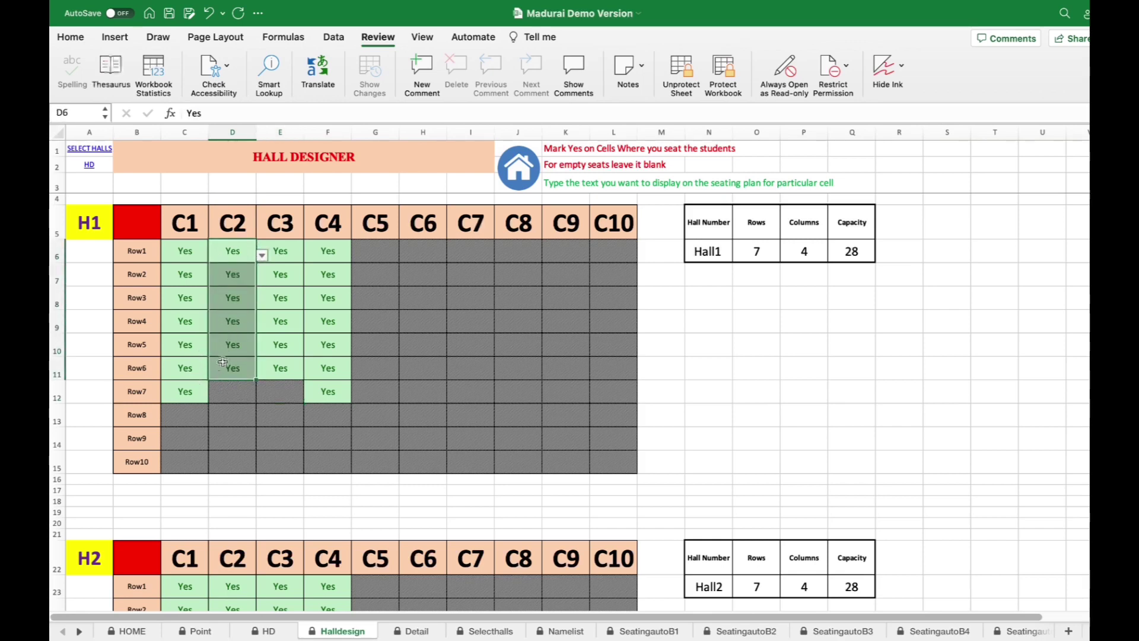
{"action": "left_click", "coordinate": [289, 254]}
{"action": "left_click_drag", "start_coordinate": [289, 280], "coordinate": [279, 372]}
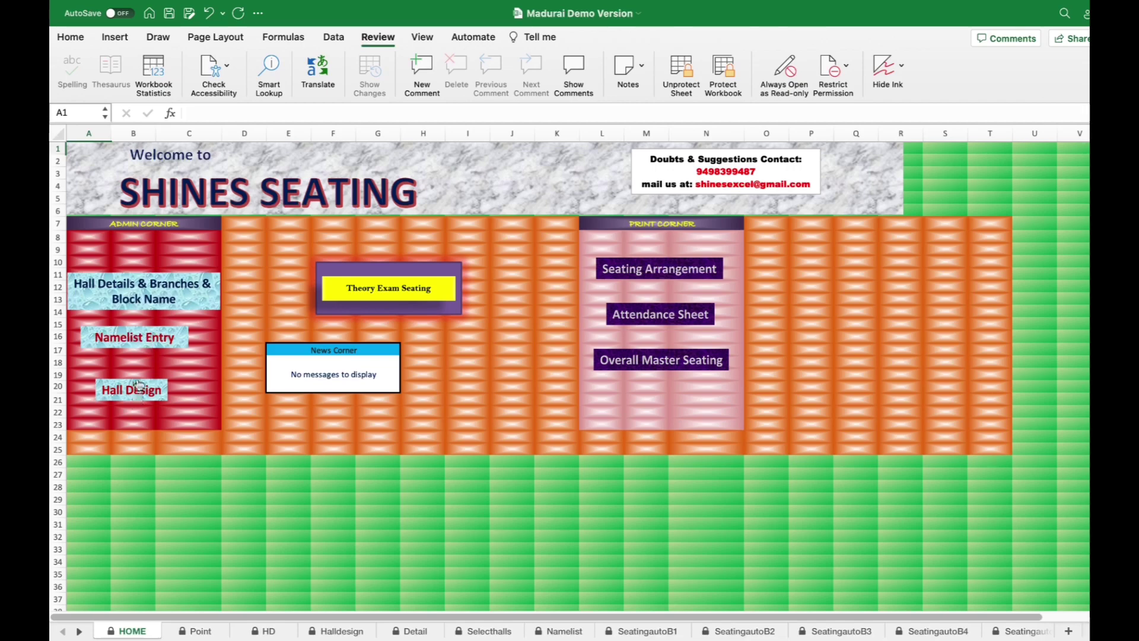
- Check Hall1's Column2 and Column3 seat counts on the hall details sheet
{"action": "left_click", "coordinate": [141, 294]}
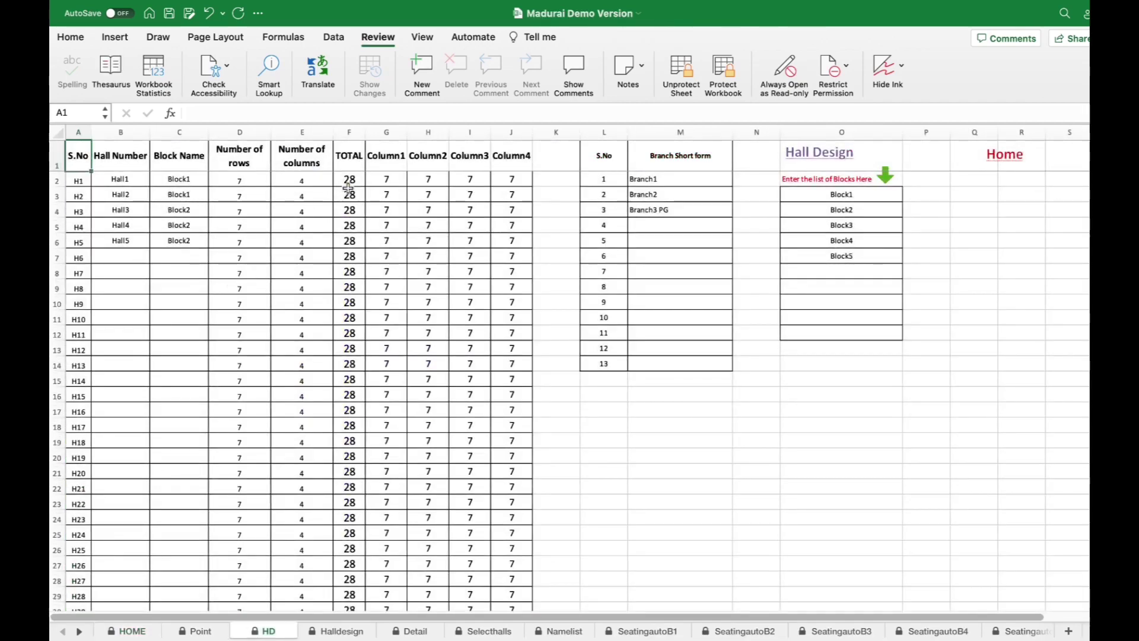
{"action": "left_click_drag", "start_coordinate": [435, 181], "coordinate": [468, 177]}
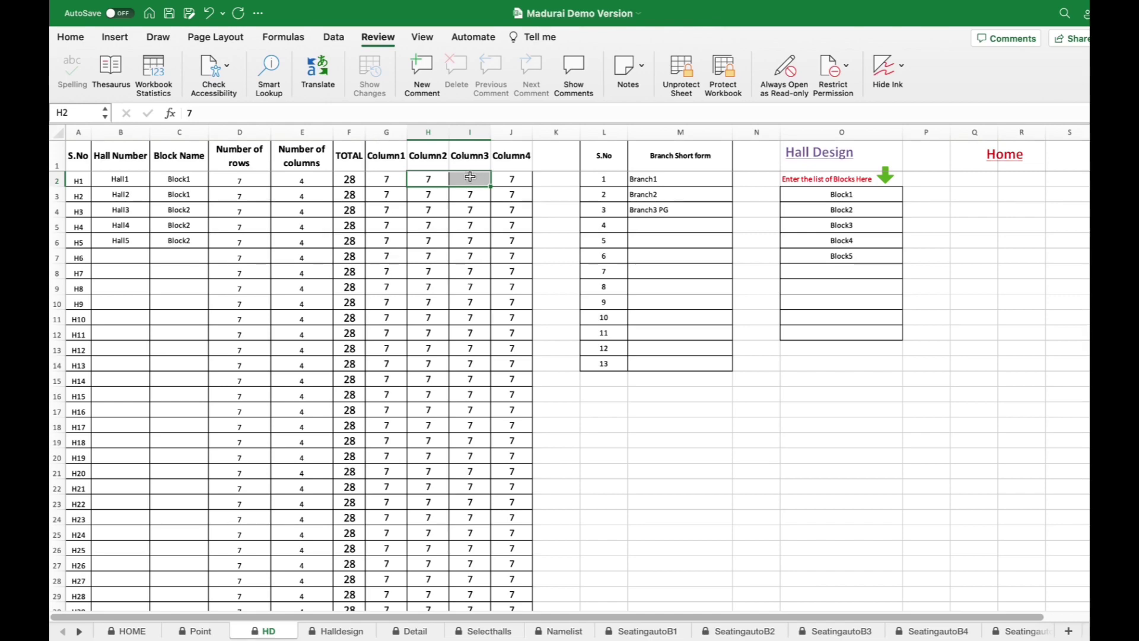
{"action": "key", "text": "shift+Left"}
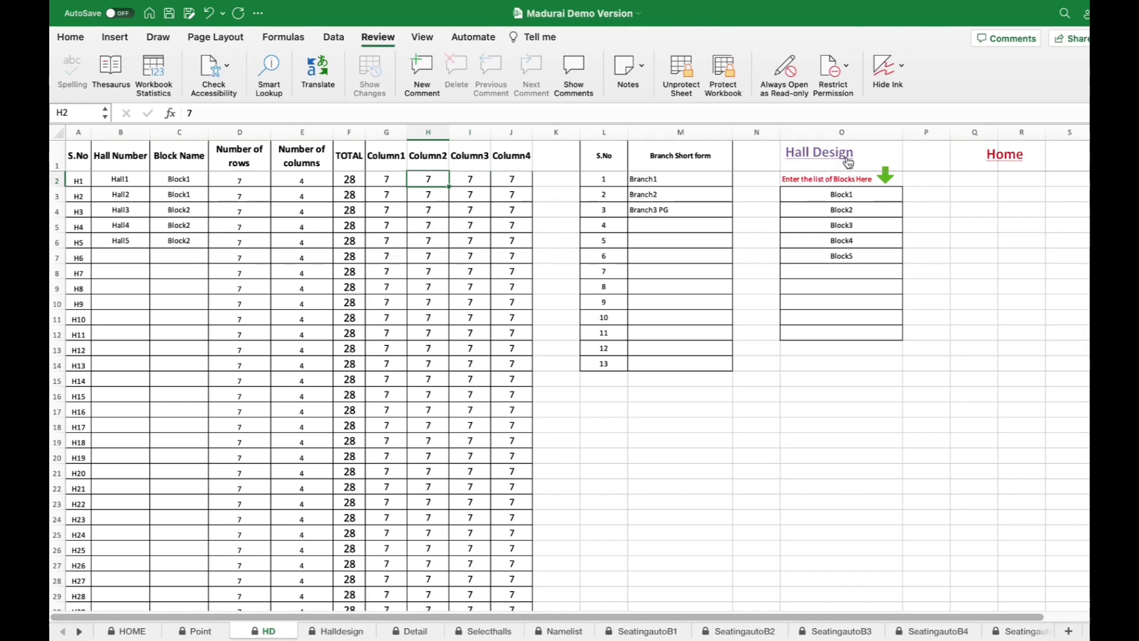
- Refill Hall1's Row7 C2 and C3 seats with Yes in the Hall Designer
{"action": "left_click", "coordinate": [825, 154]}
{"action": "scroll", "coordinate": [469, 386], "scroll_direction": "down", "scroll_amount": 5}
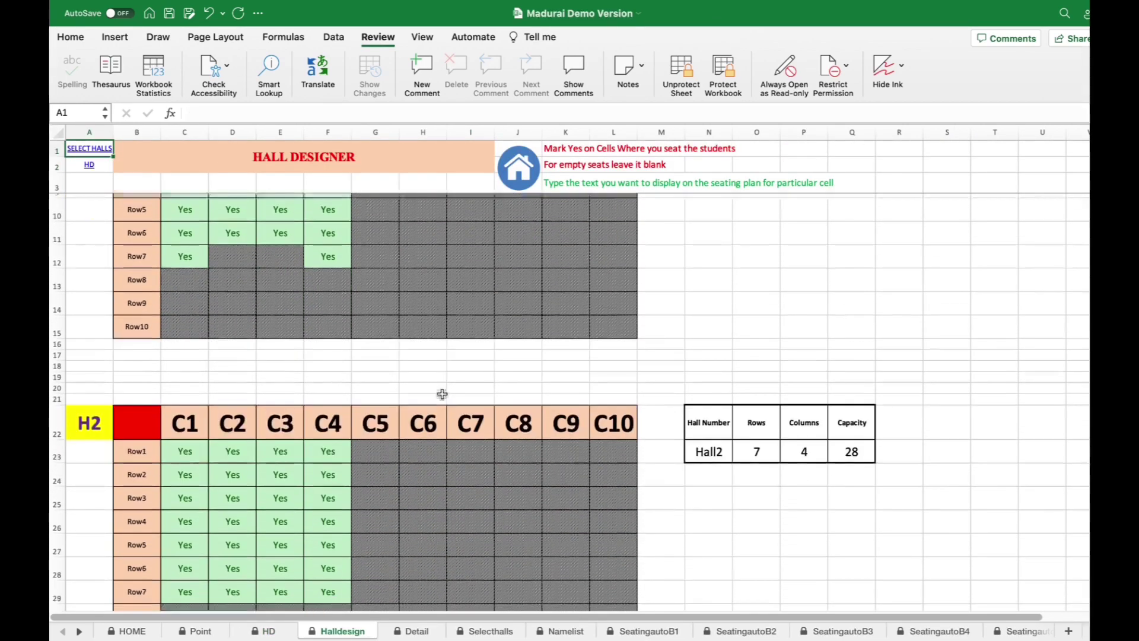
{"action": "scroll", "coordinate": [464, 393], "scroll_direction": "up", "scroll_amount": 3}
{"action": "left_click_drag", "start_coordinate": [231, 309], "coordinate": [304, 345]}
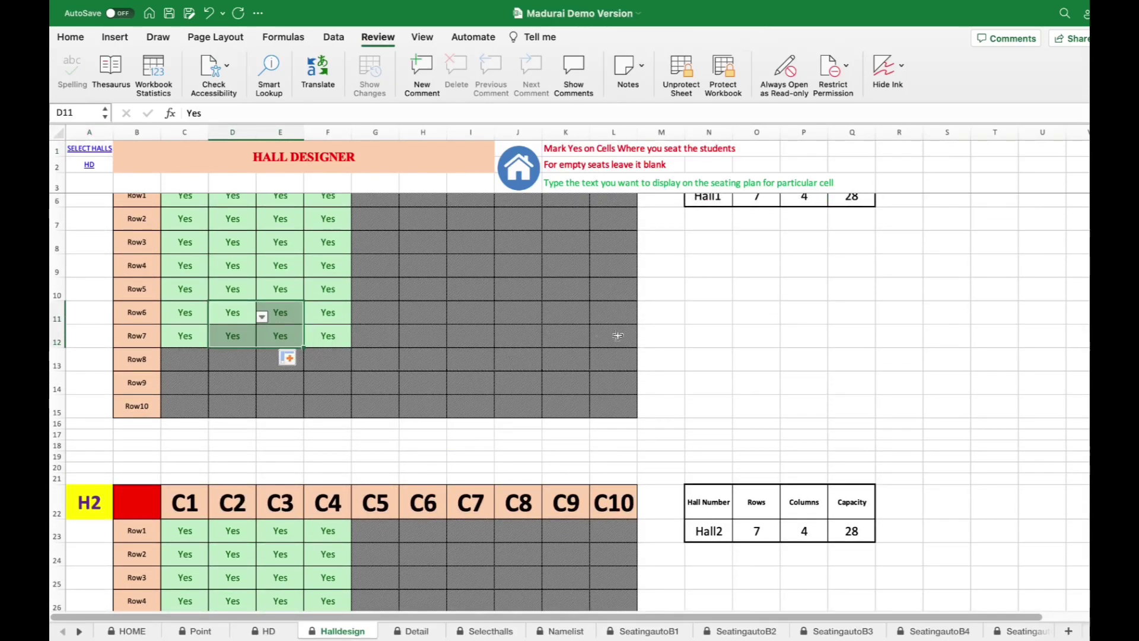
{"action": "left_click", "coordinate": [752, 320]}
{"action": "scroll", "coordinate": [765, 335], "scroll_direction": "up", "scroll_amount": 2}
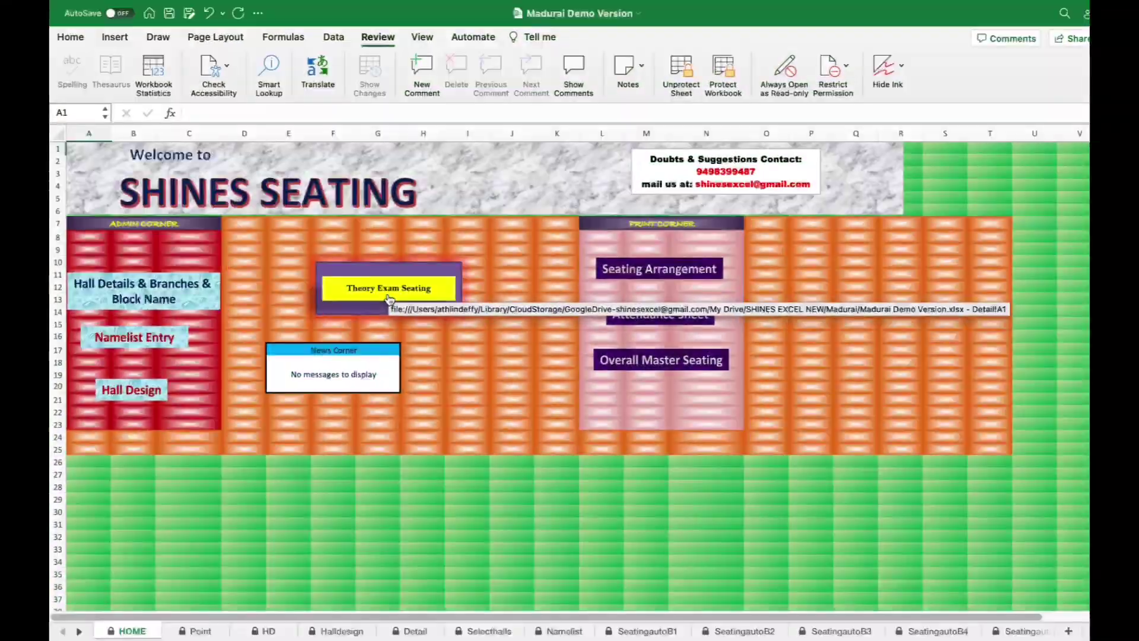
- Open the theory exam Detail sheet, check exam day 6, and select branch rows M3:Q5
{"action": "left_click", "coordinate": [389, 296]}
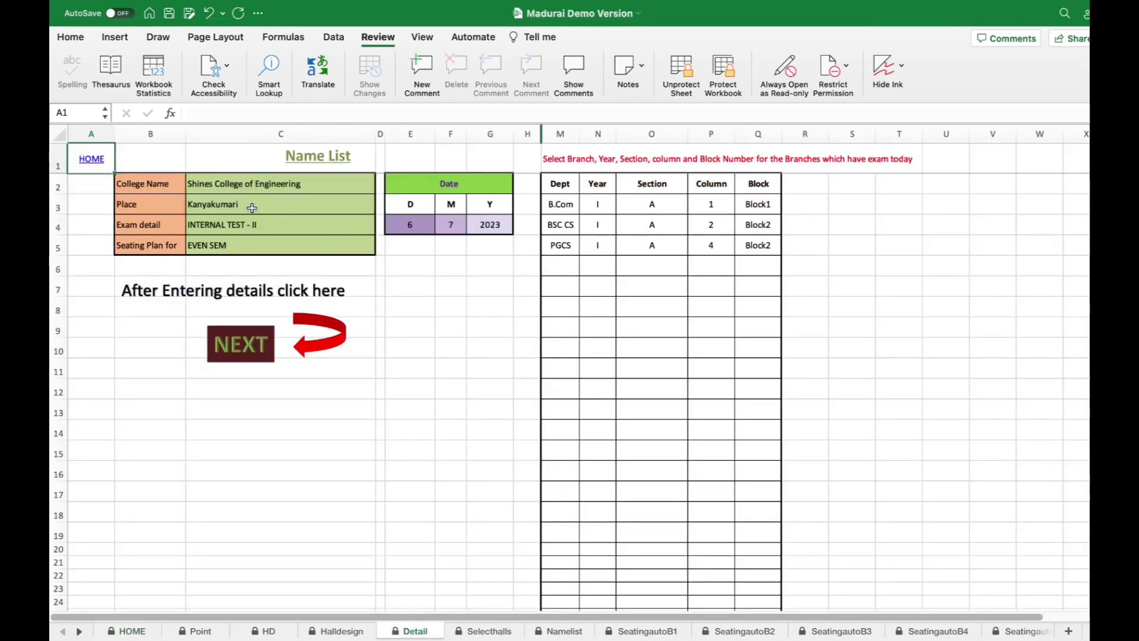
{"action": "left_click", "coordinate": [243, 245]}
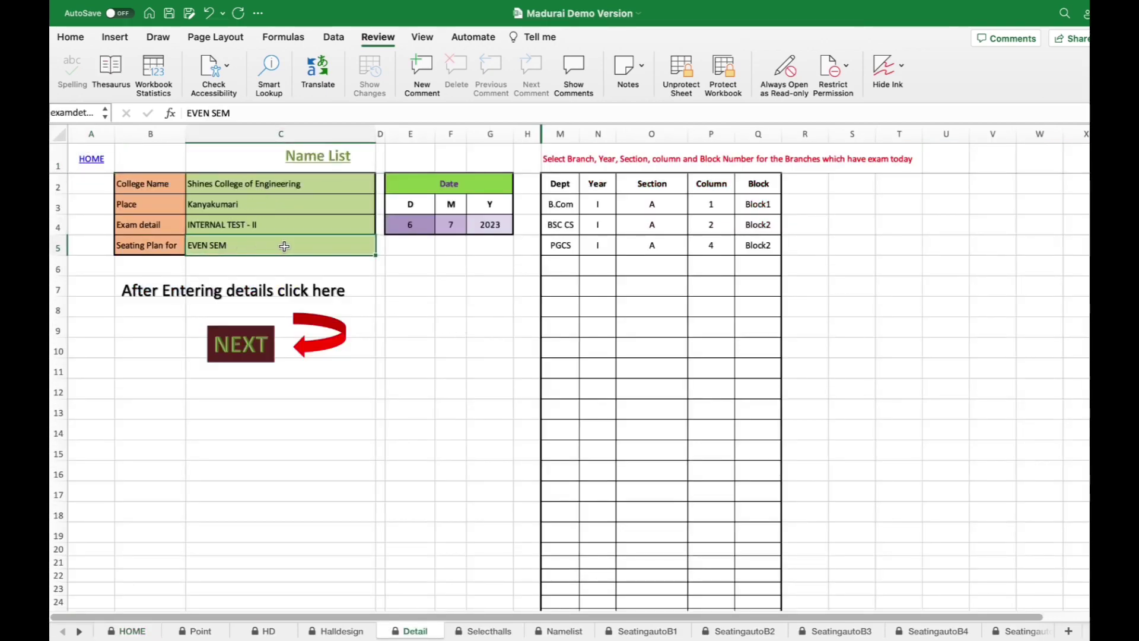
{"action": "left_click", "coordinate": [417, 222]}
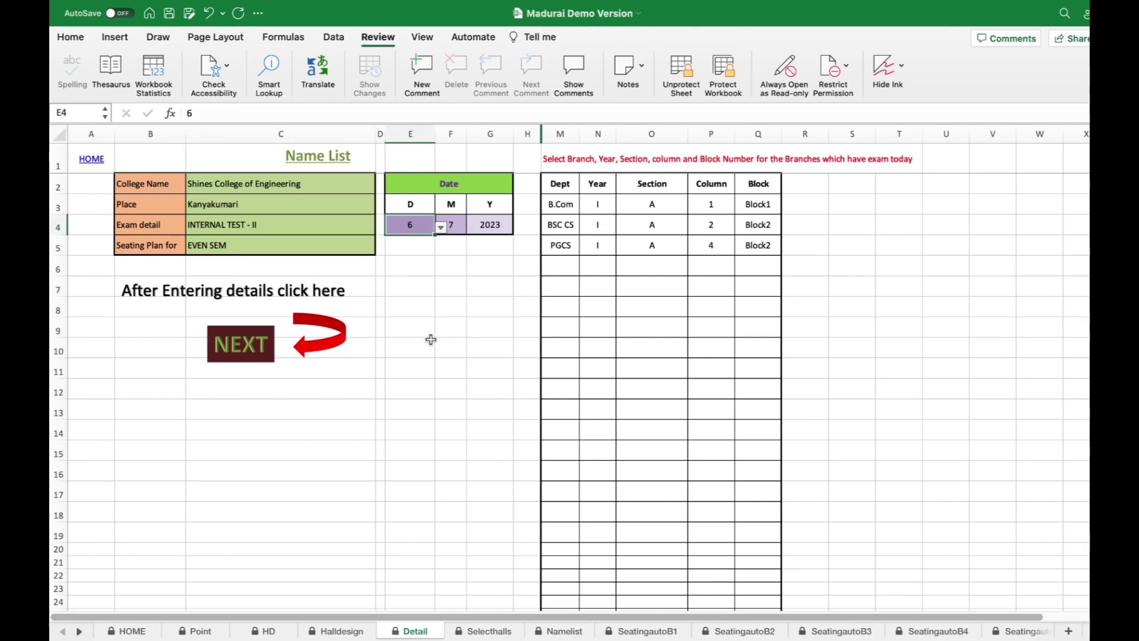
{"action": "left_click_drag", "start_coordinate": [566, 206], "coordinate": [746, 242]}
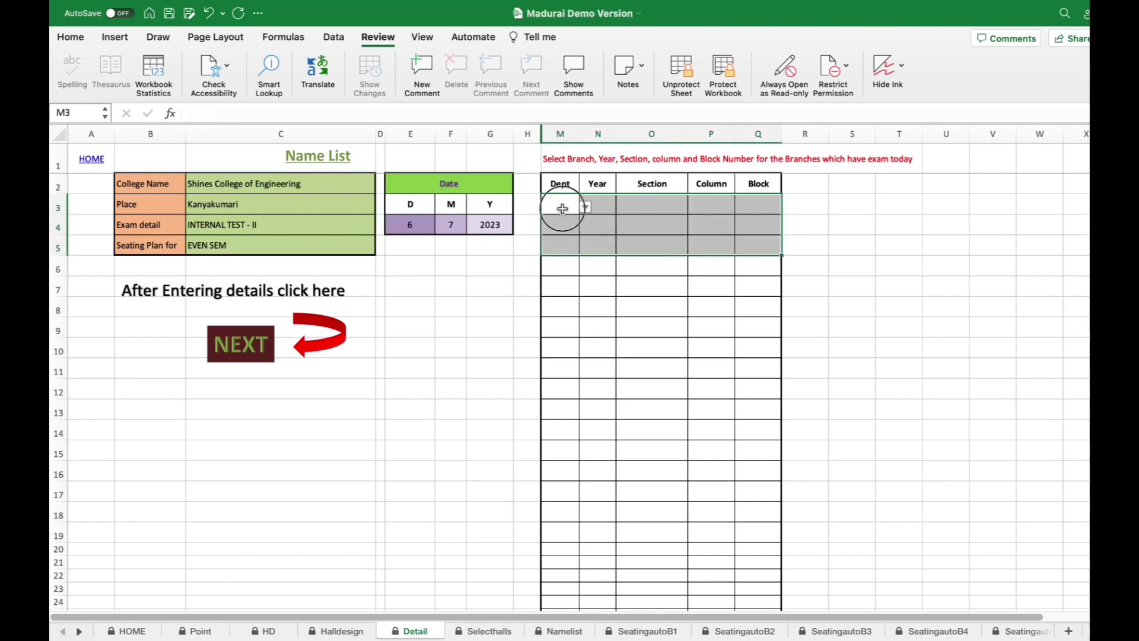
- Clear the old rows and set row 3 to Branch1, year I, section A, column 1, Block1
{"action": "key", "text": "Delete"}
{"action": "left_click", "coordinate": [584, 211]}
{"action": "left_click", "coordinate": [585, 207]}
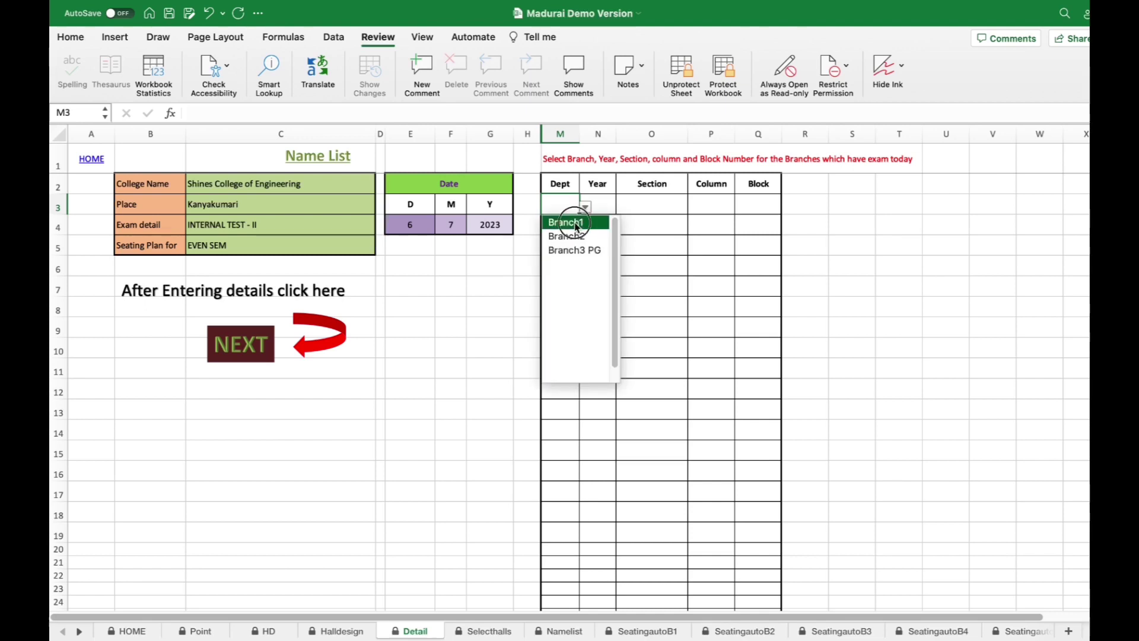
{"action": "key", "text": "Tab"}
{"action": "left_click", "coordinate": [622, 207]}
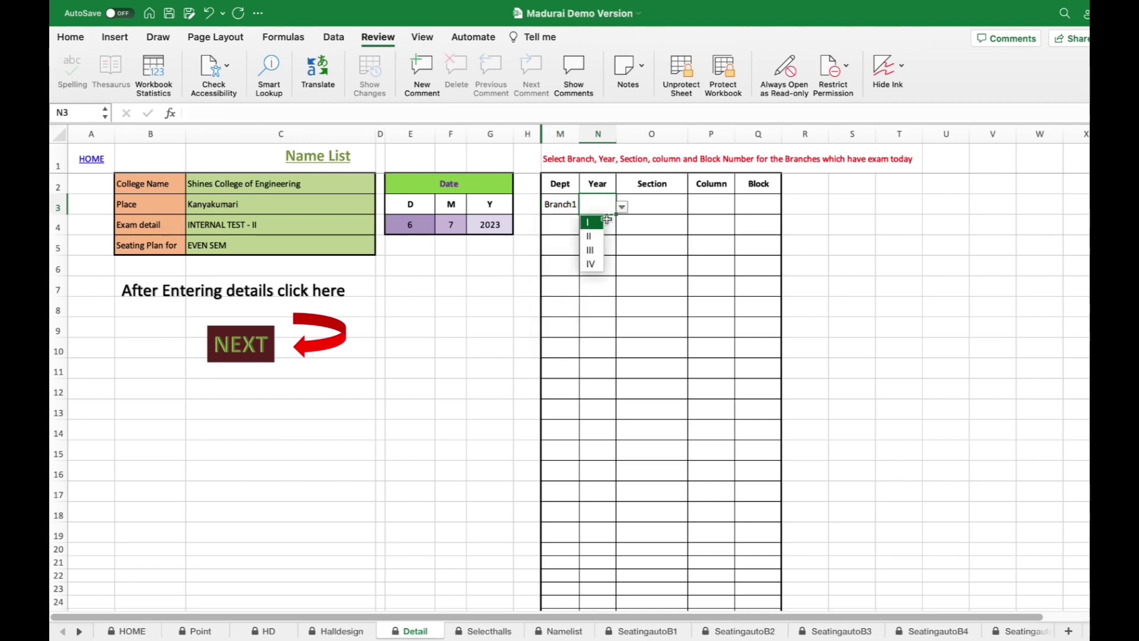
{"action": "key", "text": "Tab"}
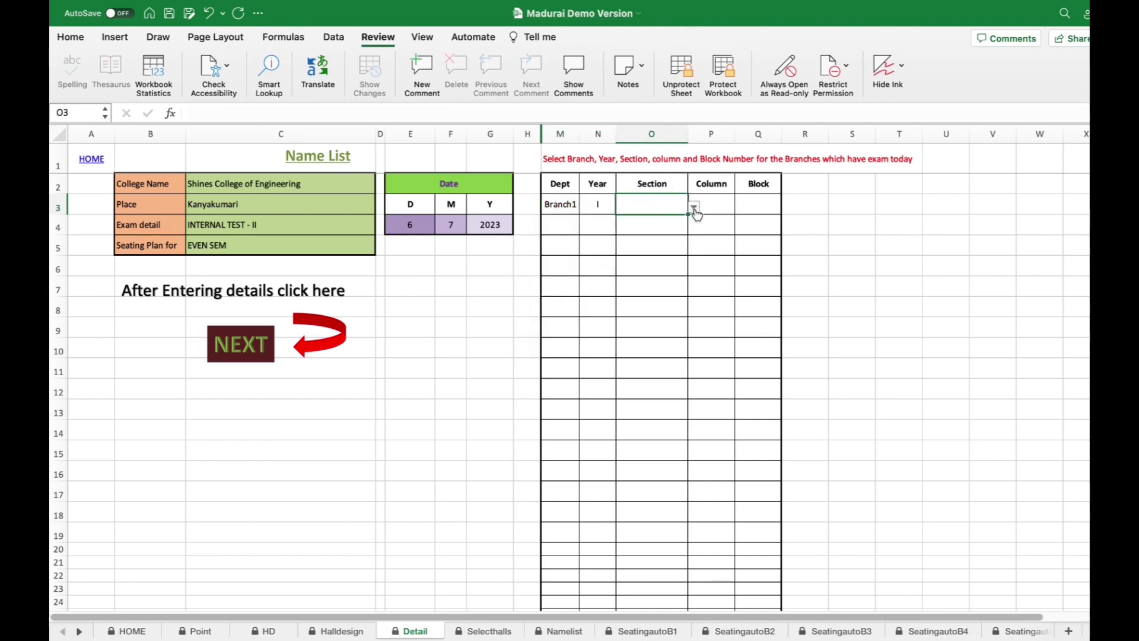
{"action": "left_click", "coordinate": [693, 207]}
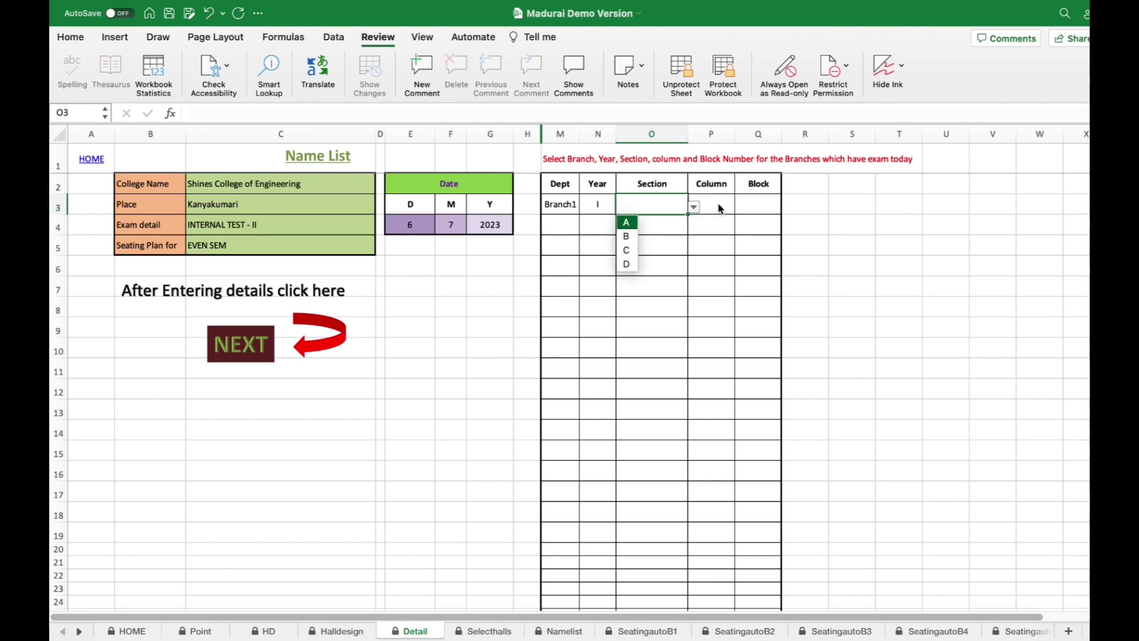
{"action": "key", "text": "Tab"}
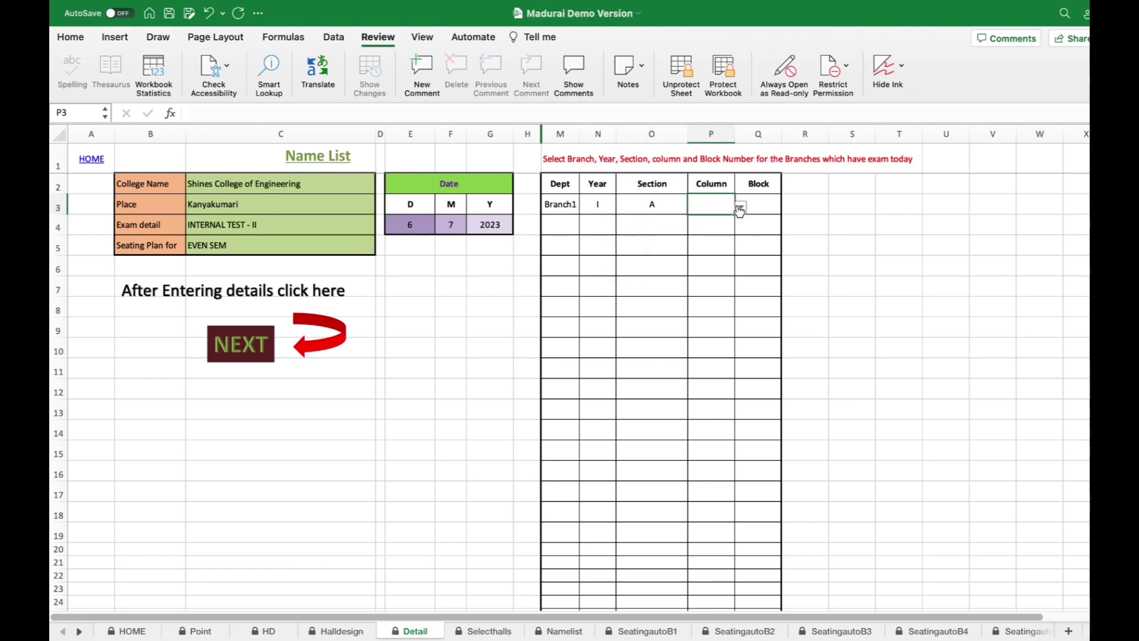
{"action": "left_click", "coordinate": [741, 207]}
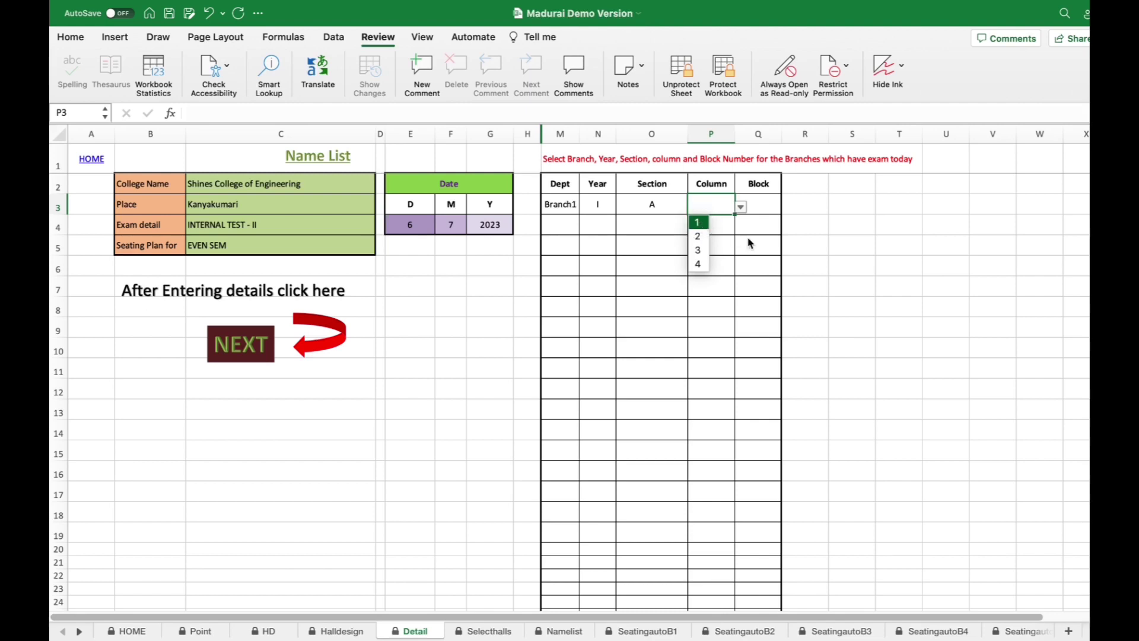
{"action": "key", "text": "Return"}
{"action": "left_click", "coordinate": [760, 204]}
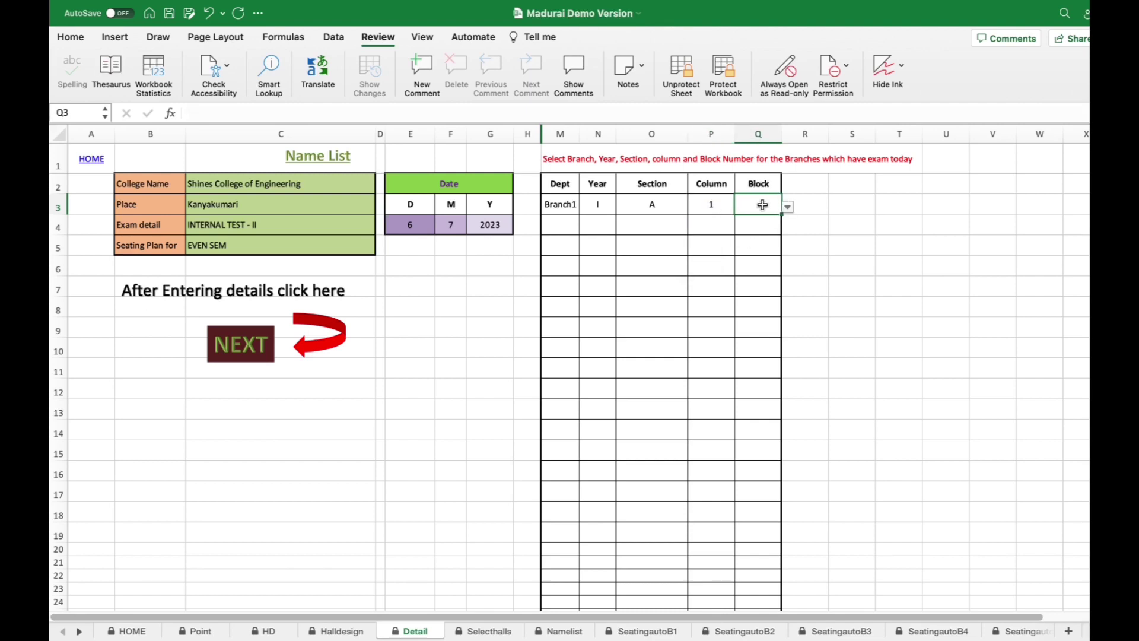
{"action": "left_click", "coordinate": [788, 208]}
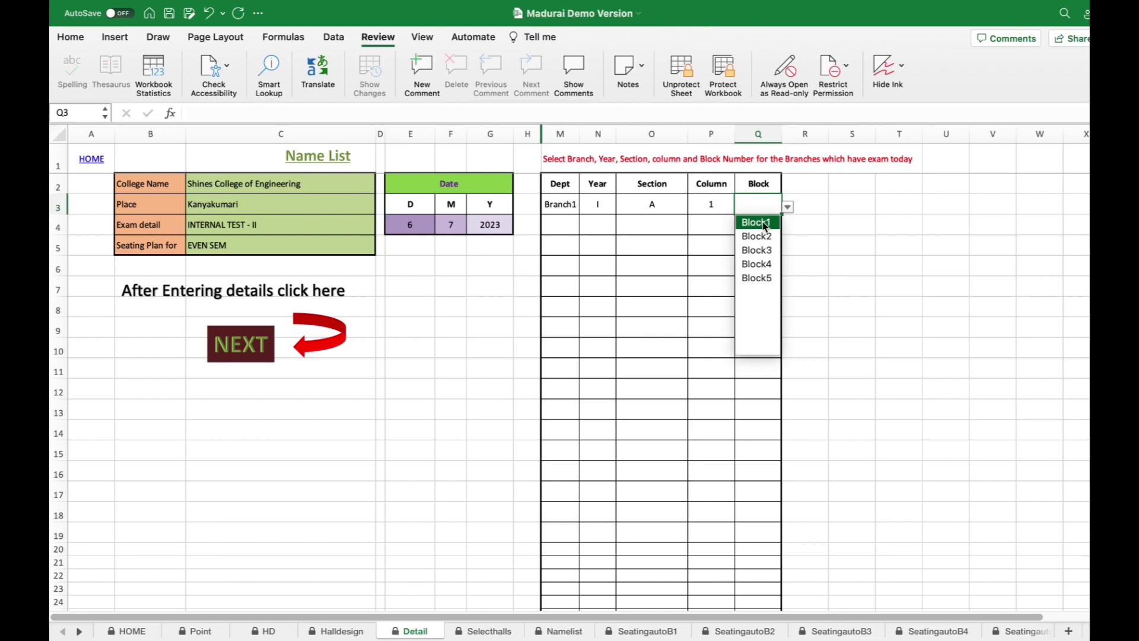
{"action": "key", "text": "Return"}
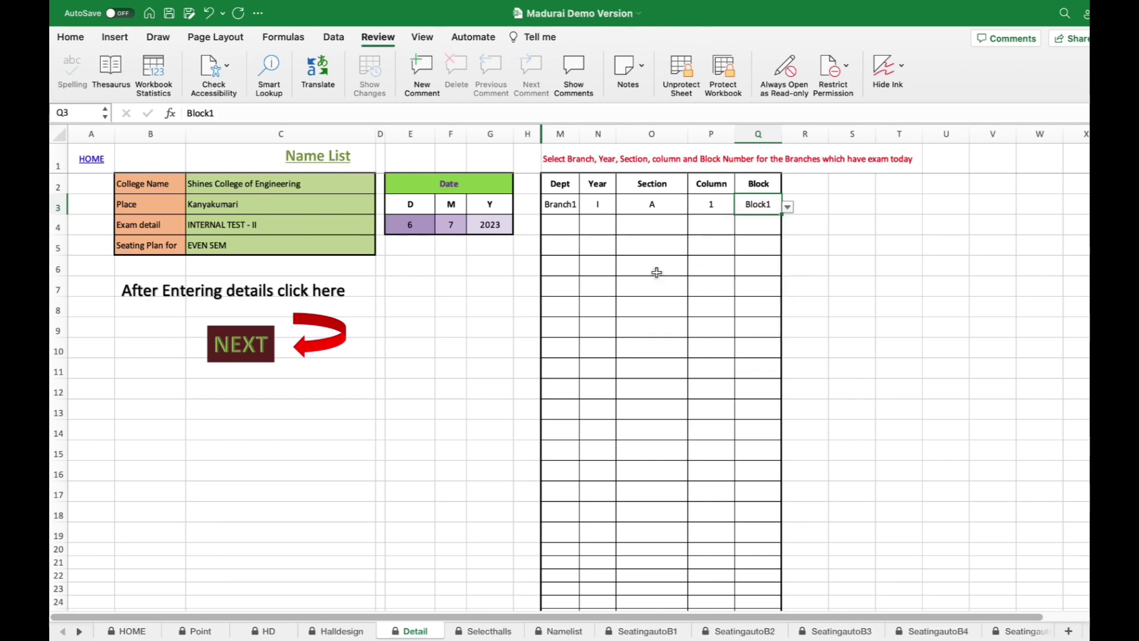
- Set row 4 to Branch2, year I, section B, column 2, Block1
{"action": "left_click", "coordinate": [569, 226]}
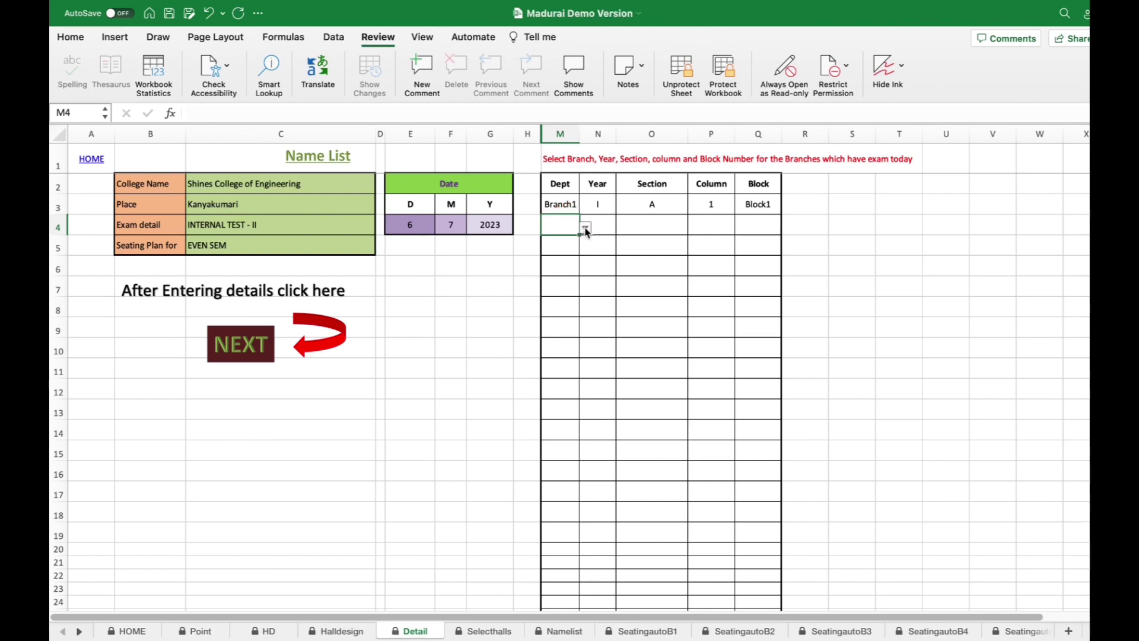
{"action": "left_click", "coordinate": [585, 229]}
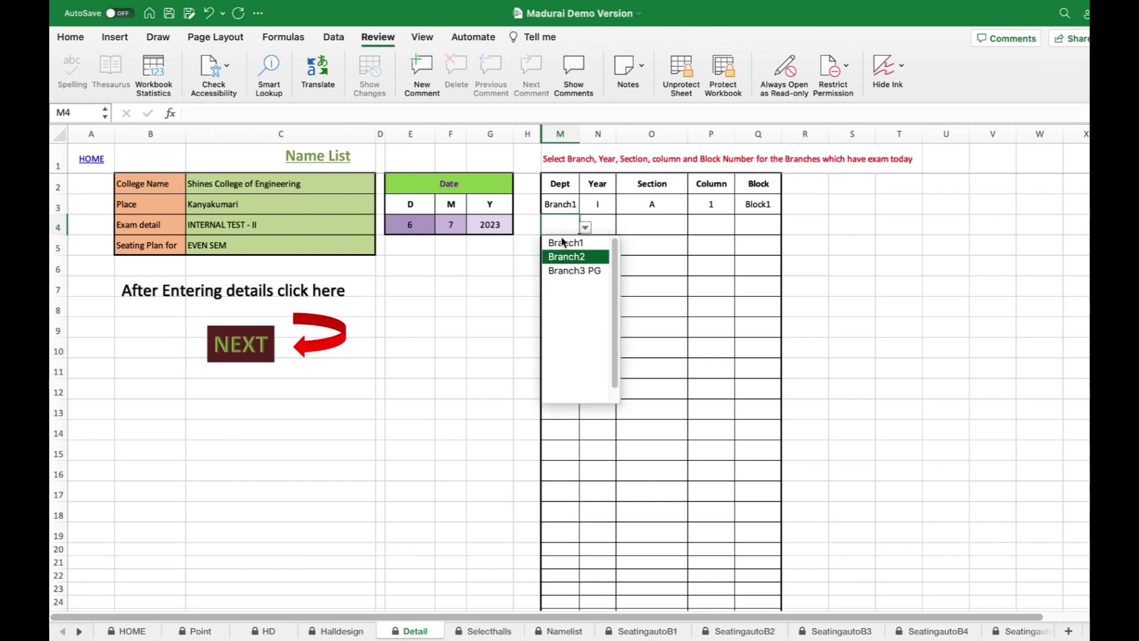
{"action": "key", "text": "Return"}
{"action": "left_click", "coordinate": [597, 226]}
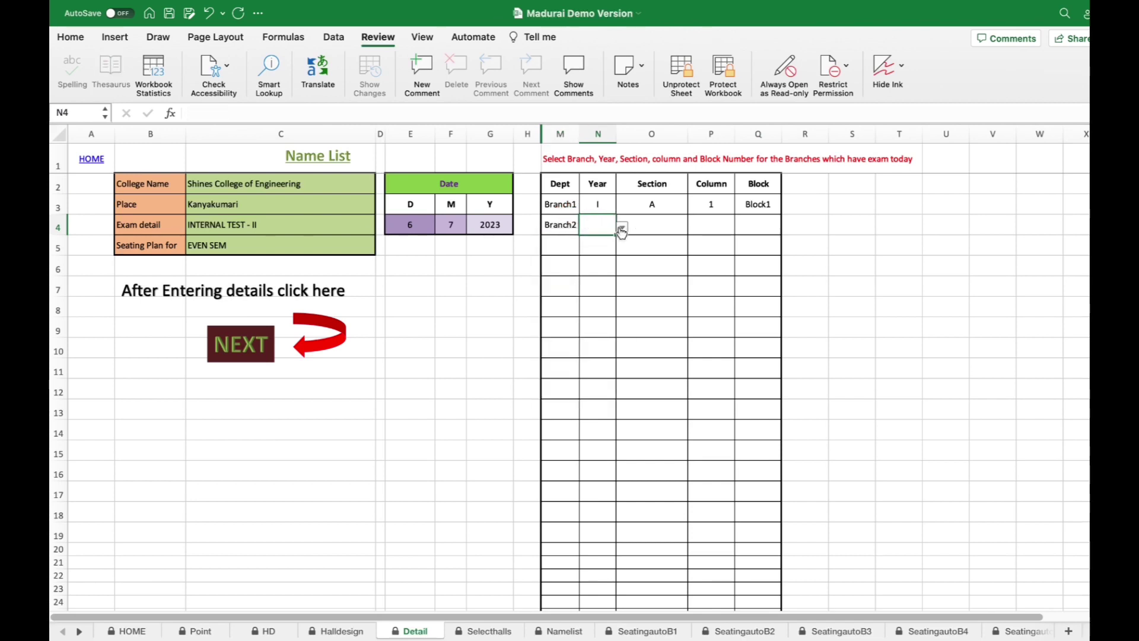
{"action": "left_click", "coordinate": [622, 228]}
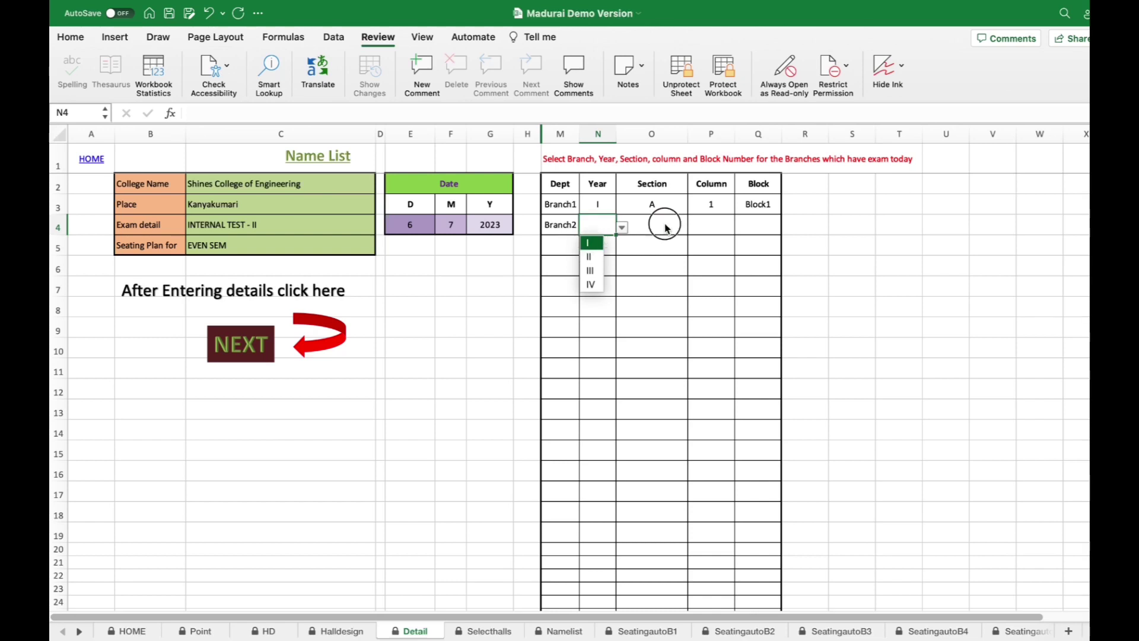
{"action": "key", "text": "Tab"}
{"action": "left_click", "coordinate": [693, 228]}
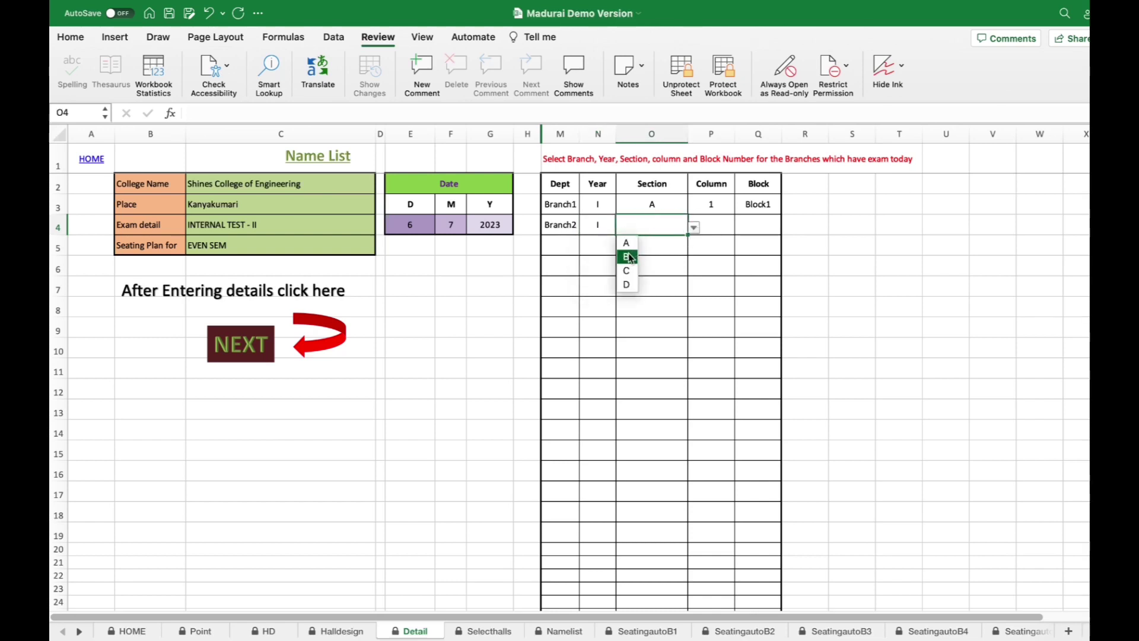
{"action": "key", "text": "Tab"}
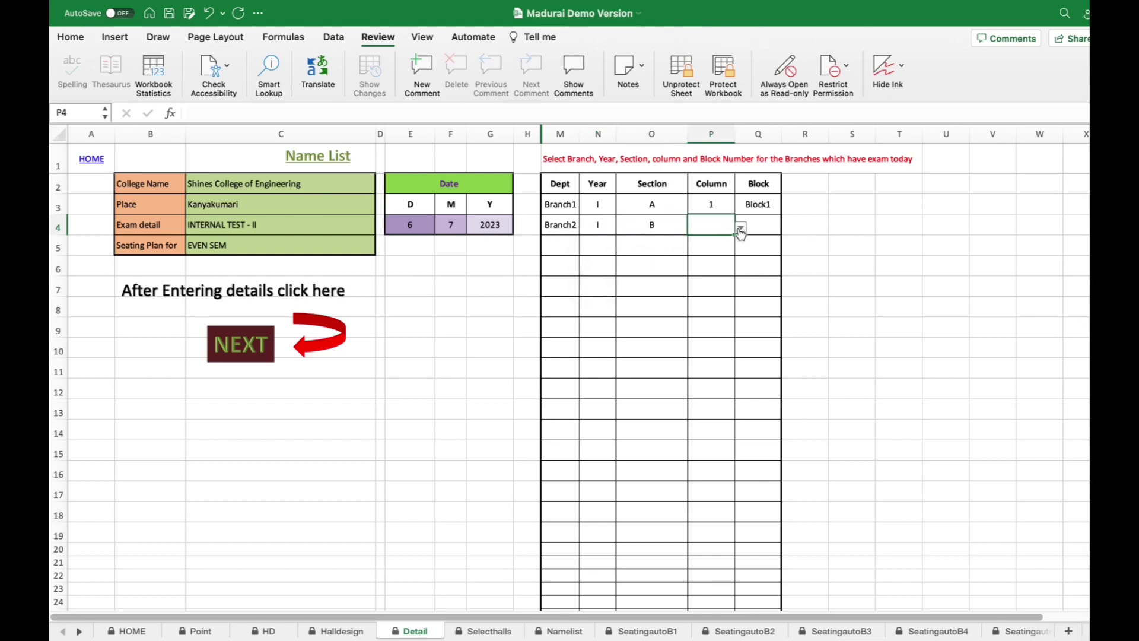
{"action": "left_click", "coordinate": [741, 228]}
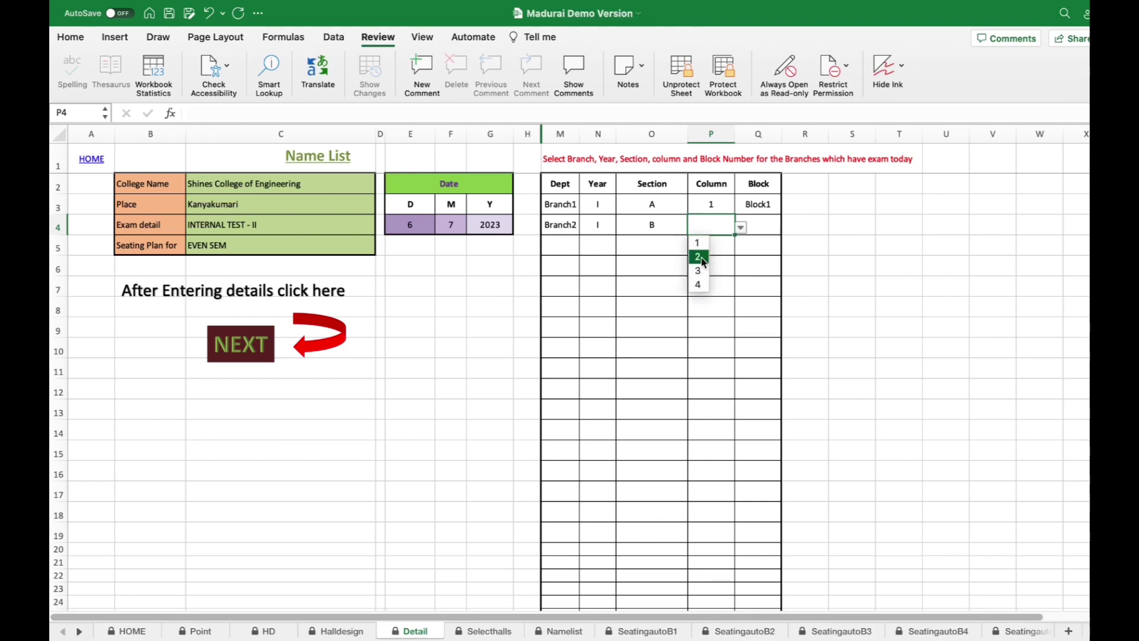
{"action": "key", "text": "Tab"}
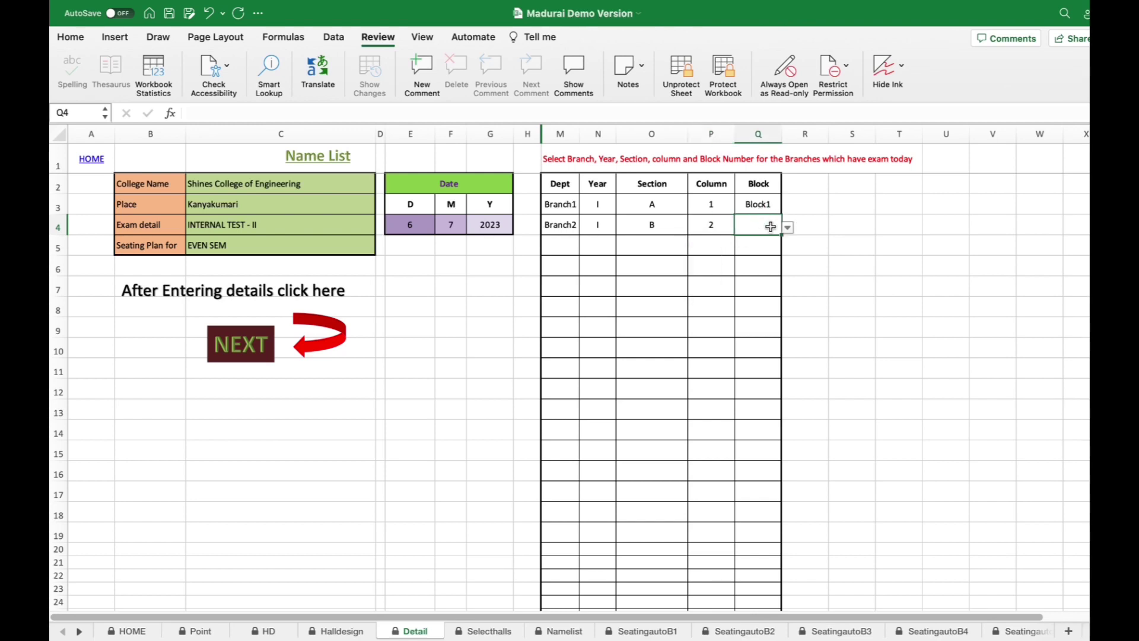
{"action": "left_click", "coordinate": [787, 228]}
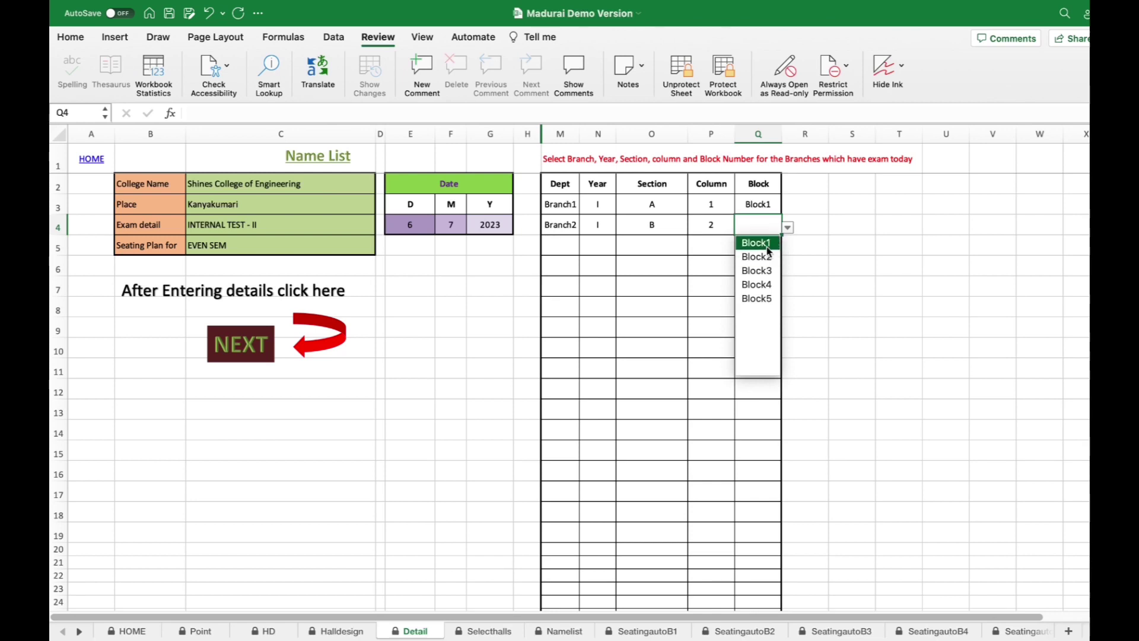
{"action": "key", "text": "Return"}
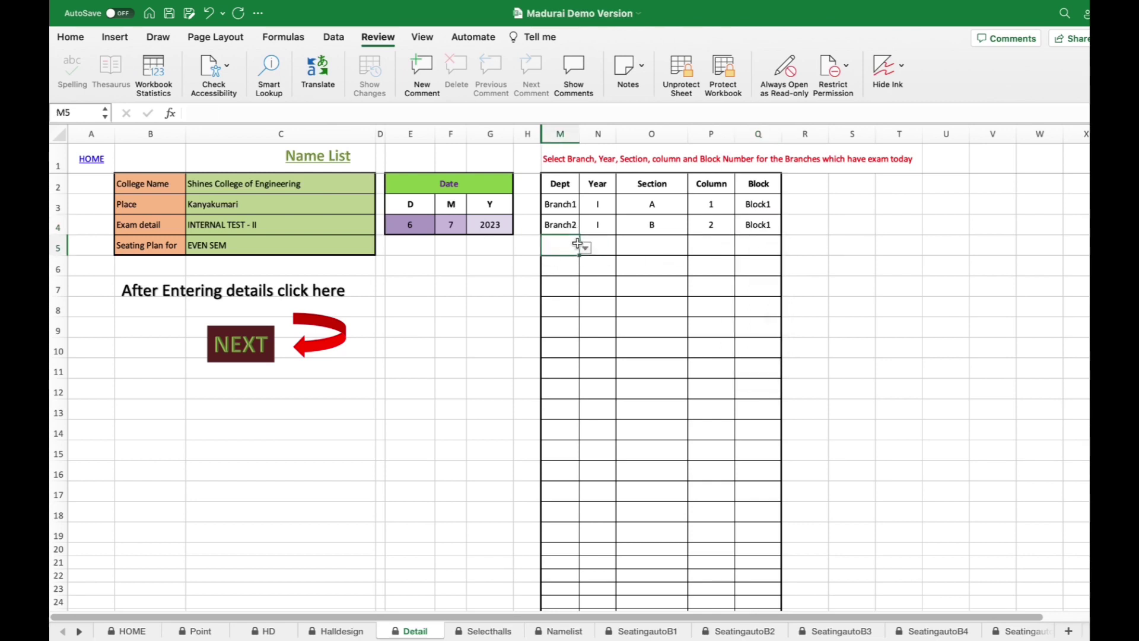
- Set row 5 to Branch3 PG, year I, section C, column 4, Block1, then proceed to hall selection
{"action": "left_click", "coordinate": [584, 248]}
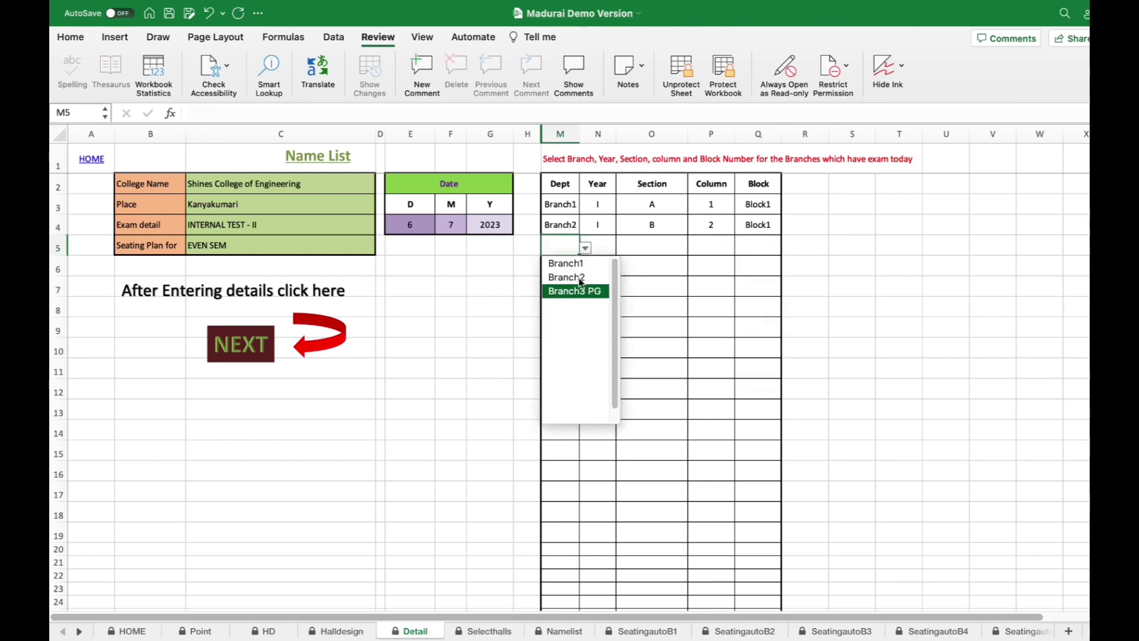
{"action": "key", "text": "Tab"}
{"action": "left_click", "coordinate": [621, 248]}
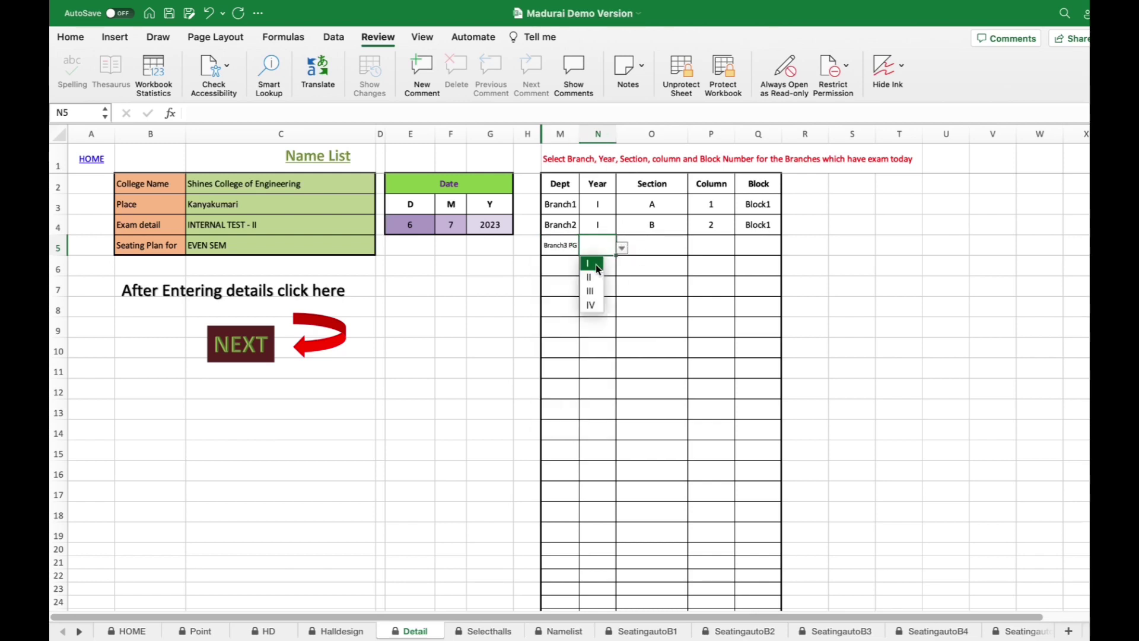
{"action": "key", "text": "Return"}
{"action": "key", "text": "Tab"}
{"action": "left_click", "coordinate": [693, 248]}
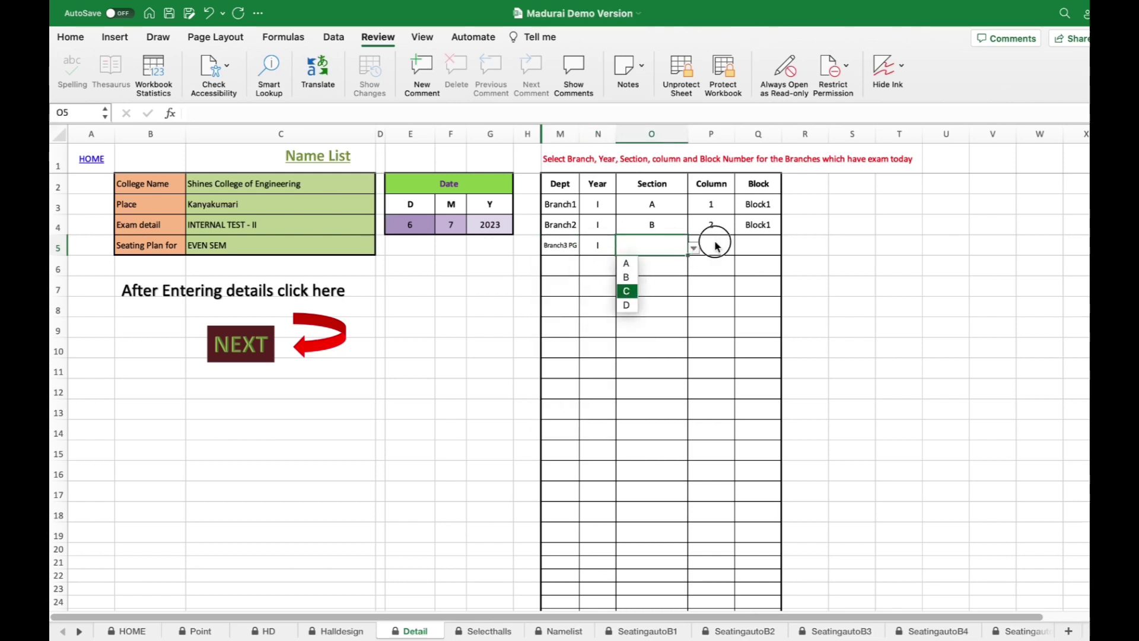
{"action": "left_click", "coordinate": [715, 246]}
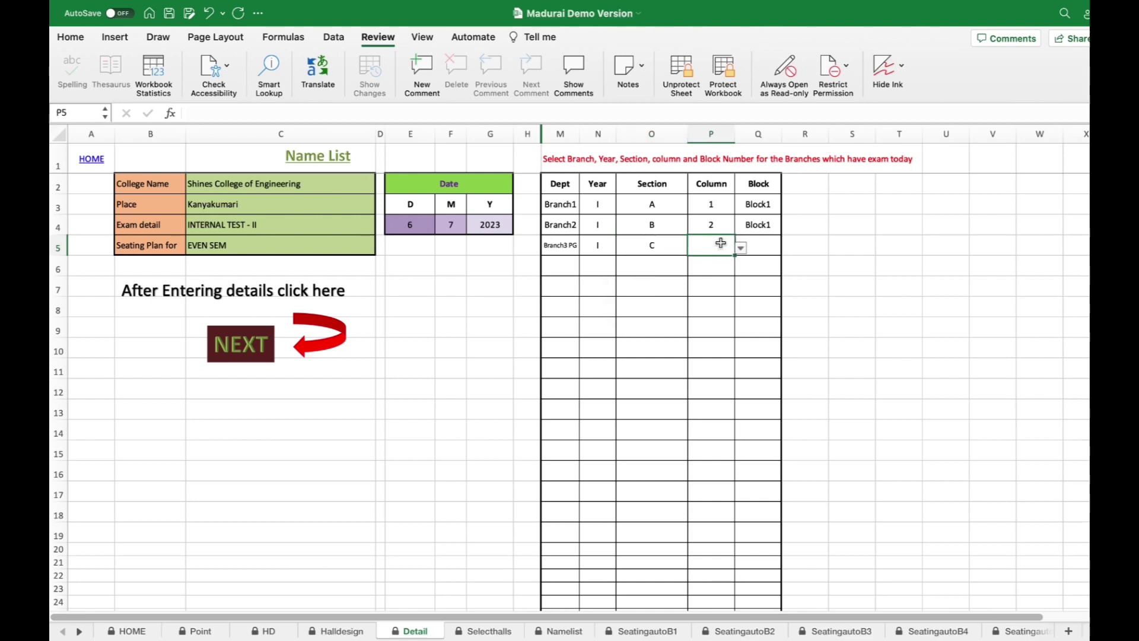
{"action": "left_click", "coordinate": [742, 250]}
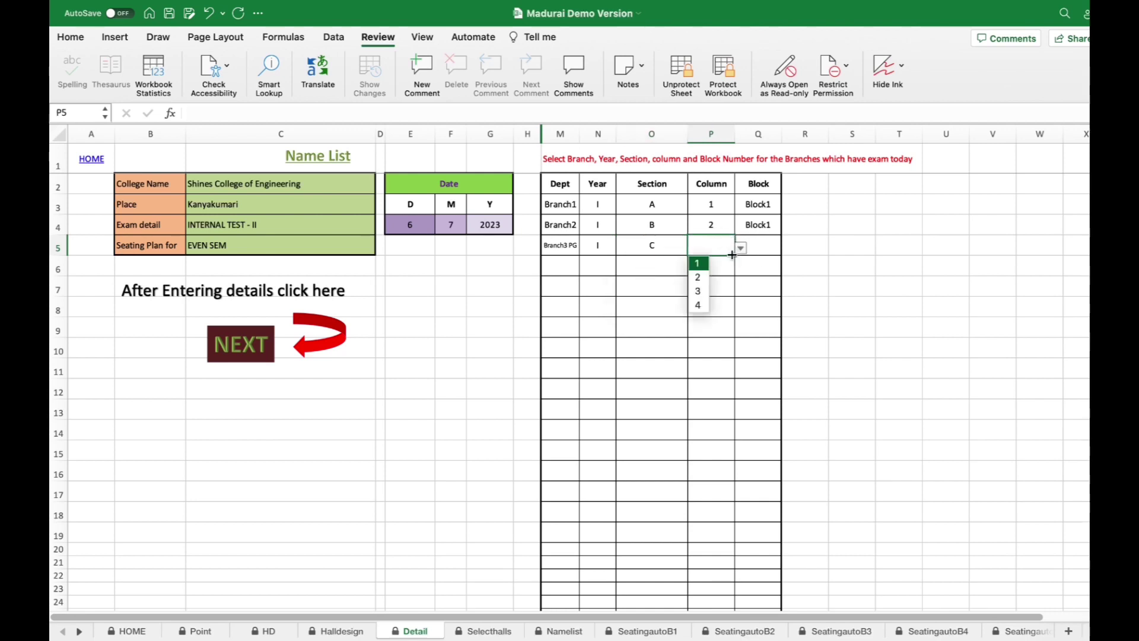
{"action": "left_click", "coordinate": [769, 249]}
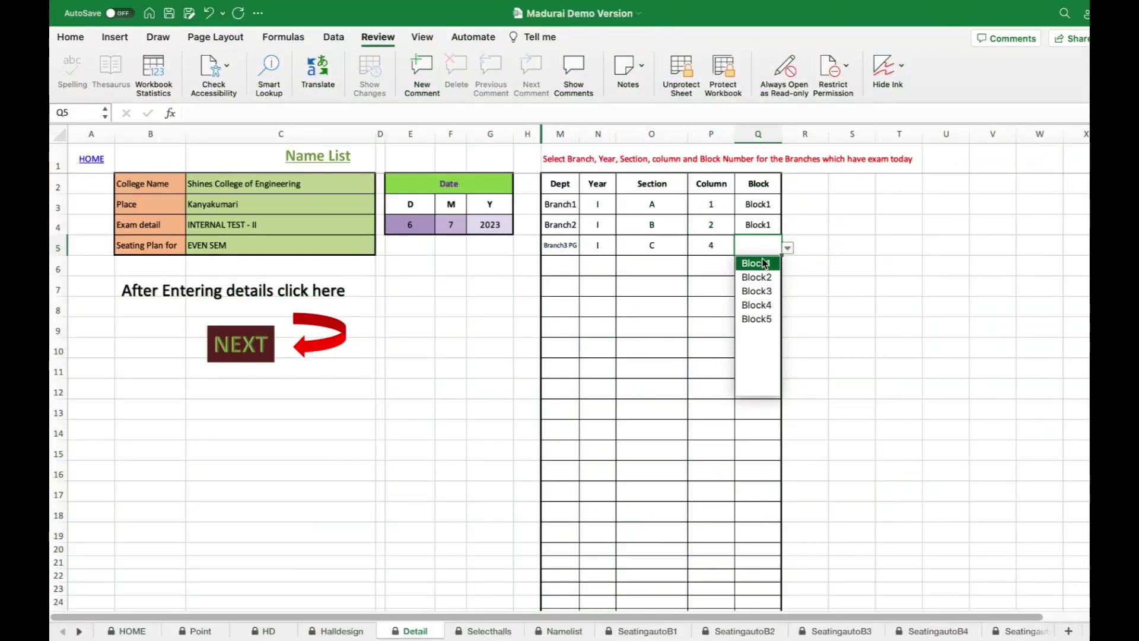
{"action": "key", "text": "Return"}
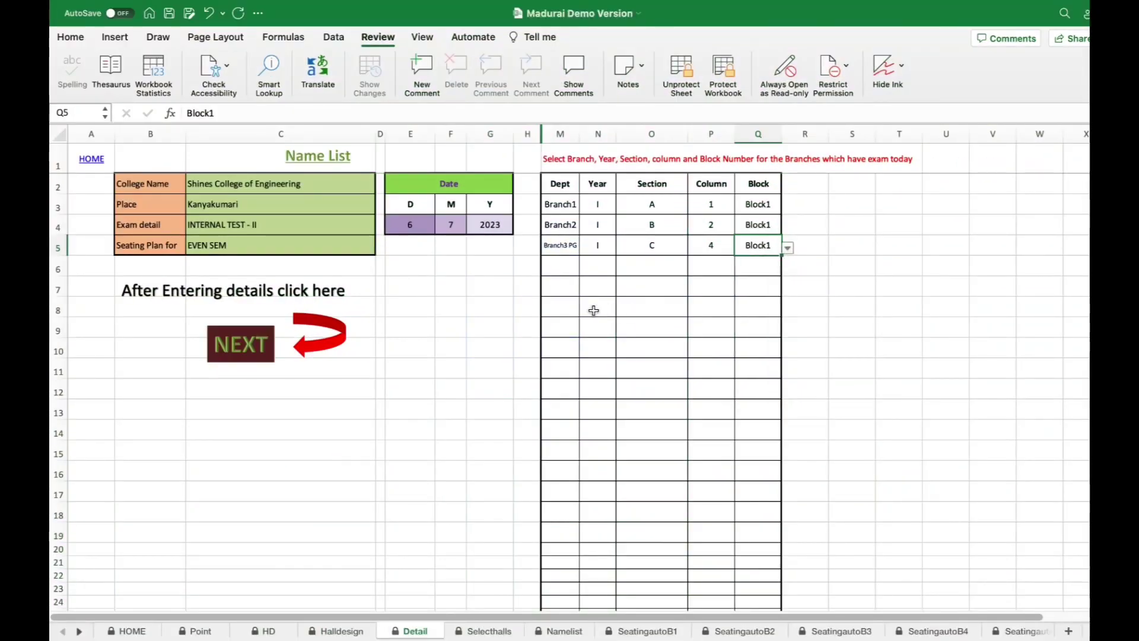
{"action": "left_click", "coordinate": [257, 354]}
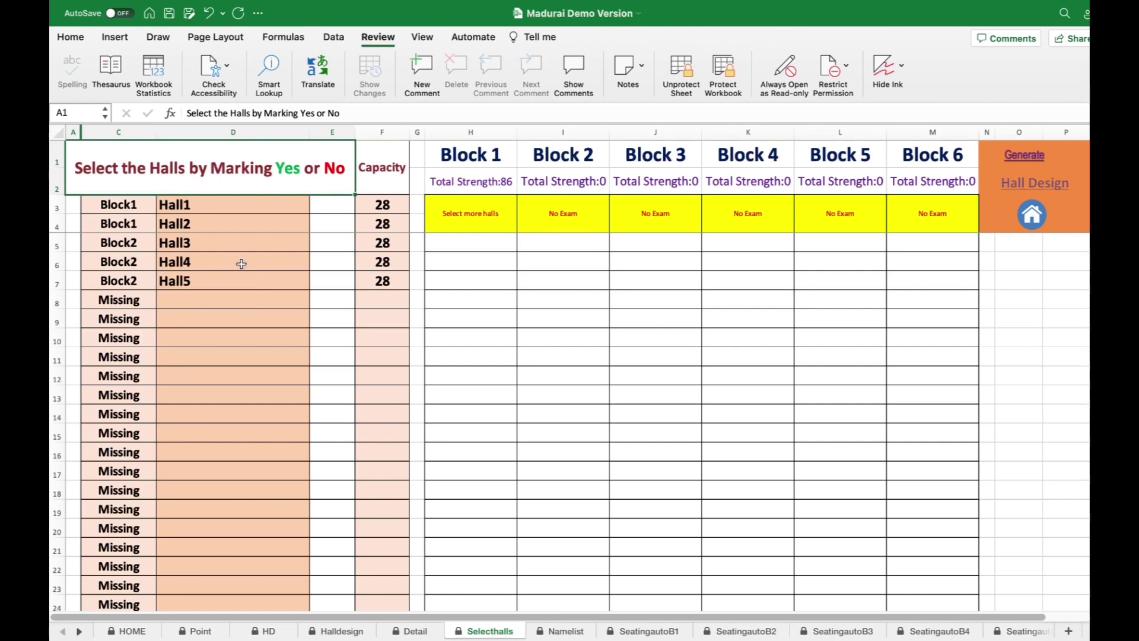
- Review Block 1's total strength and mark Hall1, Hall2 and Hall3 as Yes
{"action": "left_click_drag", "start_coordinate": [199, 281], "coordinate": [210, 208]}
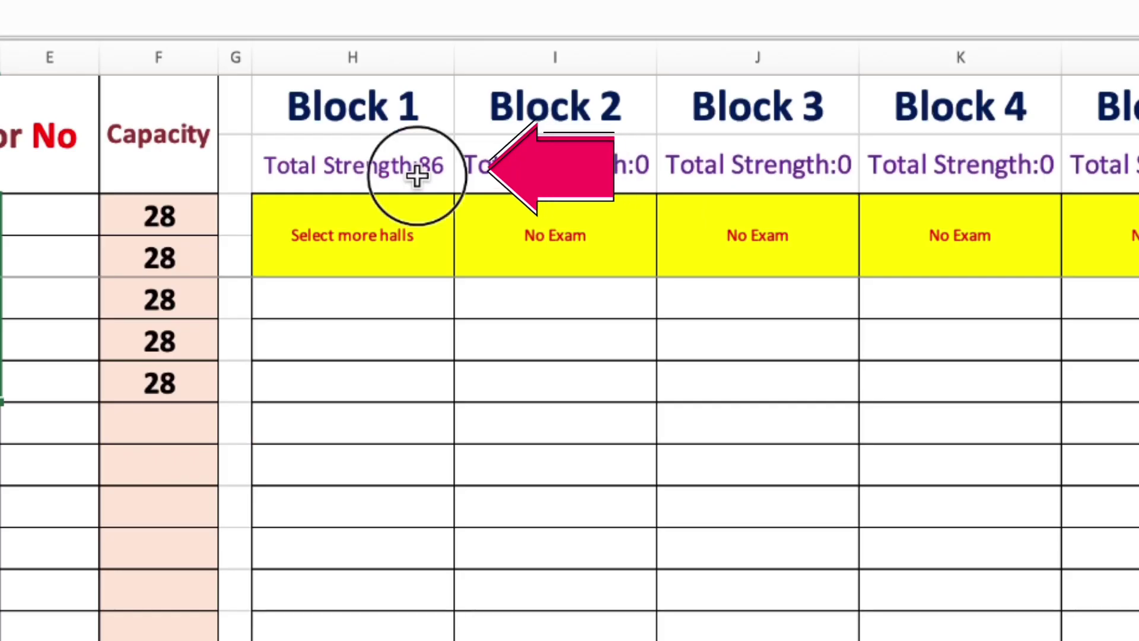
{"action": "left_click", "coordinate": [502, 189]}
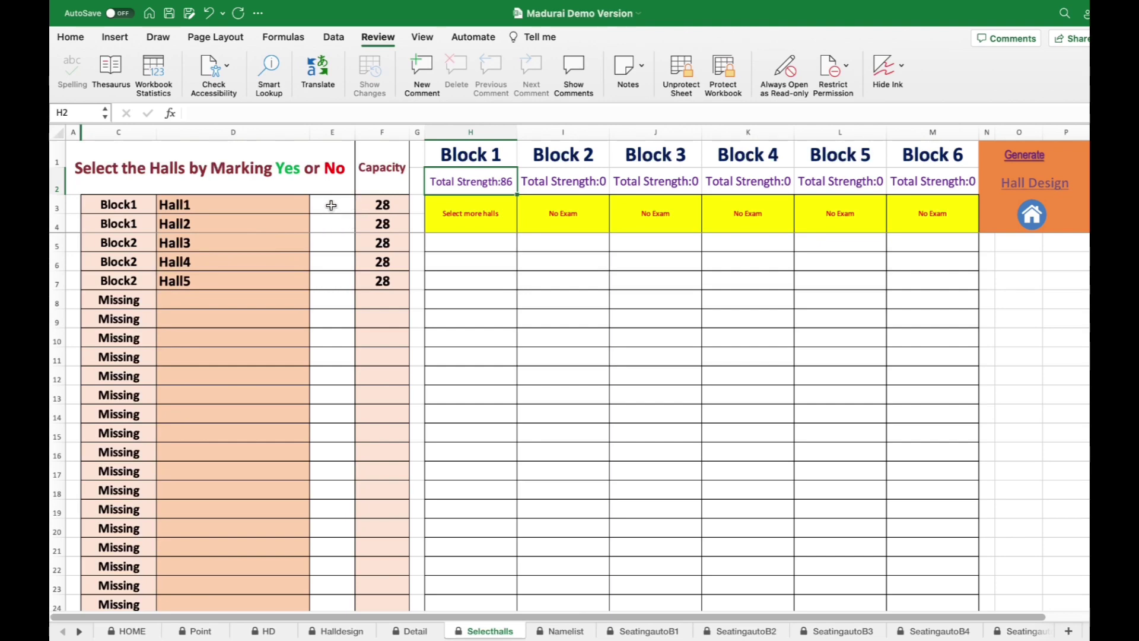
{"action": "left_click", "coordinate": [331, 205]}
{"action": "left_click", "coordinate": [361, 206]}
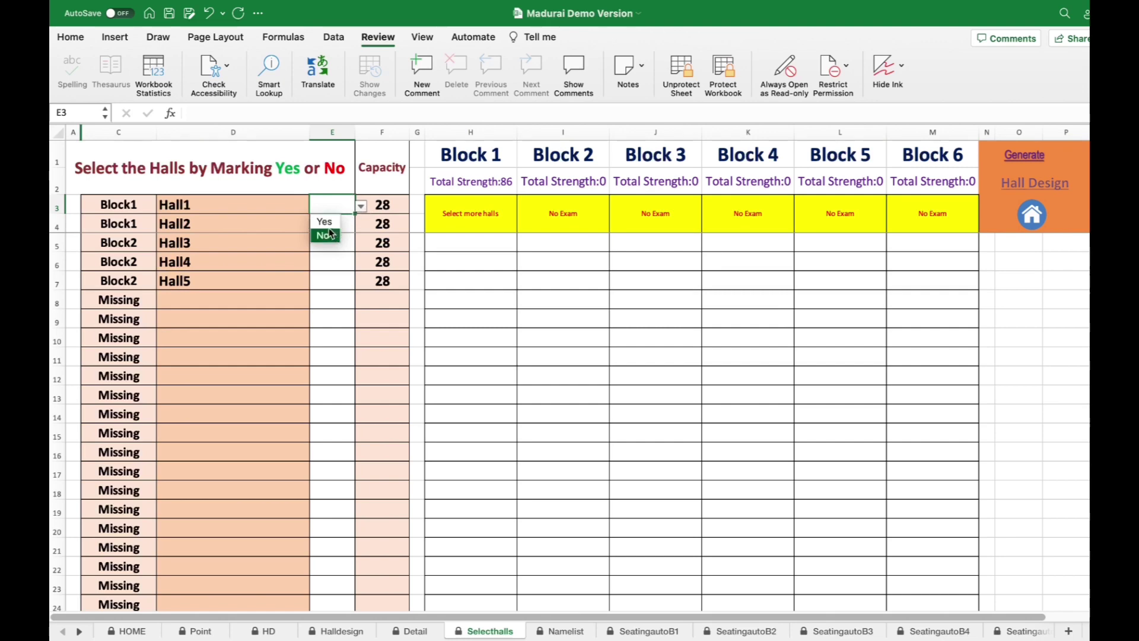
{"action": "key", "text": "Return"}
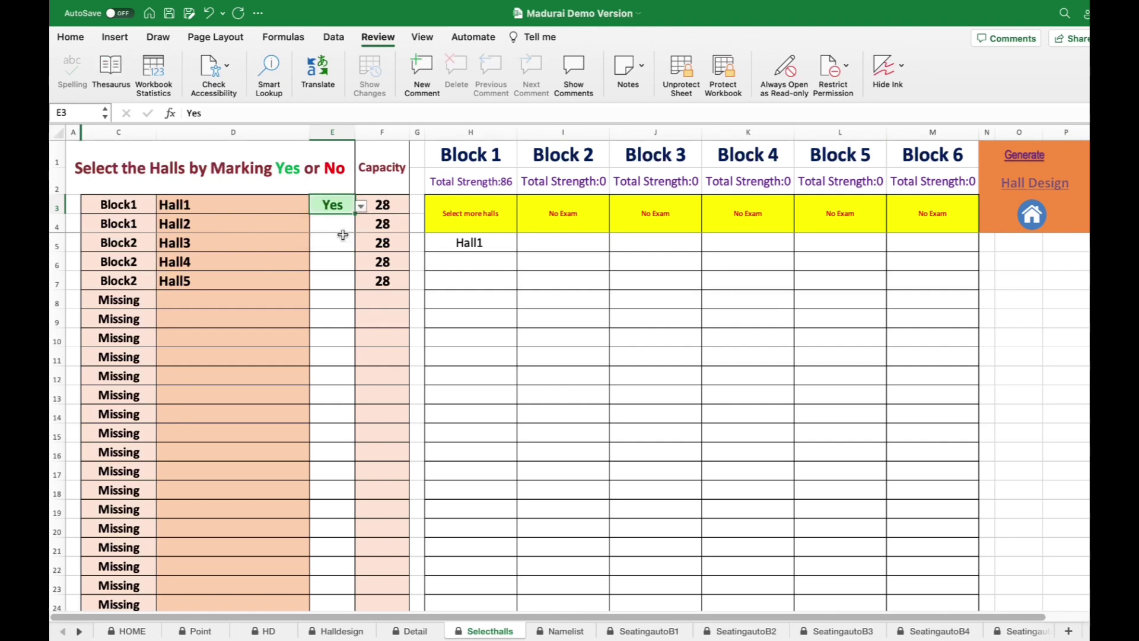
{"action": "left_click", "coordinate": [344, 229]}
{"action": "left_click", "coordinate": [360, 224]}
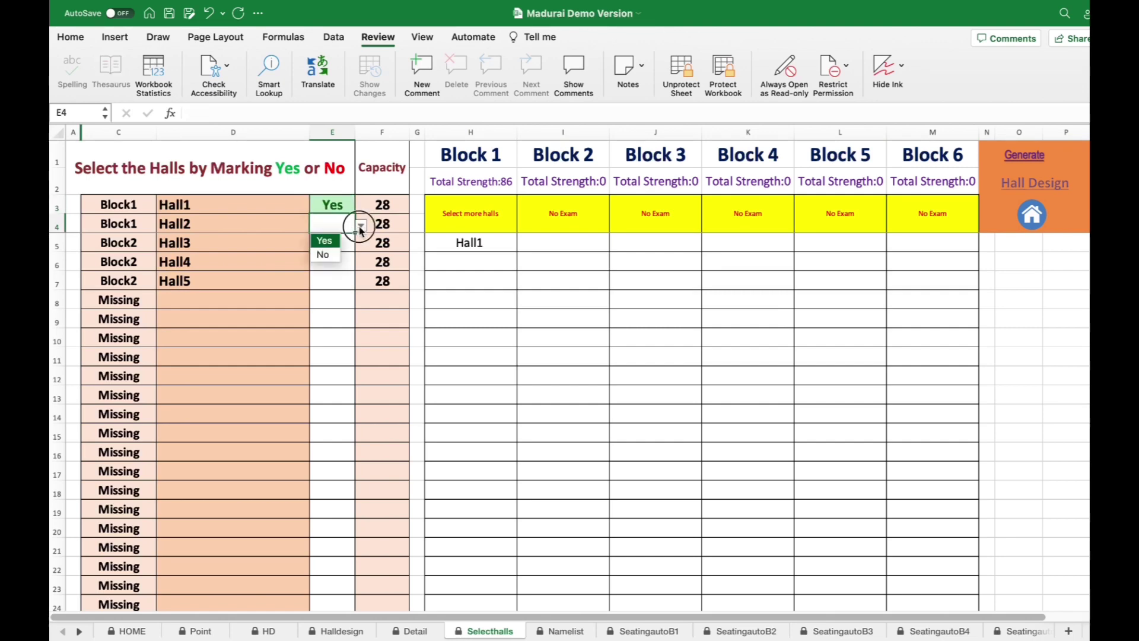
{"action": "left_click", "coordinate": [327, 240]}
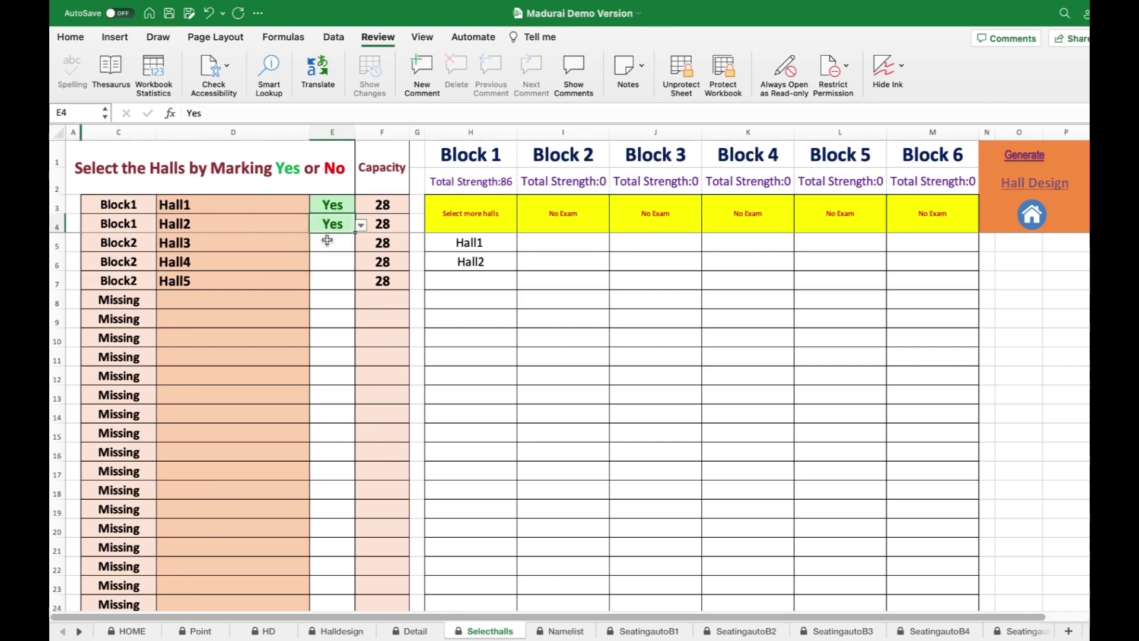
{"action": "left_click", "coordinate": [344, 242]}
{"action": "left_click", "coordinate": [360, 244]}
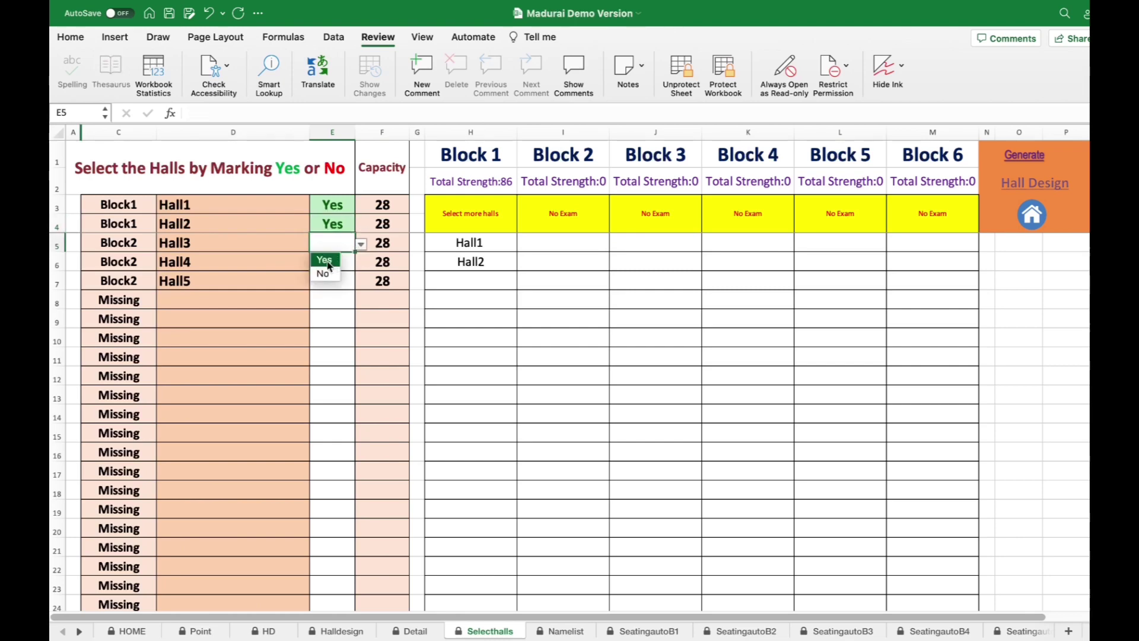
{"action": "left_click", "coordinate": [329, 261]}
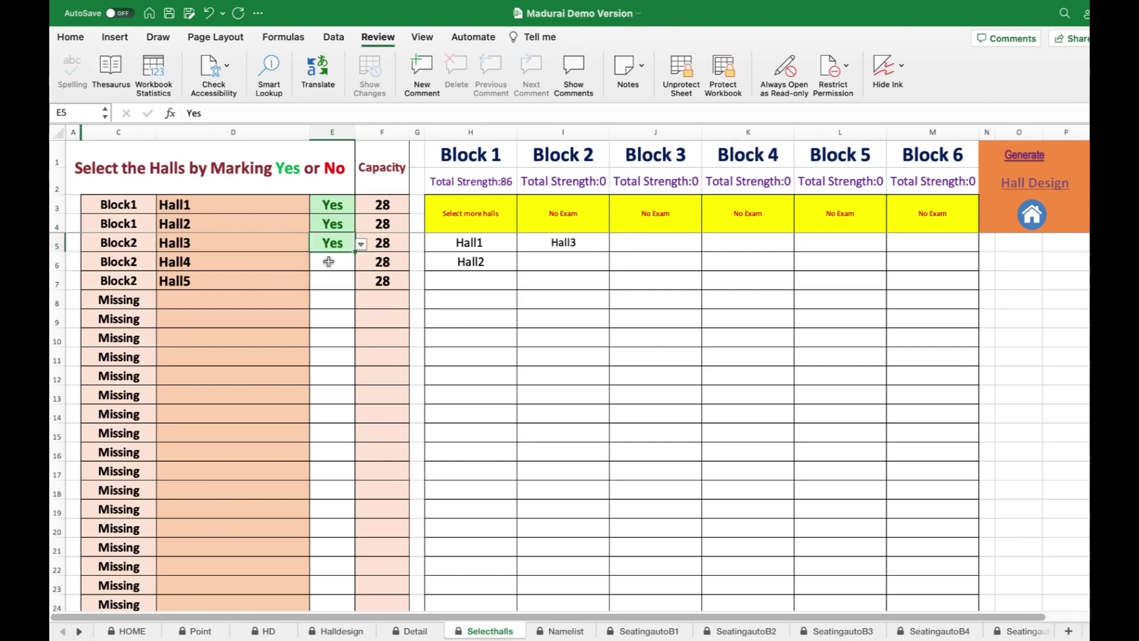
- Mark Hall4 and Hall5 as Yes, confirm Block 1 strength 86, and open the hall details sheet
{"action": "left_click", "coordinate": [338, 264]}
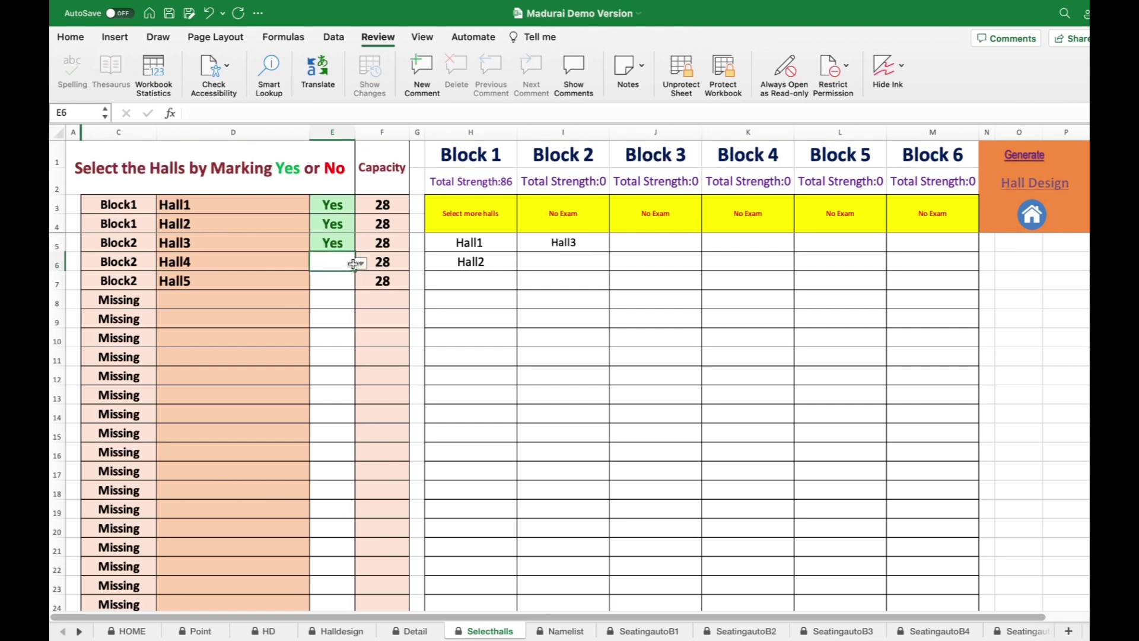
{"action": "left_click", "coordinate": [361, 262]}
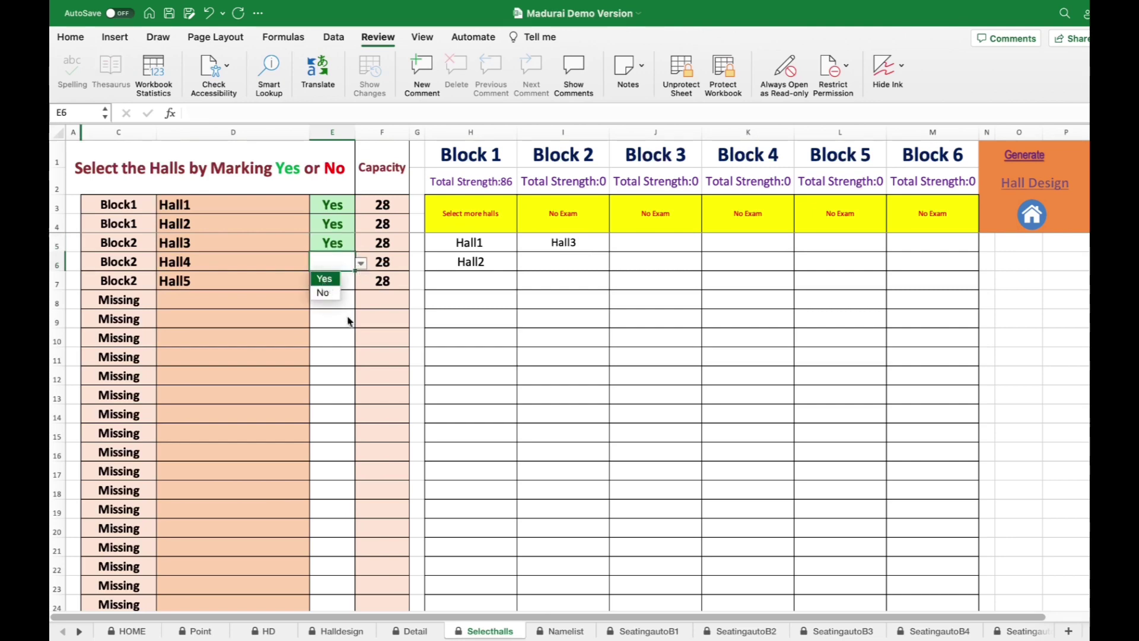
{"action": "key", "text": "Return"}
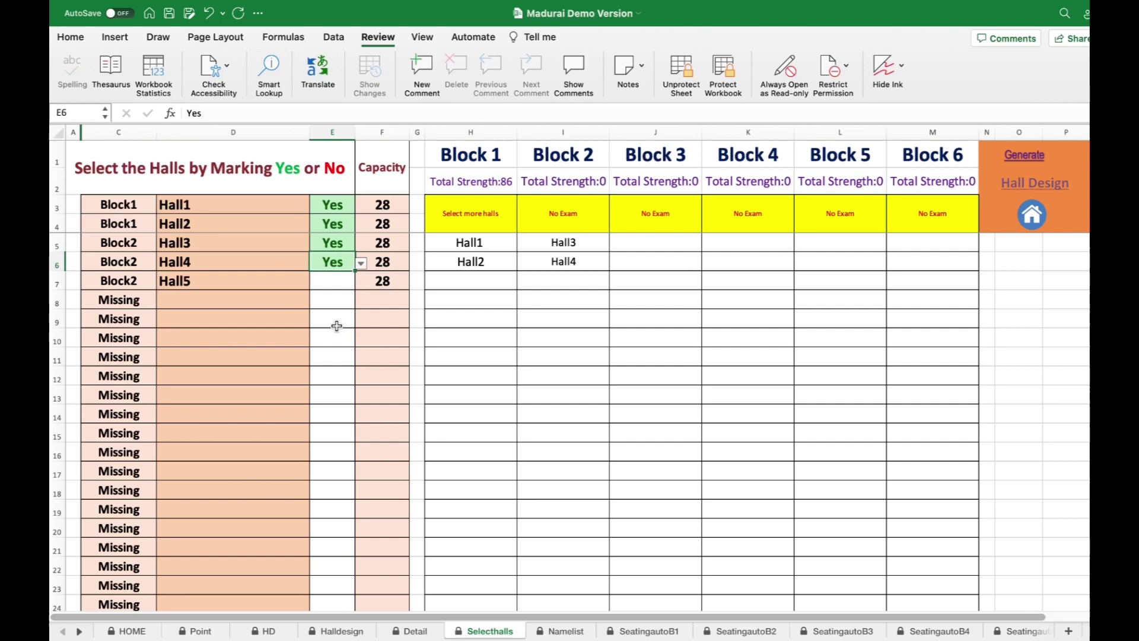
{"action": "left_click", "coordinate": [330, 279]}
{"action": "left_click", "coordinate": [360, 282]}
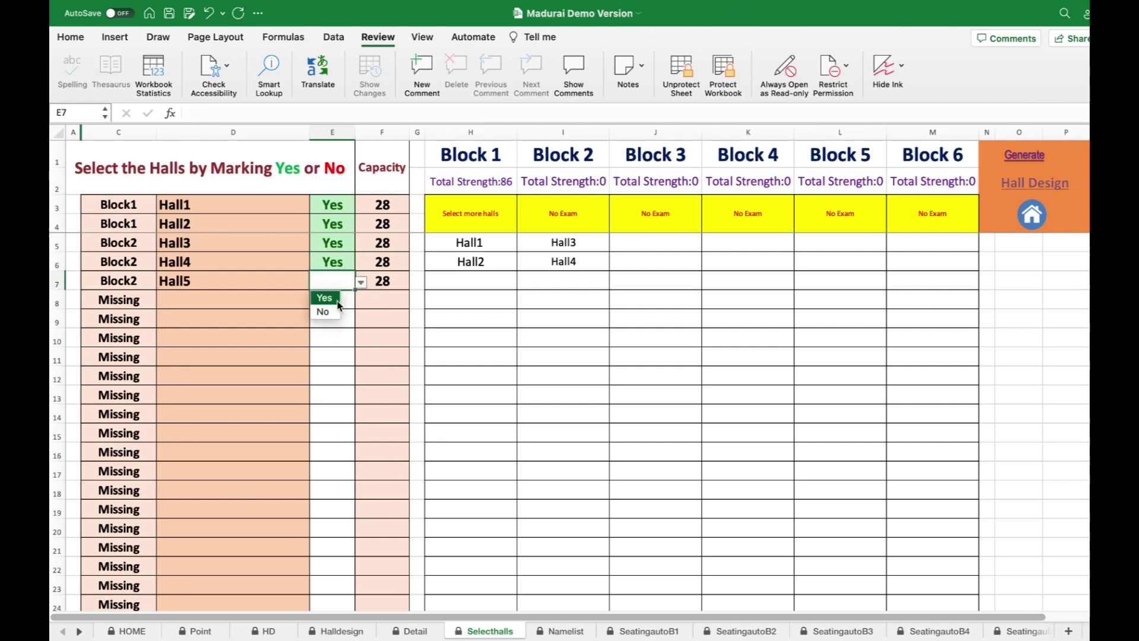
{"action": "left_click", "coordinate": [325, 298]}
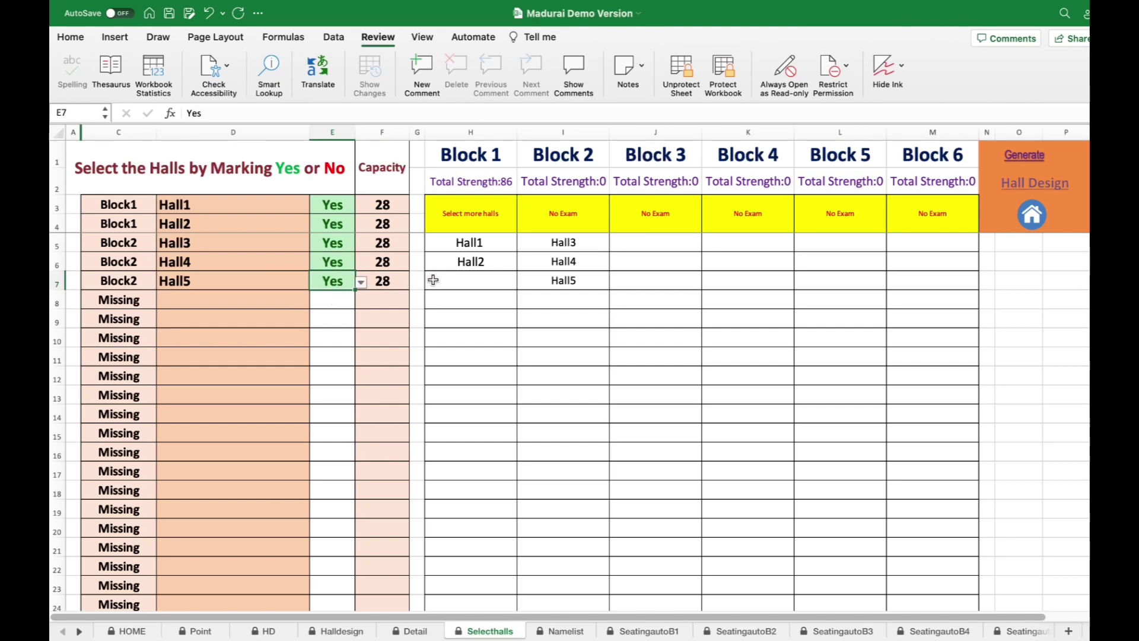
{"action": "left_click", "coordinate": [491, 242]}
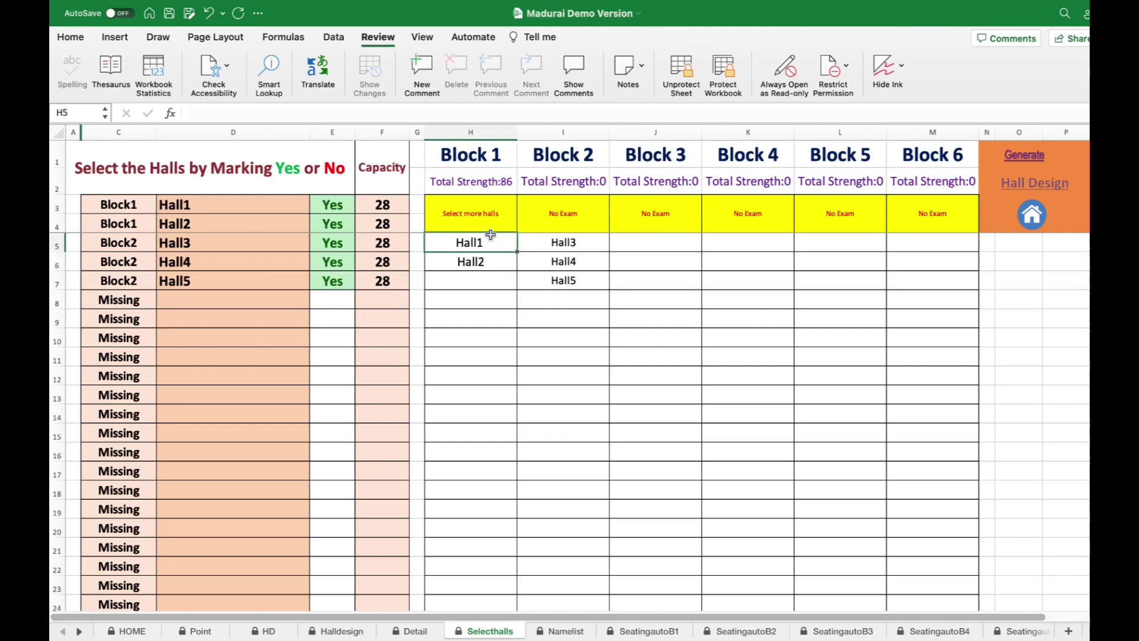
{"action": "left_click", "coordinate": [500, 181]}
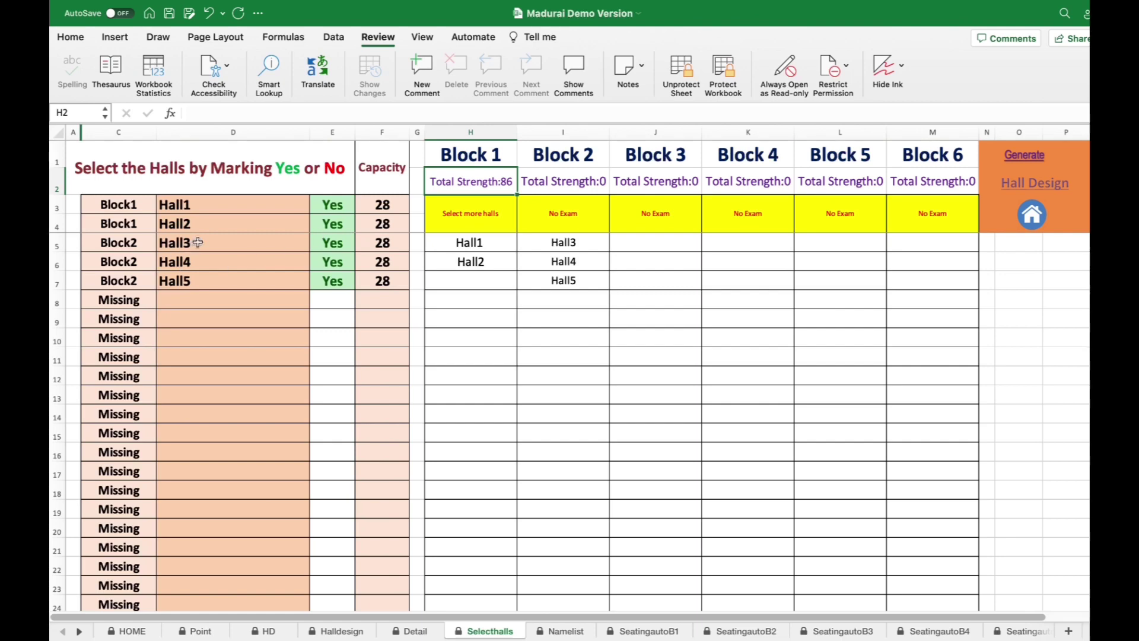
{"action": "left_click", "coordinate": [1032, 214]}
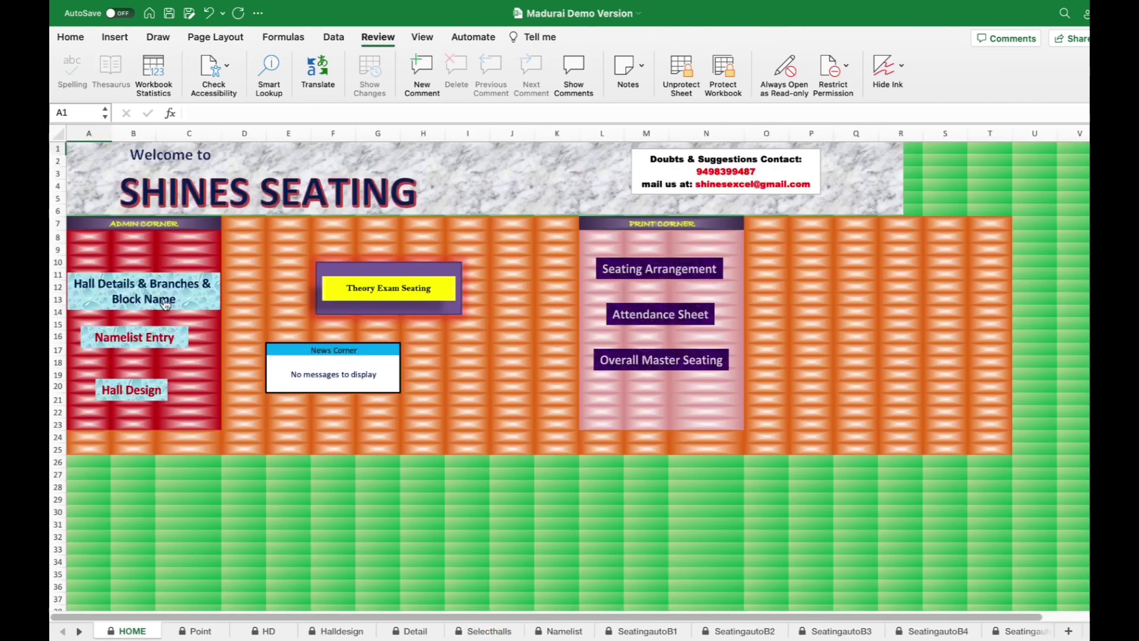
{"action": "left_click", "coordinate": [159, 301]}
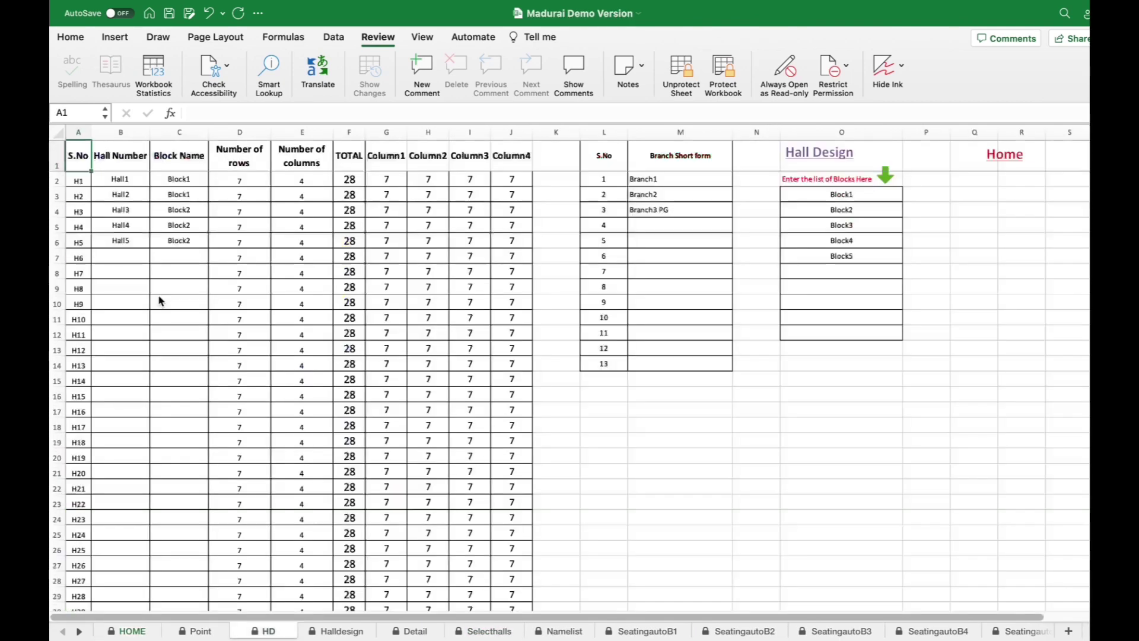
- Add Hall6 in the first empty hall row, assigned to Block1
{"action": "left_click", "coordinate": [186, 211]}
{"action": "key", "text": "Down"}
{"action": "key", "text": "Down"}
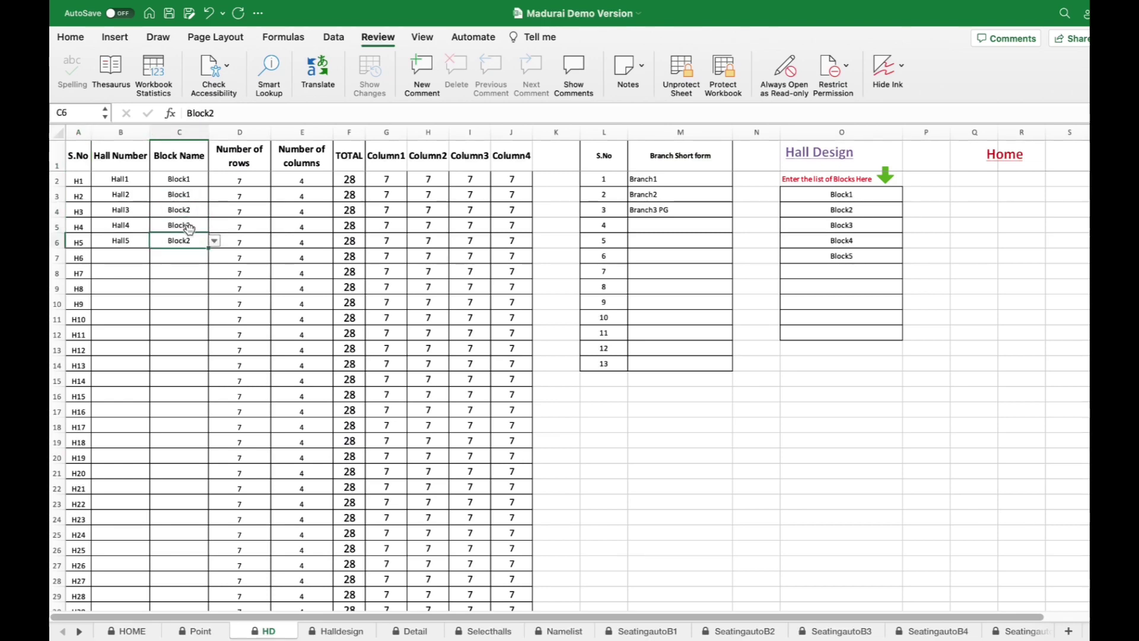
{"action": "left_click", "coordinate": [187, 210]}
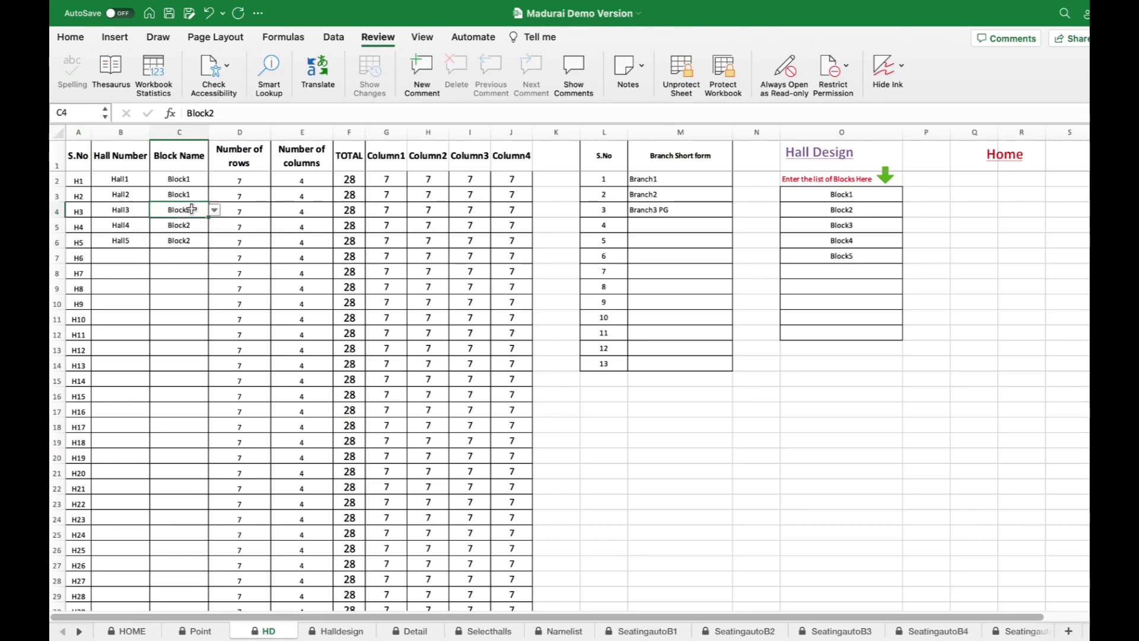
{"action": "left_click", "coordinate": [127, 255]}
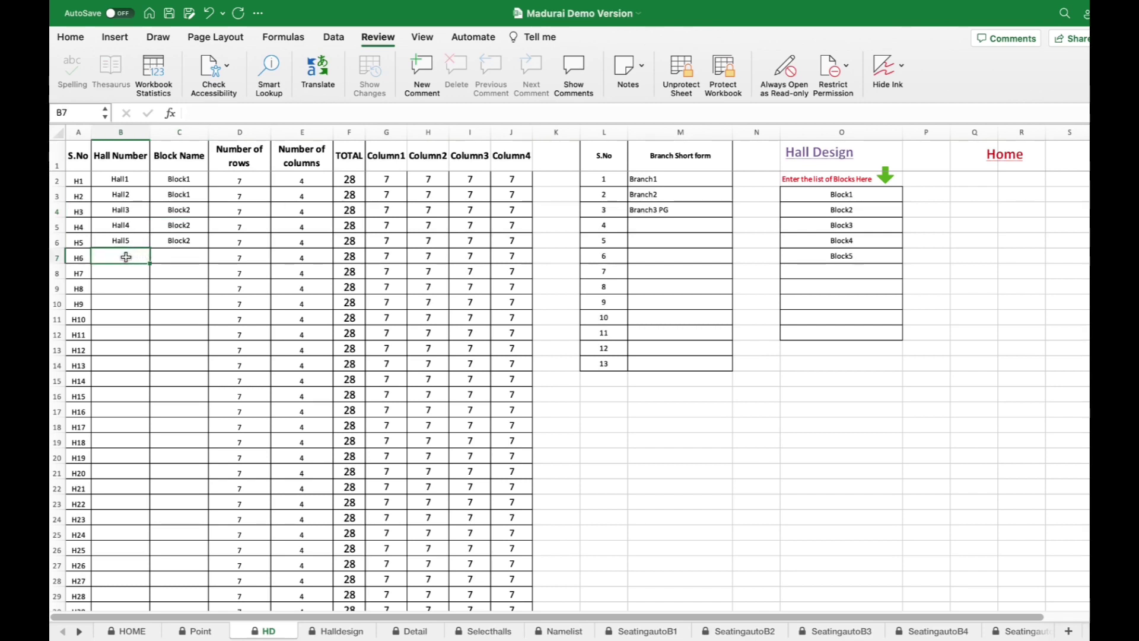
{"action": "type", "text": "Hall6"}
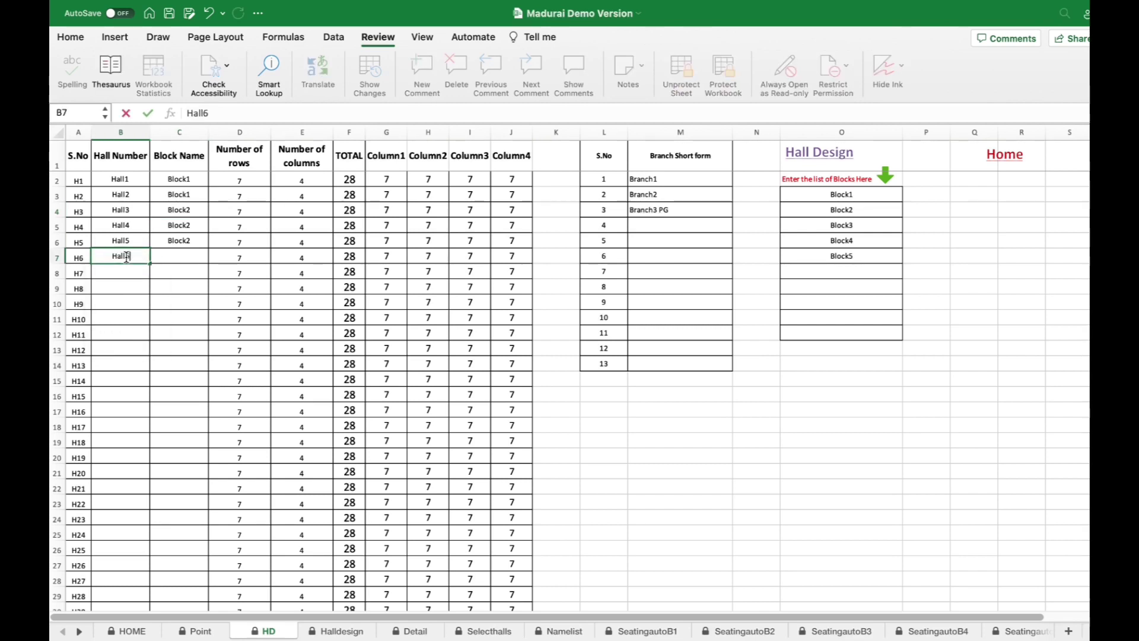
{"action": "key", "text": "Return"}
{"action": "left_click", "coordinate": [171, 255]}
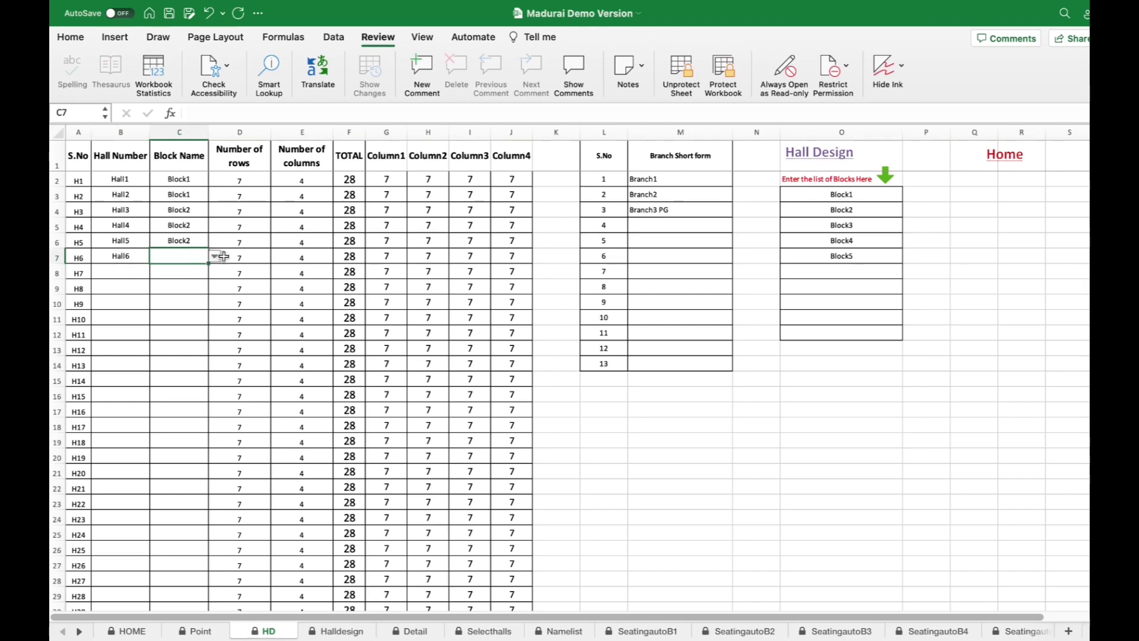
{"action": "left_click", "coordinate": [216, 260]}
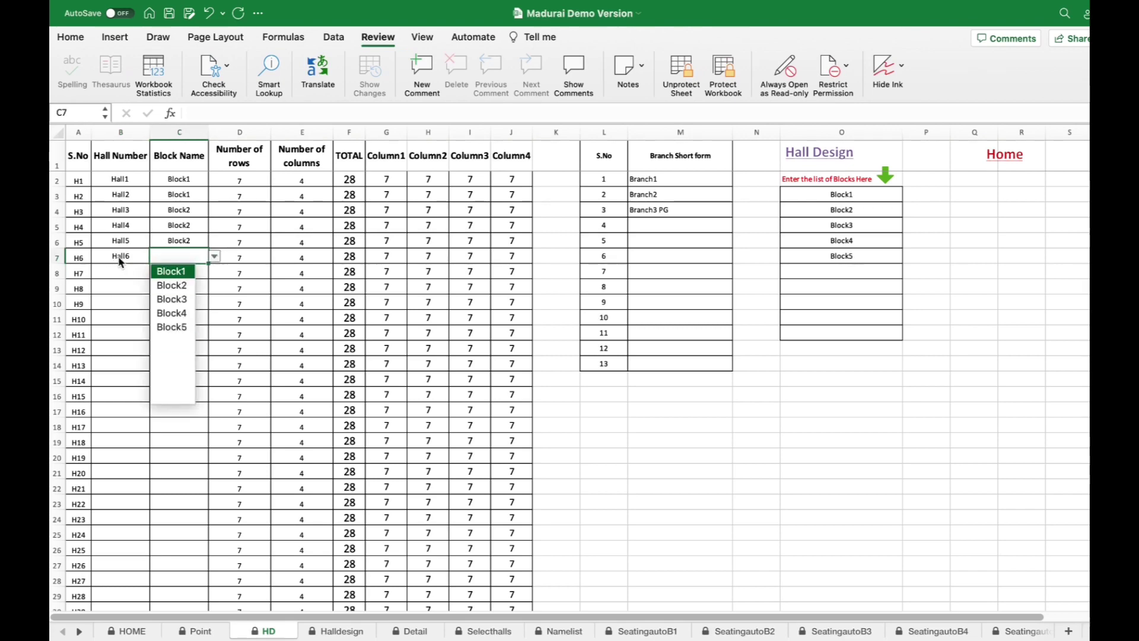
{"action": "key", "text": "Return"}
- Add Hall7 and Hall8, both assigned to Block1, and return to the home sheet
{"action": "left_click", "coordinate": [130, 272]}
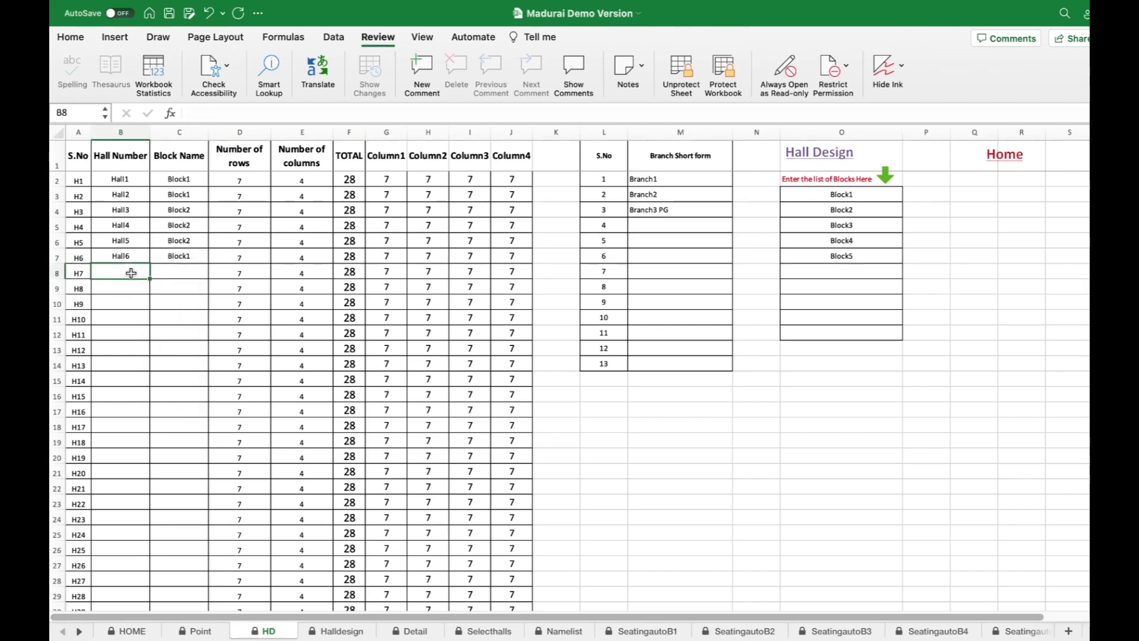
{"action": "type", "text": "Hall7"}
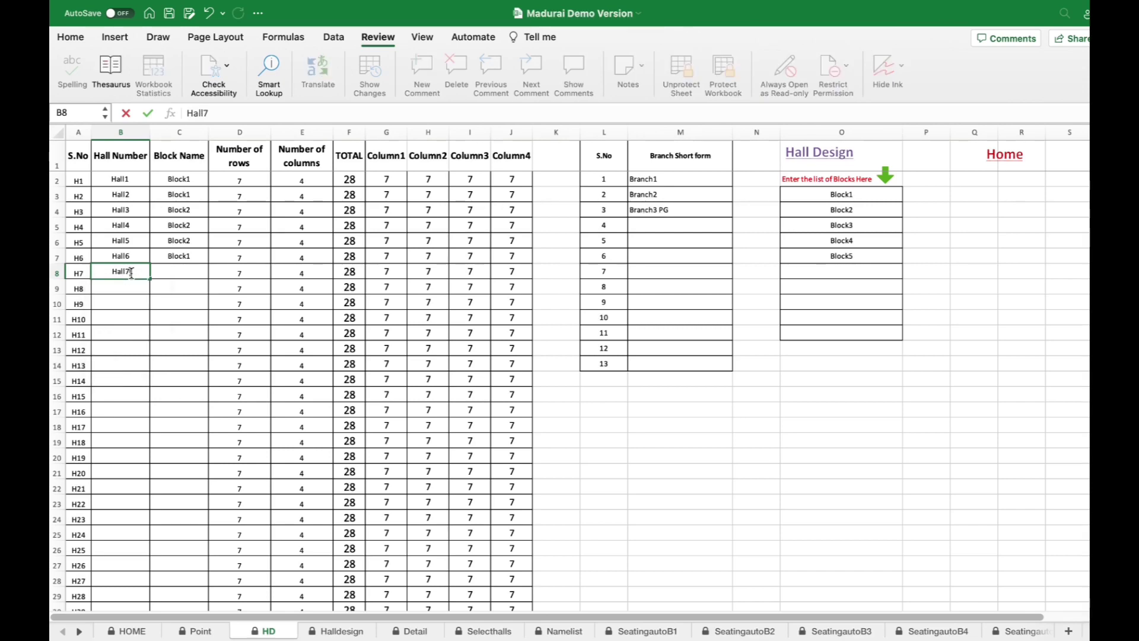
{"action": "key", "text": "Tab"}
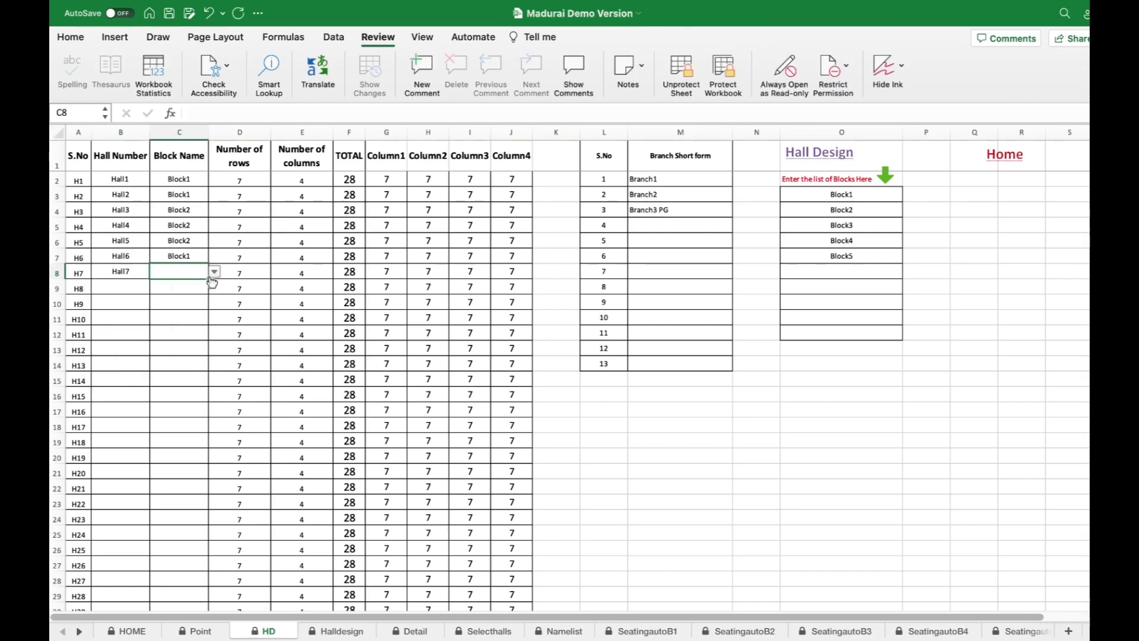
{"action": "left_click", "coordinate": [215, 272]}
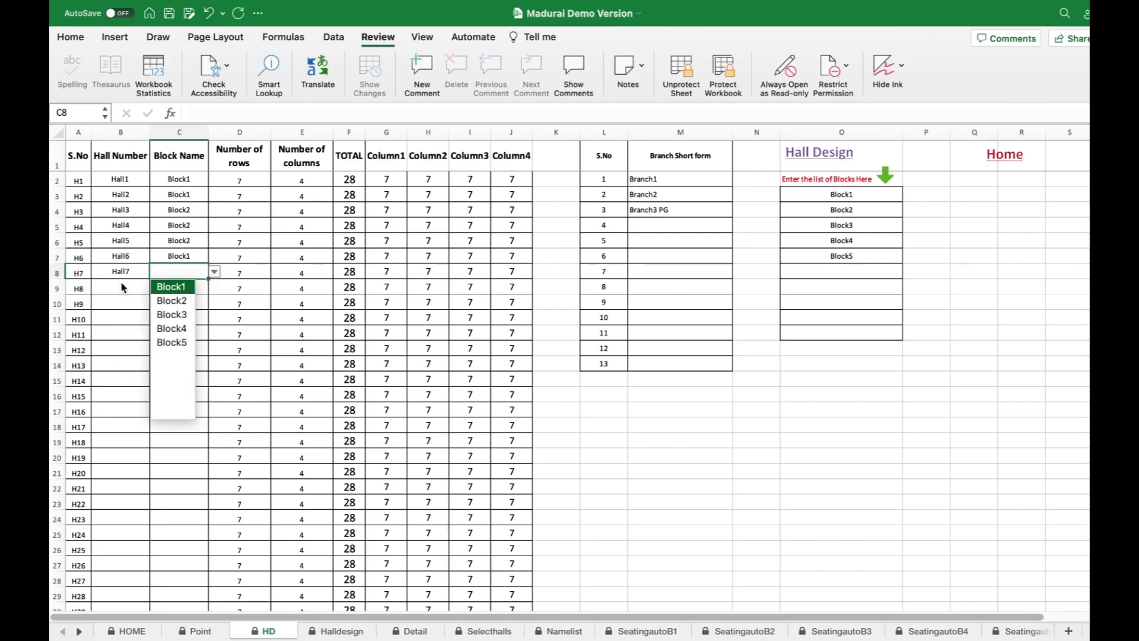
{"action": "key", "text": "Return"}
{"action": "key", "text": "Return"}
{"action": "type", "text": "Hal"}
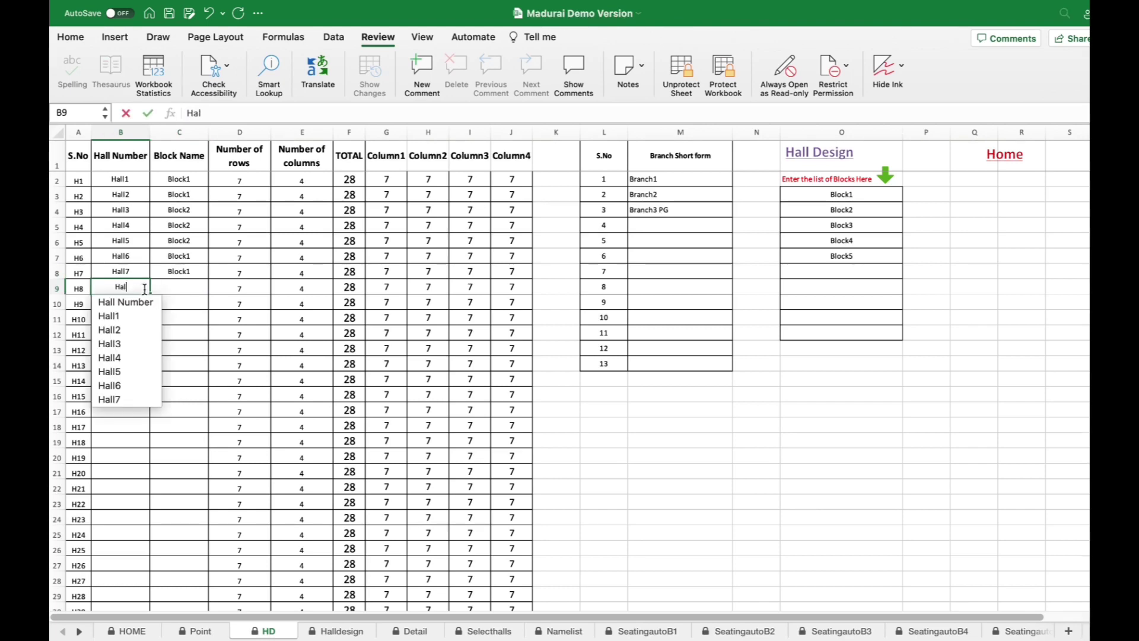
{"action": "type", "text": "l8"}
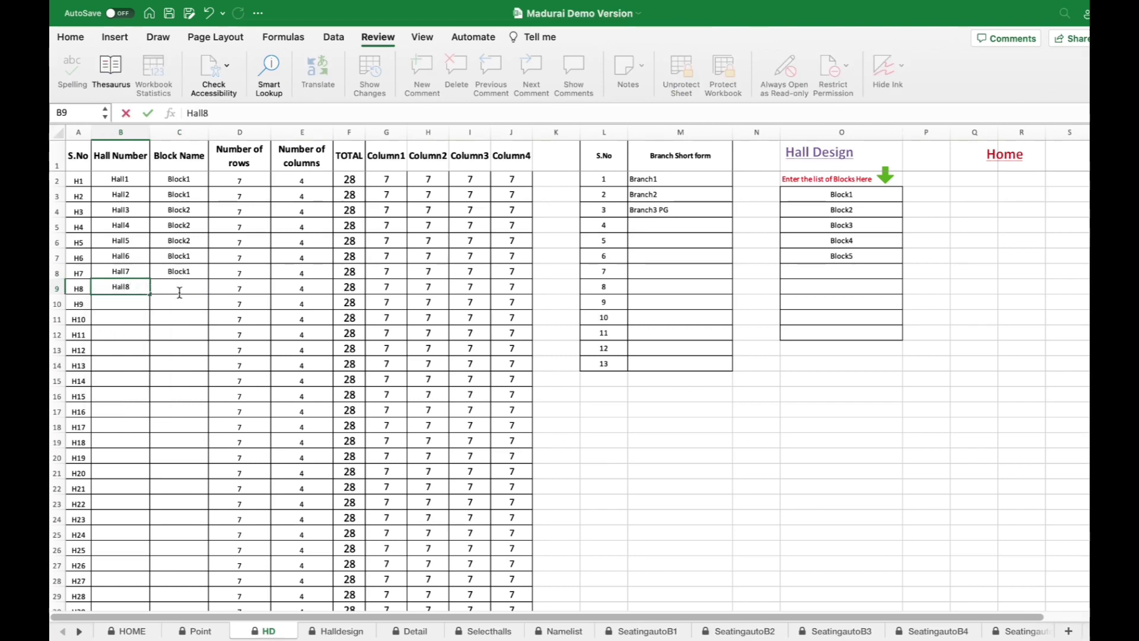
{"action": "left_click", "coordinate": [179, 292]}
{"action": "left_click", "coordinate": [214, 287]}
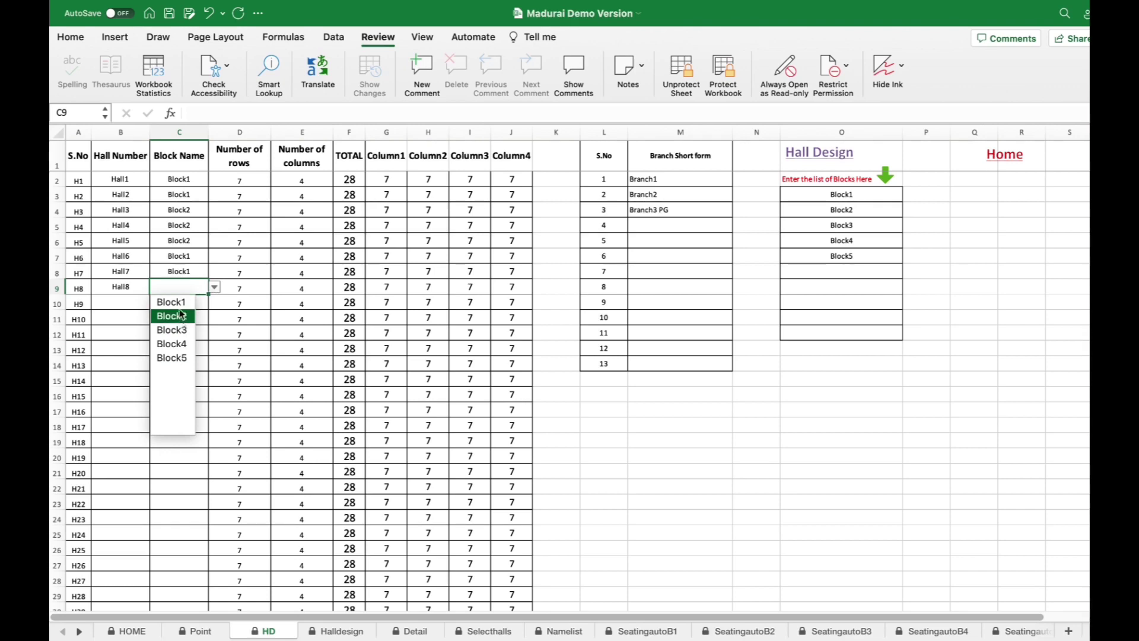
{"action": "key", "text": "Return"}
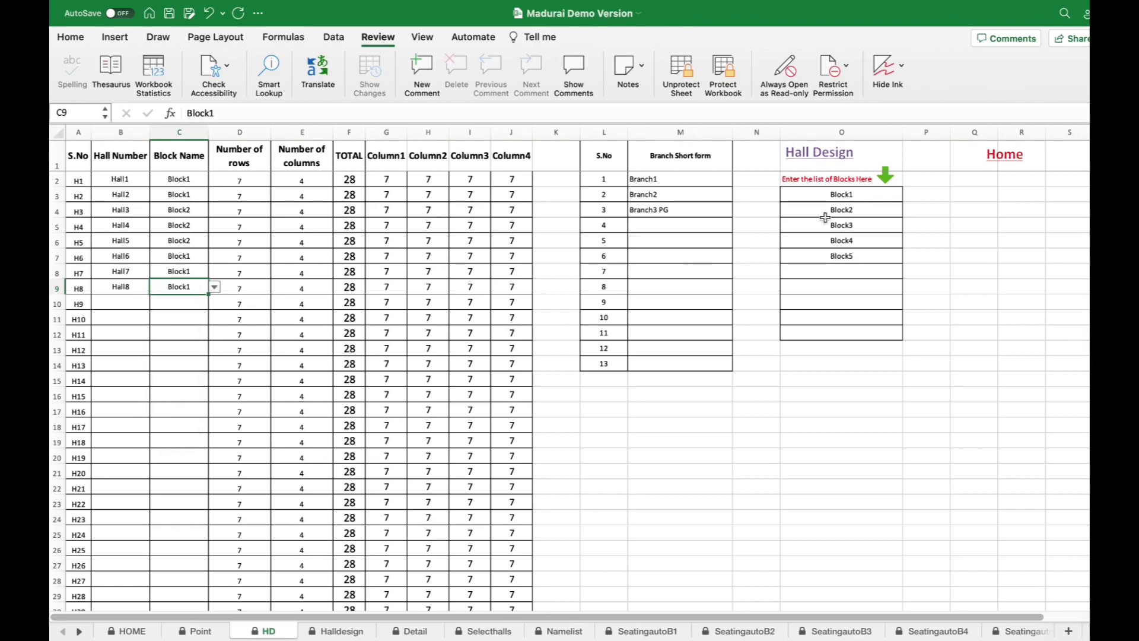
{"action": "left_click", "coordinate": [1006, 165]}
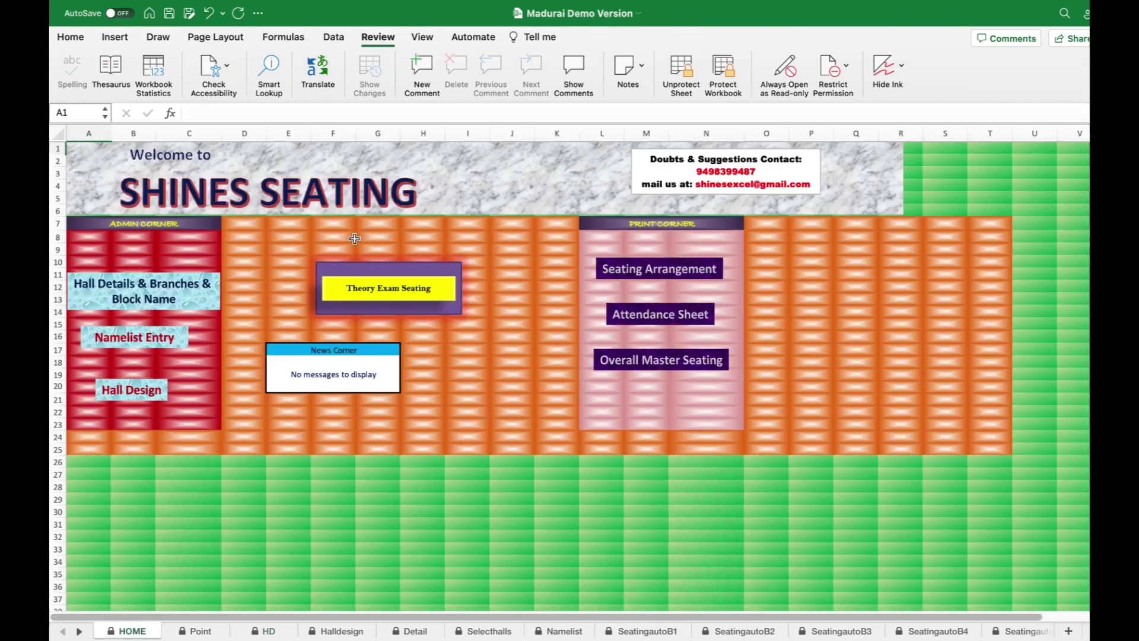
- Open the hall selection sheet and clear the Yes marks for Hall3 to Hall5
{"action": "left_click", "coordinate": [400, 293]}
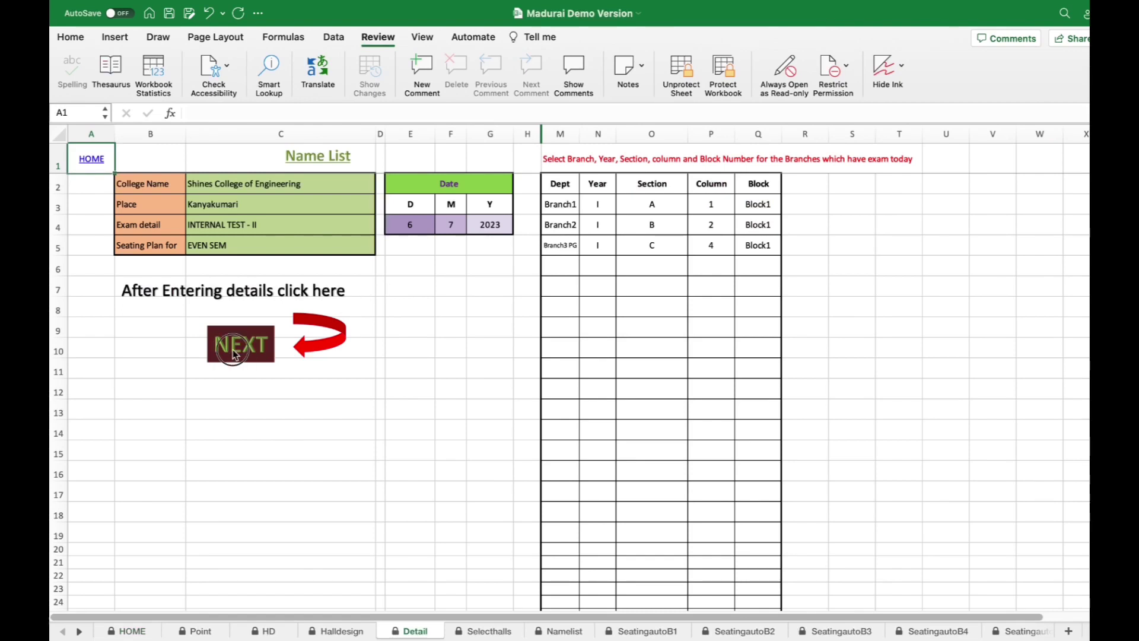
{"action": "left_click", "coordinate": [236, 346]}
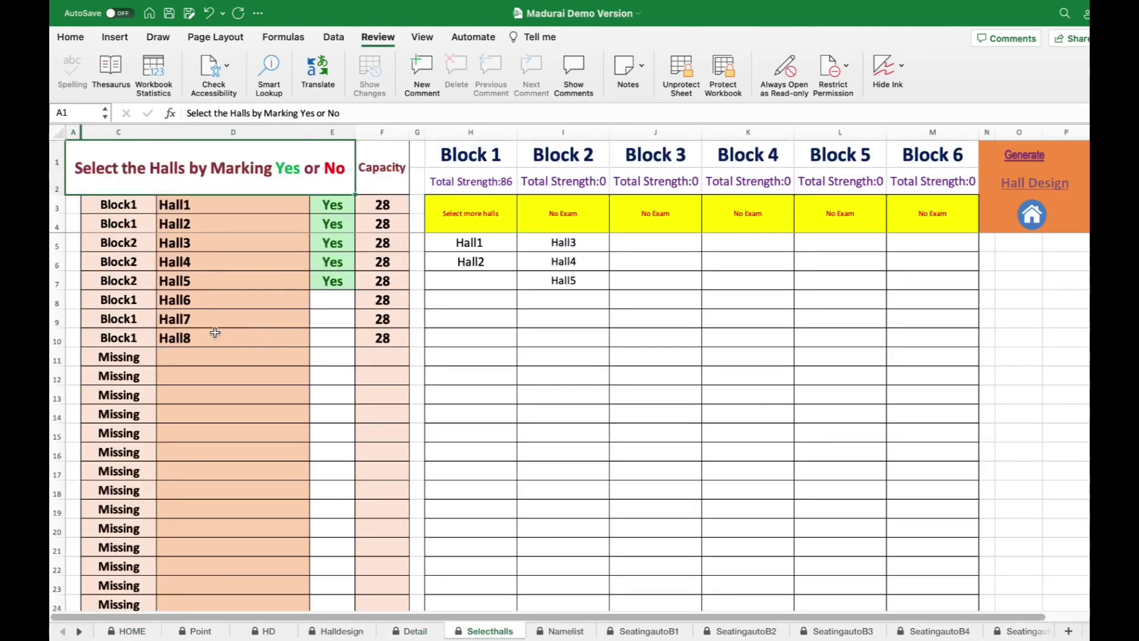
{"action": "left_click_drag", "start_coordinate": [330, 242], "coordinate": [332, 280]}
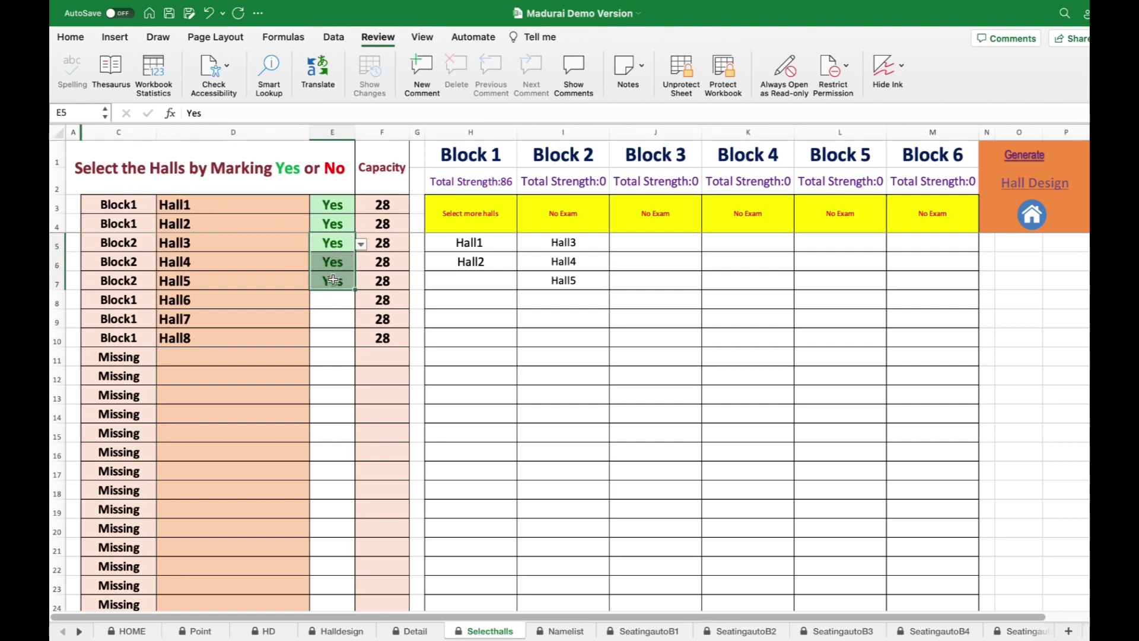
{"action": "key", "text": "Delete"}
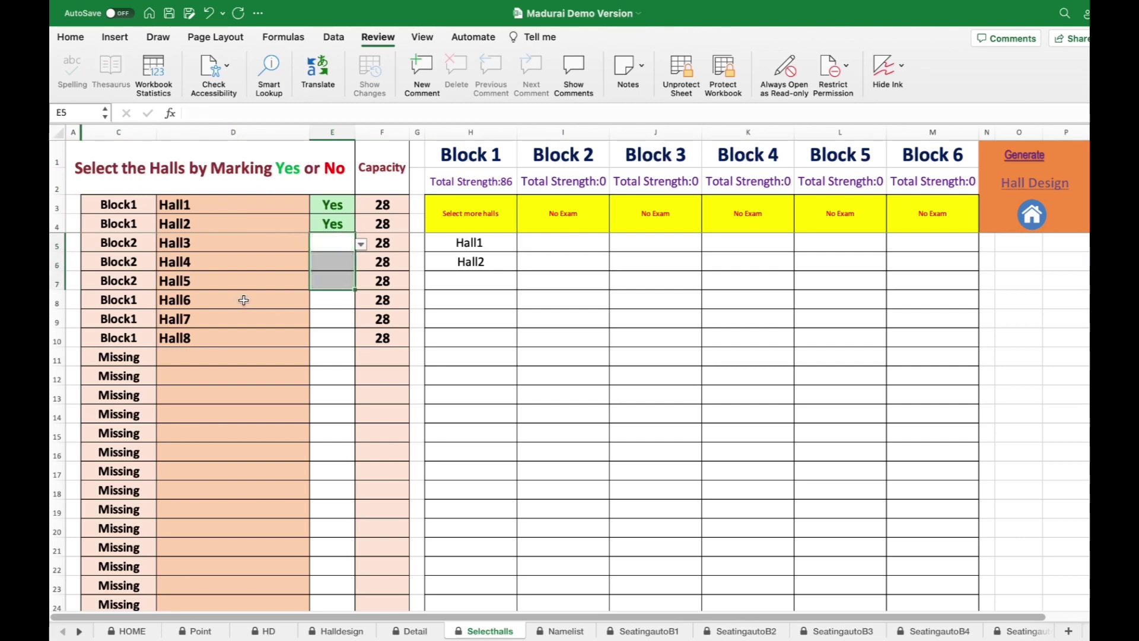
- Mark Hall6, Hall7 and Hall8 as Yes
{"action": "left_click", "coordinate": [326, 300]}
{"action": "left_click", "coordinate": [361, 301]}
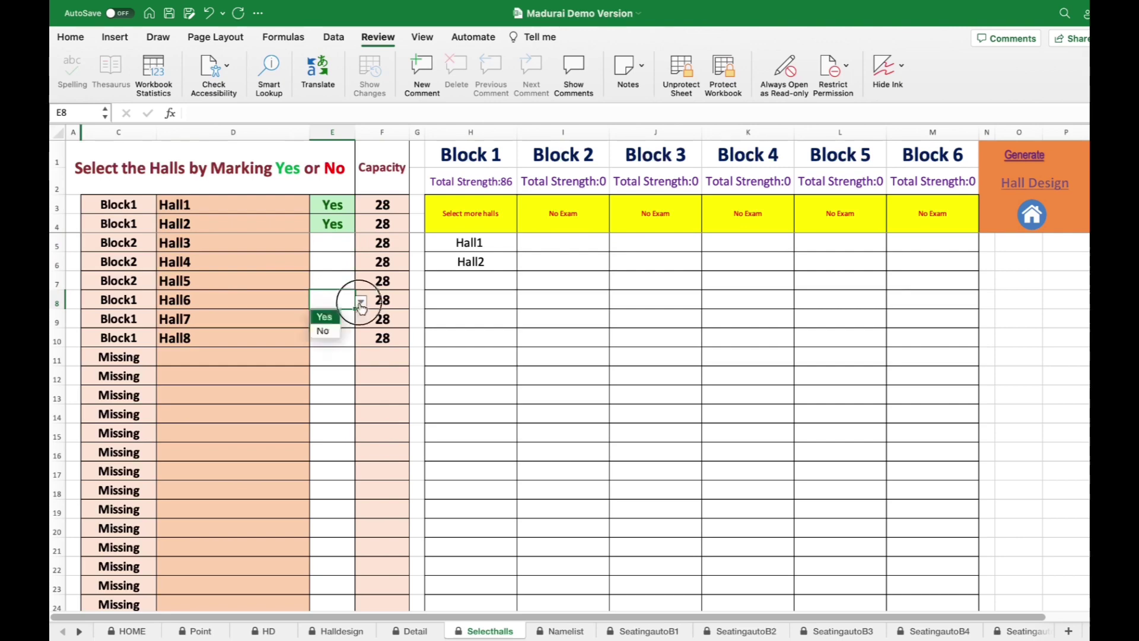
{"action": "left_click", "coordinate": [326, 319]}
{"action": "left_click", "coordinate": [325, 318]}
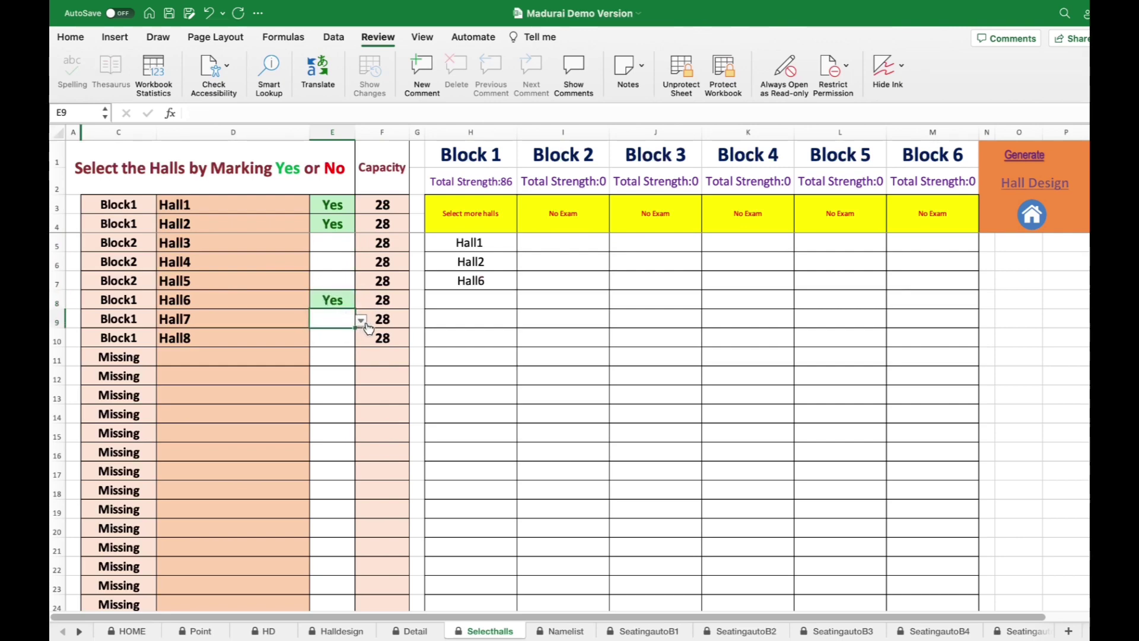
{"action": "left_click", "coordinate": [360, 321]}
{"action": "left_click", "coordinate": [326, 336]}
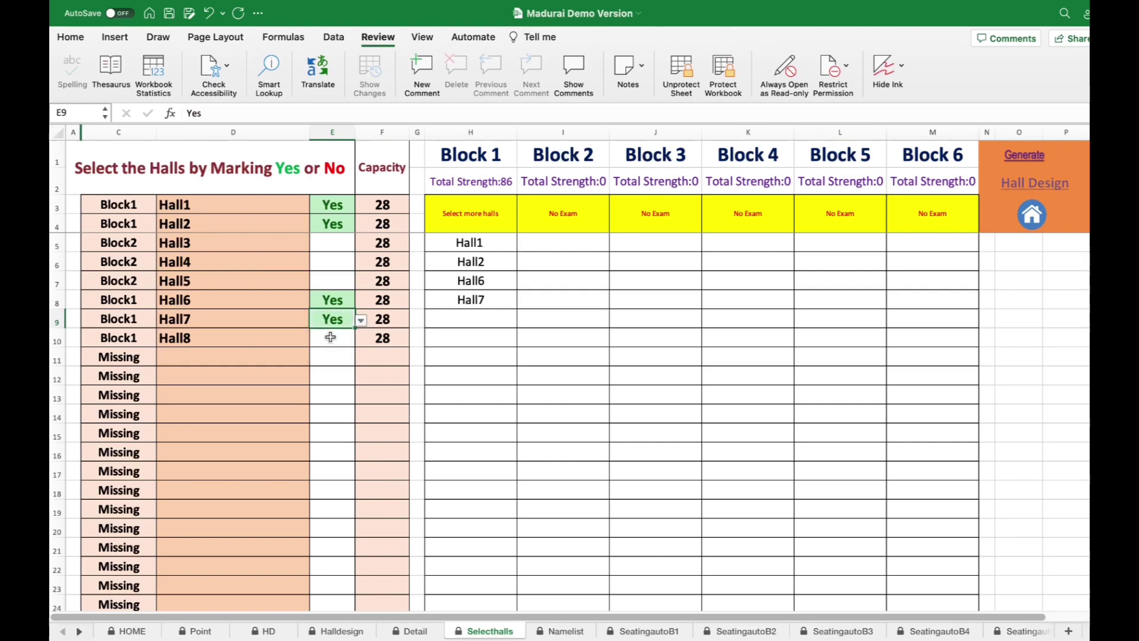
{"action": "left_click", "coordinate": [331, 336]}
{"action": "left_click", "coordinate": [360, 339]}
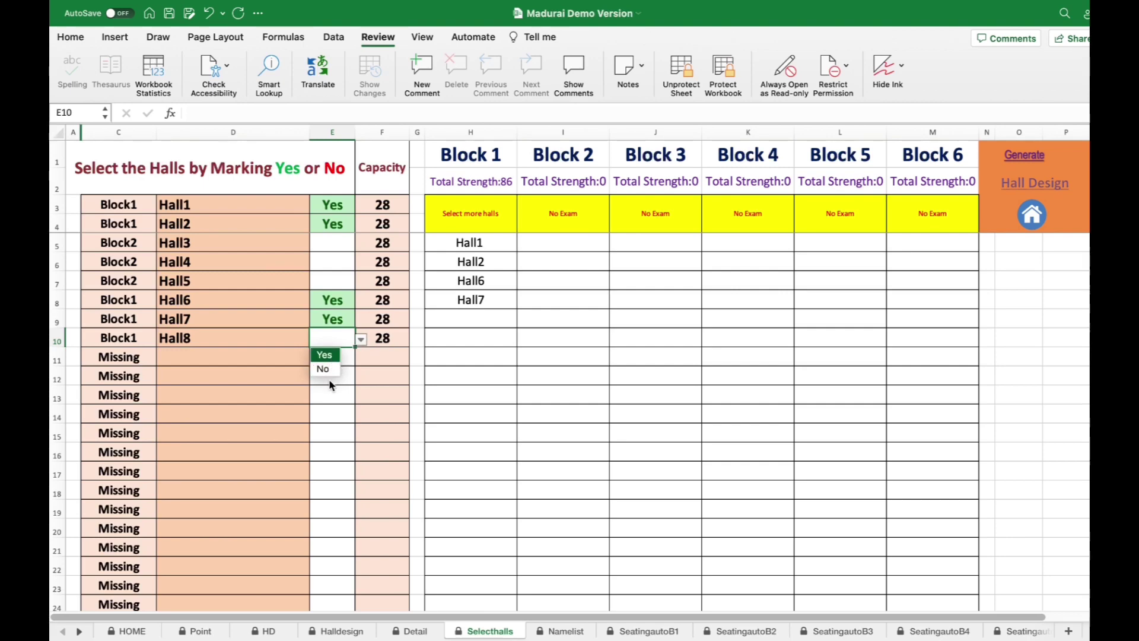
{"action": "key", "text": "Return"}
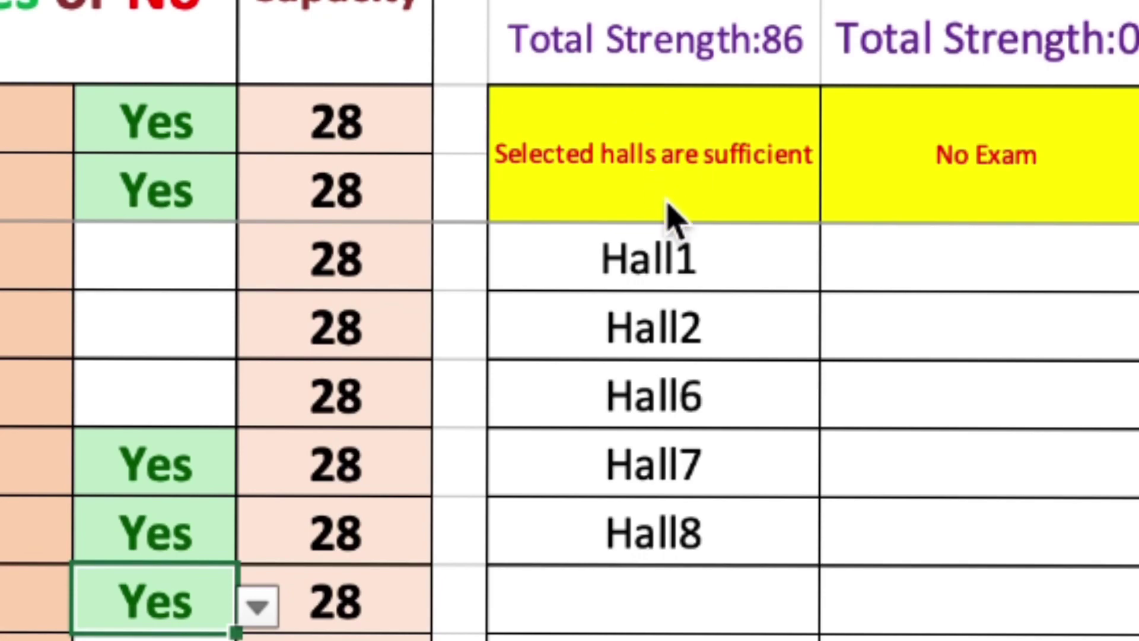
- Confirm Block 1's halls are sufficient and review the Block 2 and Block 3 statuses
{"action": "left_click", "coordinate": [667, 201]}
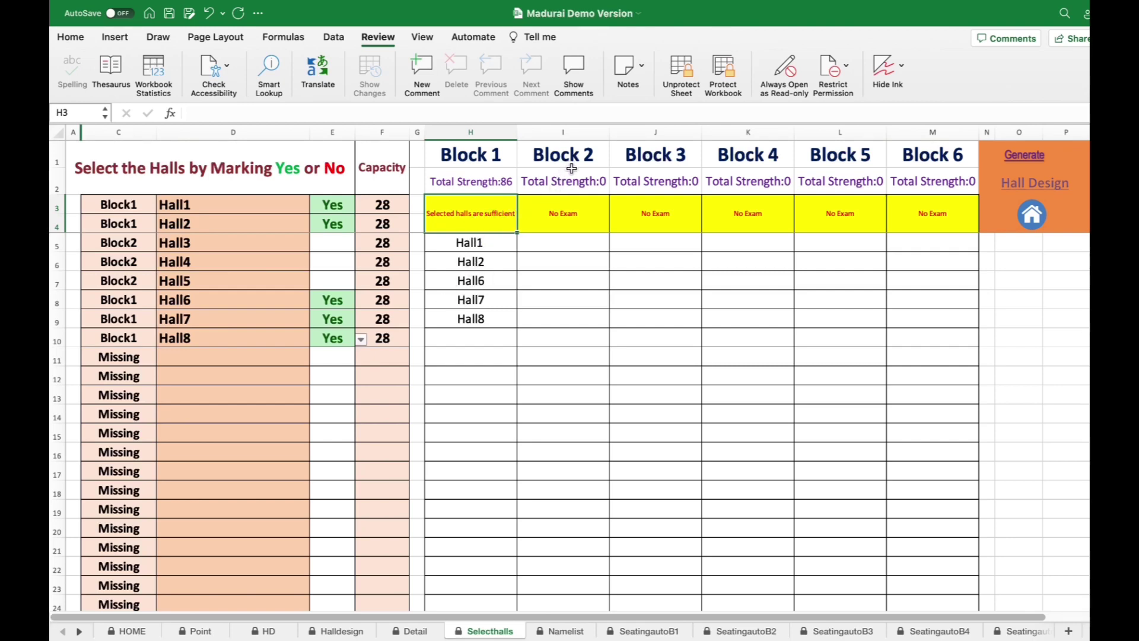
{"action": "left_click", "coordinate": [572, 218]}
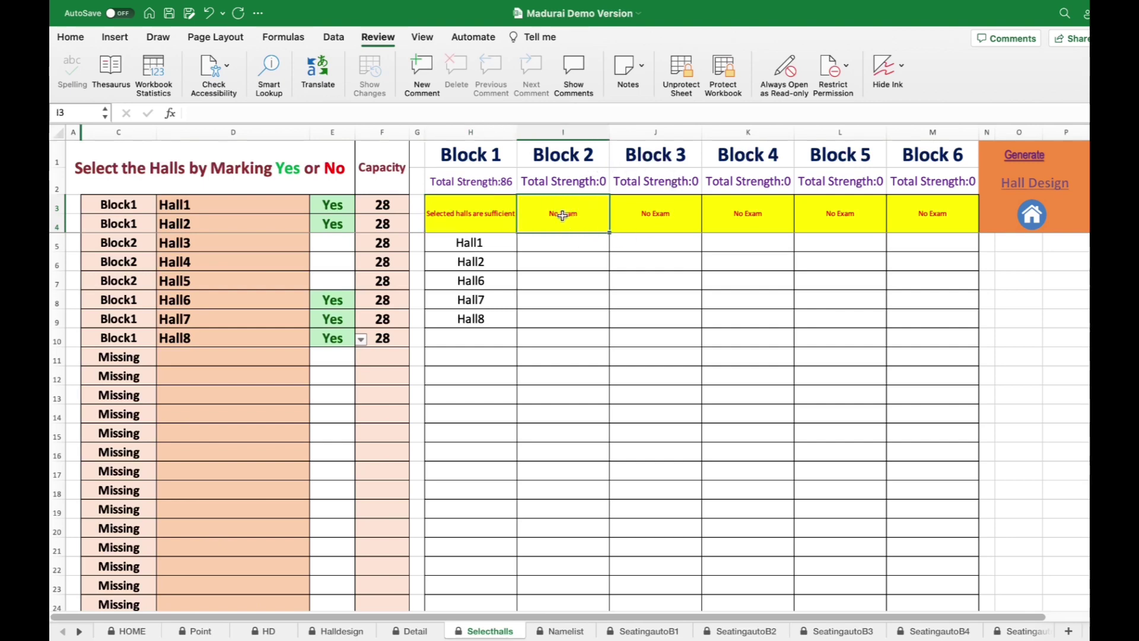
{"action": "left_click", "coordinate": [656, 218]}
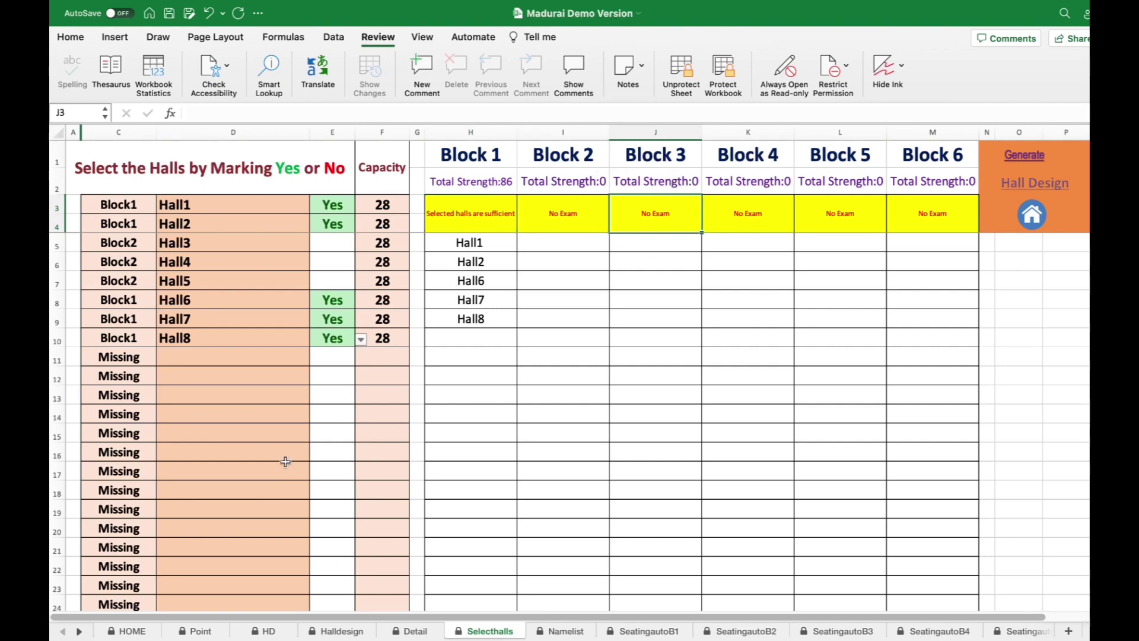
{"action": "left_click", "coordinate": [126, 362]}
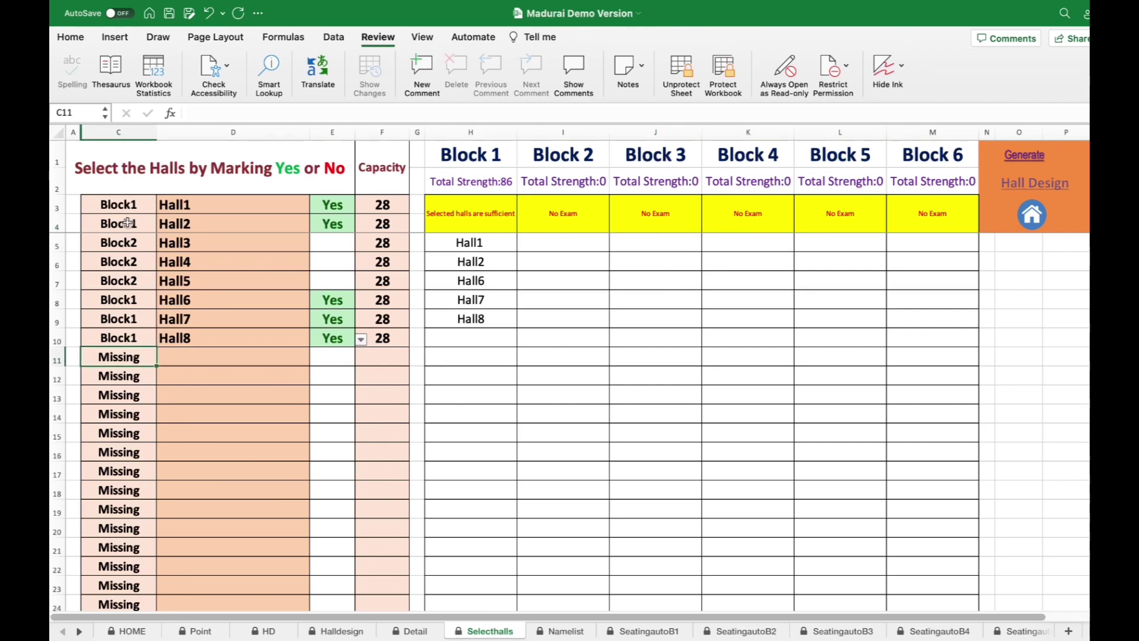
{"action": "left_click_drag", "start_coordinate": [127, 206], "coordinate": [126, 336]}
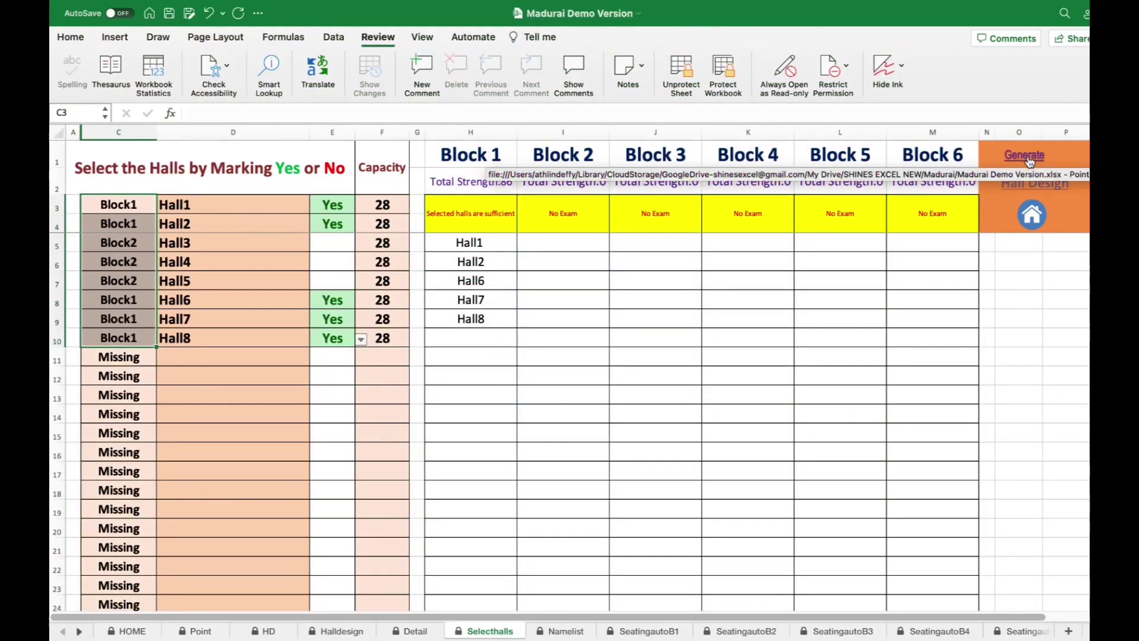
- Generate the plans, open Block1's seating sheet, and review 1001–1007, A1001–A1007 and PG1–PG7
{"action": "left_click", "coordinate": [1024, 155]}
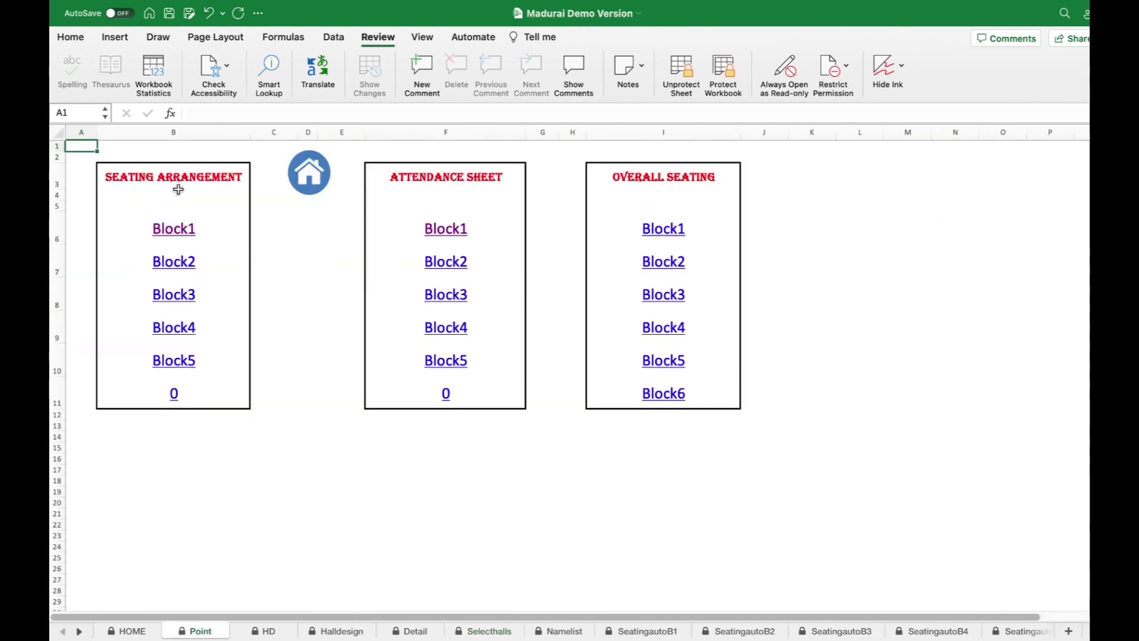
{"action": "left_click", "coordinate": [175, 231]}
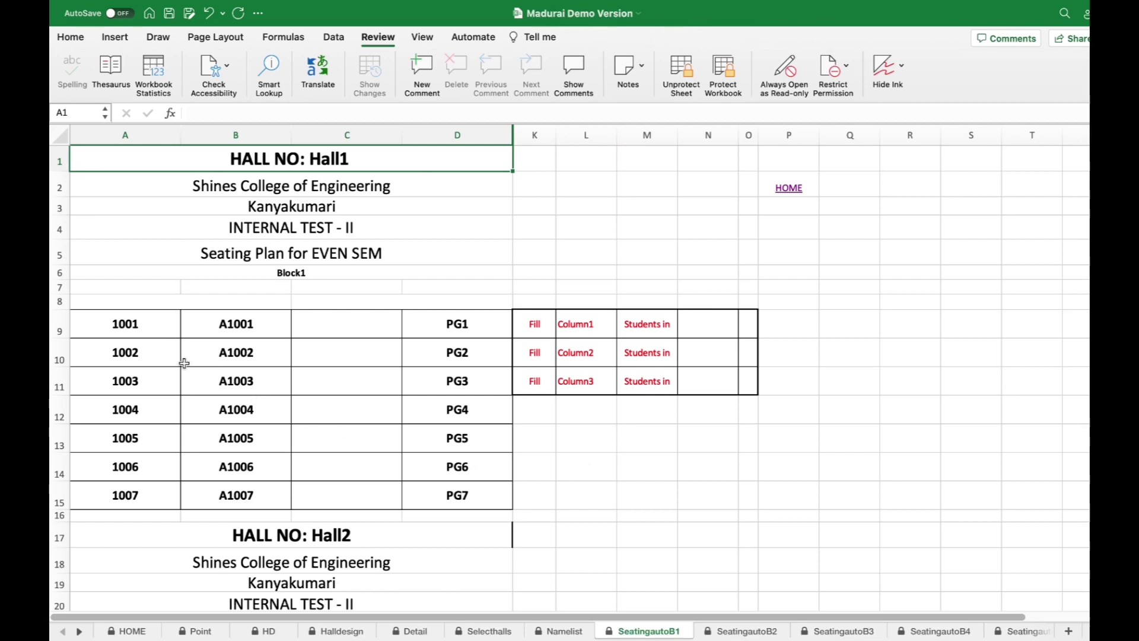
{"action": "left_click_drag", "start_coordinate": [145, 327], "coordinate": [139, 490]}
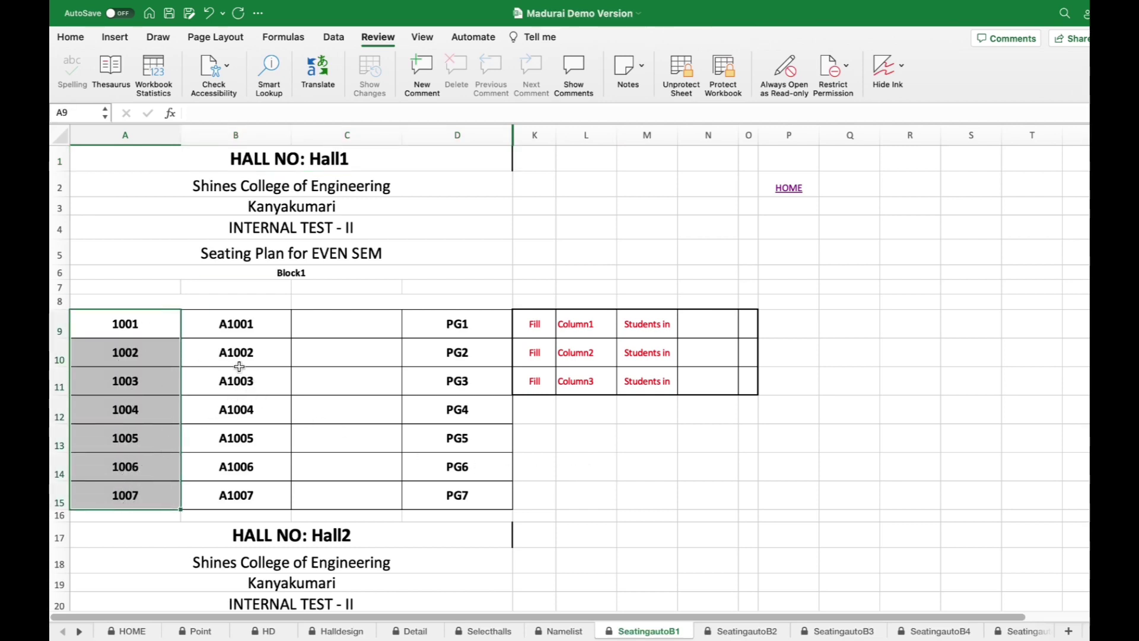
{"action": "left_click_drag", "start_coordinate": [260, 326], "coordinate": [231, 492]}
{"action": "left_click_drag", "start_coordinate": [476, 325], "coordinate": [468, 499]}
{"action": "left_click_drag", "start_coordinate": [485, 328], "coordinate": [468, 497]}
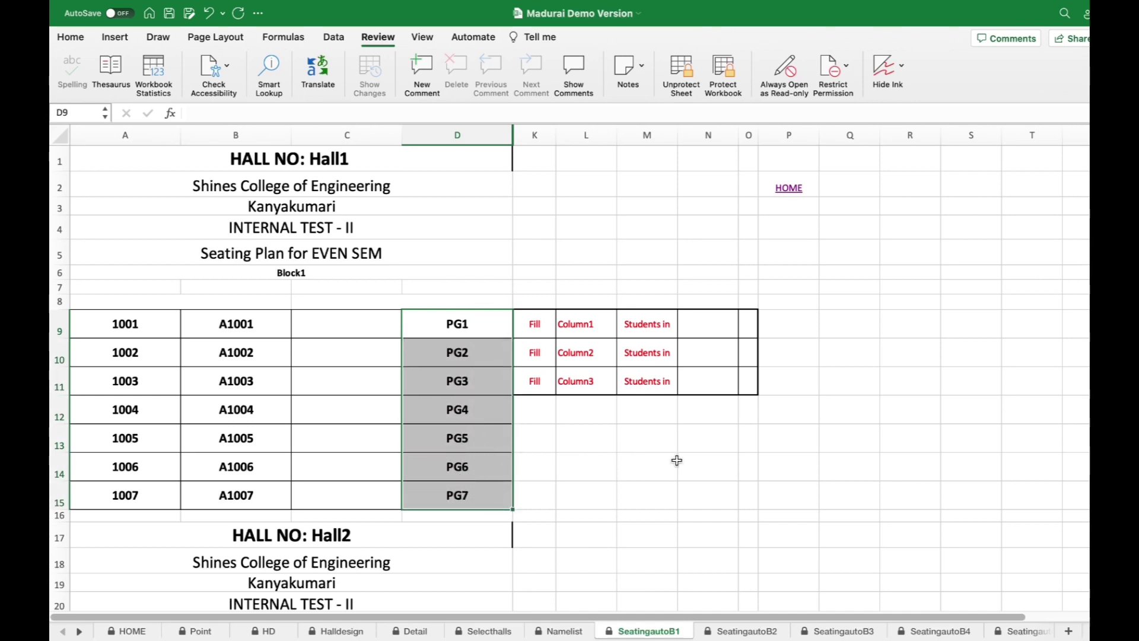
{"action": "left_click_drag", "start_coordinate": [121, 324], "coordinate": [116, 488]}
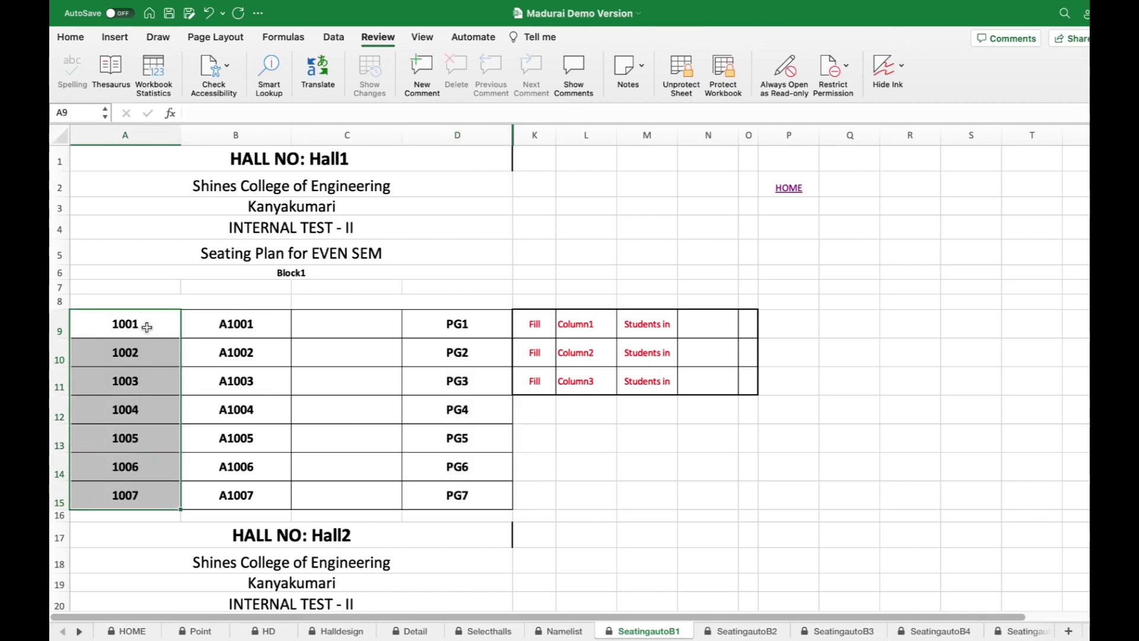
{"action": "left_click_drag", "start_coordinate": [330, 326], "coordinate": [324, 485]}
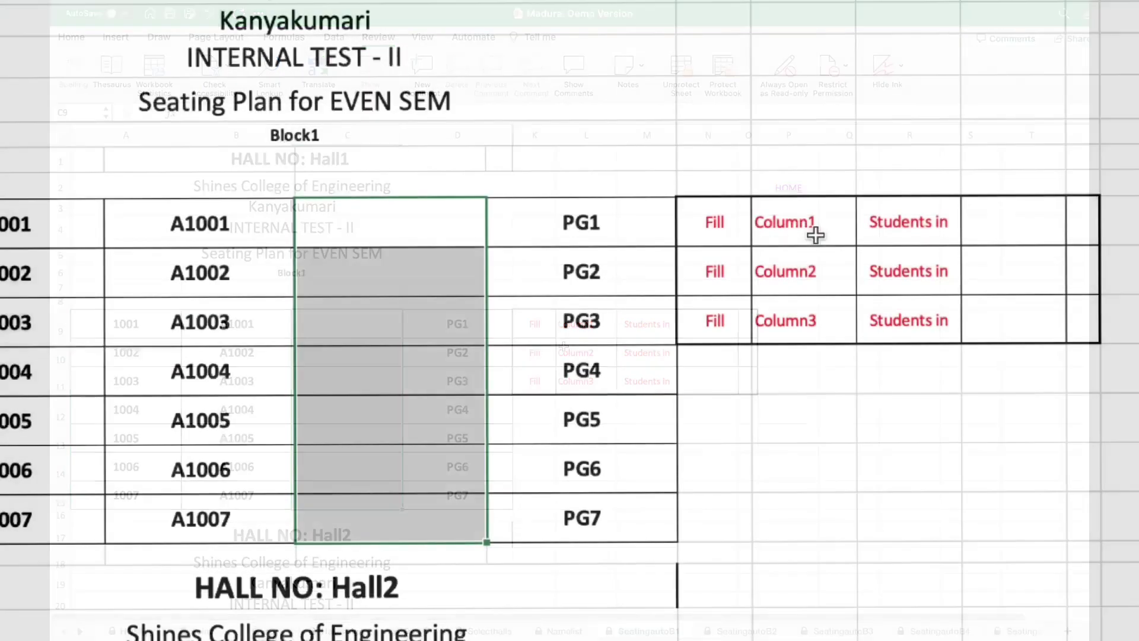
- Set the fill to Column3 with 7 students, filling Hall2 with 1008–1014
{"action": "left_click", "coordinate": [592, 331]}
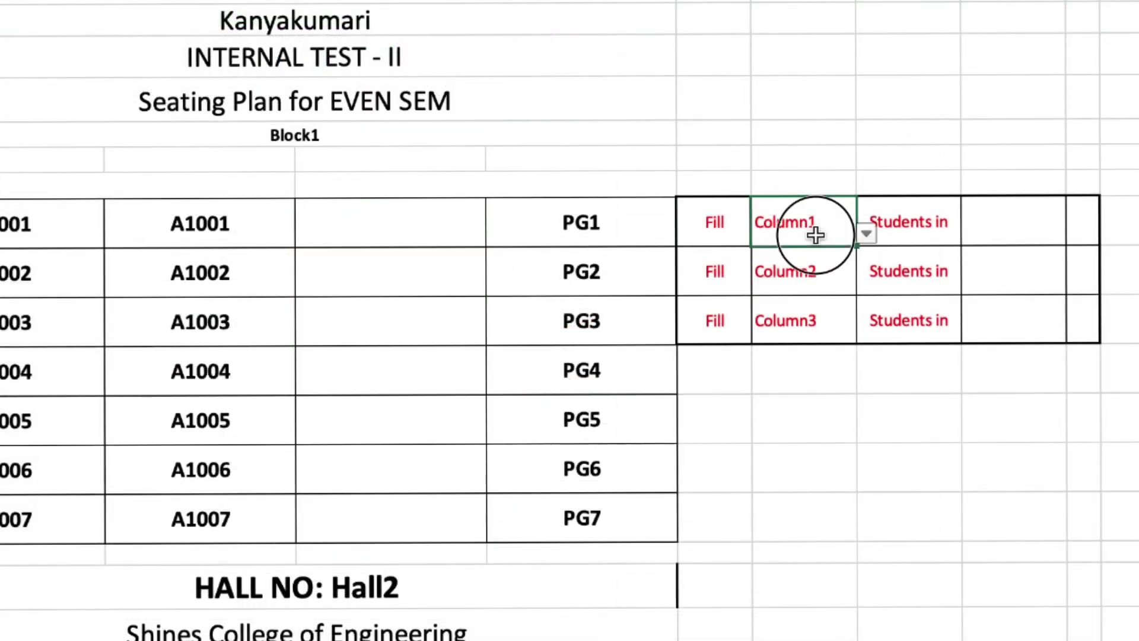
{"action": "left_click", "coordinate": [644, 329]}
{"action": "left_click", "coordinate": [1003, 231]}
{"action": "left_click", "coordinate": [1075, 233]}
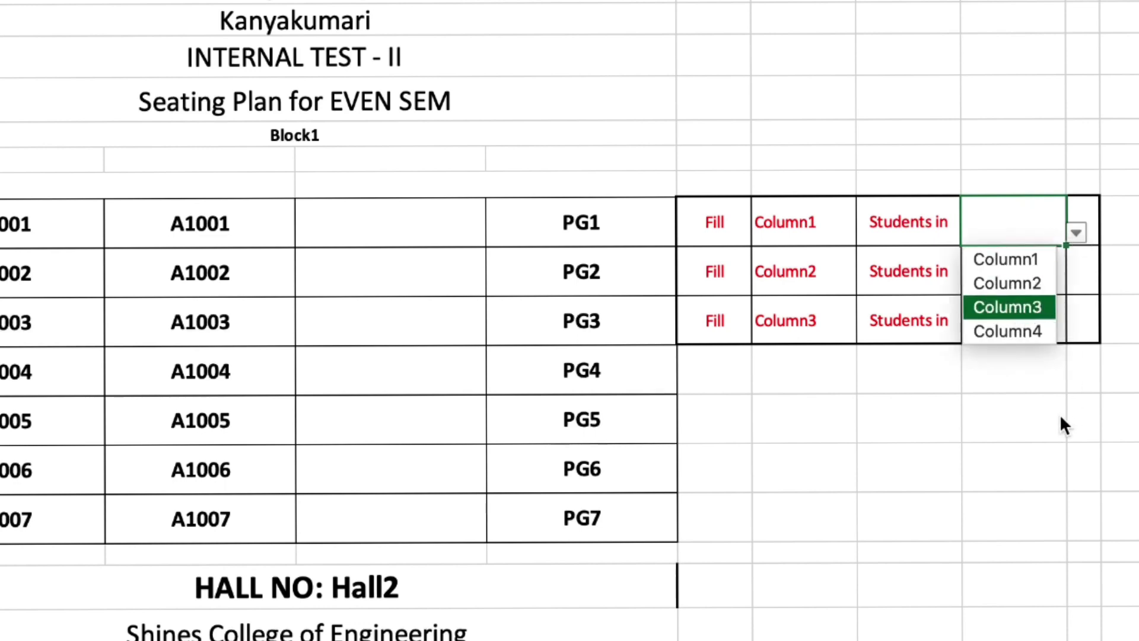
{"action": "key", "text": "Return"}
{"action": "left_click", "coordinate": [1089, 217]}
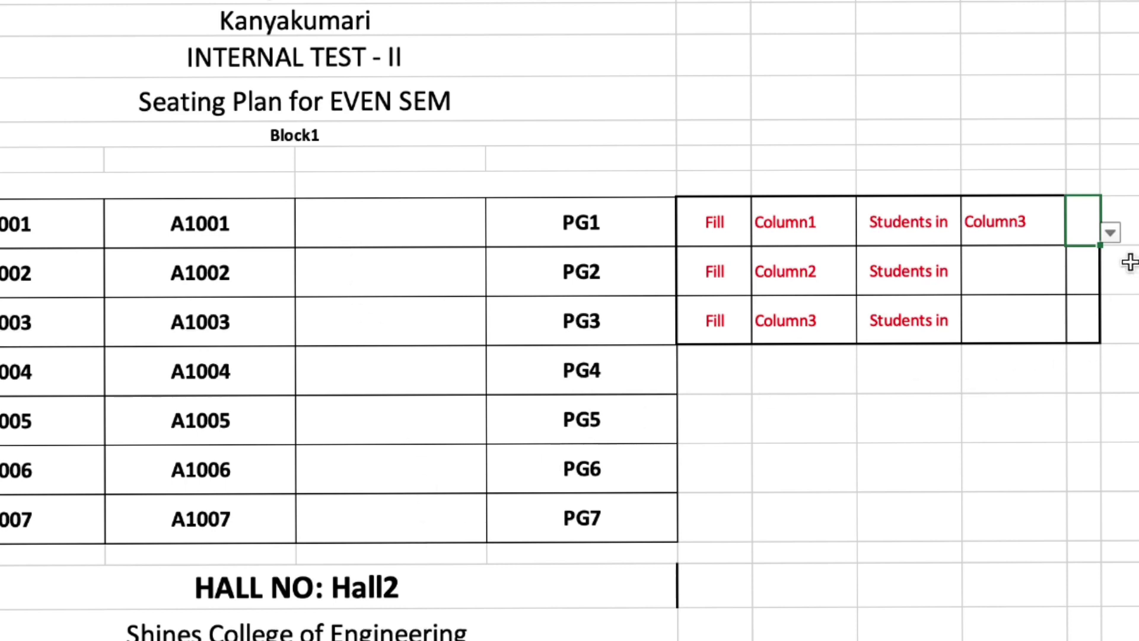
{"action": "left_click", "coordinate": [1110, 233]}
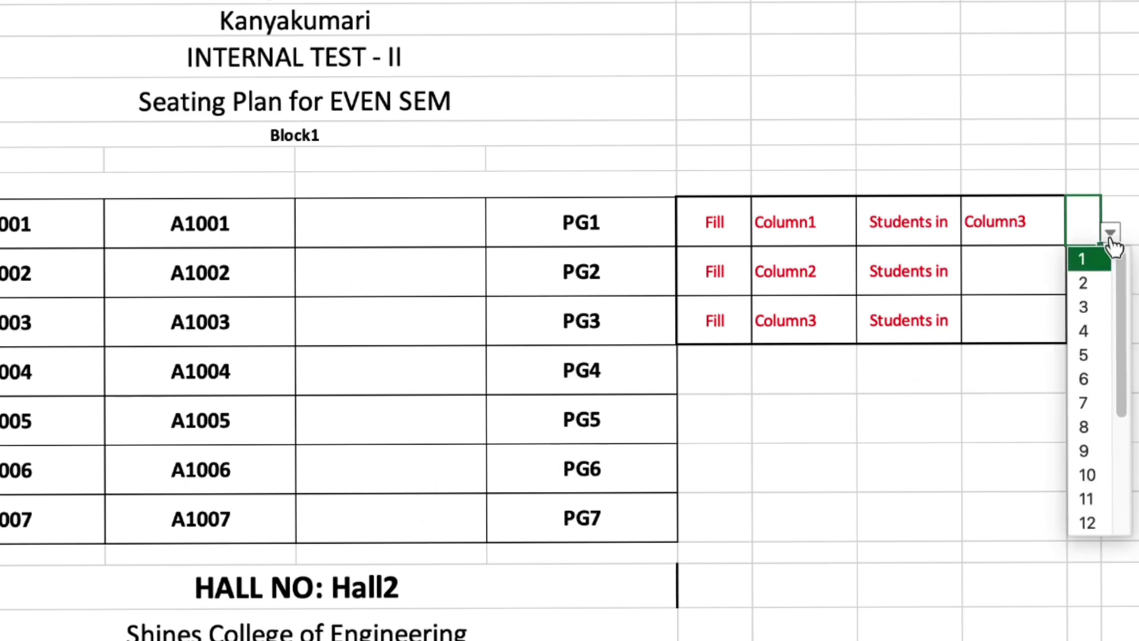
{"action": "left_click", "coordinate": [1087, 398]}
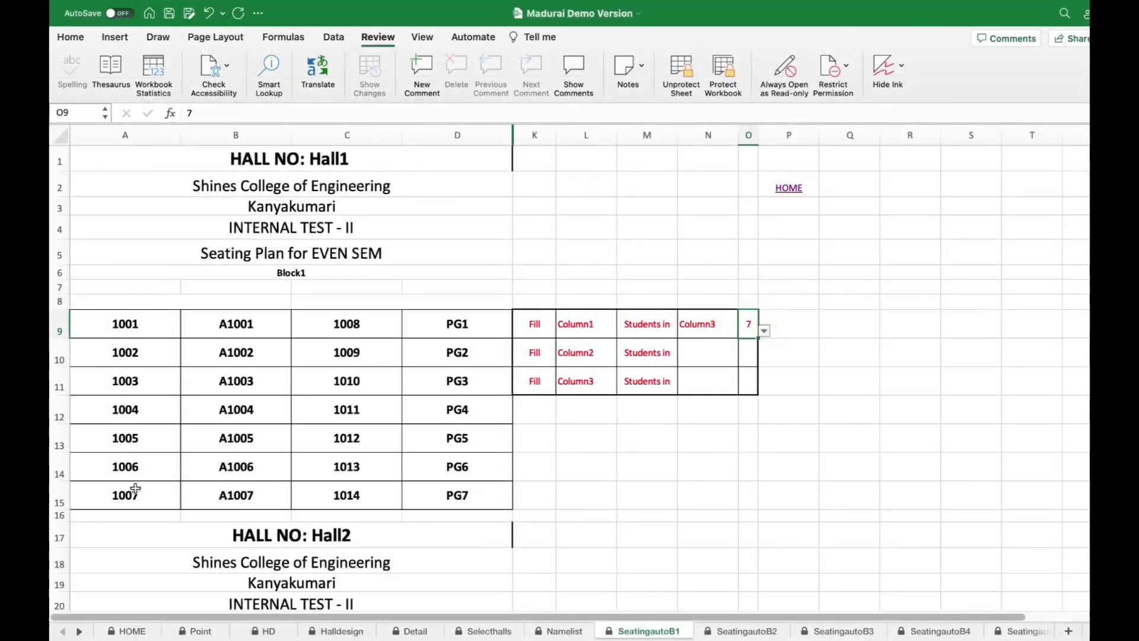
- Review the filled 1008–1014, then clear the student count of 7 in O9
{"action": "left_click_drag", "start_coordinate": [361, 333], "coordinate": [356, 496]}
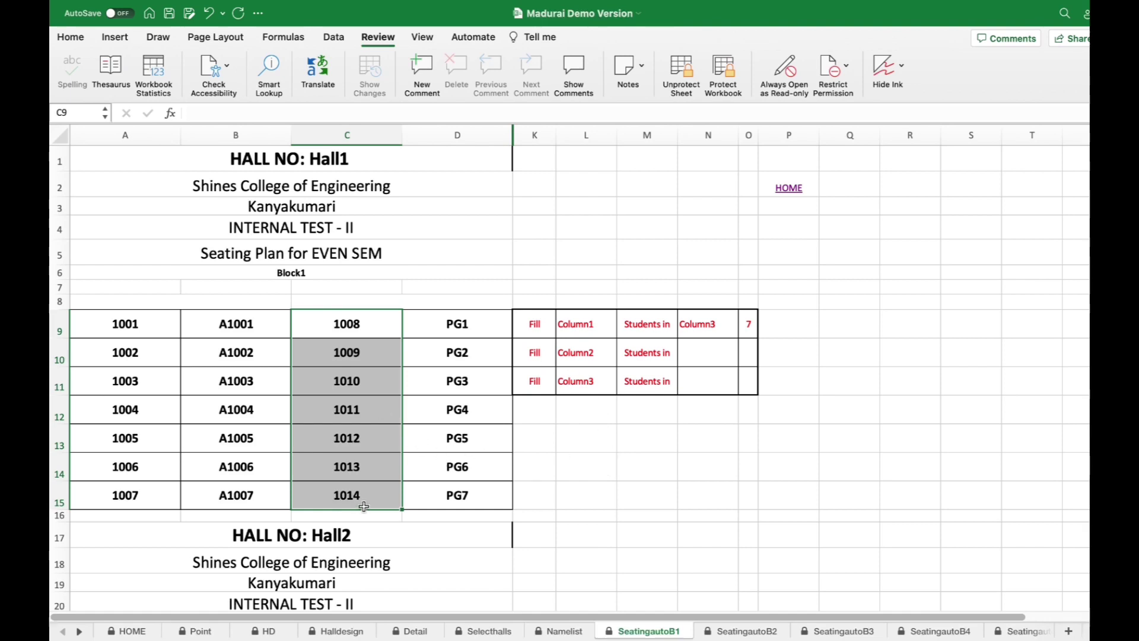
{"action": "scroll", "coordinate": [364, 516], "scroll_direction": "down", "scroll_amount": 10}
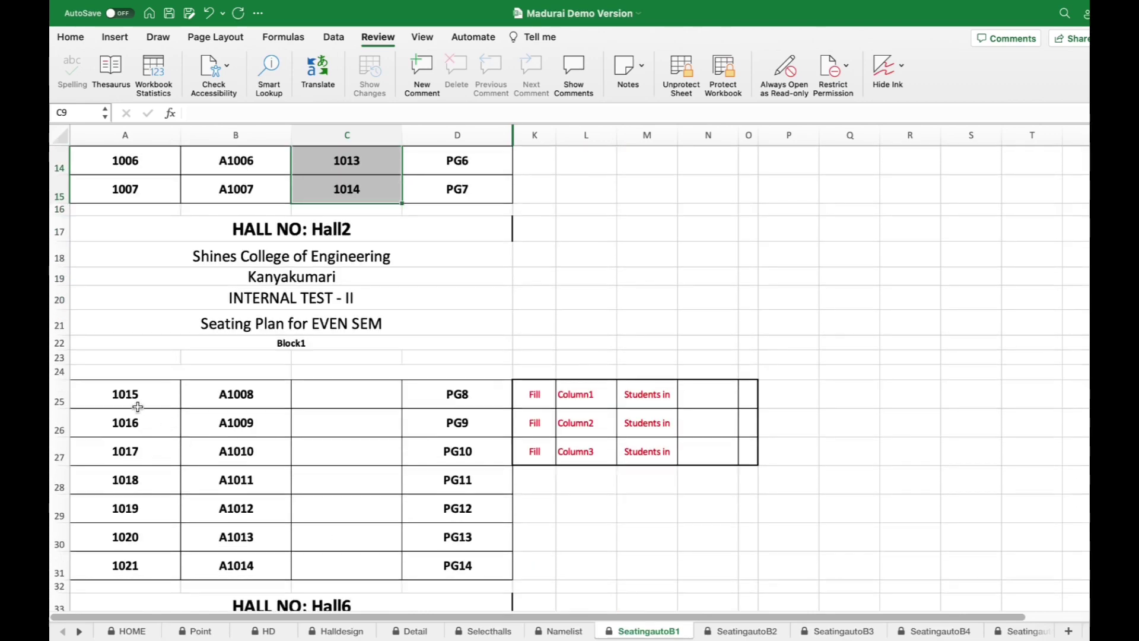
{"action": "left_click", "coordinate": [138, 406]}
{"action": "scroll", "coordinate": [424, 424], "scroll_direction": "up", "scroll_amount": 5}
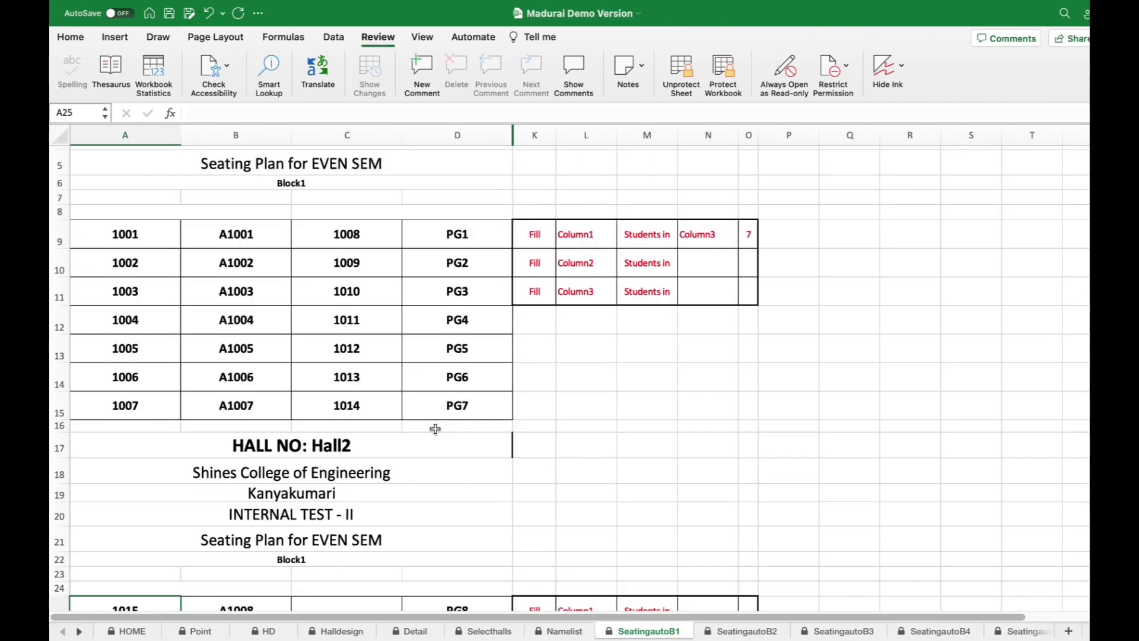
{"action": "scroll", "coordinate": [435, 428], "scroll_direction": "up", "scroll_amount": 3}
{"action": "left_click", "coordinate": [747, 307]}
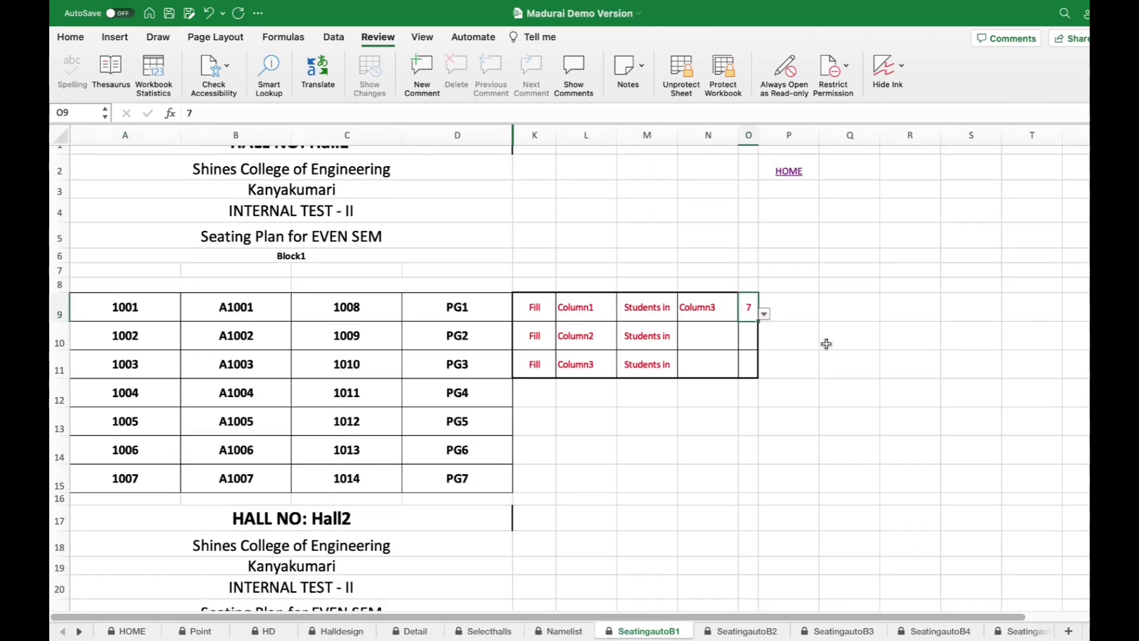
{"action": "key", "text": "Delete"}
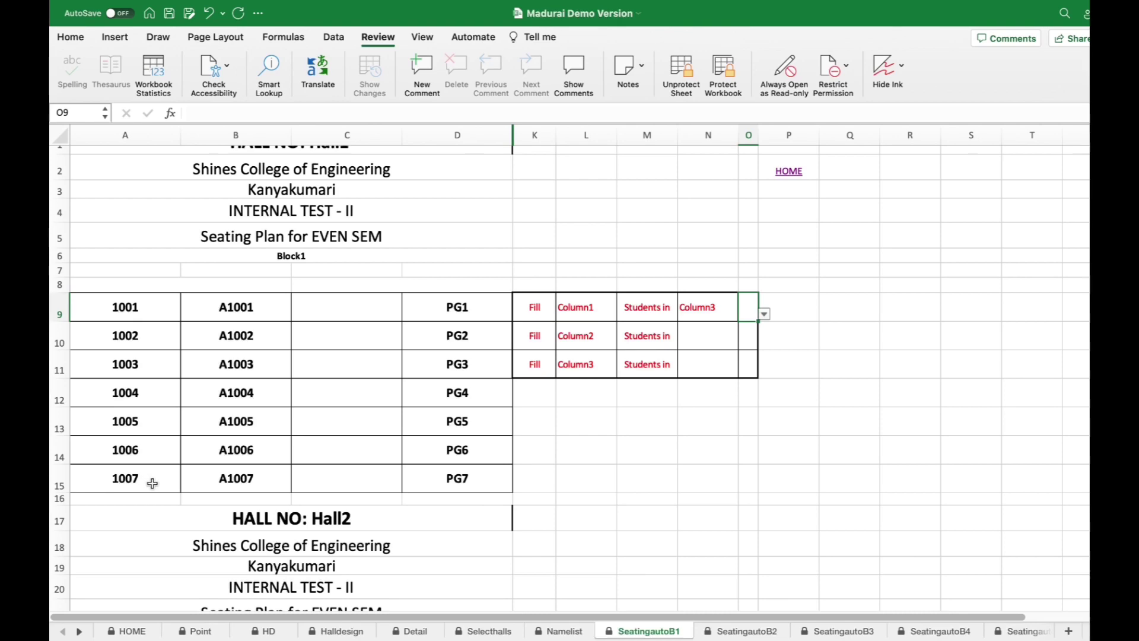
- Check Hall2's roll numbers one by one from 1008 through 1014
{"action": "scroll", "coordinate": [142, 483], "scroll_direction": "down", "scroll_amount": 5}
{"action": "scroll", "coordinate": [158, 474], "scroll_direction": "down", "scroll_amount": 1}
{"action": "left_click", "coordinate": [145, 356]}
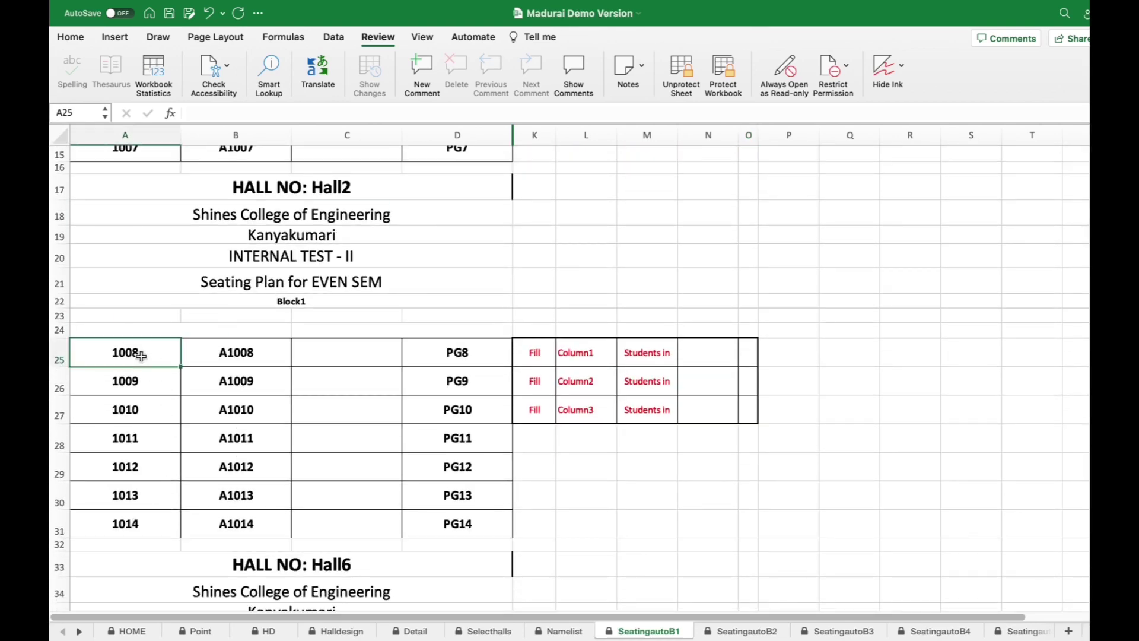
{"action": "left_click", "coordinate": [155, 381]}
{"action": "left_click", "coordinate": [156, 406]}
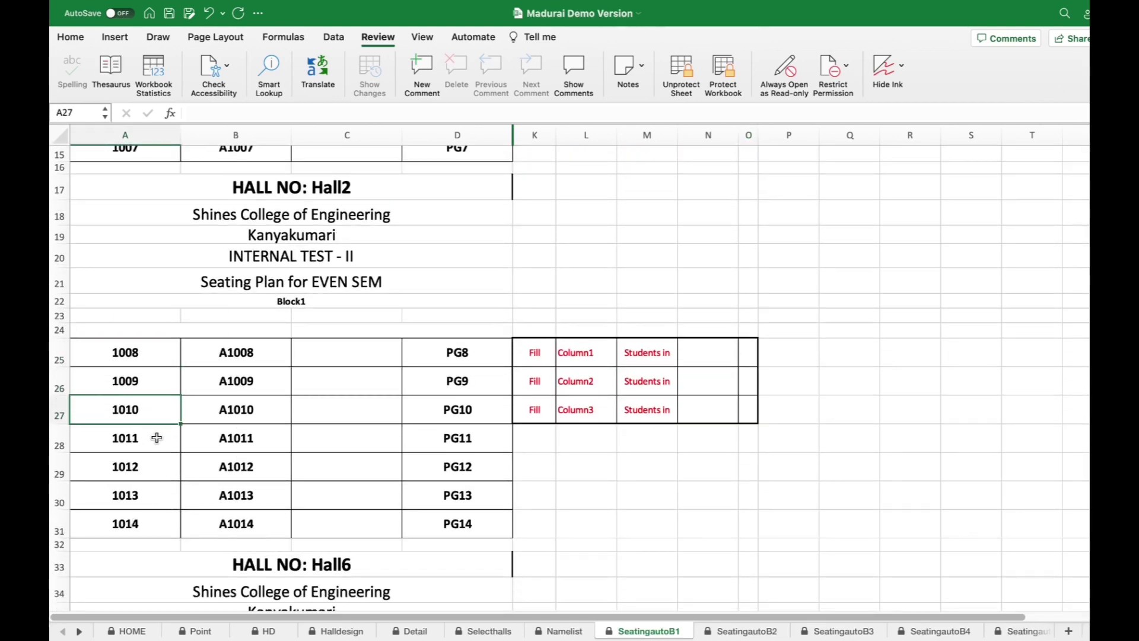
{"action": "left_click", "coordinate": [157, 439]}
{"action": "left_click", "coordinate": [154, 463]}
{"action": "left_click", "coordinate": [156, 493]}
{"action": "left_click", "coordinate": [156, 521]}
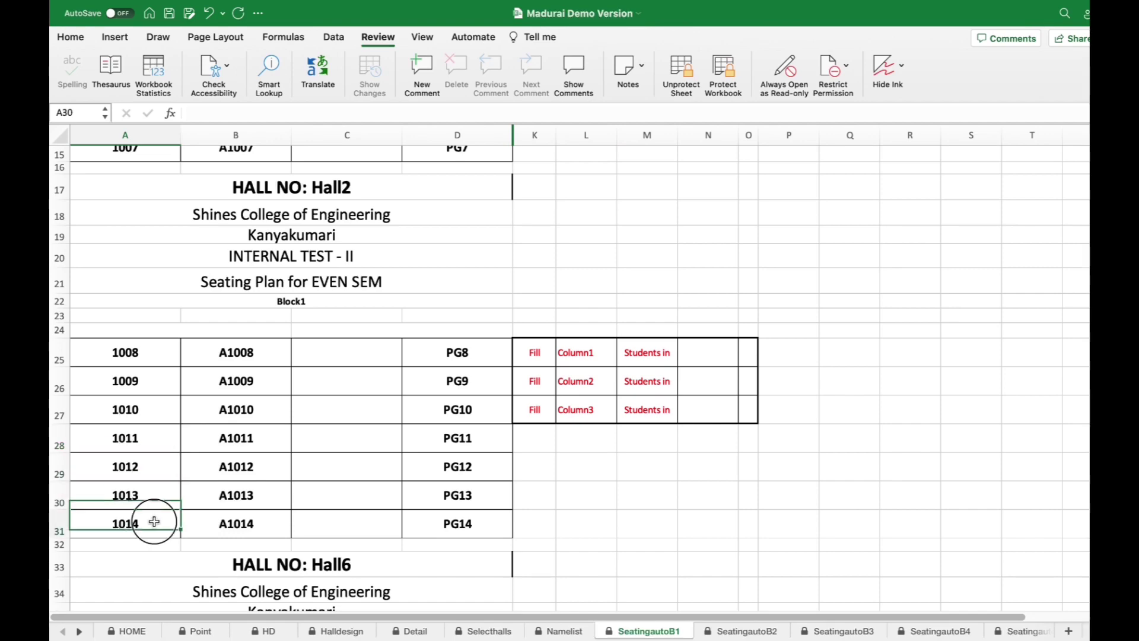
{"action": "left_click", "coordinate": [151, 357]}
{"action": "left_click", "coordinate": [157, 378]}
- Scroll back up and bring up the Print dialog for the seating sheets
{"action": "scroll", "coordinate": [770, 440], "scroll_direction": "up", "scroll_amount": 4}
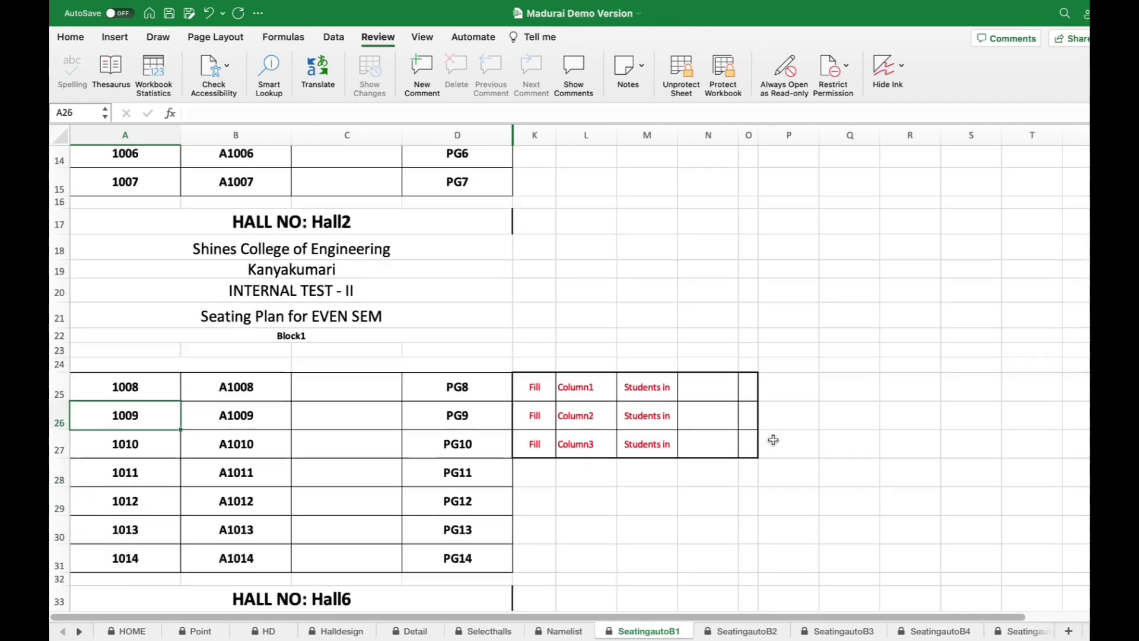
{"action": "scroll", "coordinate": [783, 440], "scroll_direction": "up", "scroll_amount": 2}
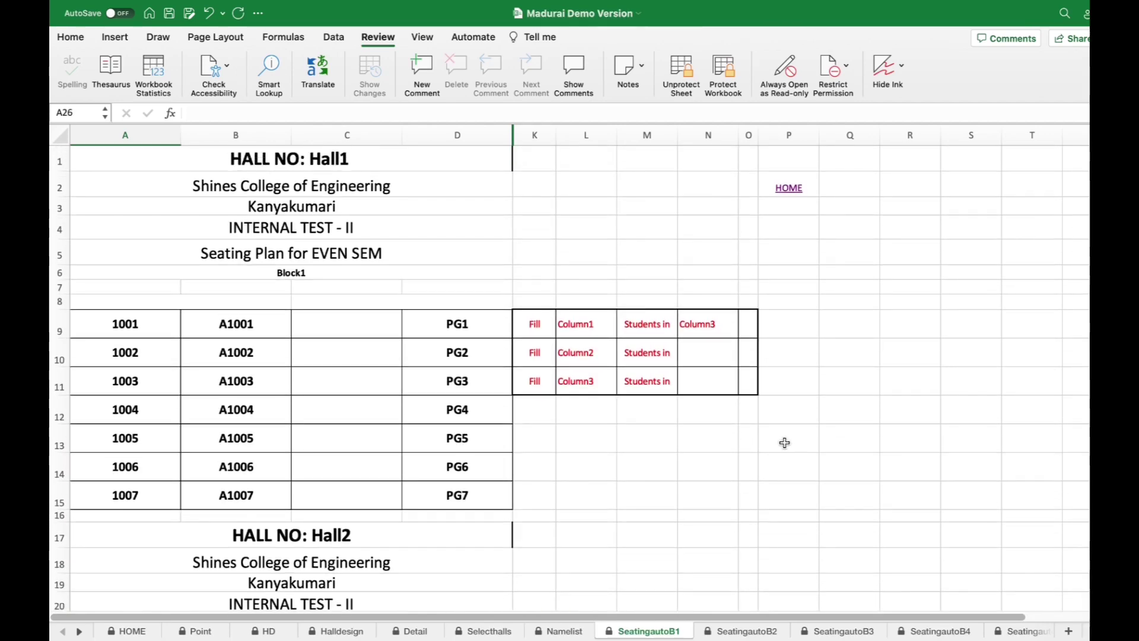
{"action": "key", "text": "super+p"}
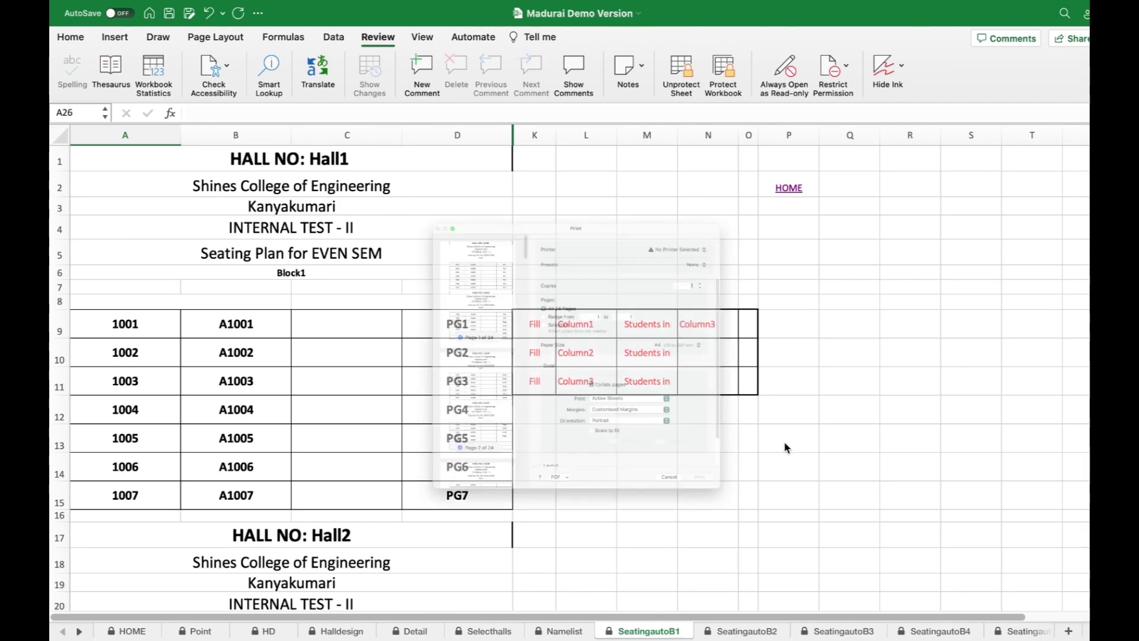
- Export the 24 Block1 seating-plan pages as a PDF opened in Preview
{"action": "left_click", "coordinate": [559, 601]}
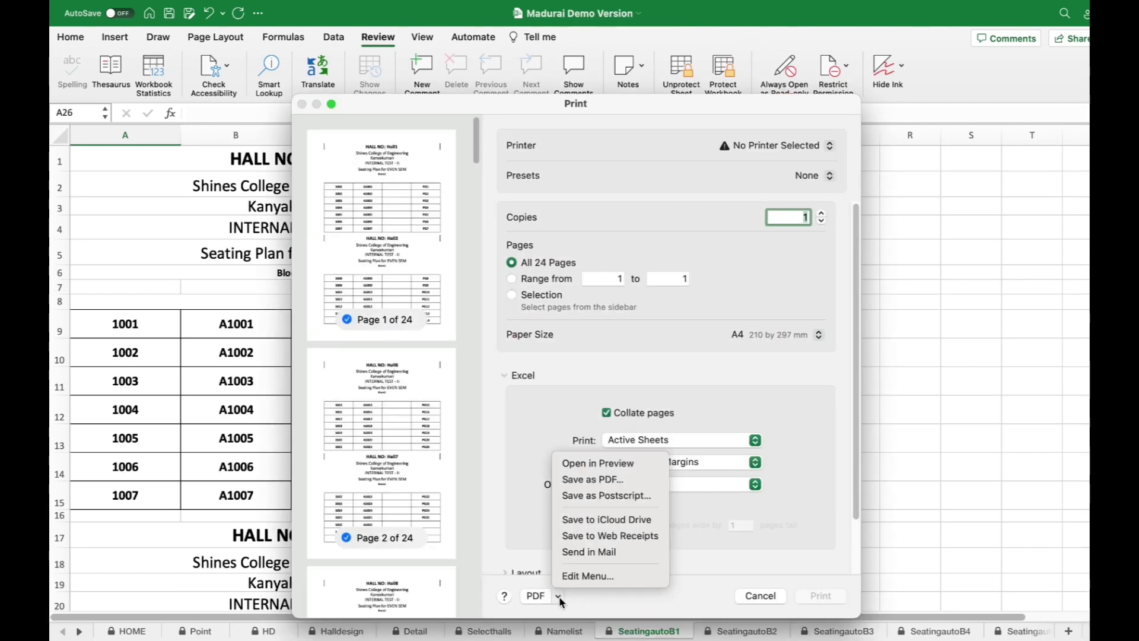
{"action": "left_click", "coordinate": [581, 465]}
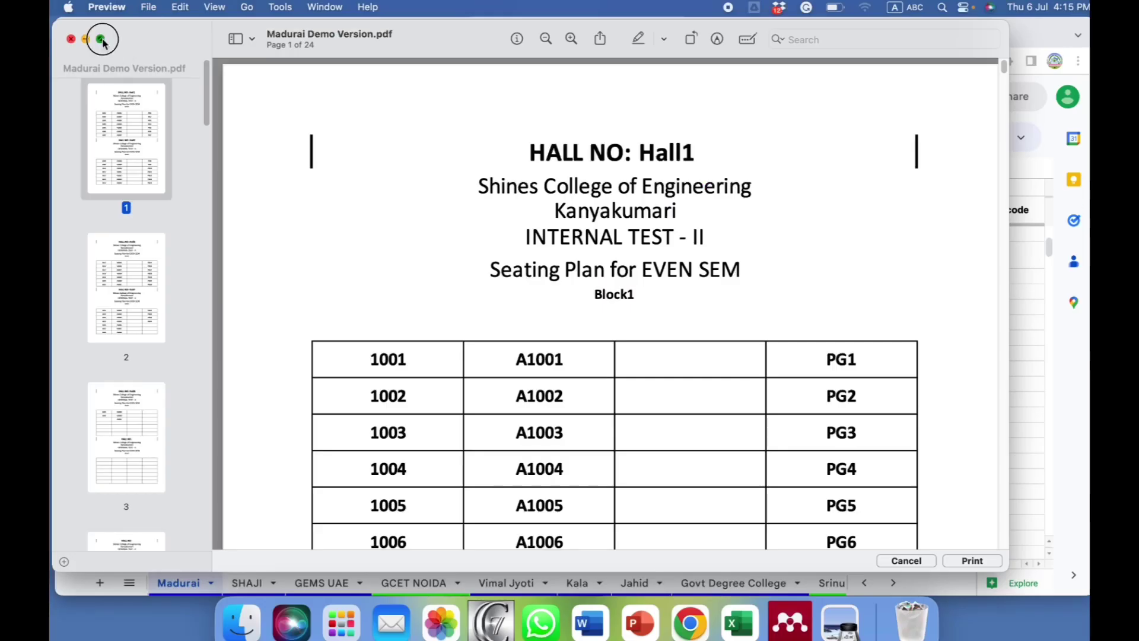
{"action": "left_click", "coordinate": [102, 40]}
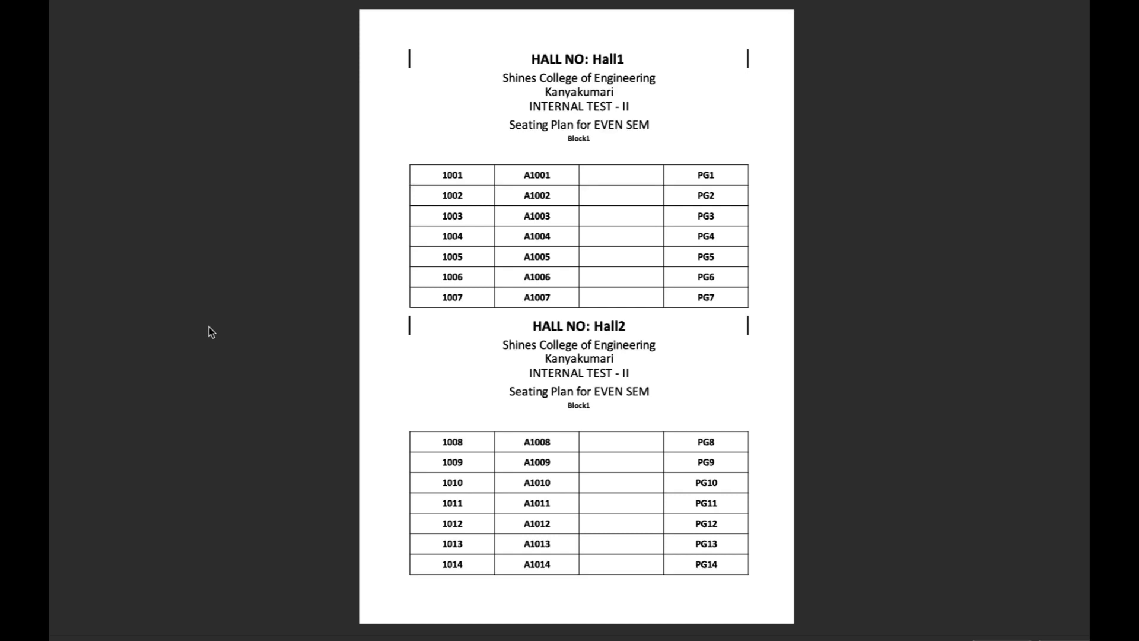
- Scroll the exported pages down to the half-filled Hall8 page, then return to Excel
{"action": "scroll", "coordinate": [117, 276], "scroll_direction": "down", "scroll_amount": 6}
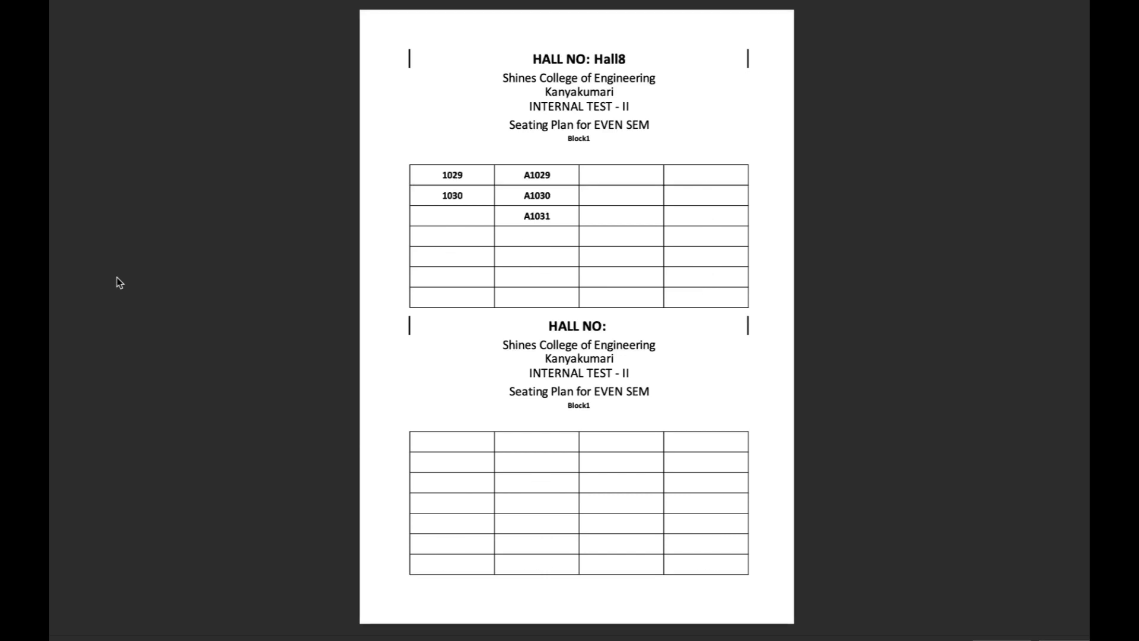
{"action": "scroll", "coordinate": [116, 276], "scroll_direction": "up", "scroll_amount": 6}
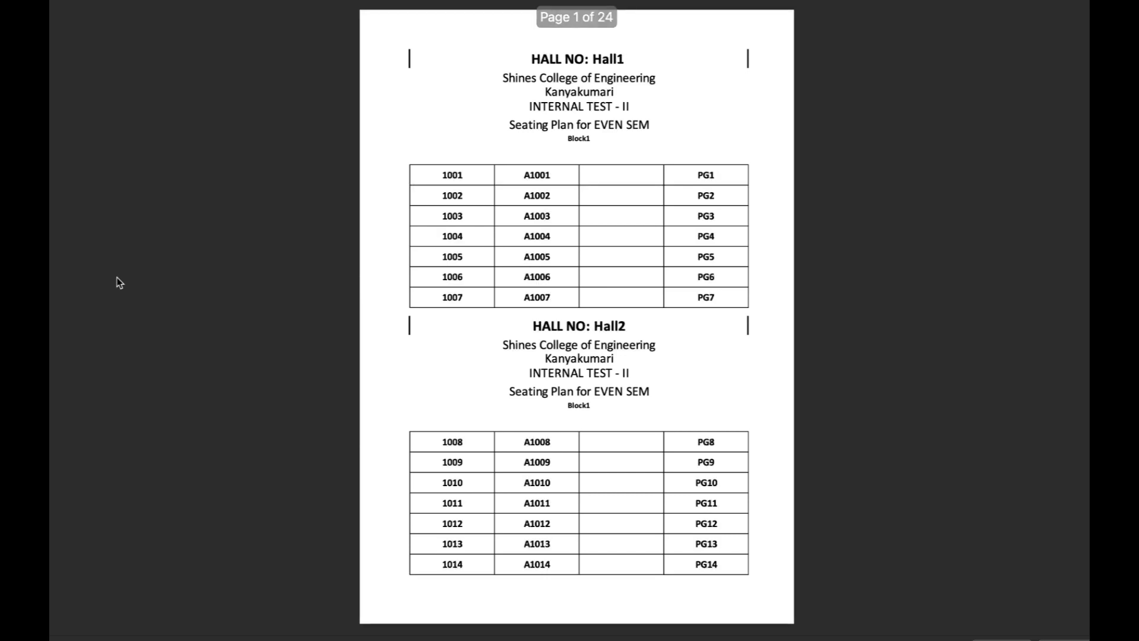
{"action": "scroll", "coordinate": [116, 277], "scroll_direction": "down", "scroll_amount": 2}
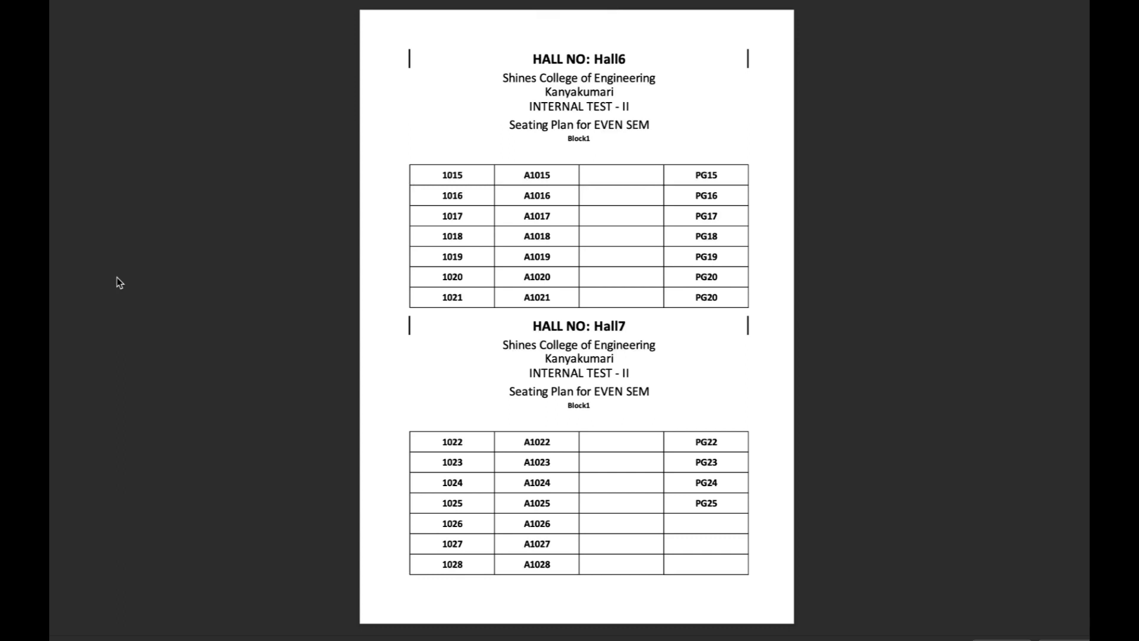
{"action": "scroll", "coordinate": [116, 277], "scroll_direction": "down", "scroll_amount": 2}
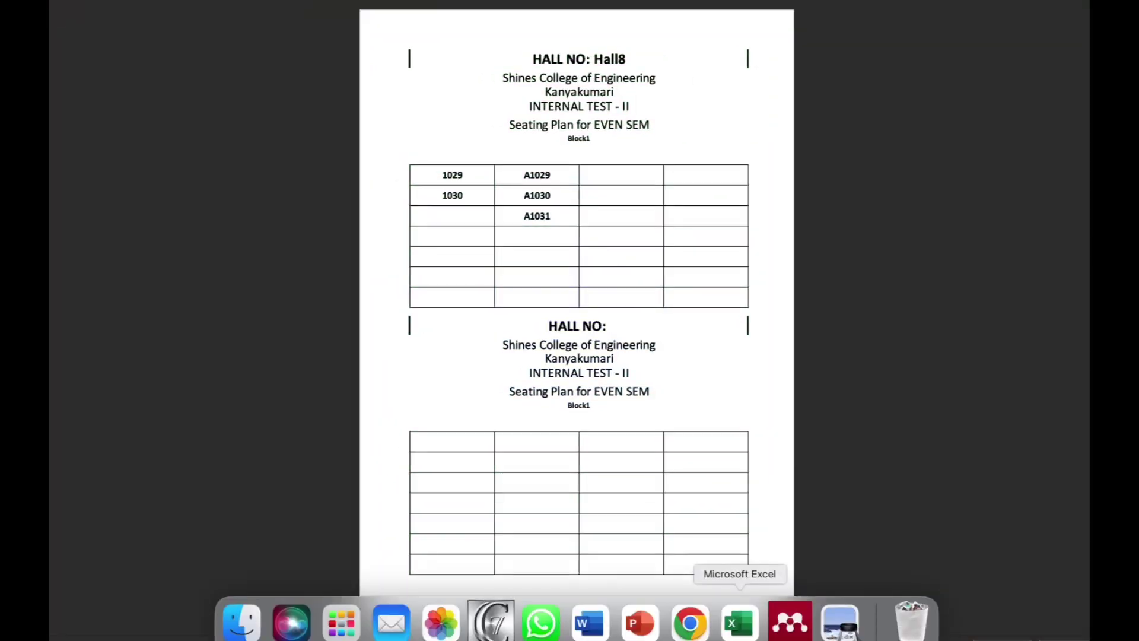
{"action": "left_click", "coordinate": [739, 632]}
- Scroll to the Hall7 seating table and select its first empty third-column seat, C57
{"action": "scroll", "coordinate": [552, 493], "scroll_direction": "down", "scroll_amount": 5}
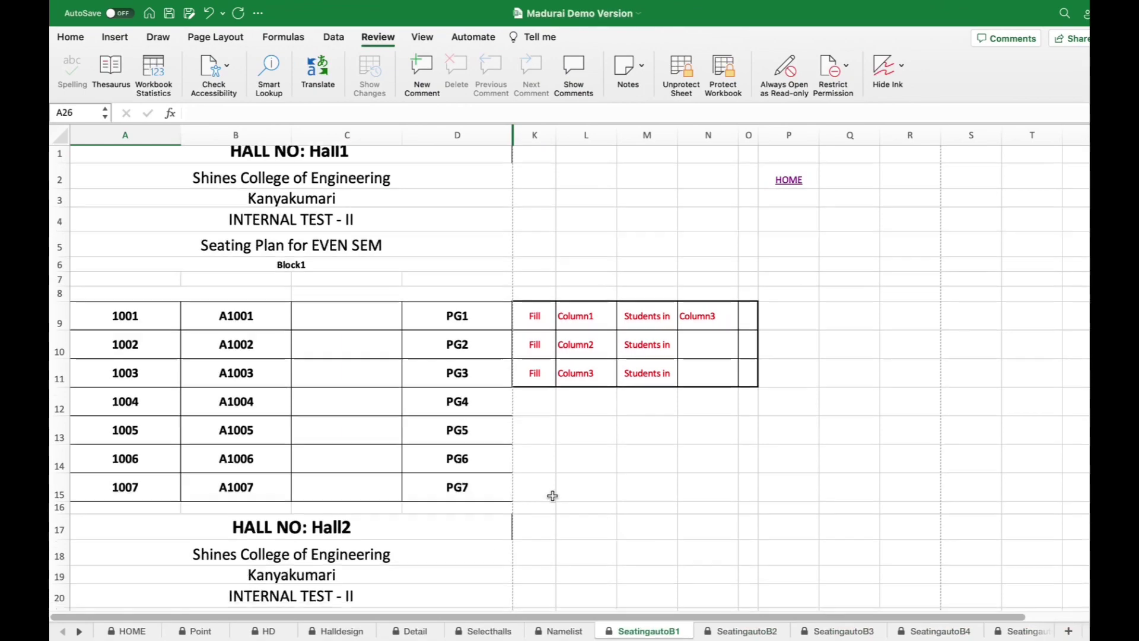
{"action": "scroll", "coordinate": [553, 493], "scroll_direction": "down", "scroll_amount": 15}
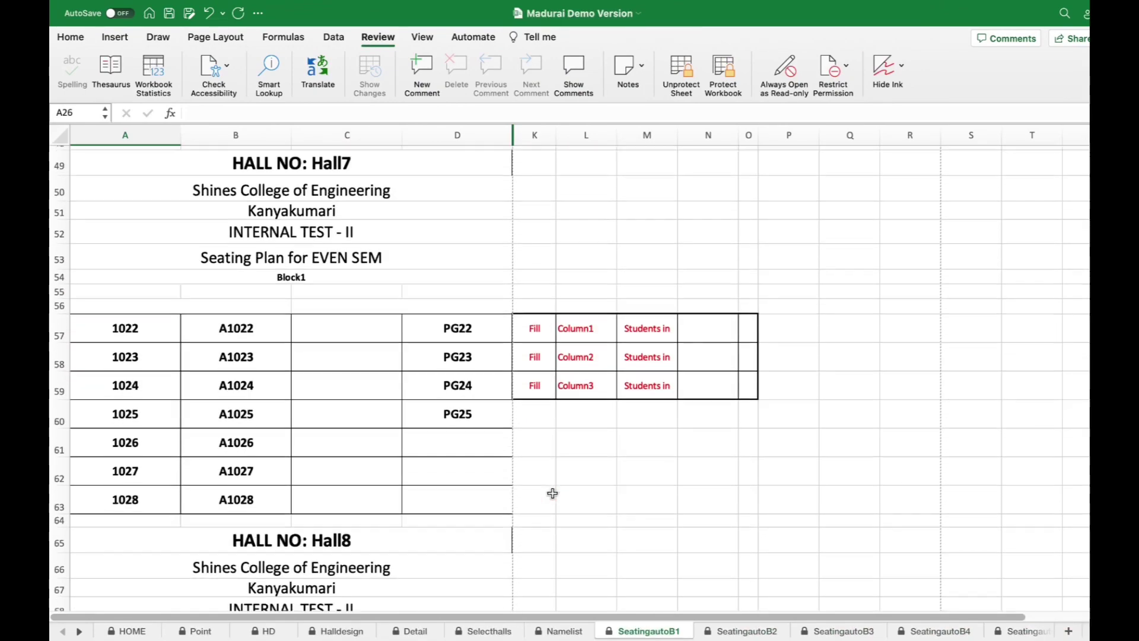
{"action": "scroll", "coordinate": [553, 493], "scroll_direction": "down", "scroll_amount": 4}
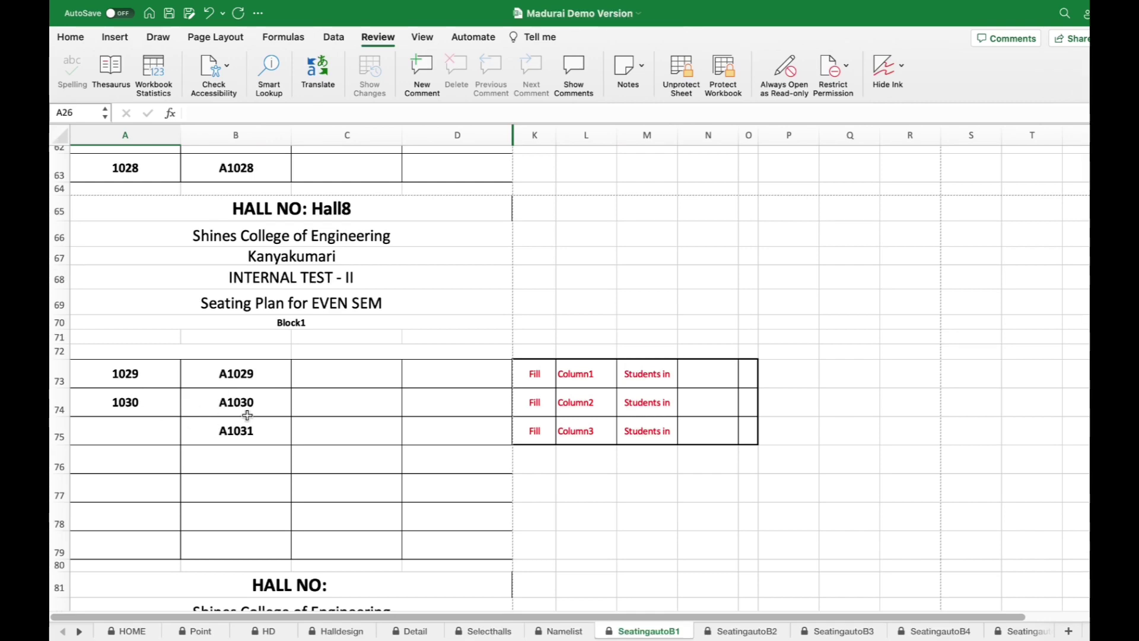
{"action": "scroll", "coordinate": [247, 415], "scroll_direction": "up", "scroll_amount": 4}
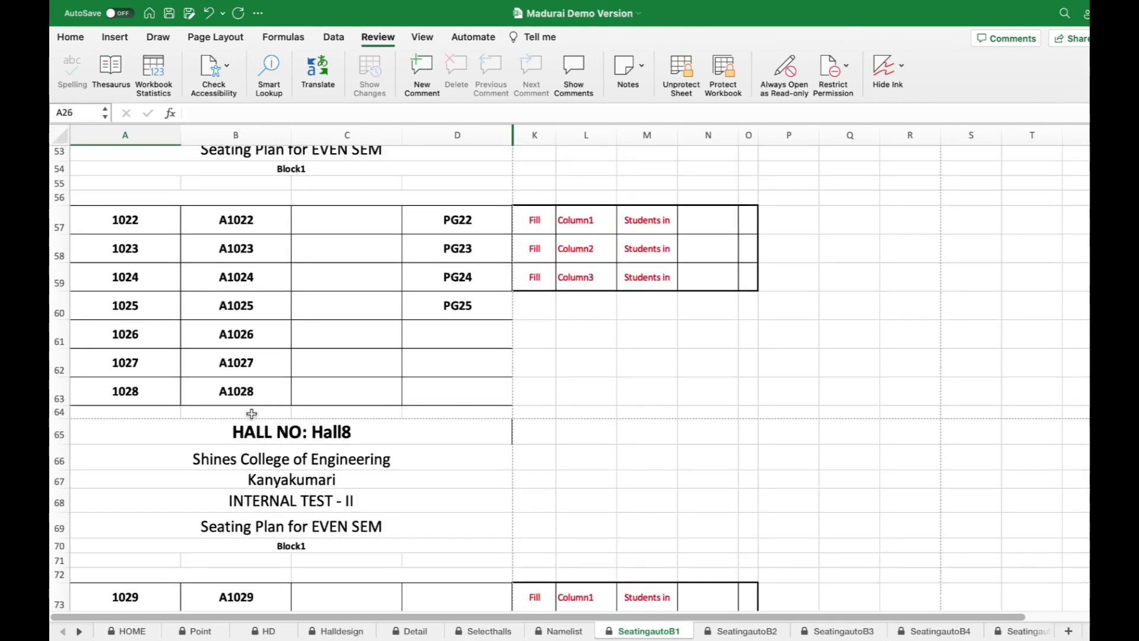
{"action": "scroll", "coordinate": [252, 413], "scroll_direction": "up", "scroll_amount": 2}
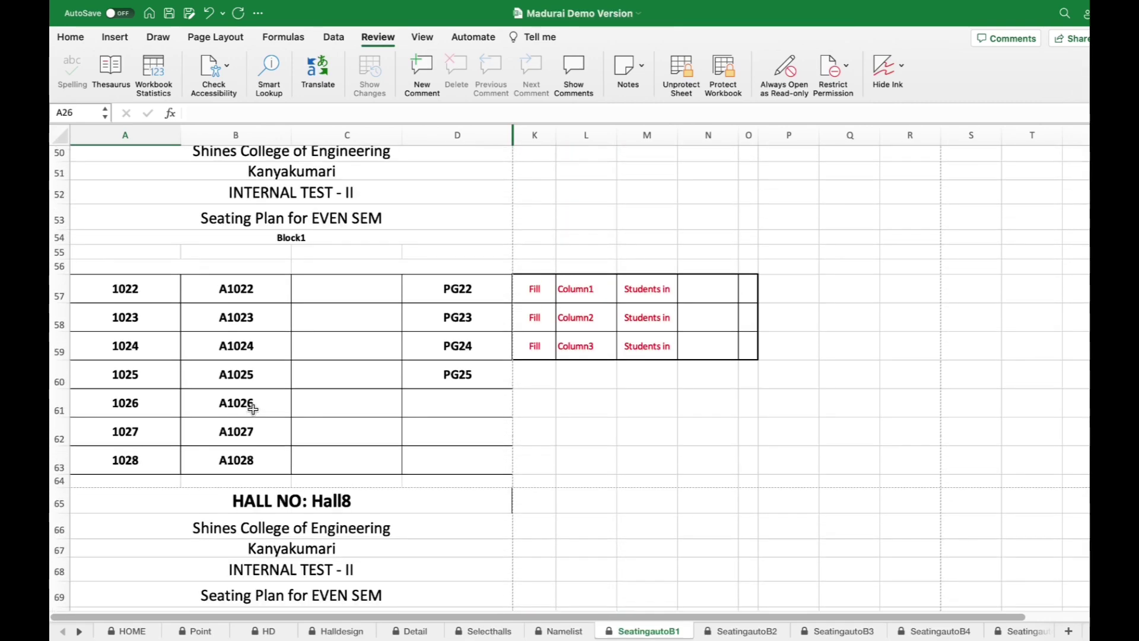
{"action": "left_click", "coordinate": [348, 290]}
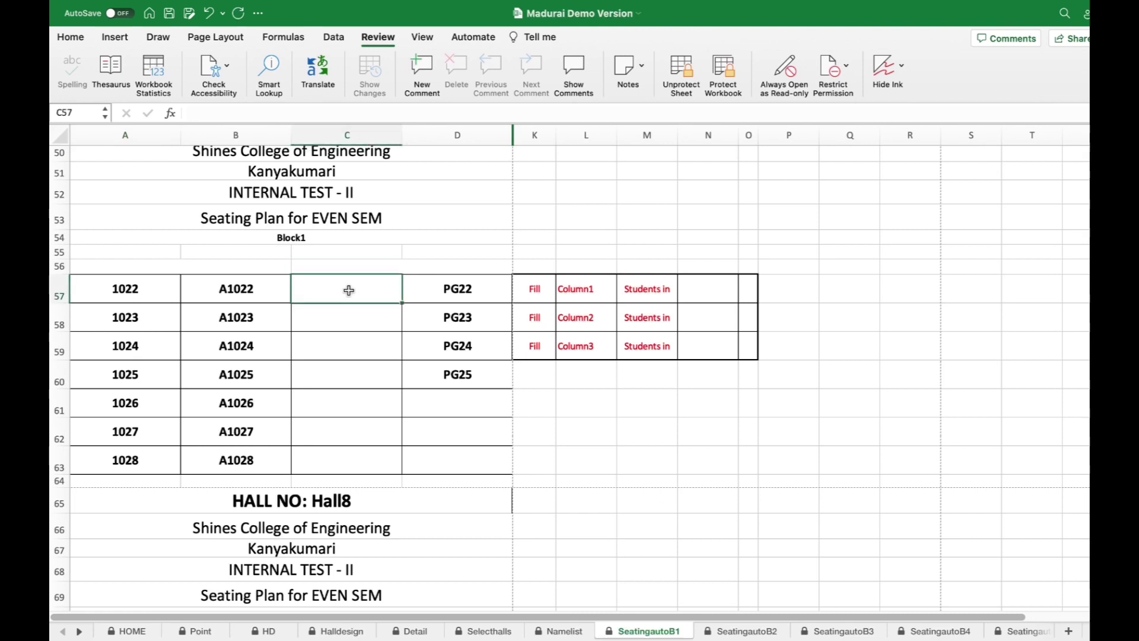
- Set N57 to Column3 and O57 to 2, filling 1029 and 1030 into Hall7
{"action": "left_click", "coordinate": [594, 297]}
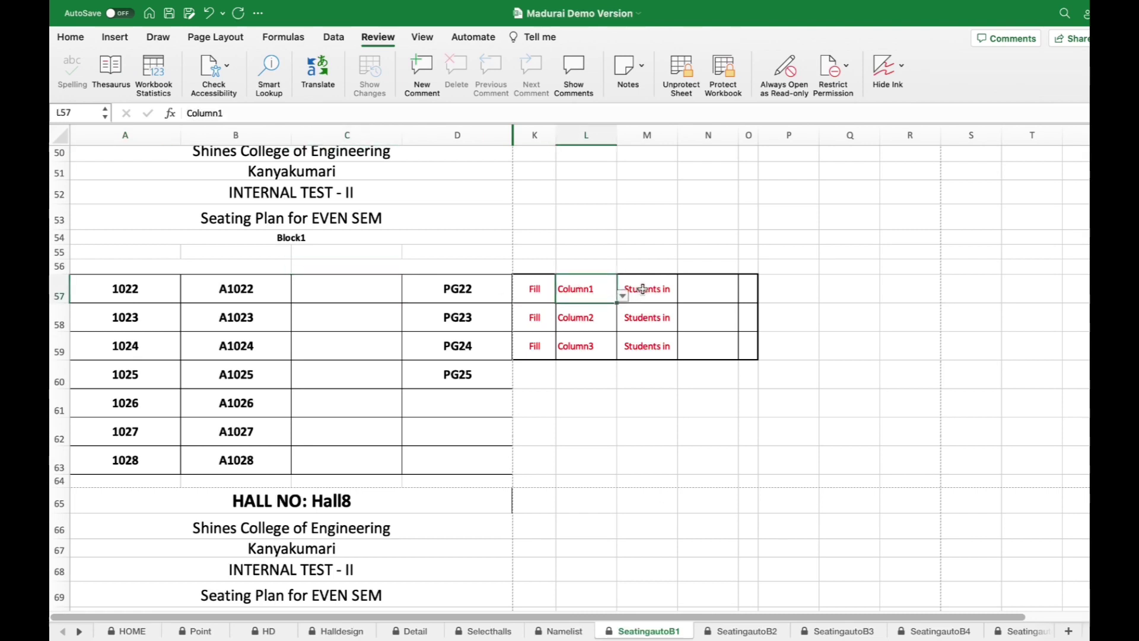
{"action": "left_click", "coordinate": [694, 295]}
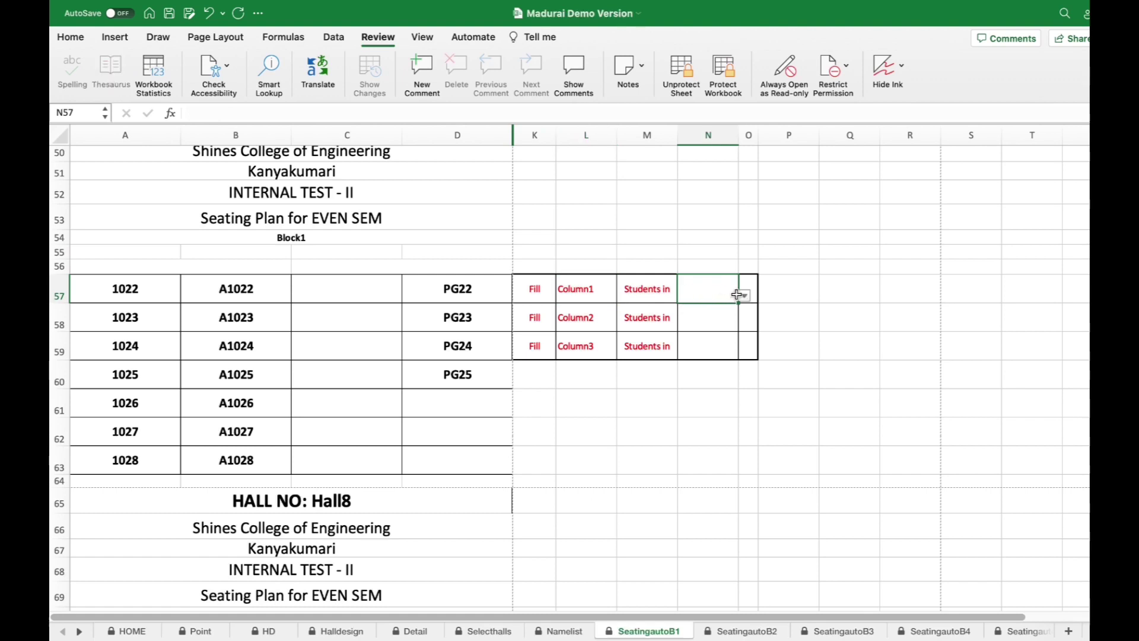
{"action": "left_click", "coordinate": [745, 296]}
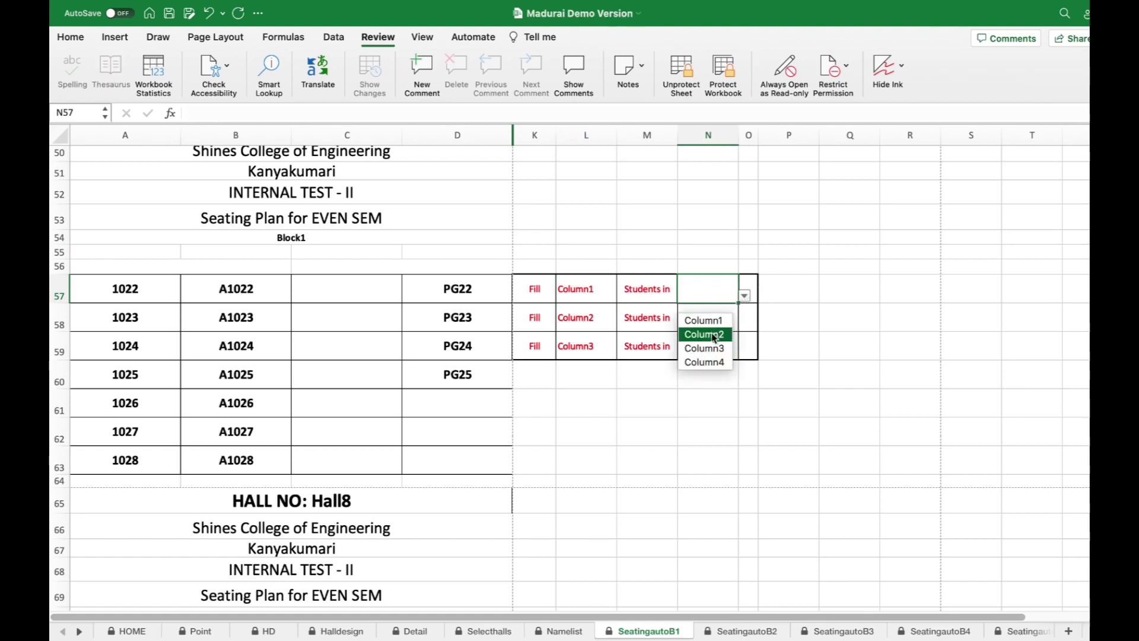
{"action": "key", "text": "Return"}
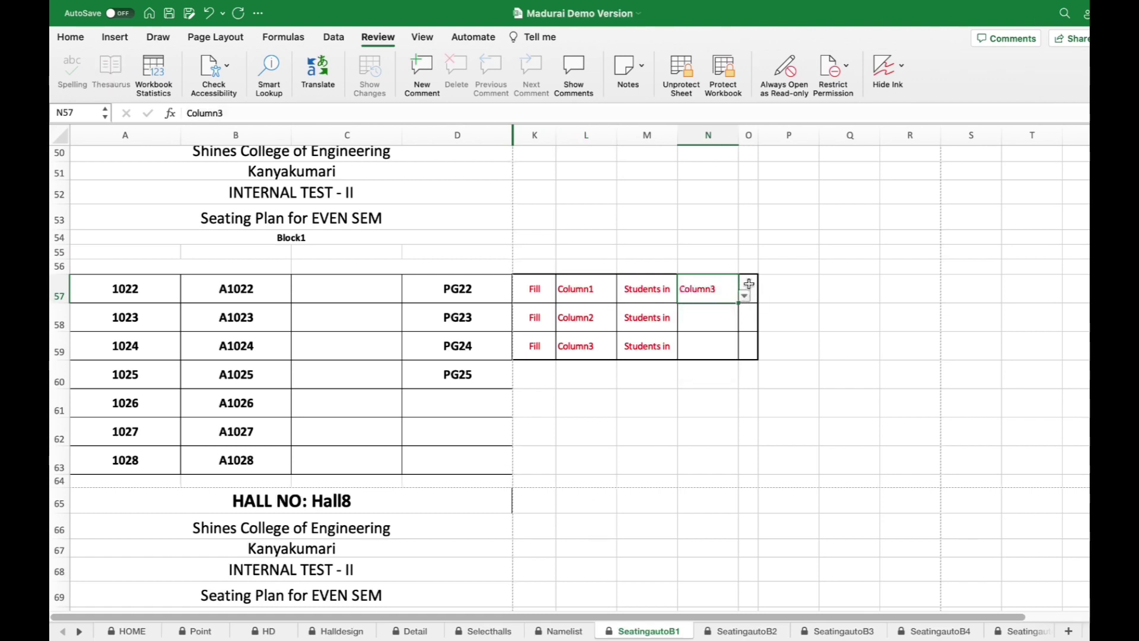
{"action": "left_click", "coordinate": [746, 287]}
{"action": "scroll", "coordinate": [657, 455], "scroll_direction": "down", "scroll_amount": 3}
{"action": "scroll", "coordinate": [657, 455], "scroll_direction": "down", "scroll_amount": 1}
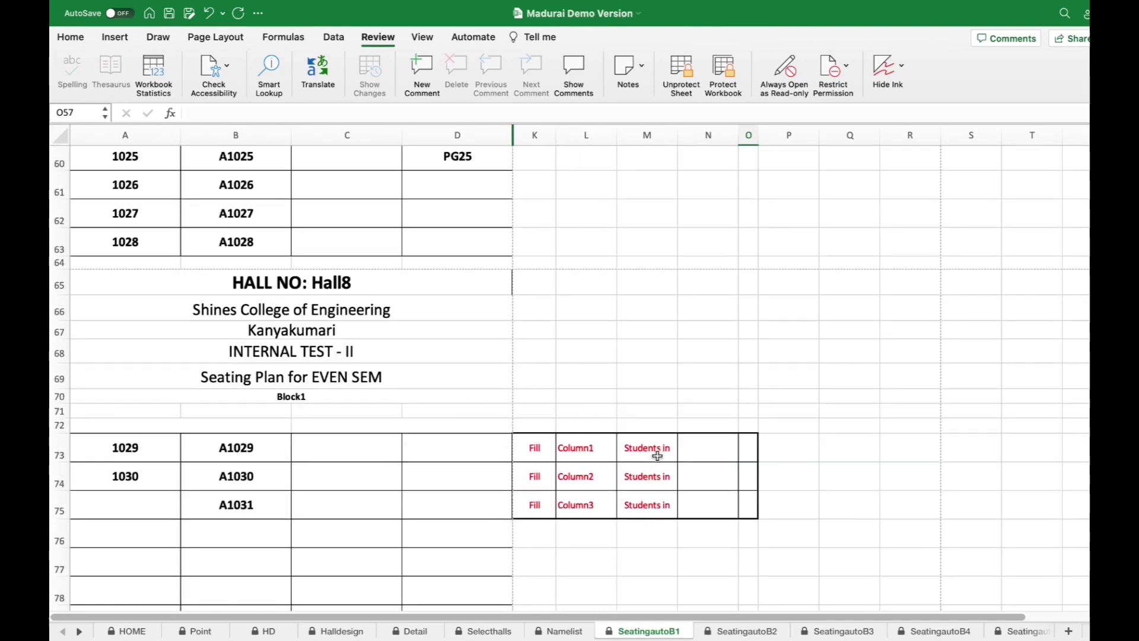
{"action": "scroll", "coordinate": [656, 415], "scroll_direction": "up", "scroll_amount": 3}
{"action": "left_click", "coordinate": [766, 277]}
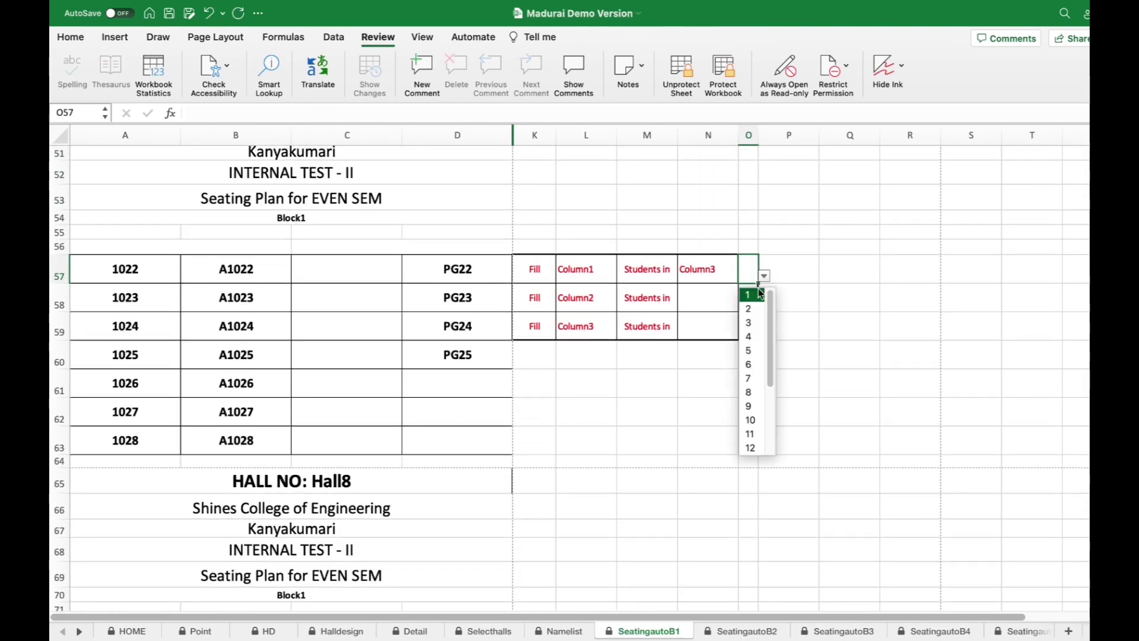
{"action": "key", "text": "Return"}
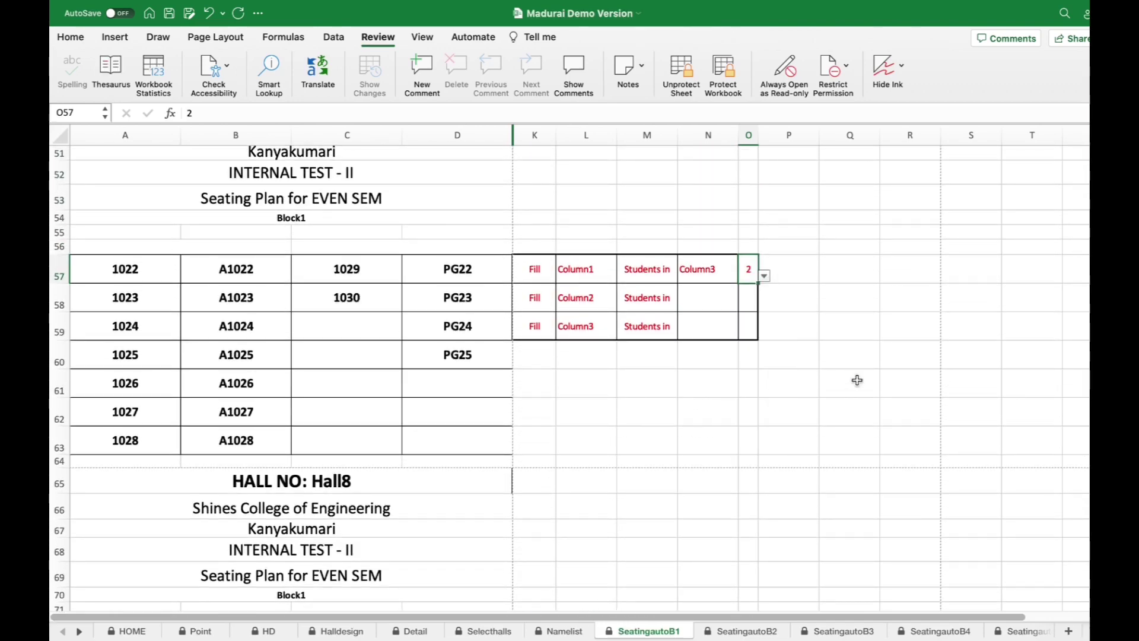
{"action": "scroll", "coordinate": [623, 511], "scroll_direction": "down", "scroll_amount": 4}
{"action": "scroll", "coordinate": [451, 383], "scroll_direction": "up", "scroll_amount": 4}
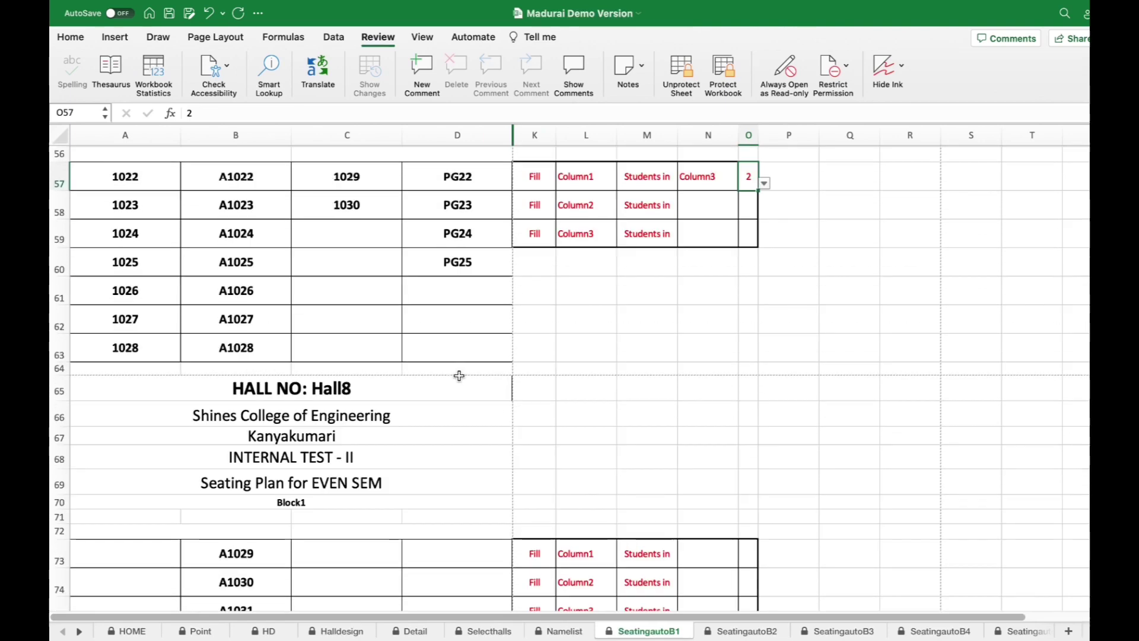
- Set N58 to Column3 and O58 to 3, filling A1029–A1031 into Hall7's third column
{"action": "left_click", "coordinate": [579, 327]}
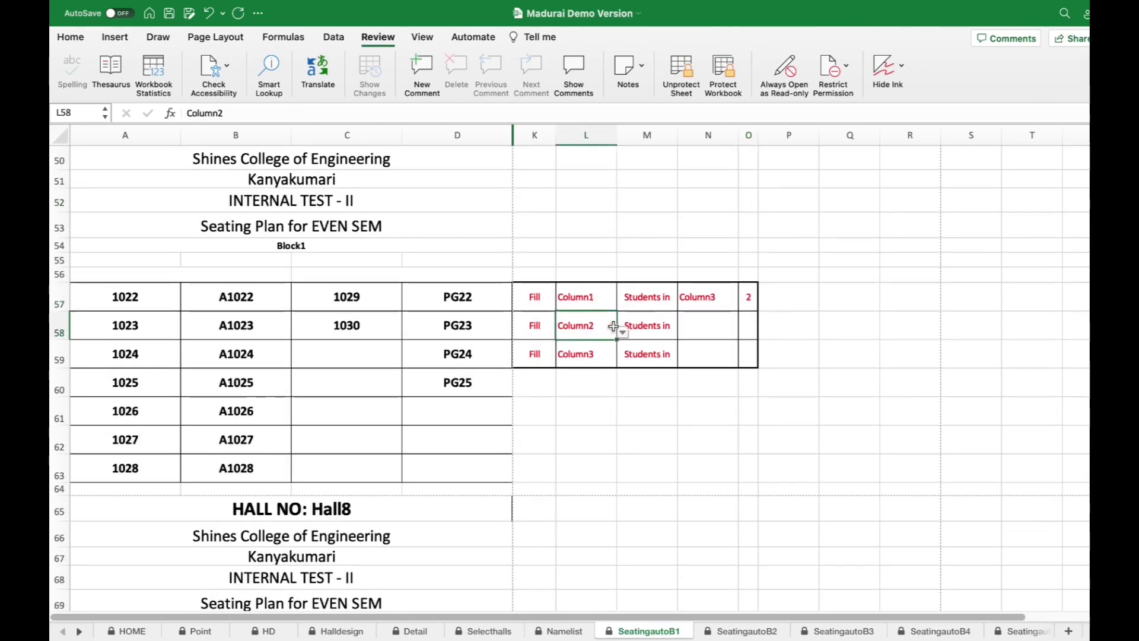
{"action": "left_click", "coordinate": [623, 334]}
{"action": "left_click", "coordinate": [624, 334]}
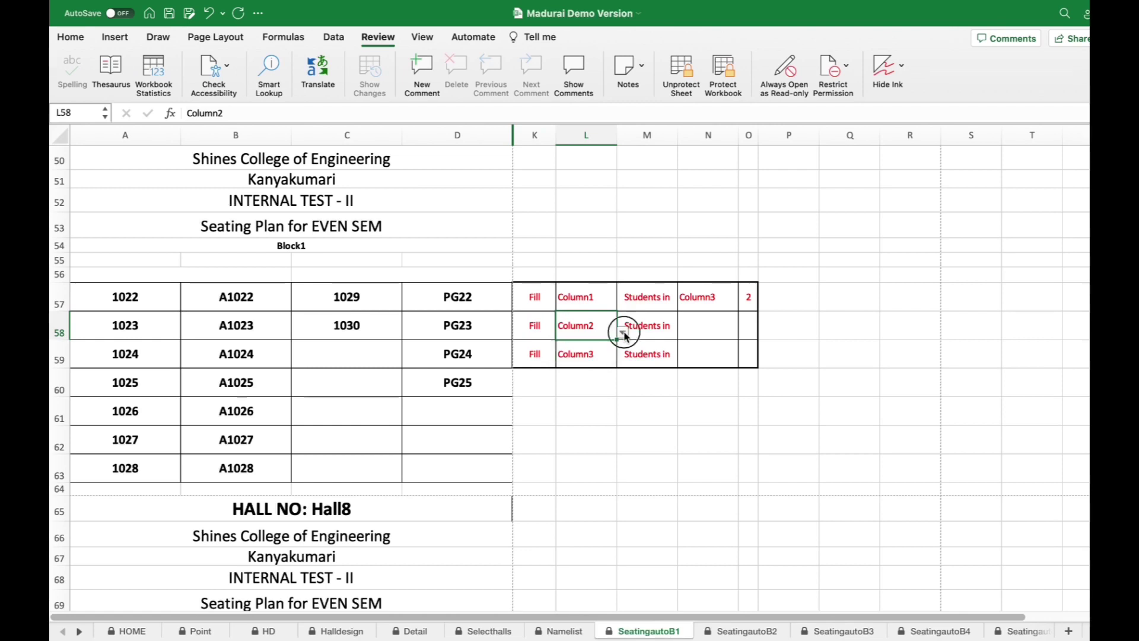
{"action": "left_click", "coordinate": [706, 330]}
{"action": "left_click", "coordinate": [745, 334]}
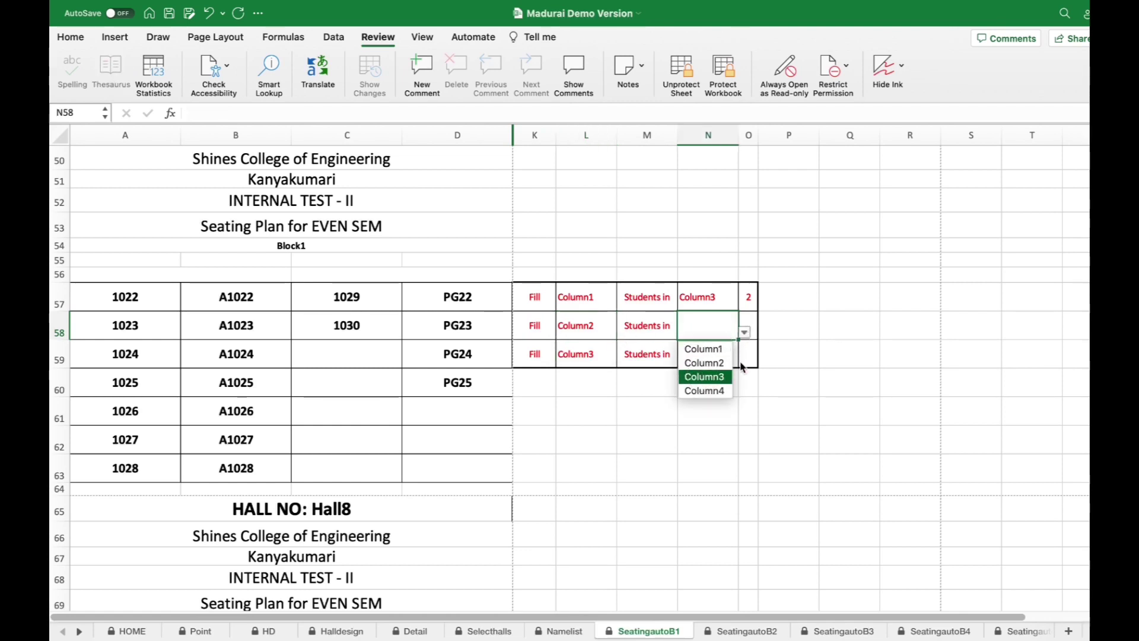
{"action": "left_click", "coordinate": [715, 377]}
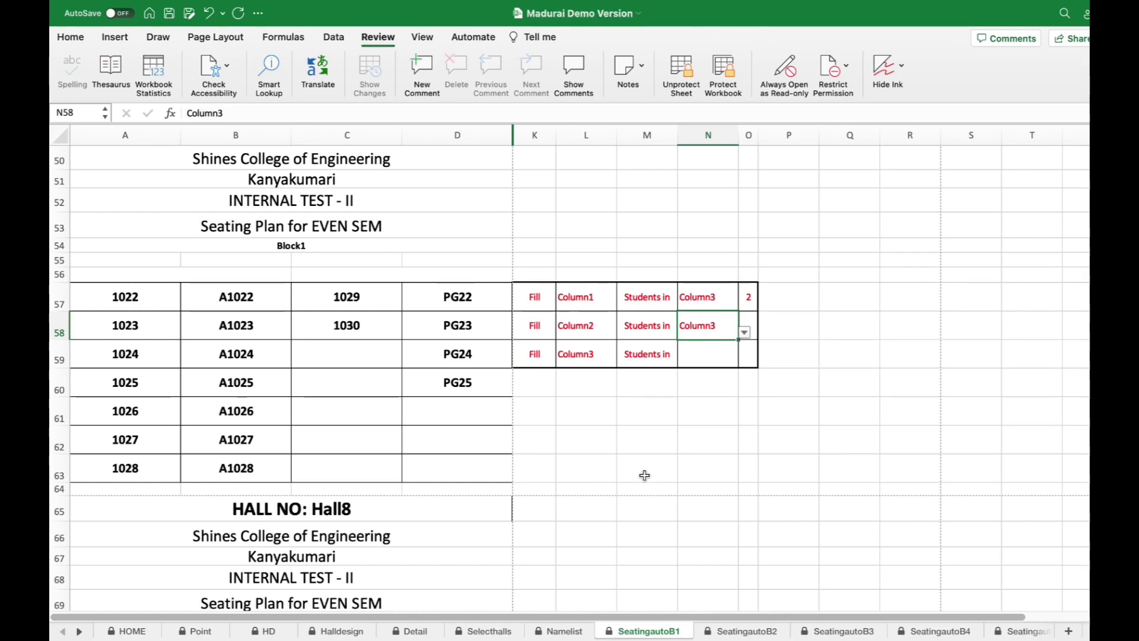
{"action": "left_click", "coordinate": [645, 474]}
{"action": "scroll", "coordinate": [645, 474], "scroll_direction": "down", "scroll_amount": 5}
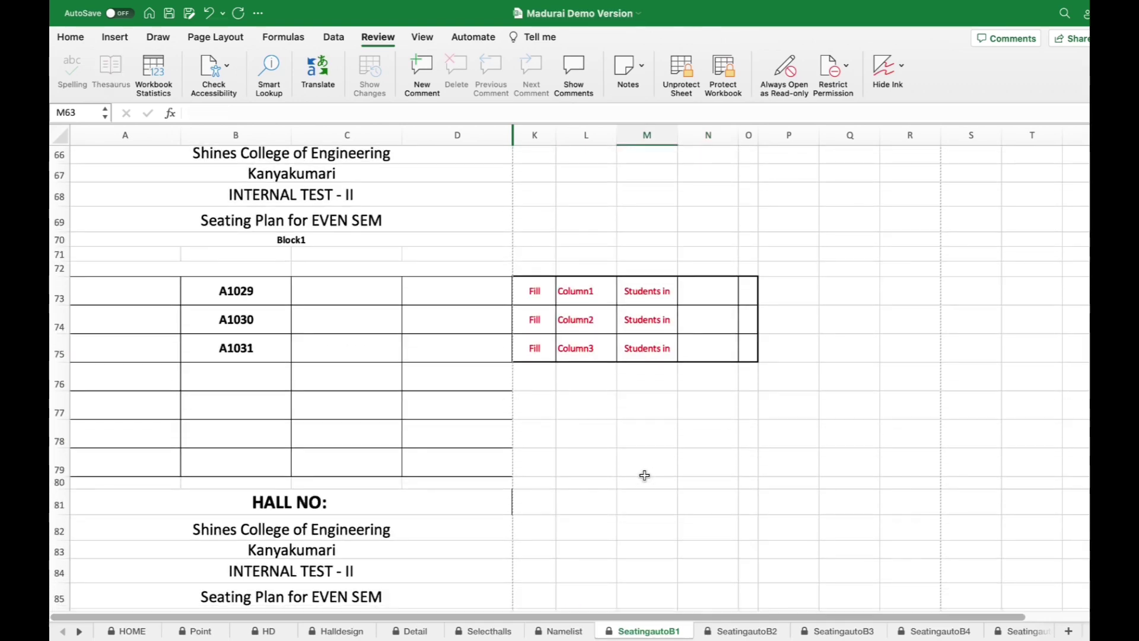
{"action": "scroll", "coordinate": [647, 475], "scroll_direction": "up", "scroll_amount": 2}
{"action": "scroll", "coordinate": [648, 473], "scroll_direction": "up", "scroll_amount": 3}
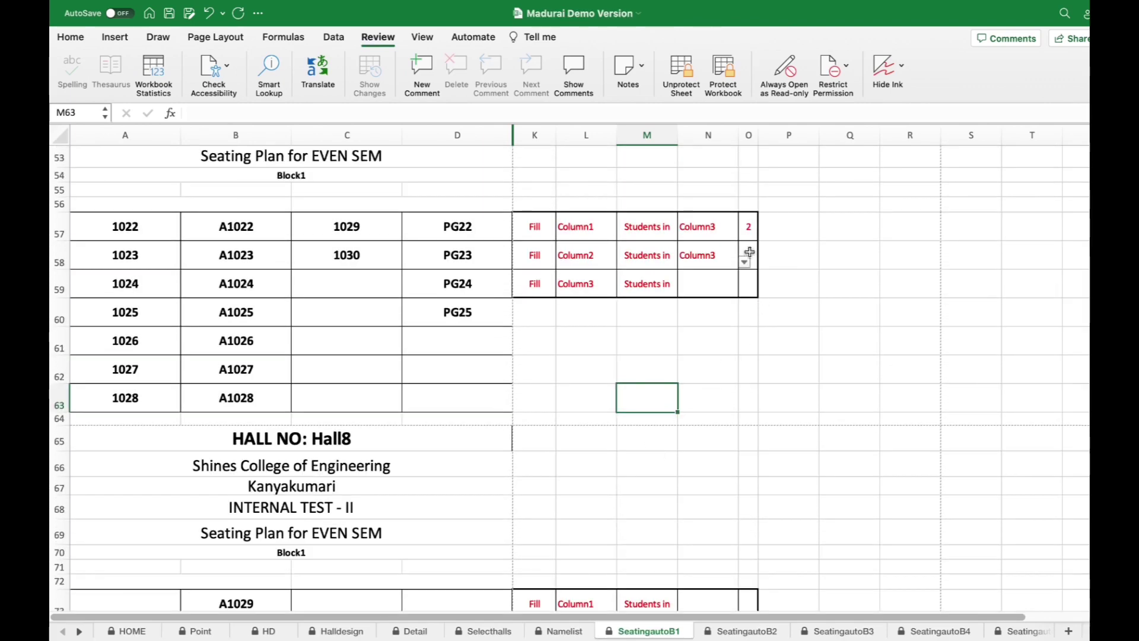
{"action": "left_click", "coordinate": [749, 252]}
{"action": "left_click", "coordinate": [764, 262]}
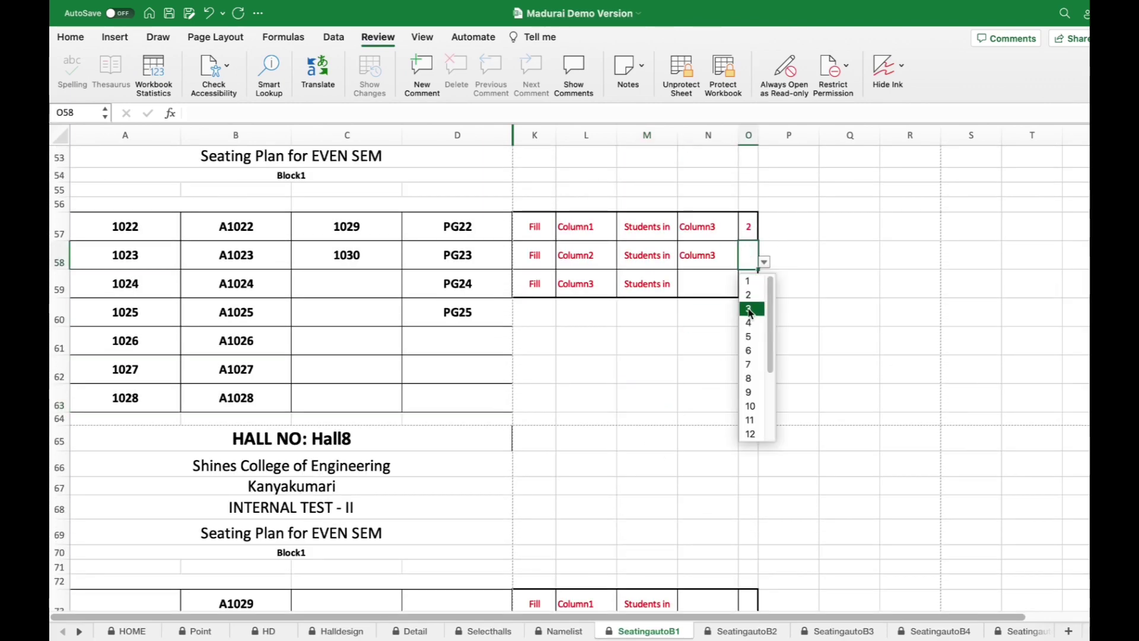
{"action": "key", "text": "Return"}
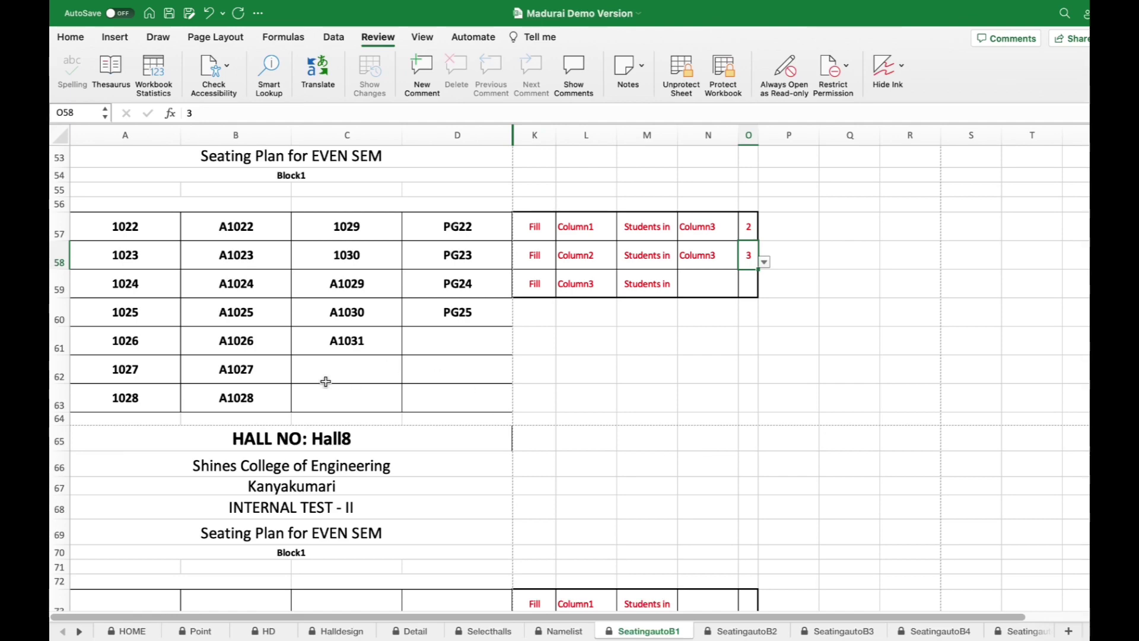
{"action": "scroll", "coordinate": [415, 442], "scroll_direction": "down", "scroll_amount": 4}
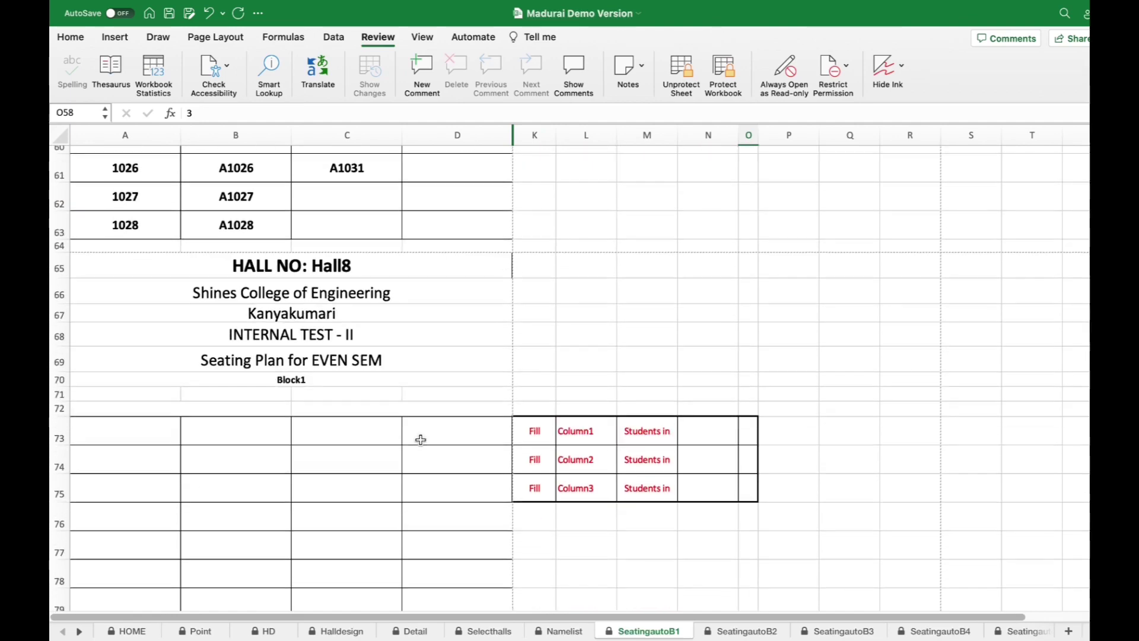
{"action": "scroll", "coordinate": [438, 403], "scroll_direction": "up", "scroll_amount": 2}
{"action": "scroll", "coordinate": [436, 408], "scroll_direction": "up", "scroll_amount": 4}
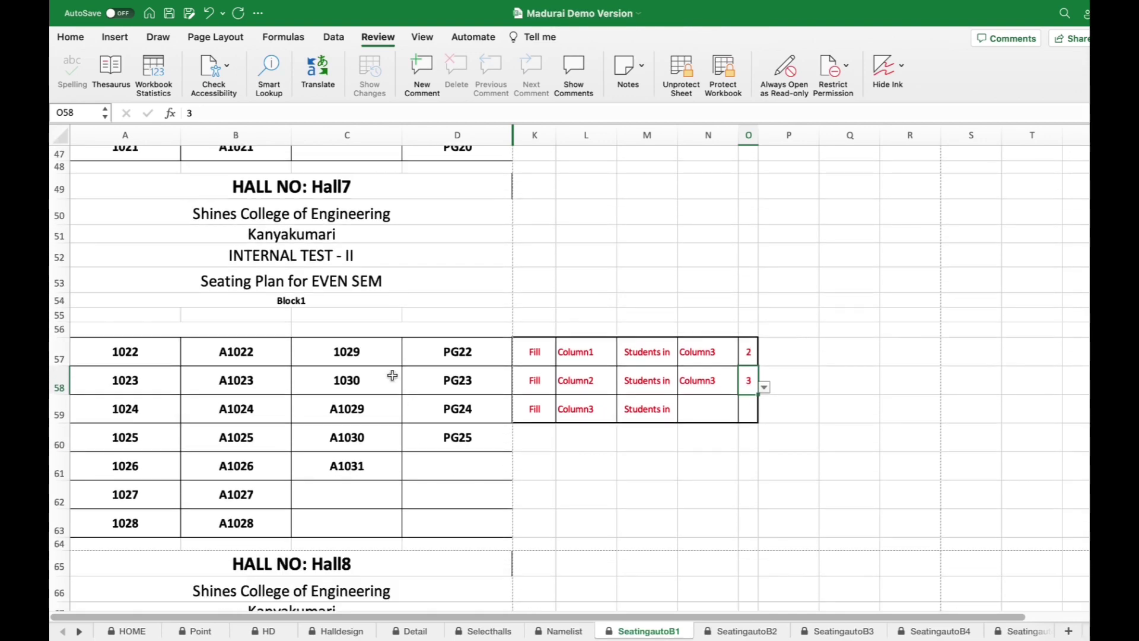
{"action": "scroll", "coordinate": [392, 375], "scroll_direction": "up", "scroll_amount": 8}
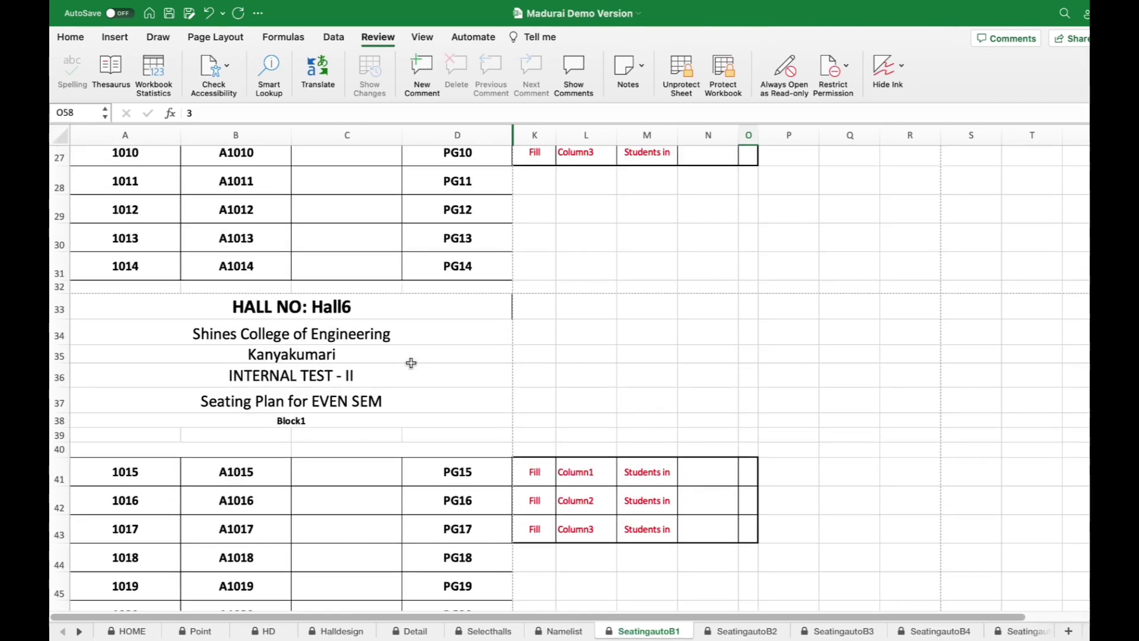
- Open the Block1 attendance sheet from HOME and review its register numbers and Sem/Branch/Section entries
{"action": "scroll", "coordinate": [411, 363], "scroll_direction": "up", "scroll_amount": 7}
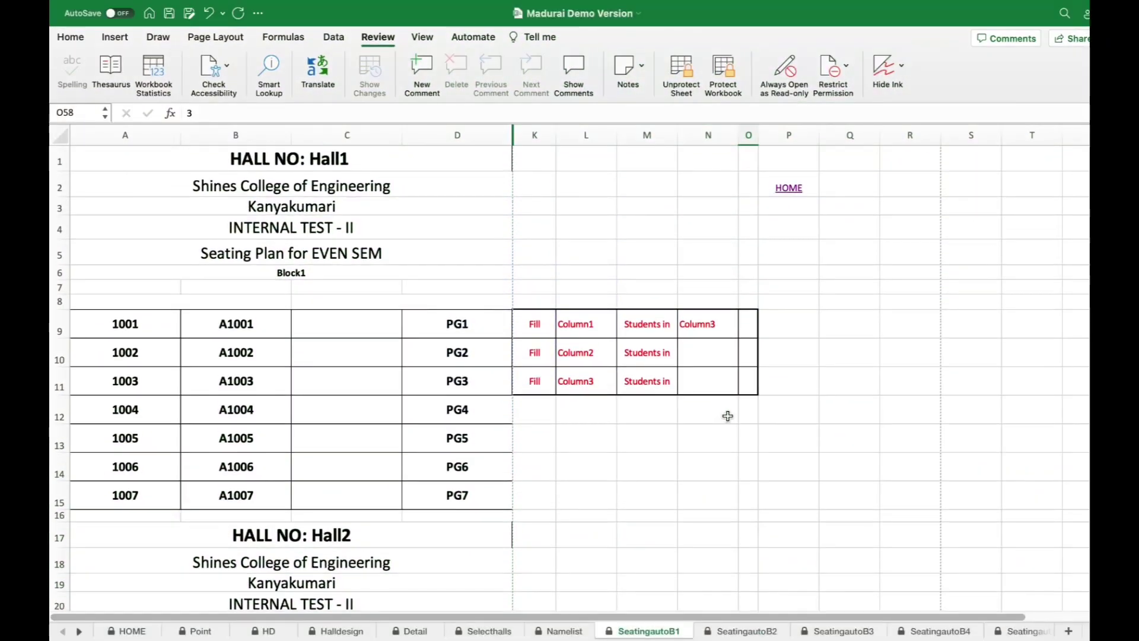
{"action": "left_click", "coordinate": [795, 190]}
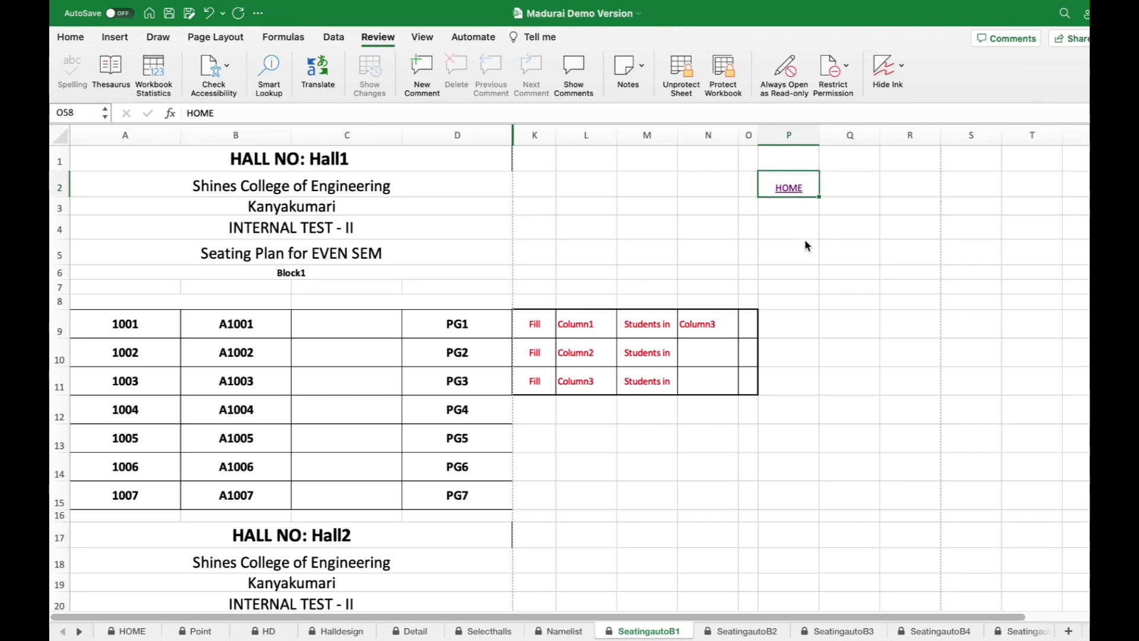
{"action": "left_click", "coordinate": [663, 329]}
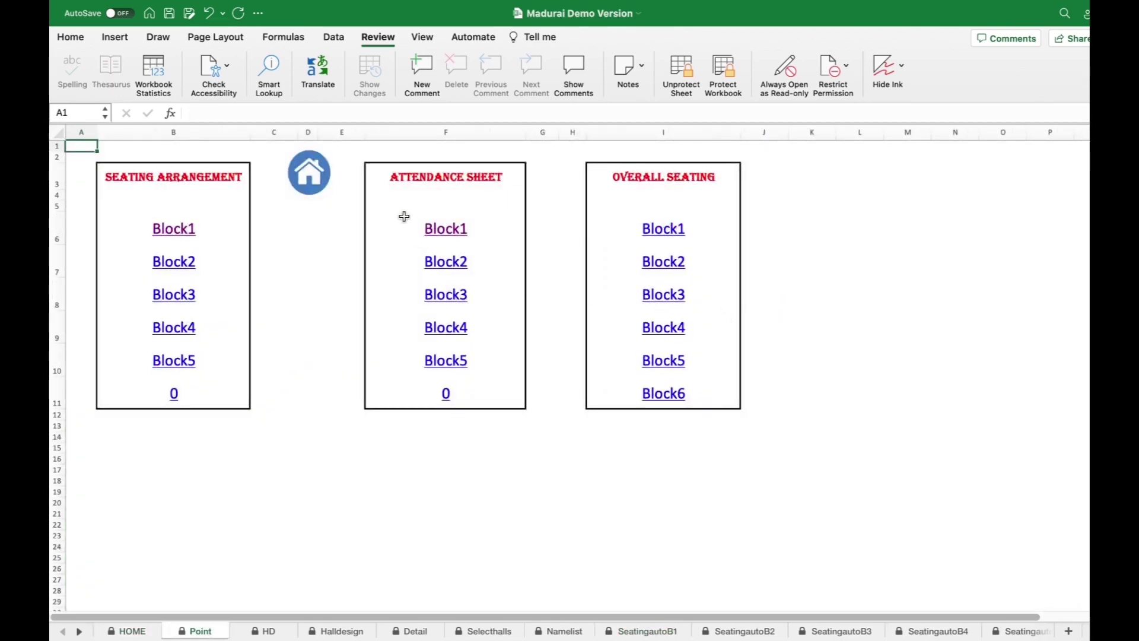
{"action": "left_click", "coordinate": [446, 229]}
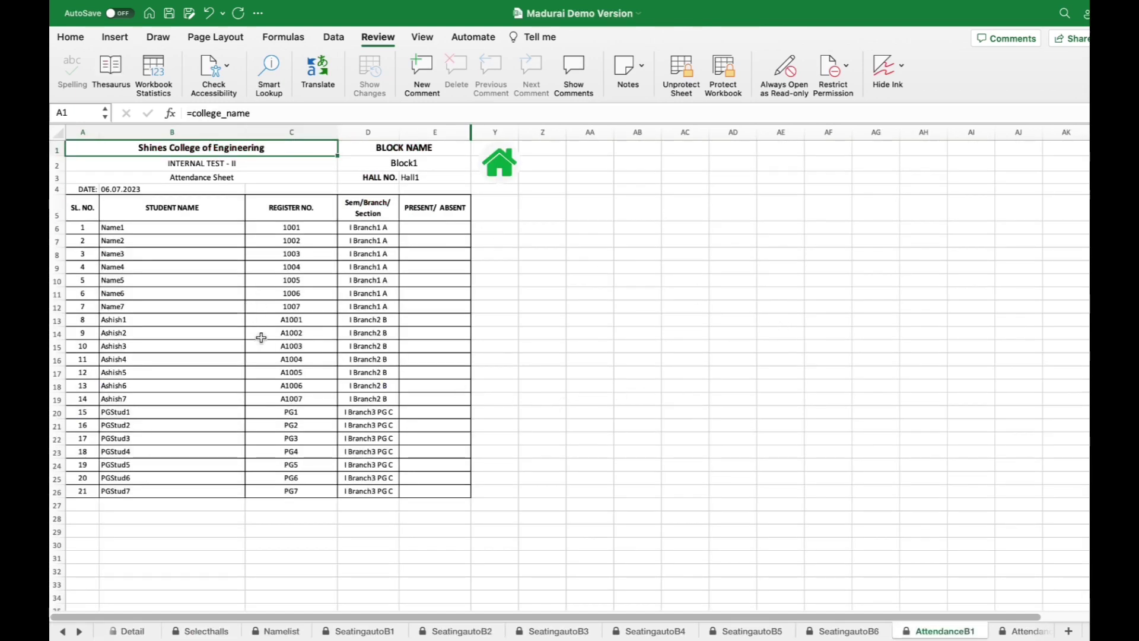
{"action": "left_click_drag", "start_coordinate": [308, 228], "coordinate": [300, 491]}
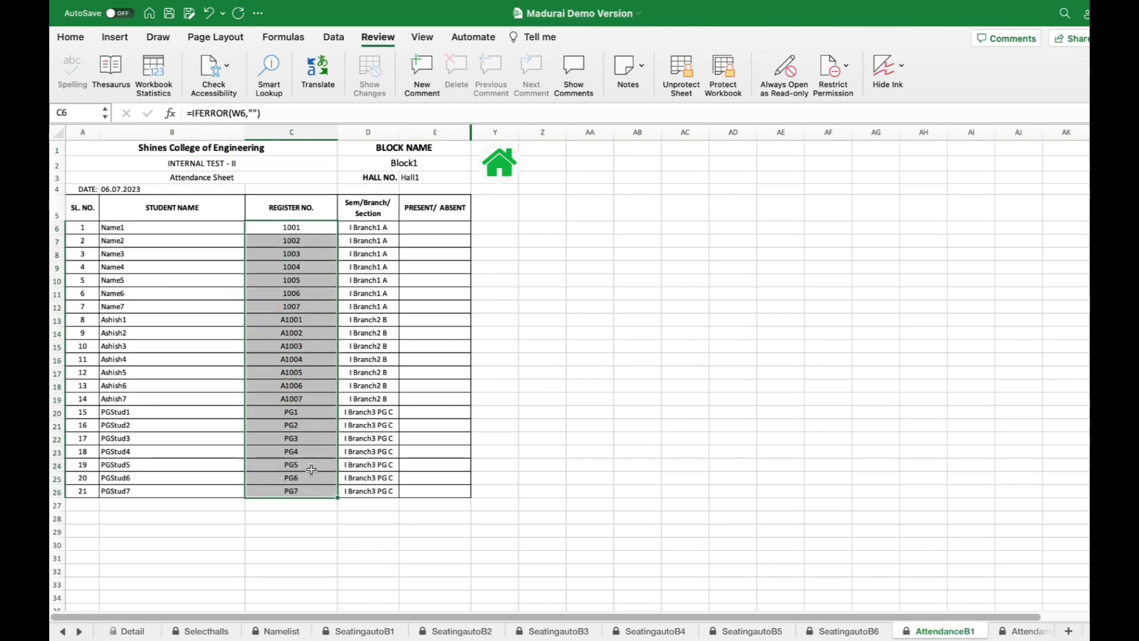
{"action": "left_click", "coordinate": [390, 235]}
{"action": "left_click_drag", "start_coordinate": [390, 235], "coordinate": [378, 466]}
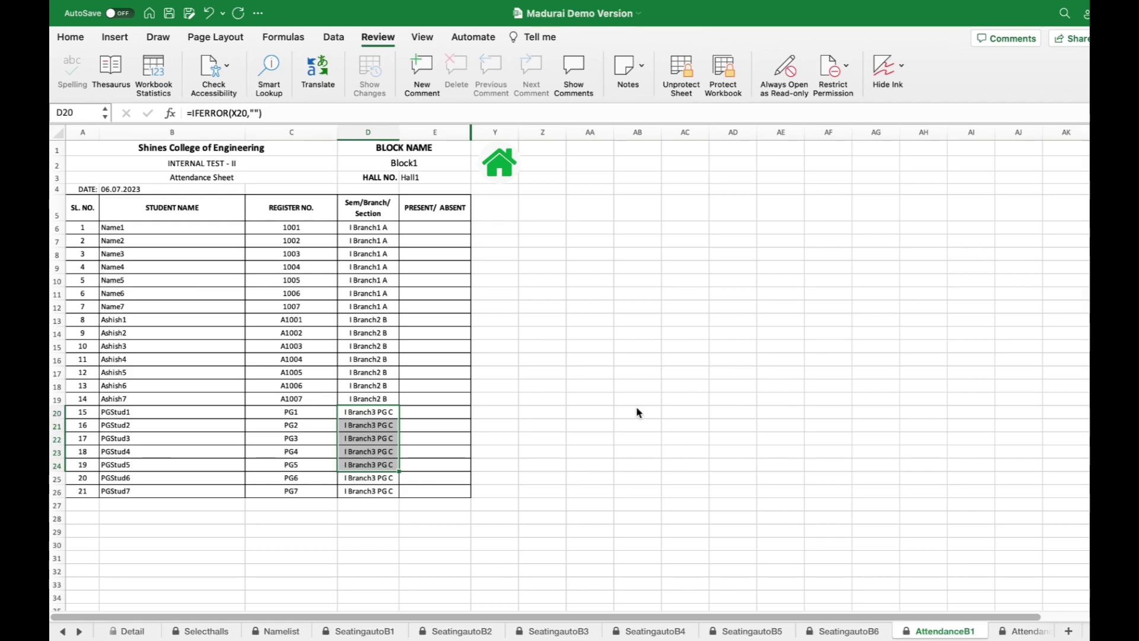
- Print the 16 Block1 attendance pages to a PDF opened in Preview
{"action": "key", "text": "super+p"}
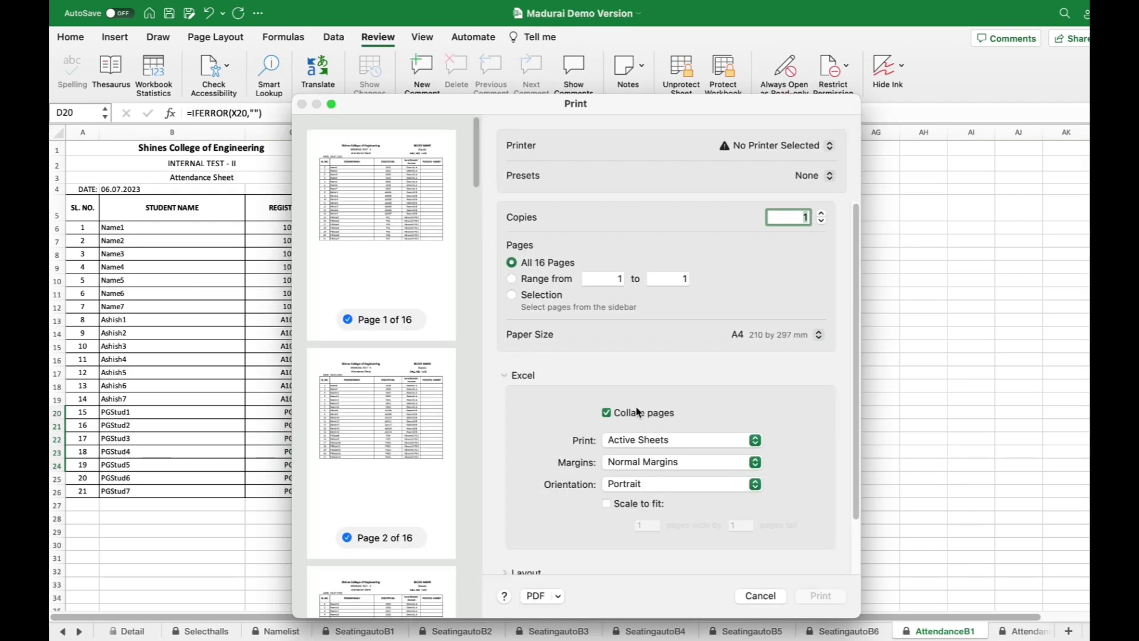
{"action": "left_click", "coordinate": [559, 596]}
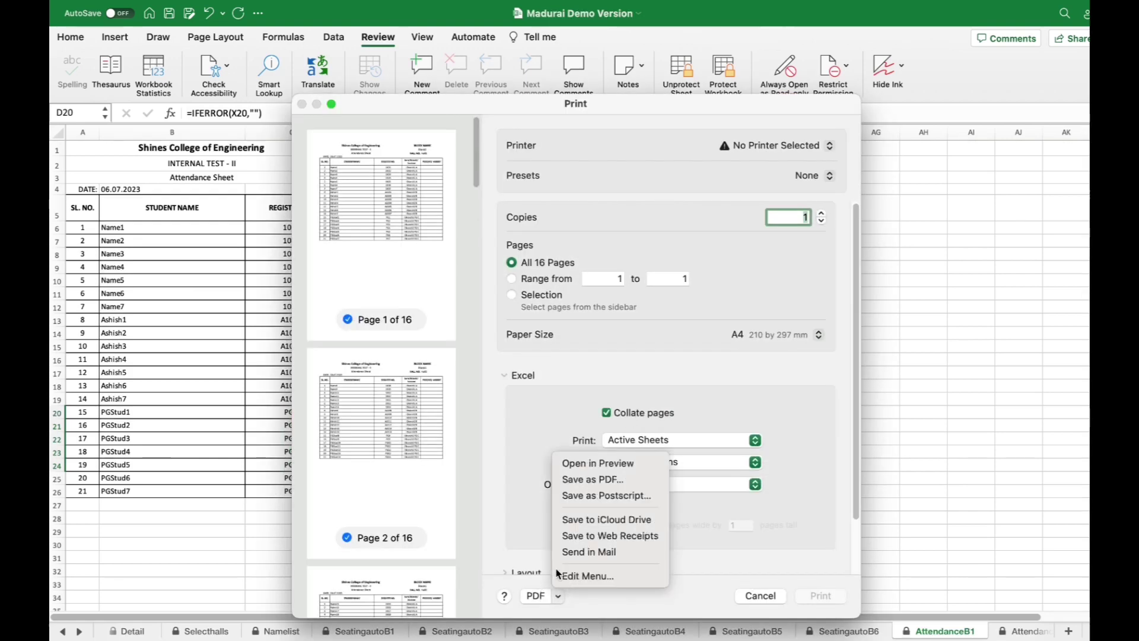
{"action": "left_click", "coordinate": [585, 463]}
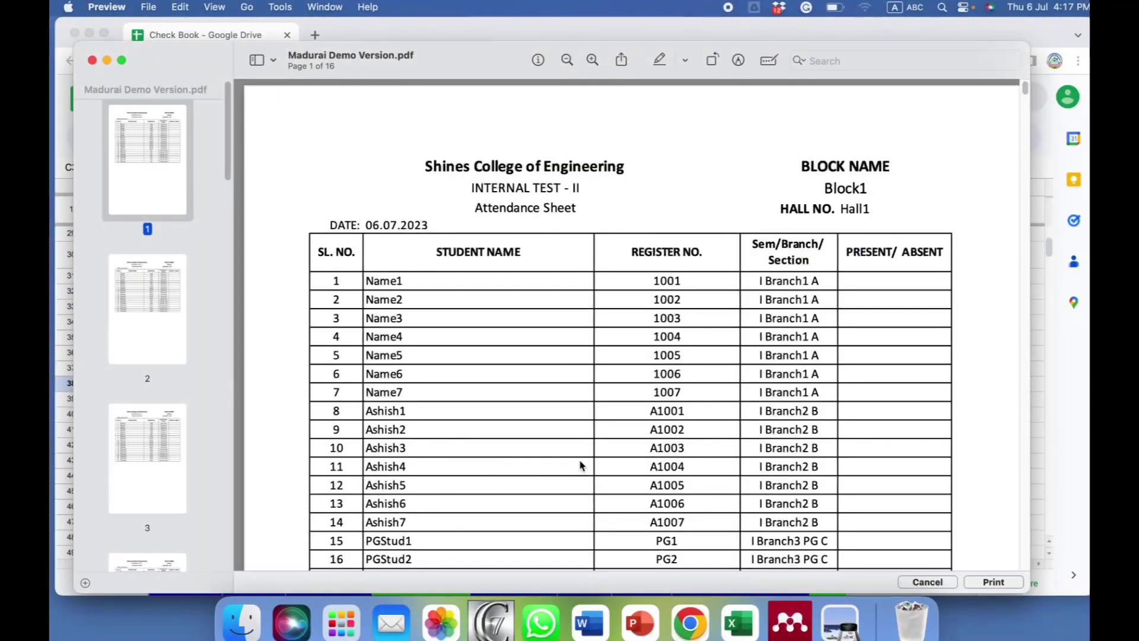
- Show the attendance PDF full screen in Single Page view
{"action": "left_click", "coordinate": [121, 59]}
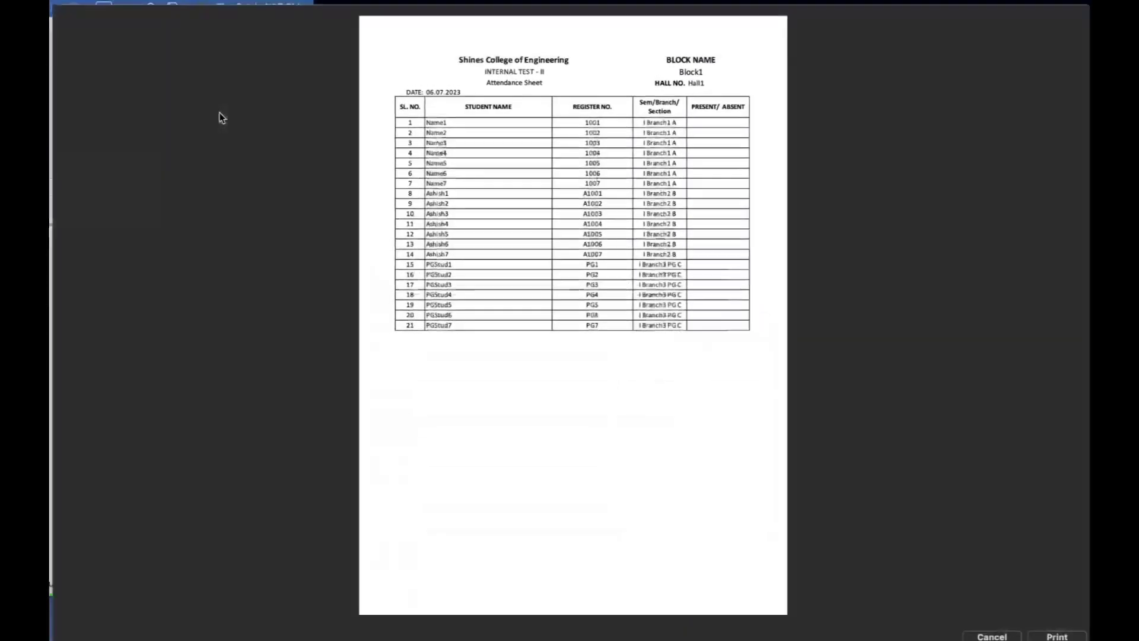
{"action": "left_click", "coordinate": [145, 35]}
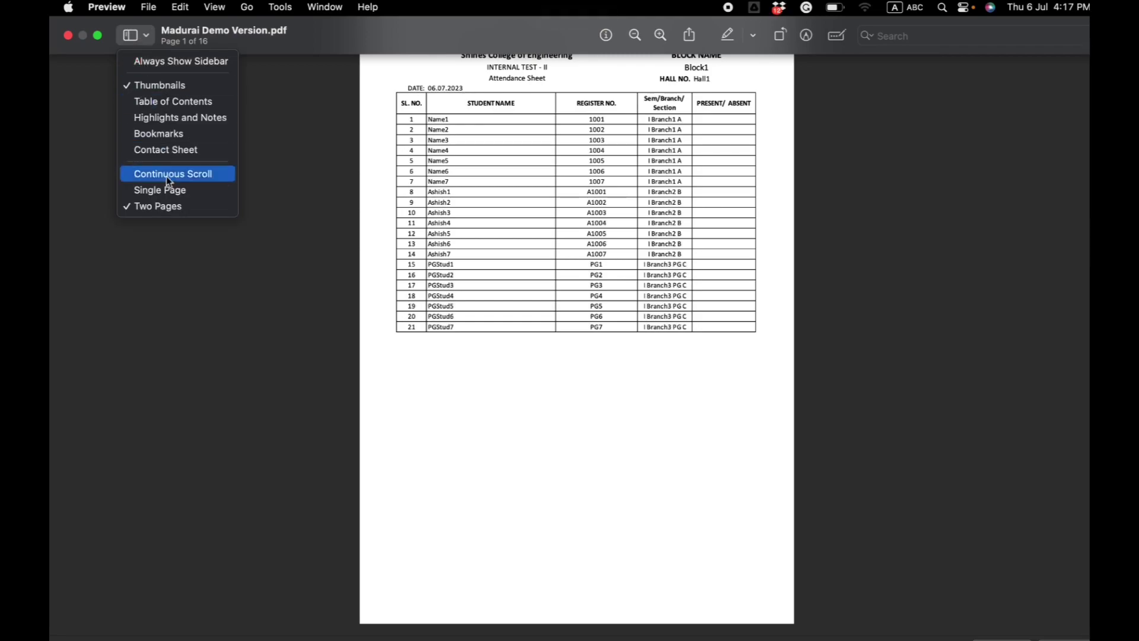
{"action": "left_click", "coordinate": [161, 190]}
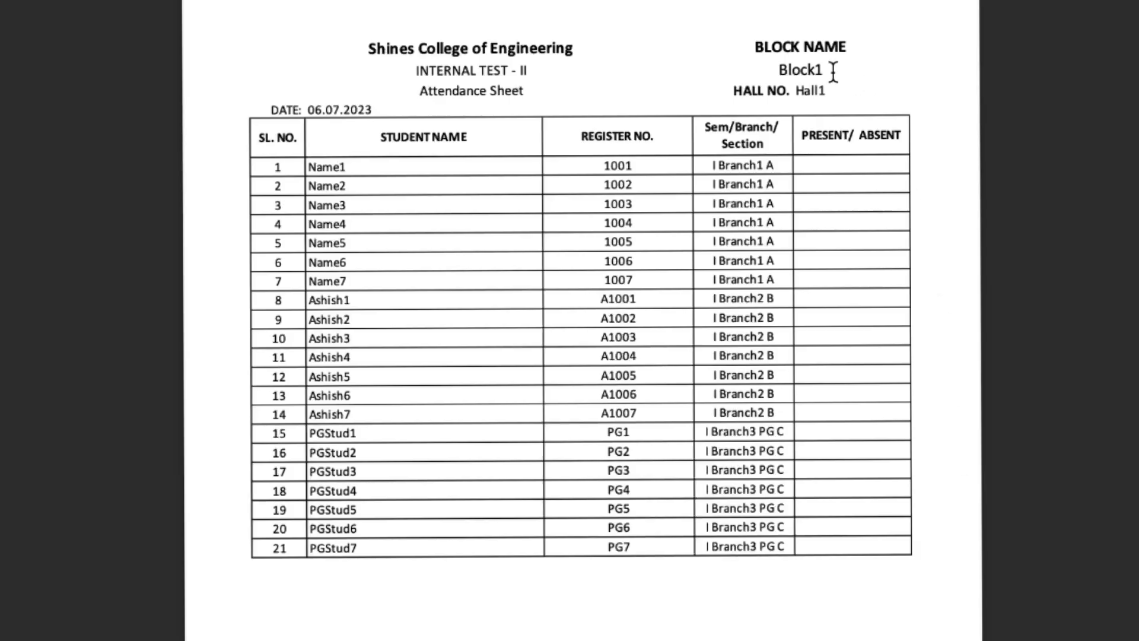
- Page through each hall's attendance sheet, then switch back to Excel
{"action": "scroll", "coordinate": [964, 425], "scroll_direction": "down", "scroll_amount": 2}
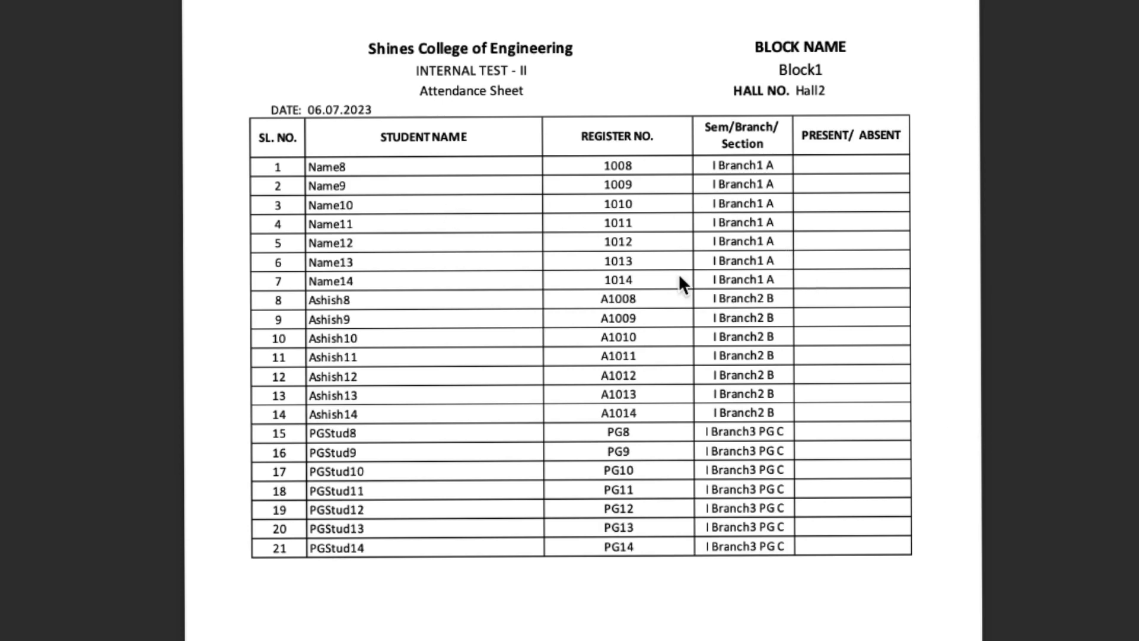
{"action": "scroll", "coordinate": [824, 402], "scroll_direction": "down", "scroll_amount": 2}
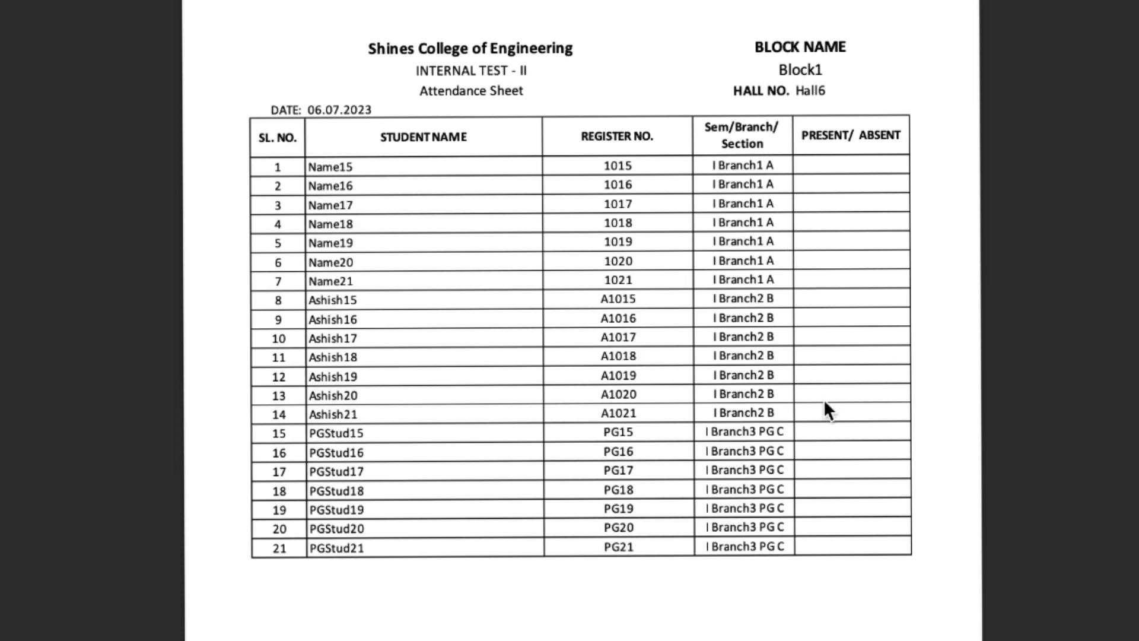
{"action": "scroll", "coordinate": [825, 401], "scroll_direction": "down", "scroll_amount": 2}
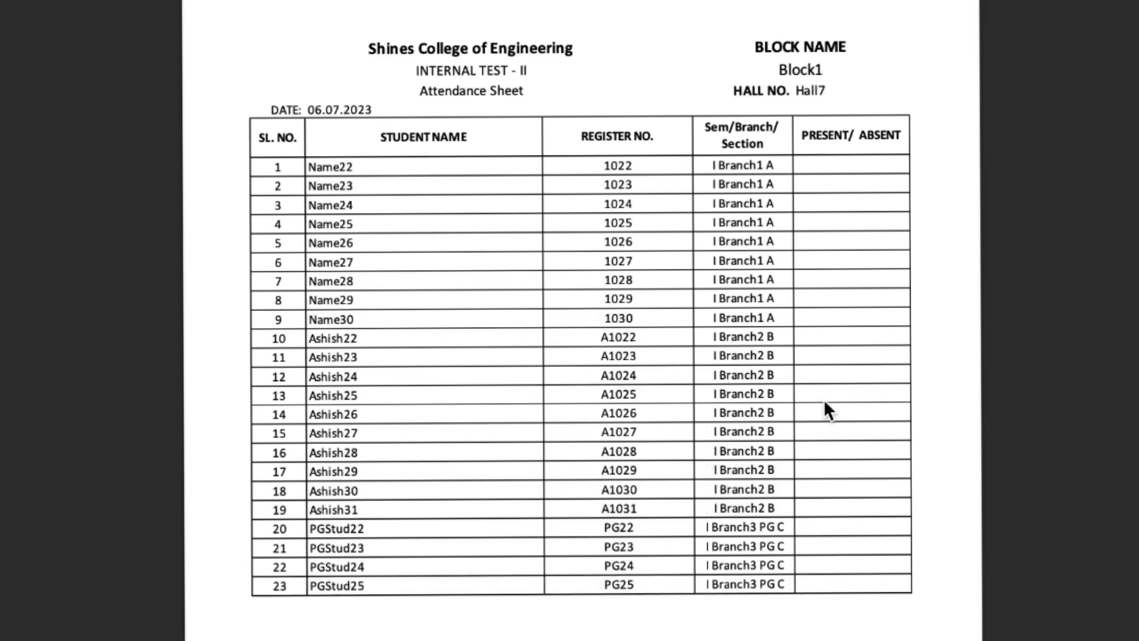
{"action": "scroll", "coordinate": [826, 403], "scroll_direction": "down", "scroll_amount": 2}
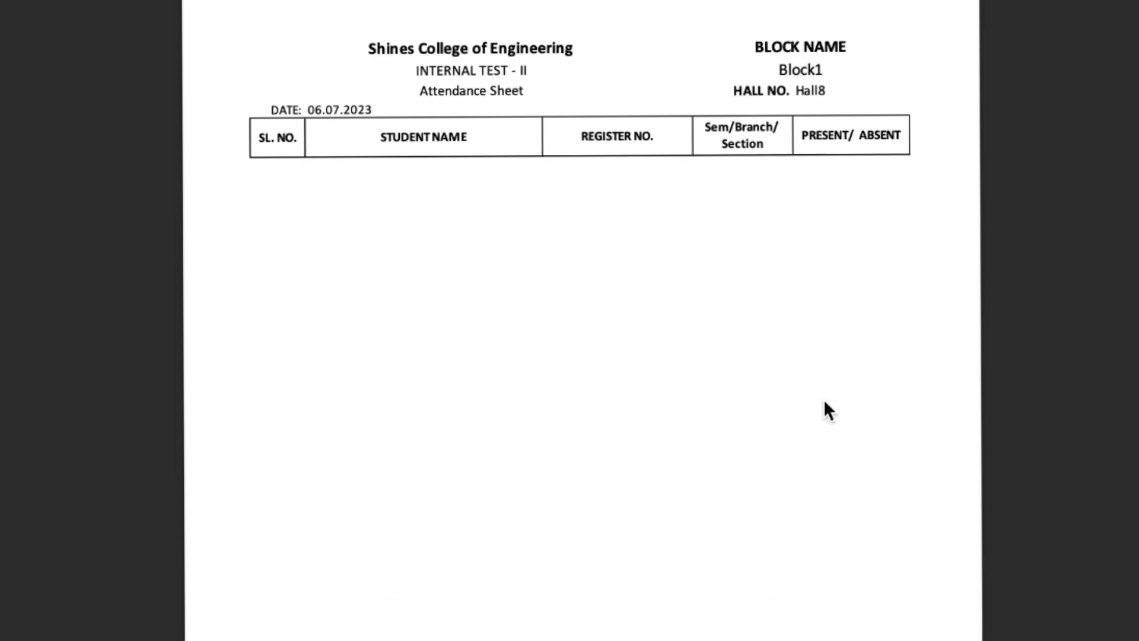
{"action": "scroll", "coordinate": [825, 402], "scroll_direction": "up", "scroll_amount": 2}
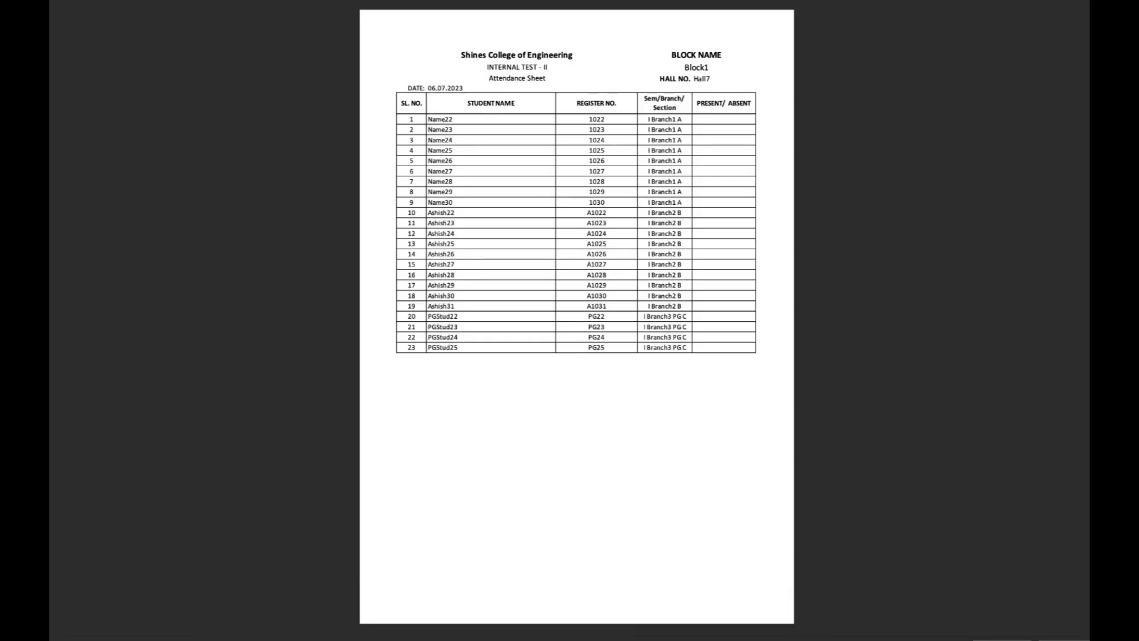
{"action": "mouse_move", "coordinate": [690, 623]}
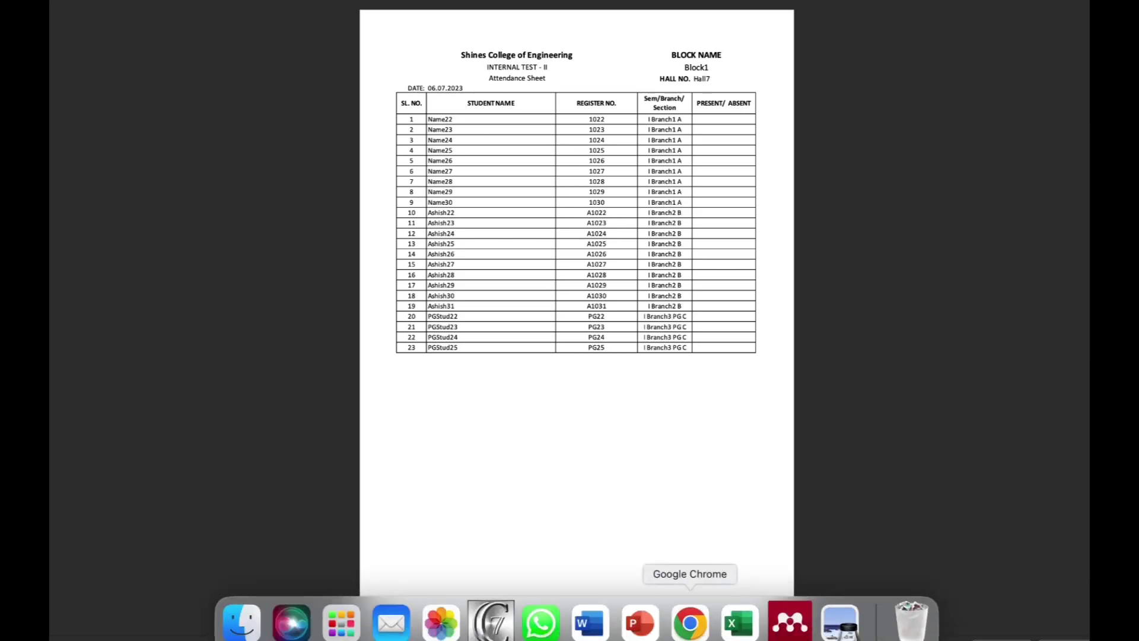
{"action": "left_click", "coordinate": [740, 623]}
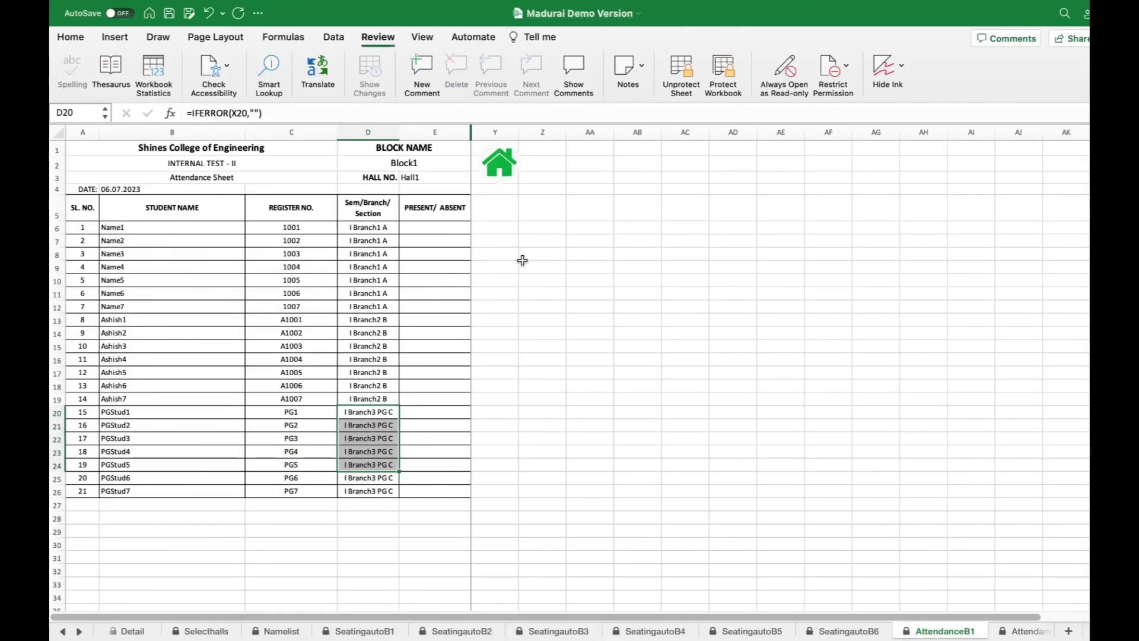
- Open Namelist Entry from home, scroll to the table's end at row 3500, then back to the top
{"action": "left_click", "coordinate": [500, 172]}
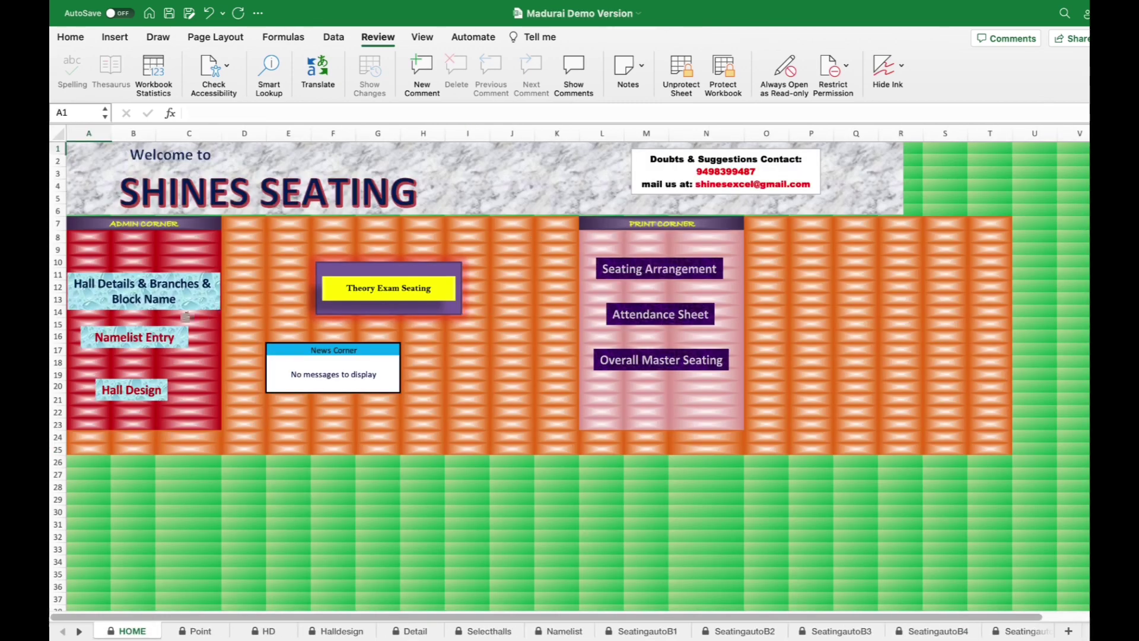
{"action": "left_click", "coordinate": [134, 340]}
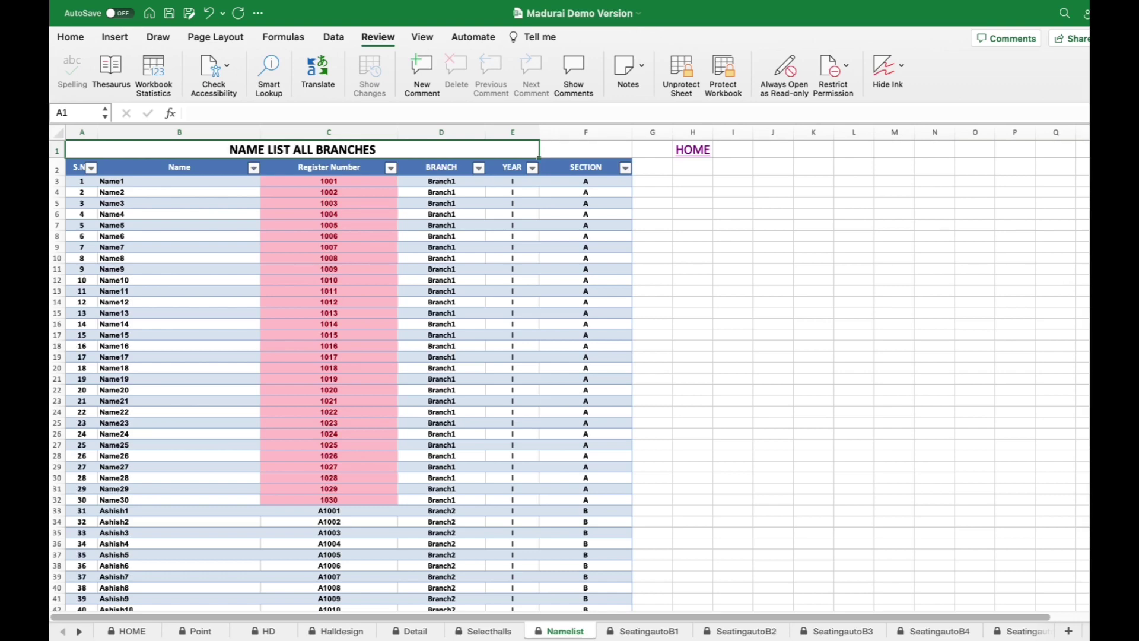
{"action": "scroll", "coordinate": [1087, 158], "scroll_direction": "down", "scroll_amount": 20}
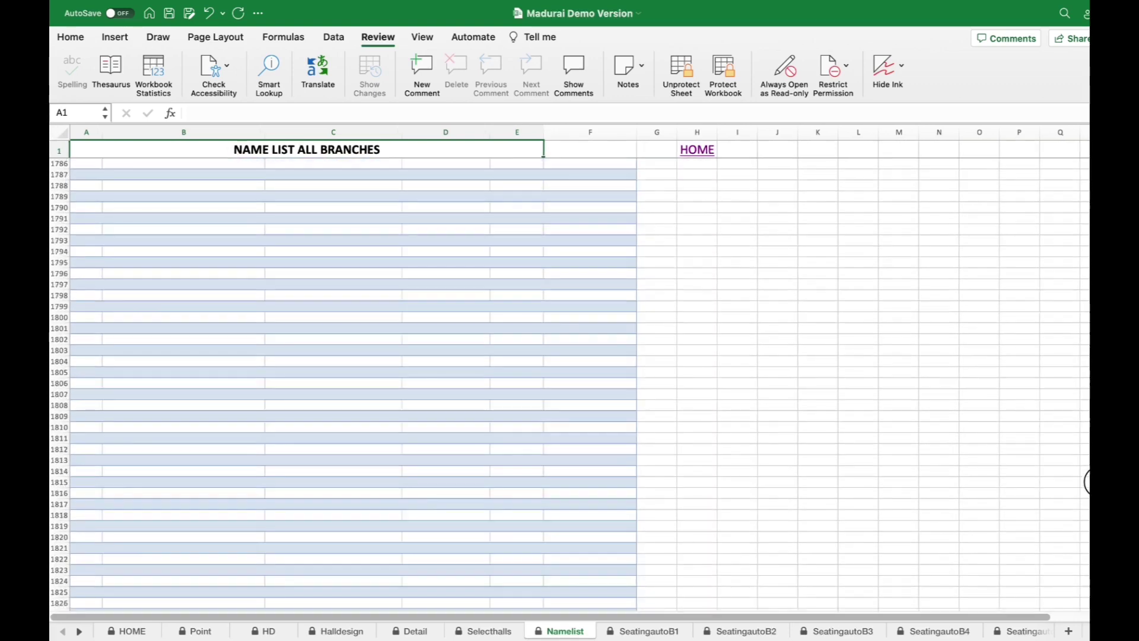
{"action": "left_click_drag", "start_coordinate": [1087, 481], "coordinate": [1089, 610]}
{"action": "scroll", "coordinate": [735, 493], "scroll_direction": "down", "scroll_amount": 5}
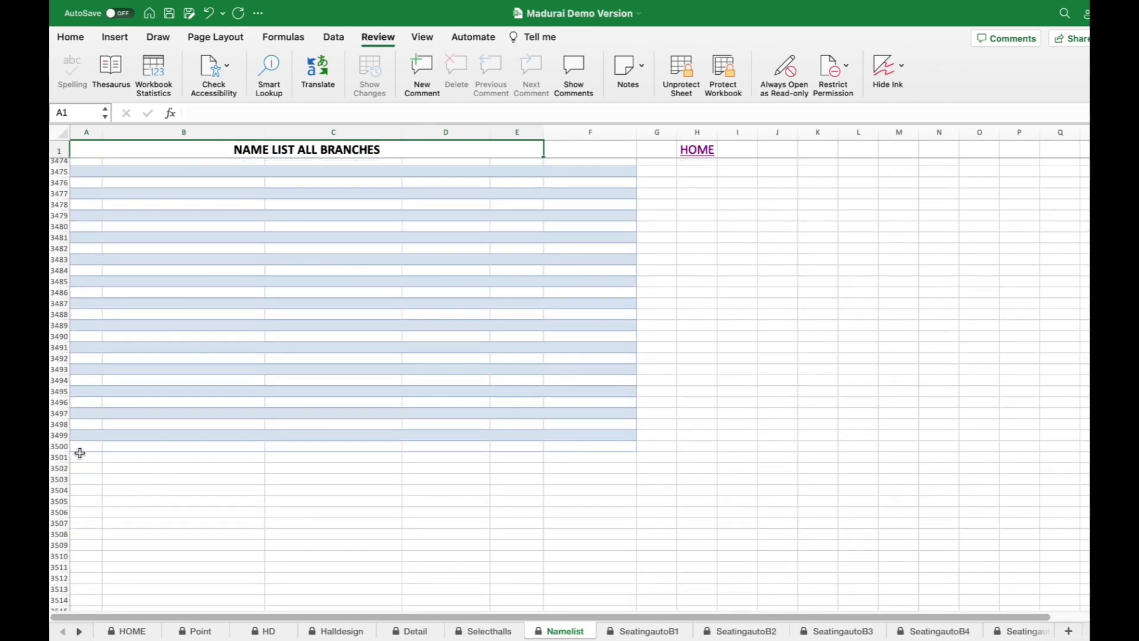
{"action": "left_click_drag", "start_coordinate": [83, 457], "coordinate": [633, 447]}
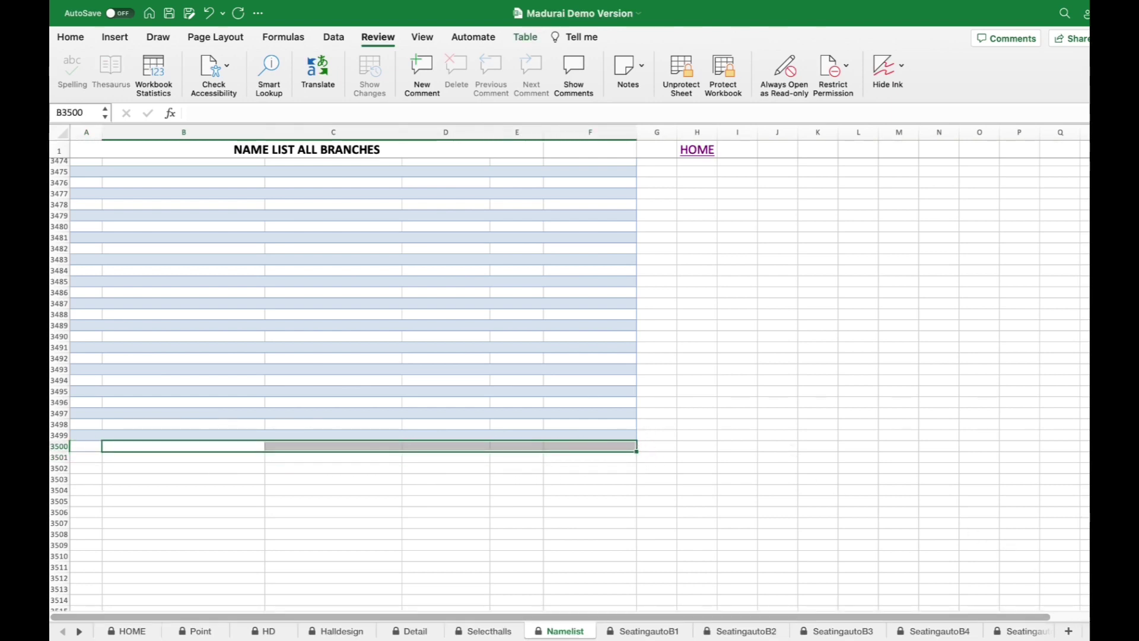
{"action": "left_click_drag", "start_coordinate": [1086, 611], "coordinate": [1047, 63]}
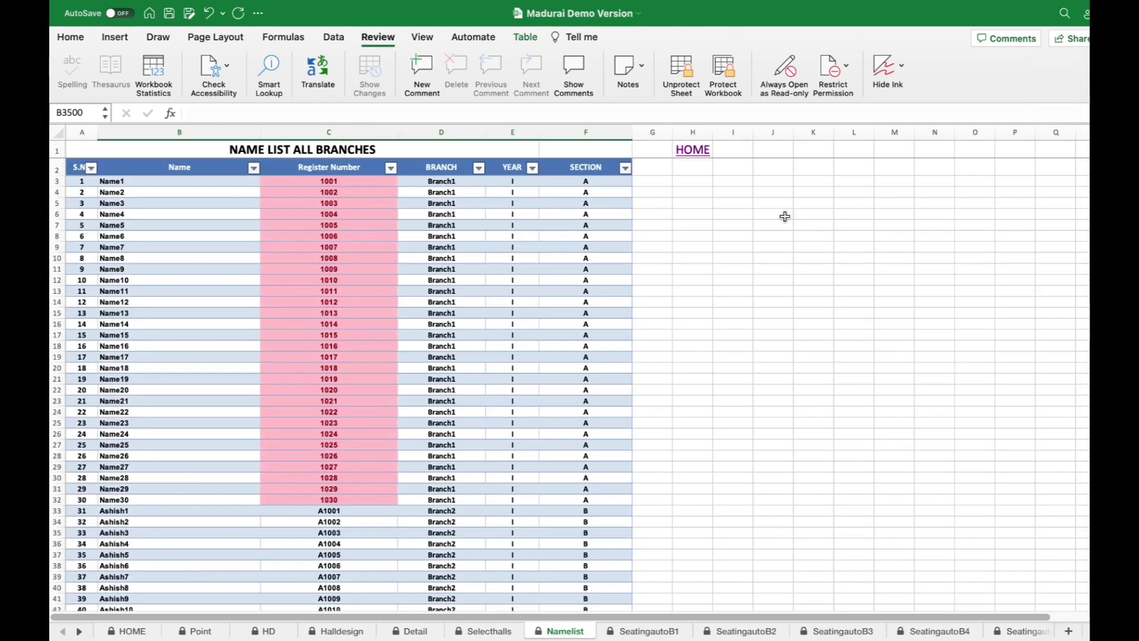
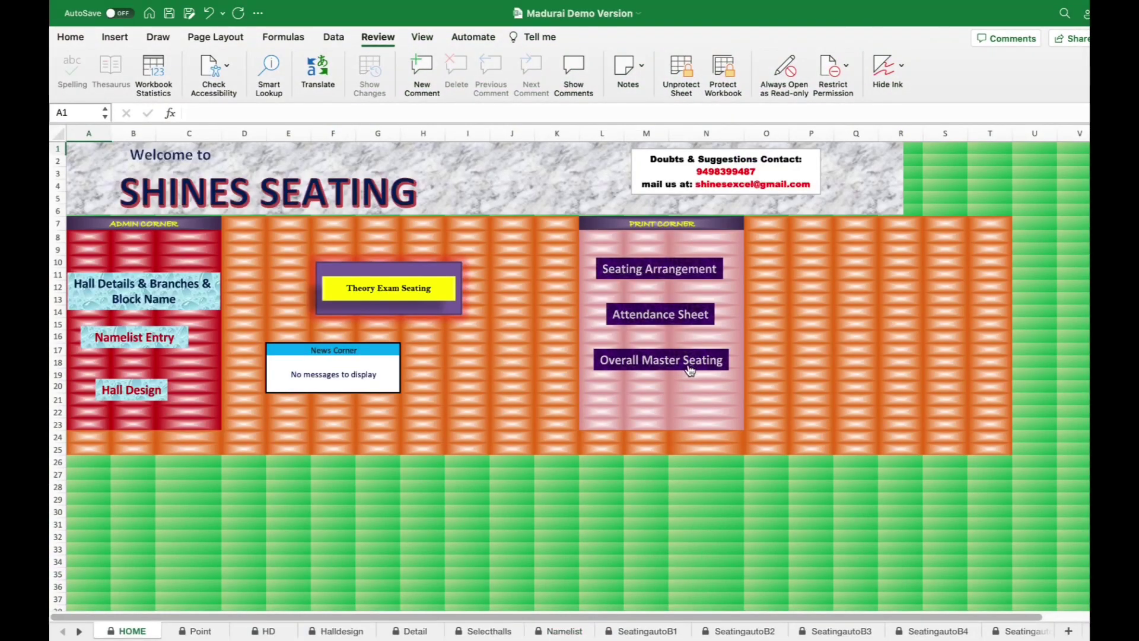
- Open the Block1 overall seating sheet and widen column B to show full class names
{"action": "left_click", "coordinate": [669, 368]}
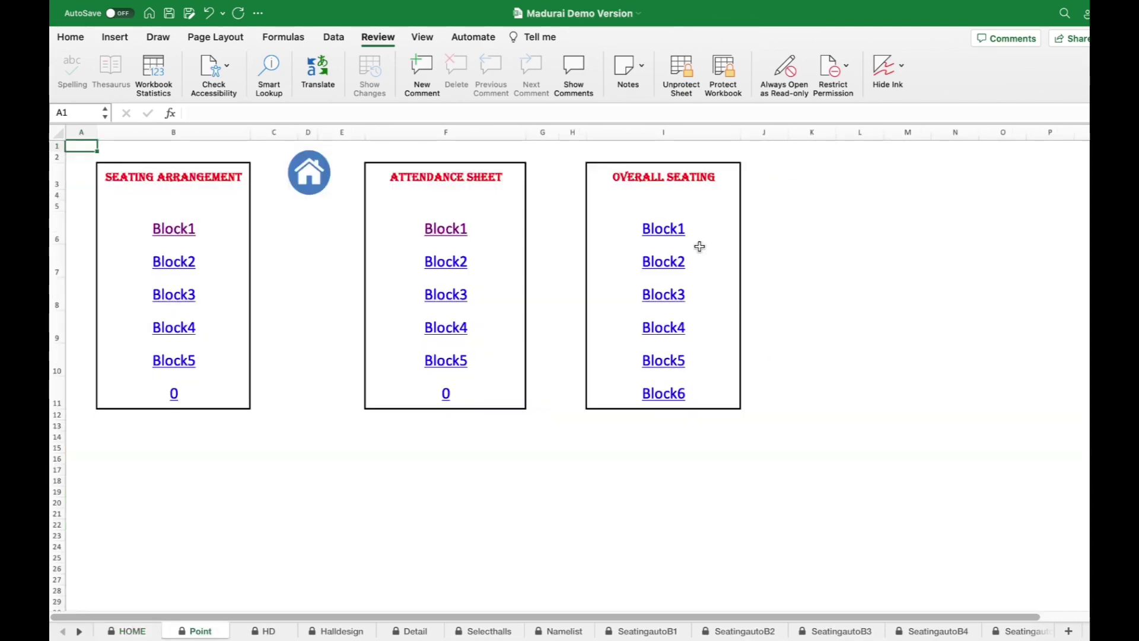
{"action": "left_click", "coordinate": [668, 229]}
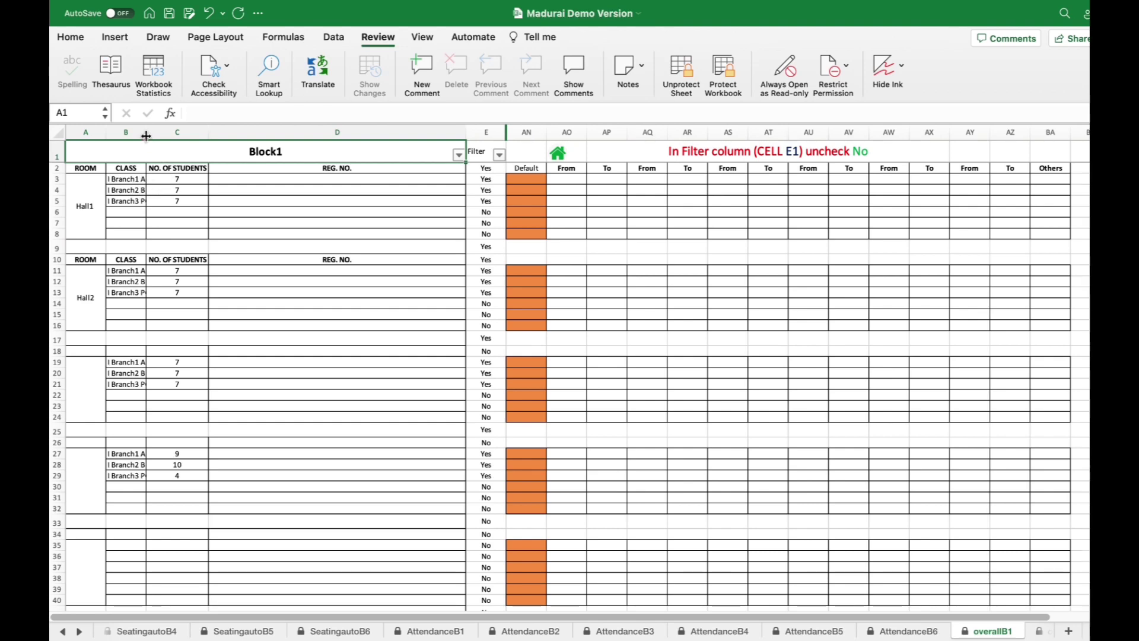
{"action": "left_click_drag", "start_coordinate": [146, 131], "coordinate": [161, 132]}
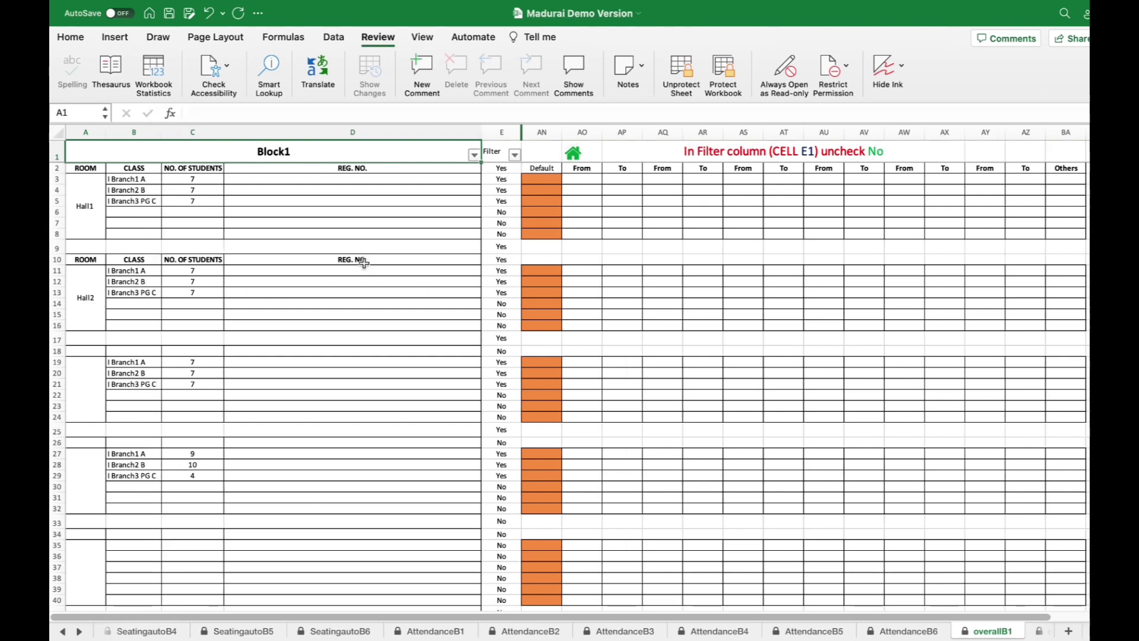
- Set Hall1's first class Default to Yes with starting register 1001
{"action": "left_click", "coordinate": [330, 179]}
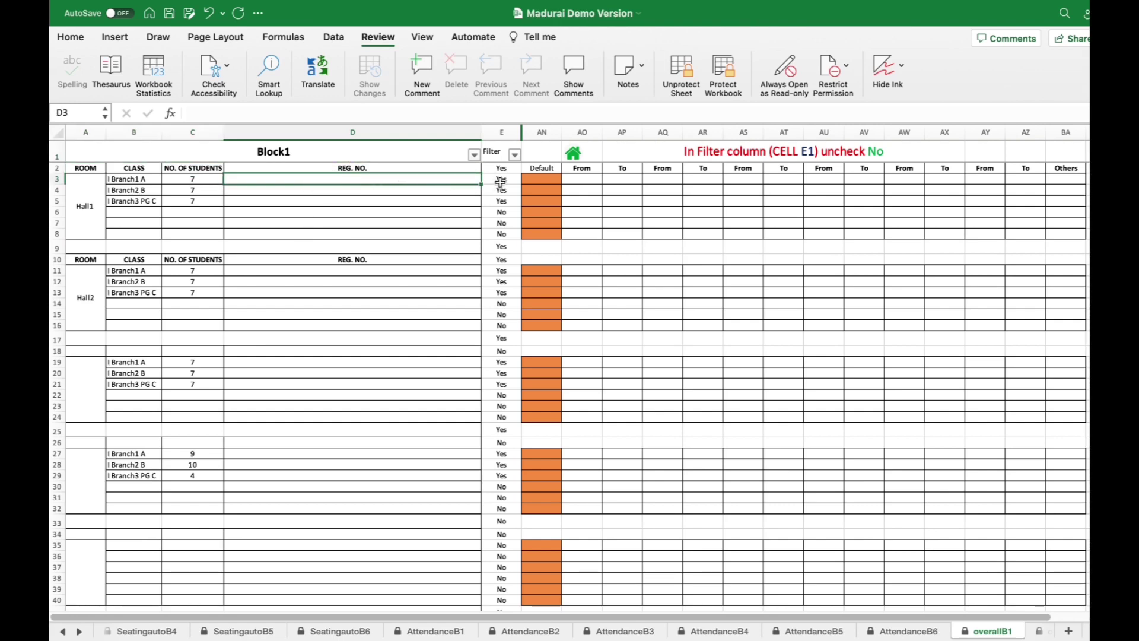
{"action": "left_click", "coordinate": [534, 179]}
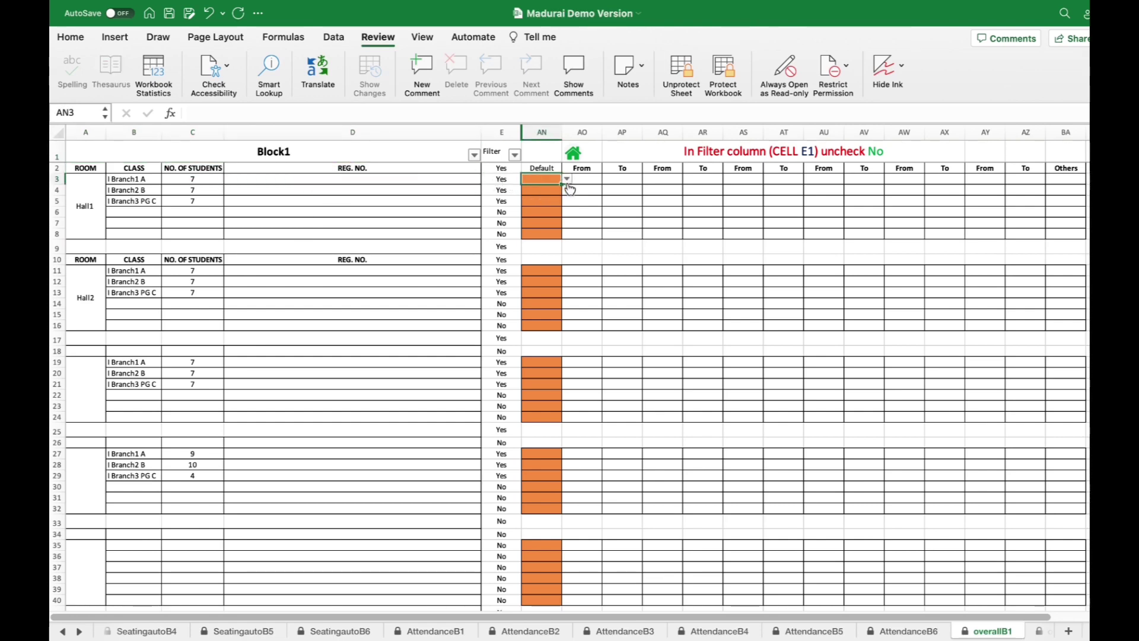
{"action": "left_click", "coordinate": [567, 178]}
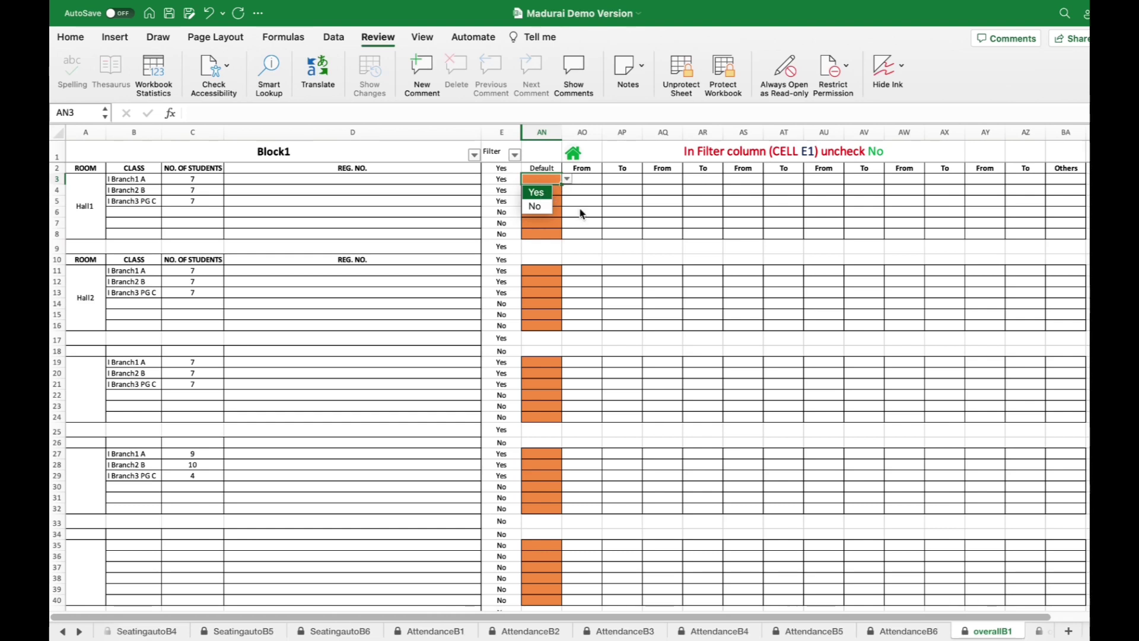
{"action": "key", "text": "Return"}
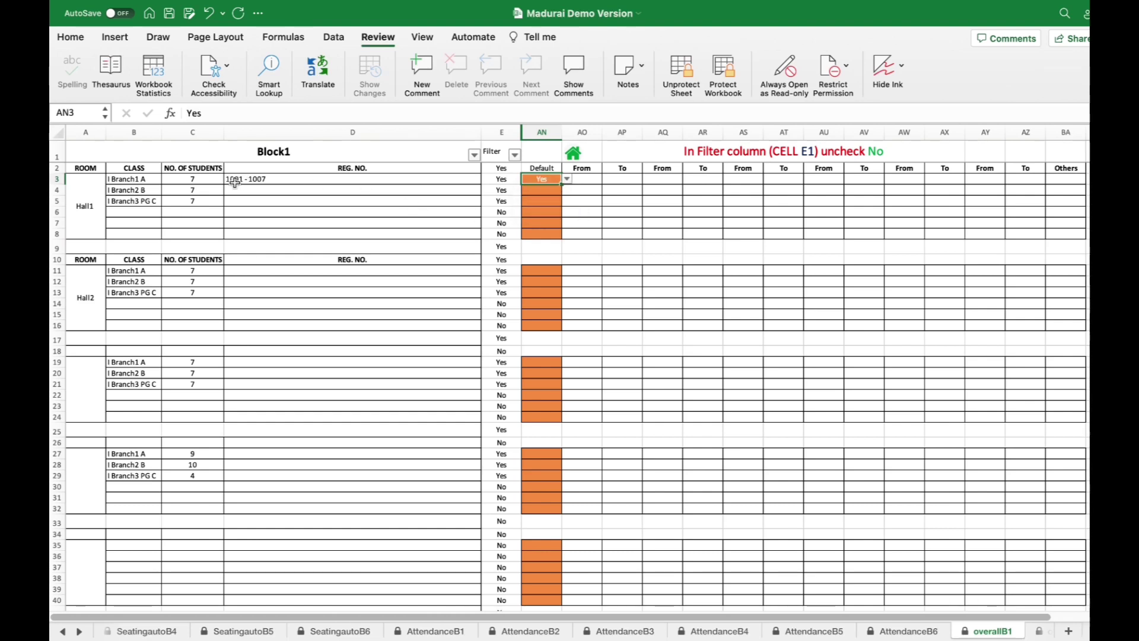
{"action": "left_click", "coordinate": [277, 181]}
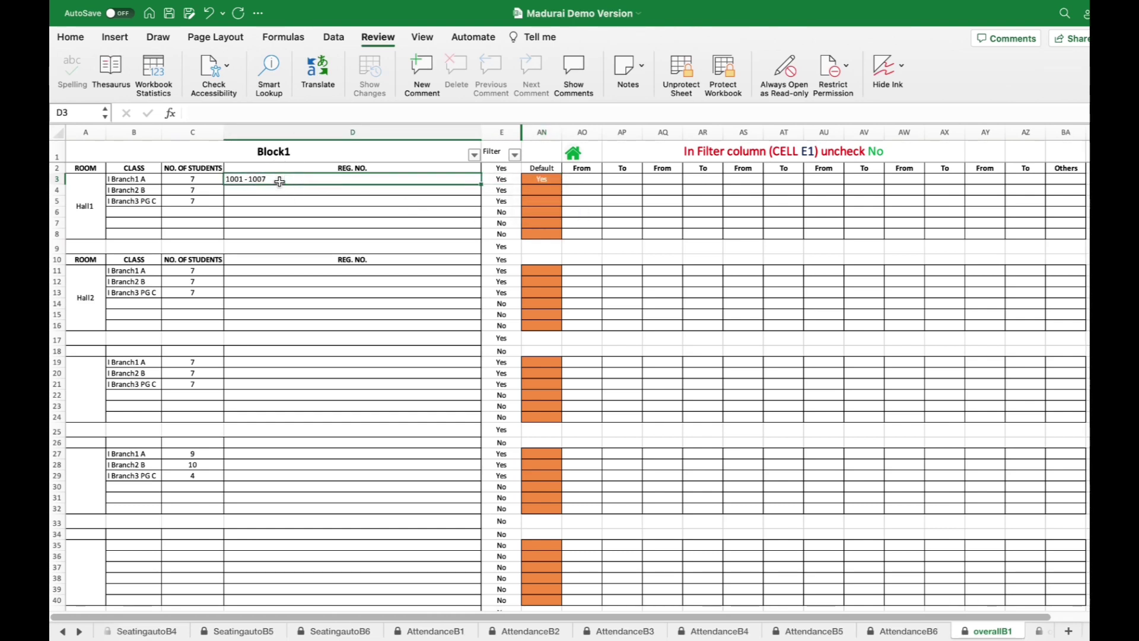
{"action": "left_click", "coordinate": [586, 180]}
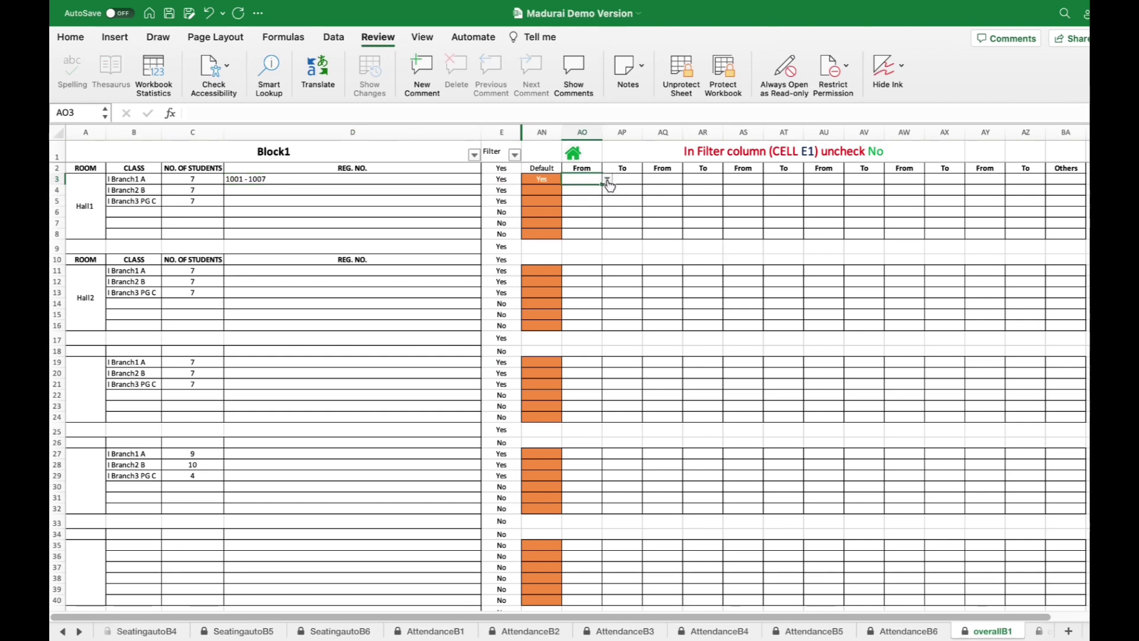
{"action": "left_click", "coordinate": [607, 179]}
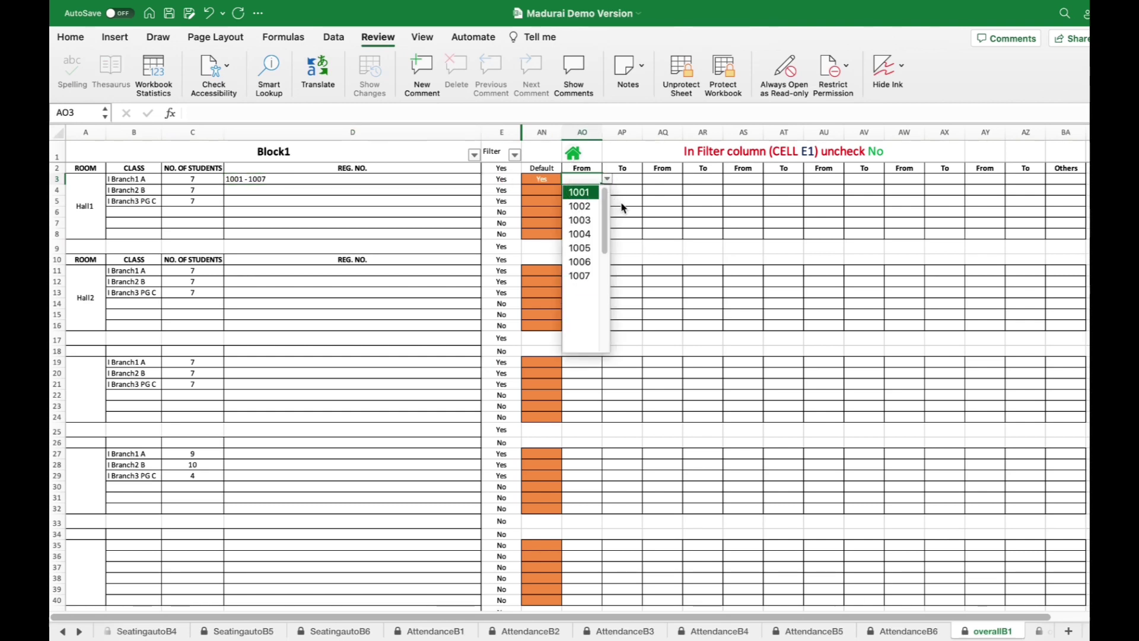
{"action": "key", "text": "Return"}
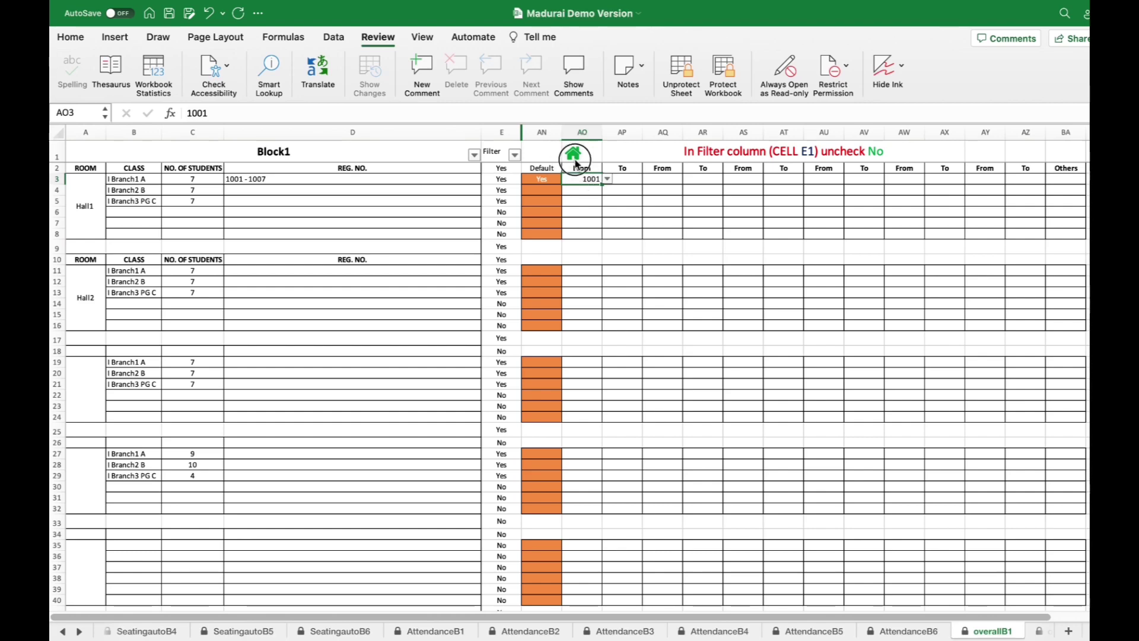
{"action": "left_click", "coordinate": [573, 158]}
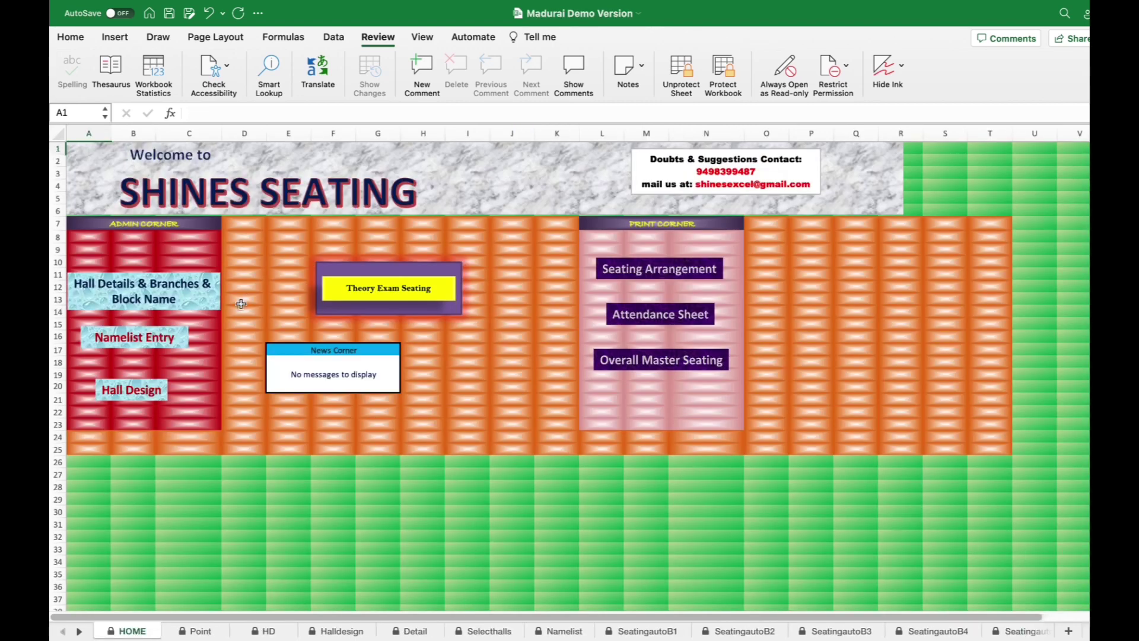
- Clear Name4's row 6, including register number 1004, from the name list
{"action": "left_click", "coordinate": [159, 350]}
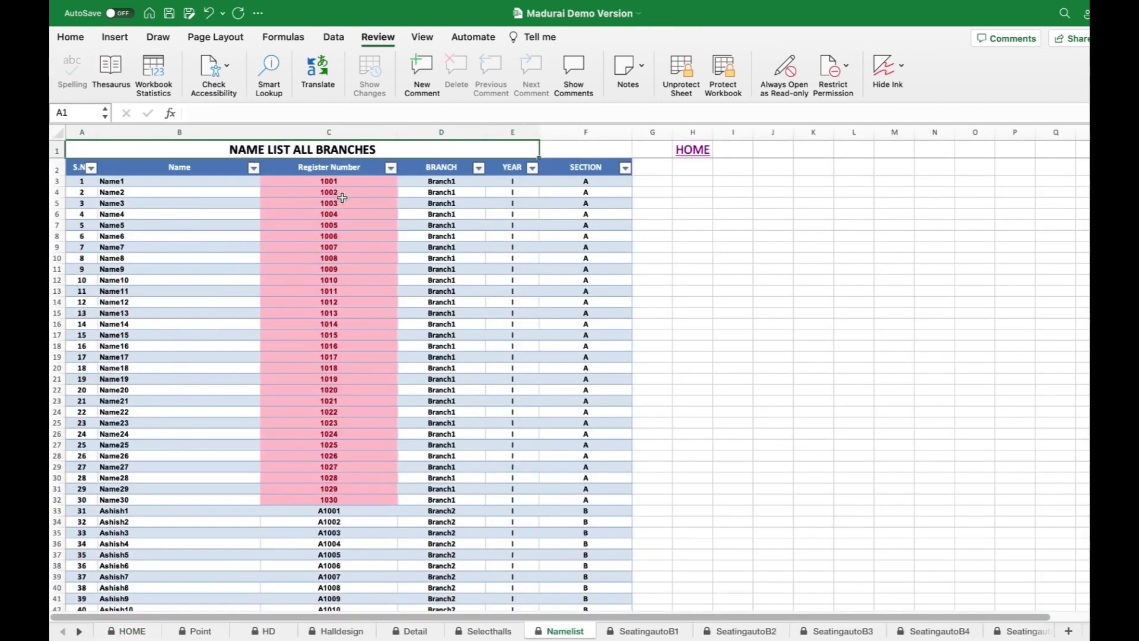
{"action": "left_click", "coordinate": [347, 216]}
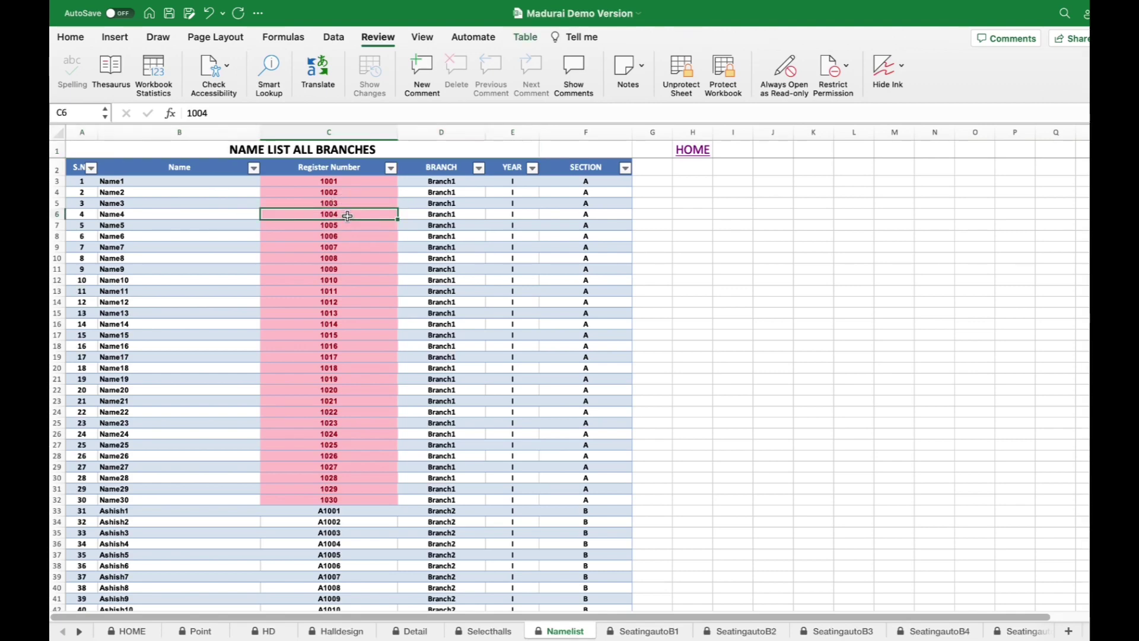
{"action": "key", "text": "Delete"}
{"action": "left_click_drag", "start_coordinate": [140, 217], "coordinate": [577, 212]}
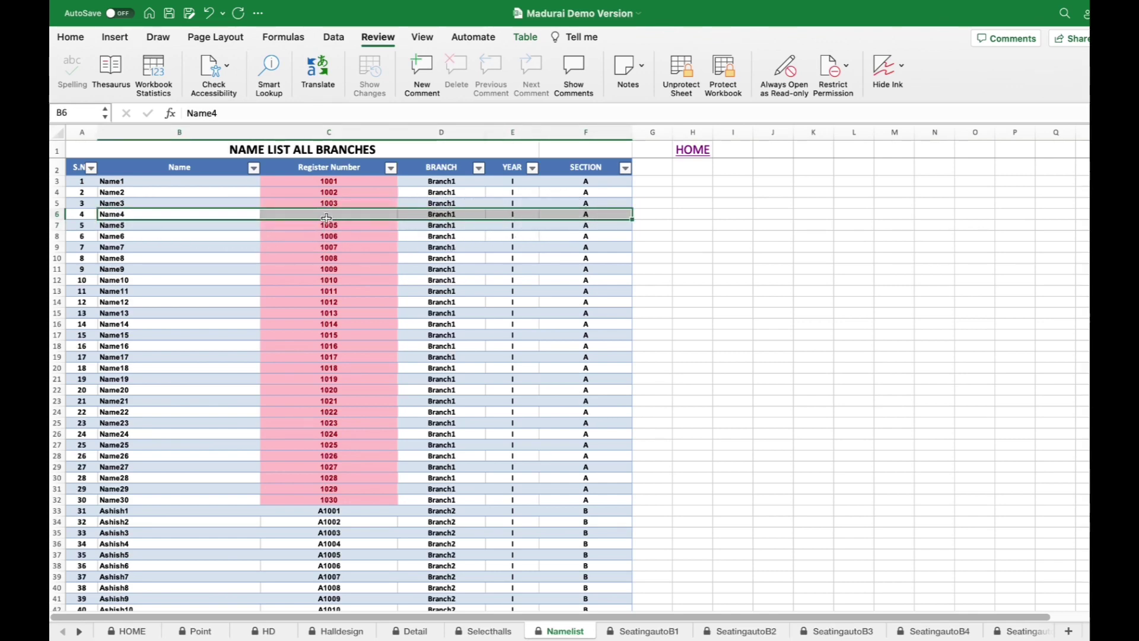
{"action": "key", "text": "Delete"}
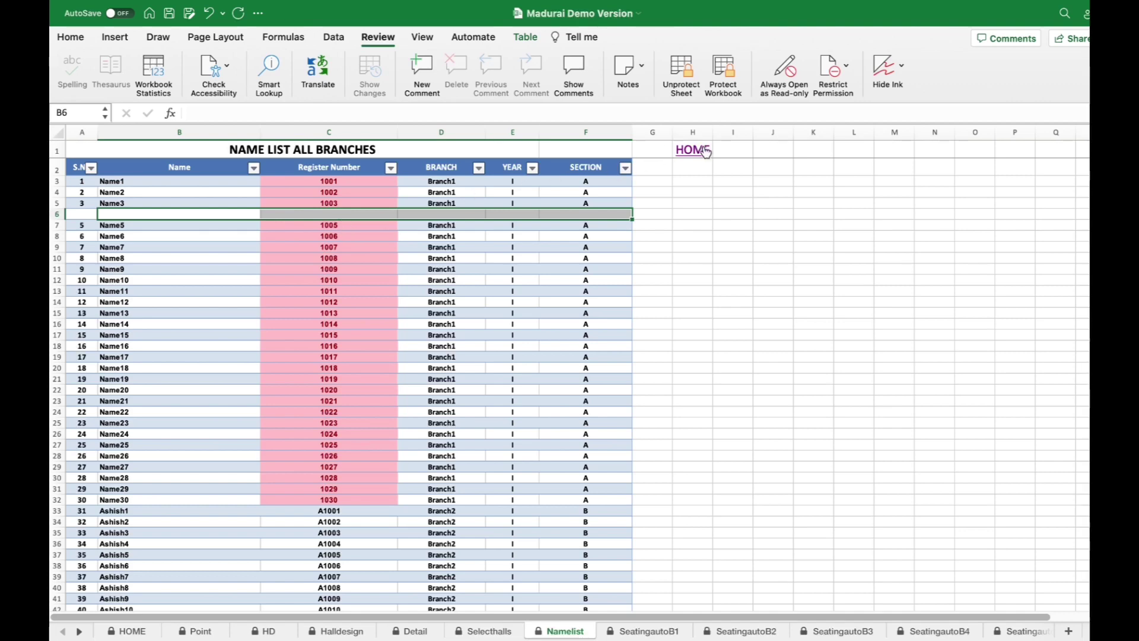
- Return to the HOME dashboard and open the Overall Master Seating index
{"action": "left_click", "coordinate": [705, 152]}
{"action": "left_click", "coordinate": [659, 358]}
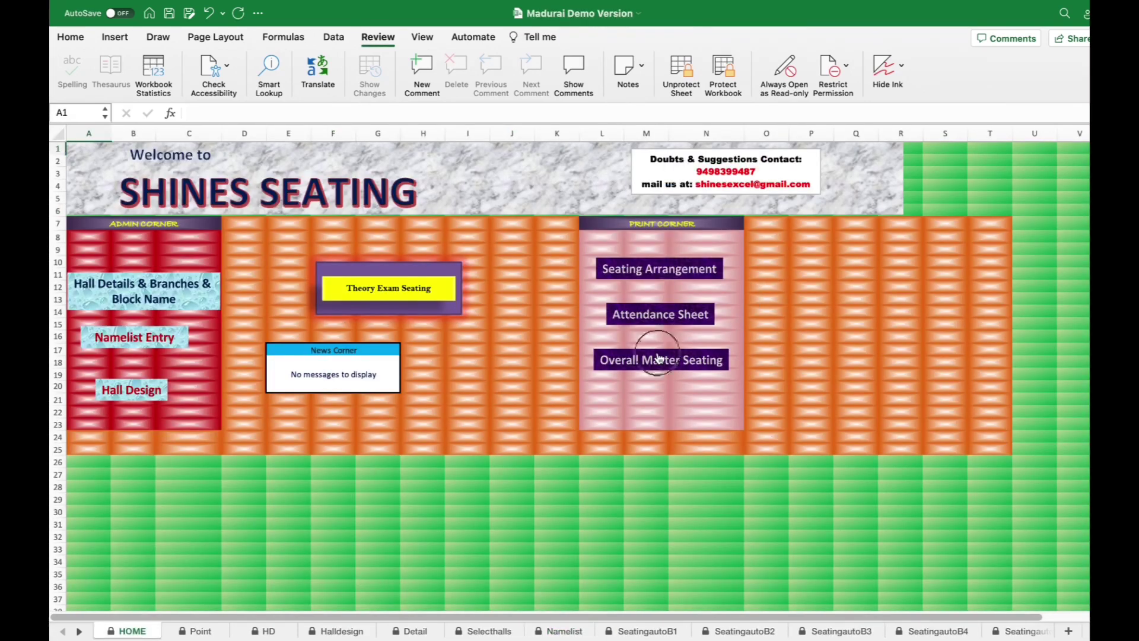
{"action": "left_click", "coordinate": [439, 229]}
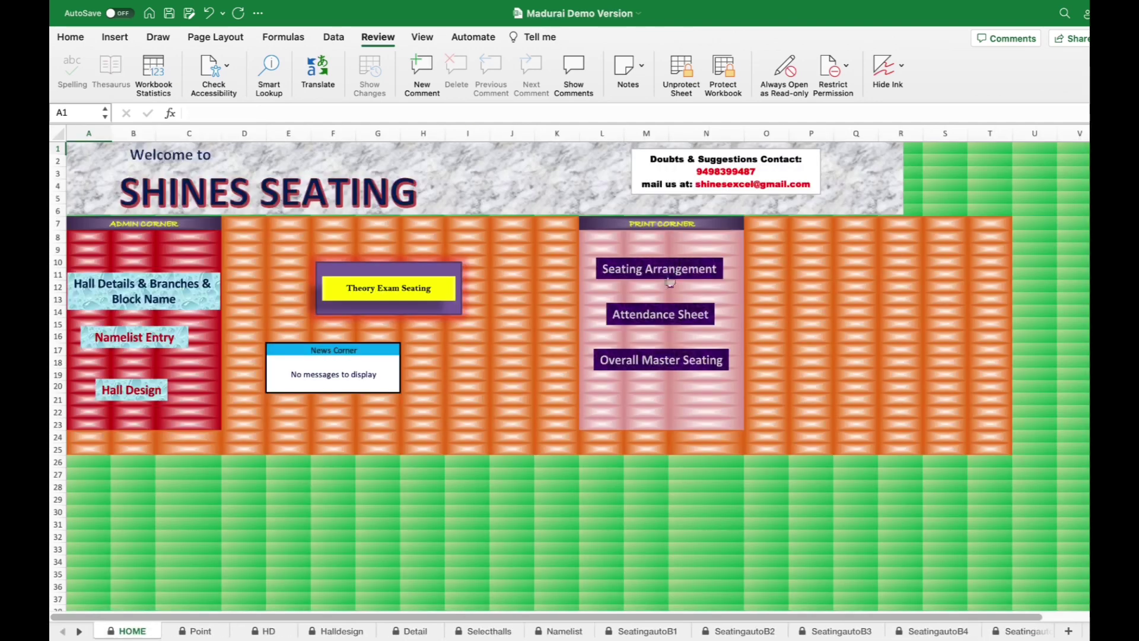
{"action": "left_click", "coordinate": [667, 361]}
- On Block1, keep 1001 as Hall1's start register and end the first range at 1003
{"action": "left_click", "coordinate": [670, 230]}
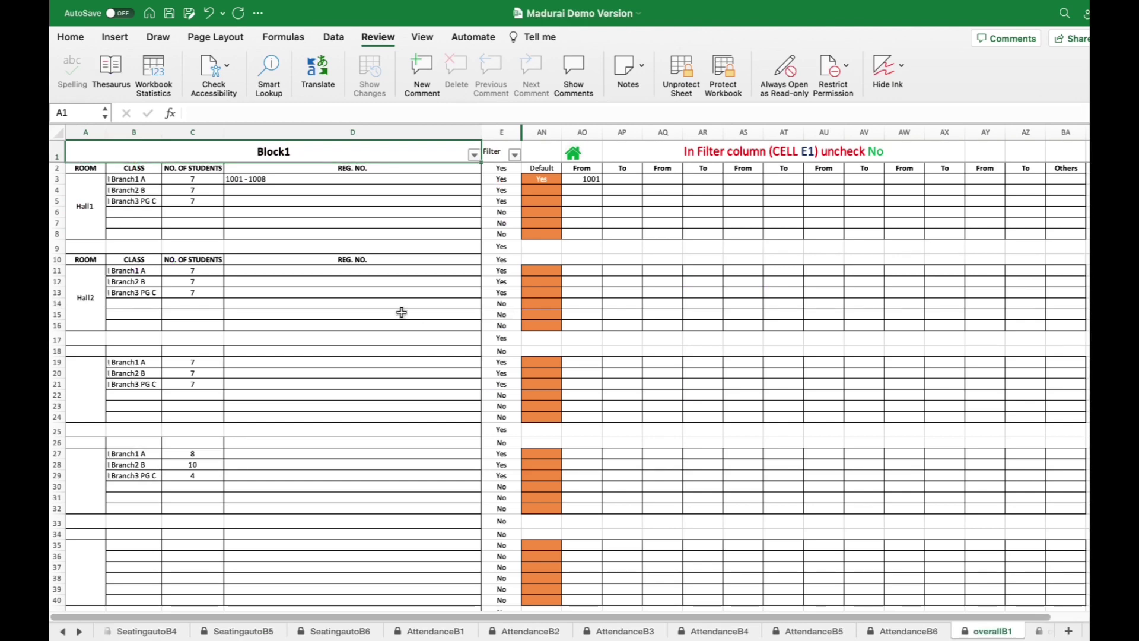
{"action": "left_click", "coordinate": [585, 181]}
{"action": "left_click", "coordinate": [607, 179]}
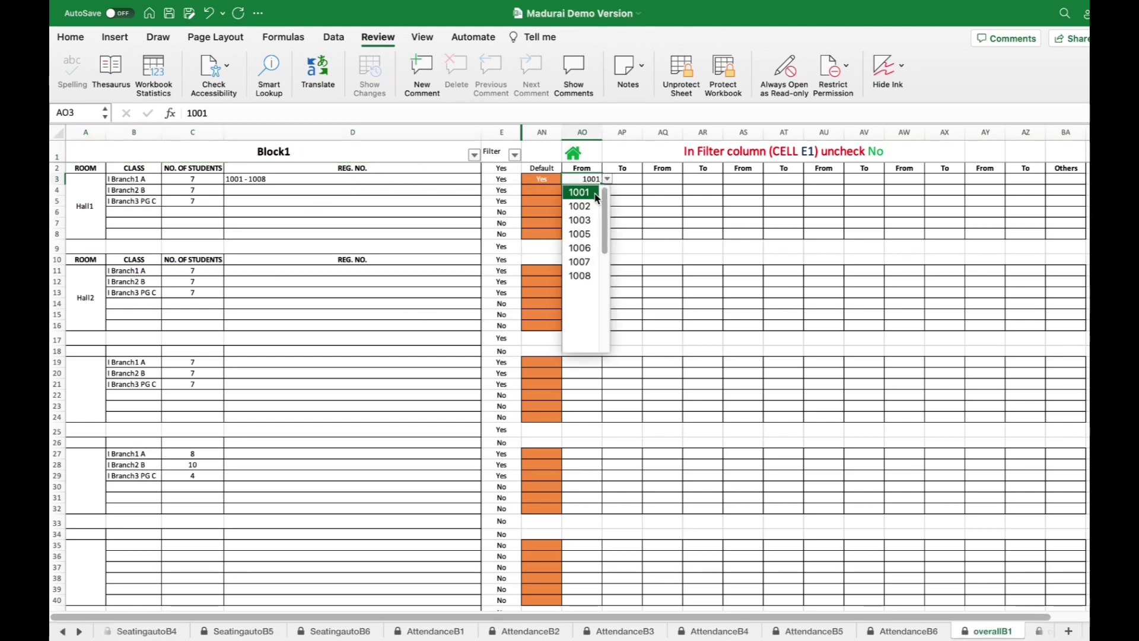
{"action": "left_click", "coordinate": [623, 181]}
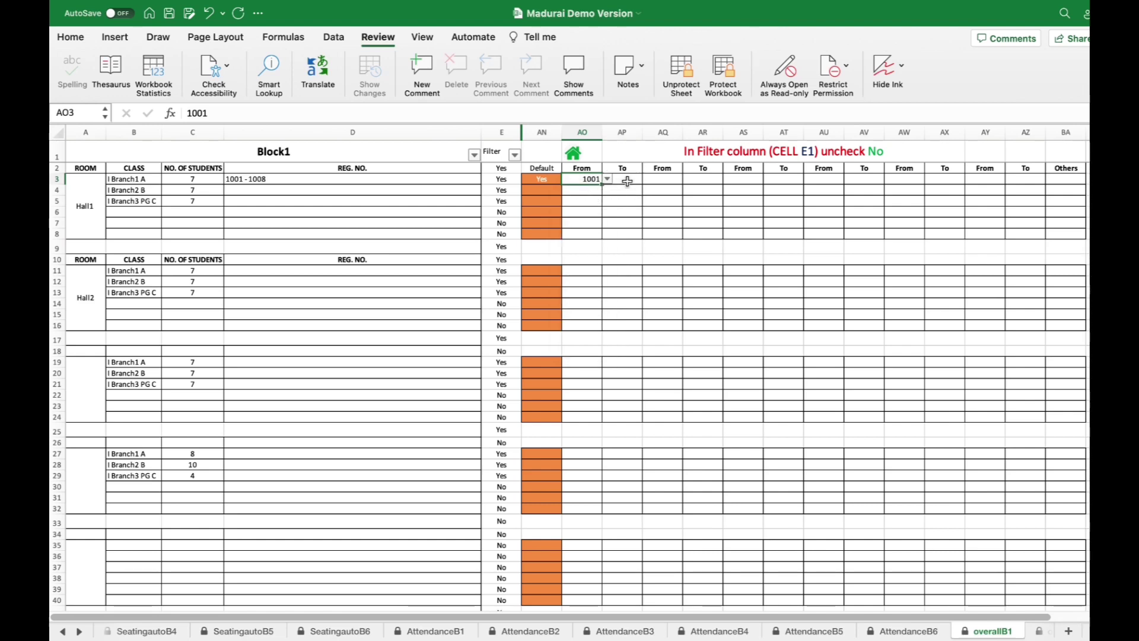
{"action": "left_click", "coordinate": [631, 179]}
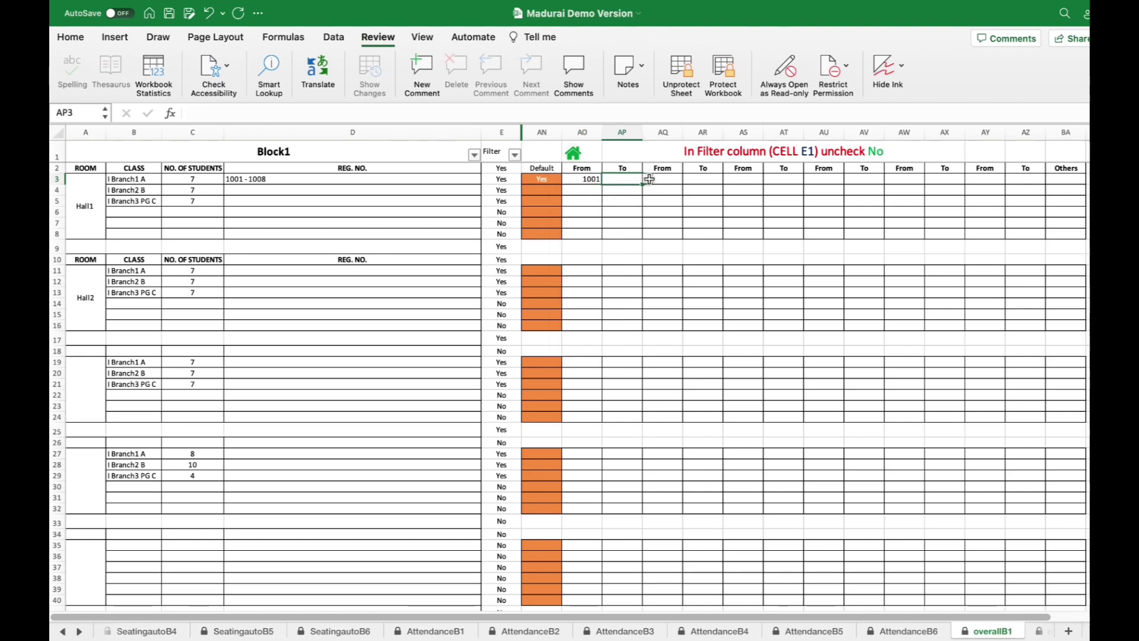
{"action": "left_click", "coordinate": [647, 180]}
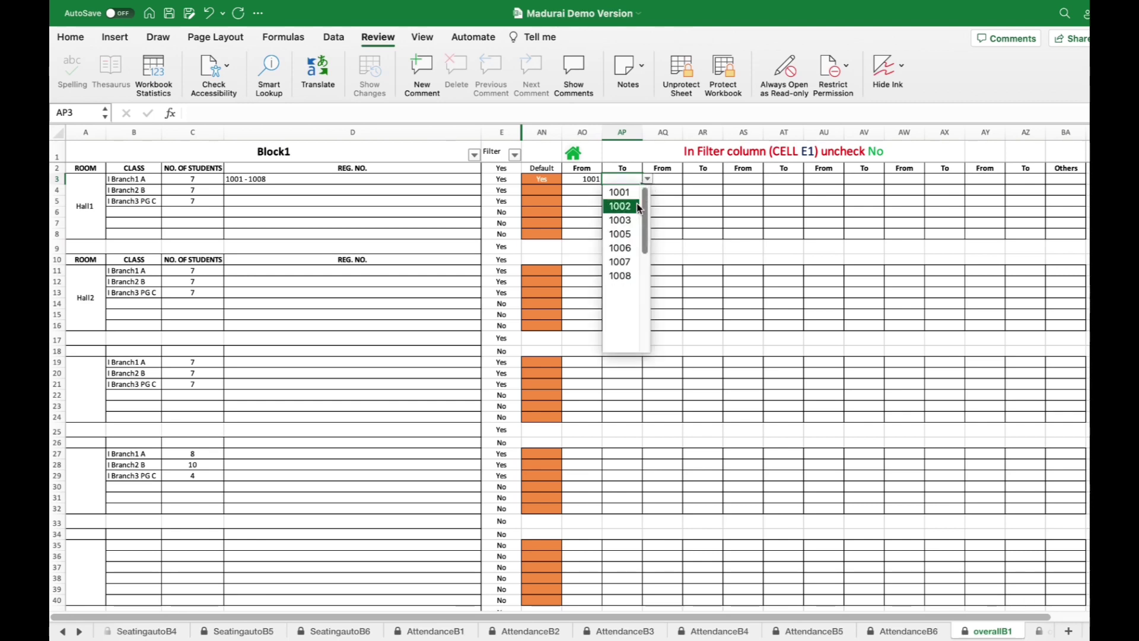
{"action": "left_click", "coordinate": [620, 220]}
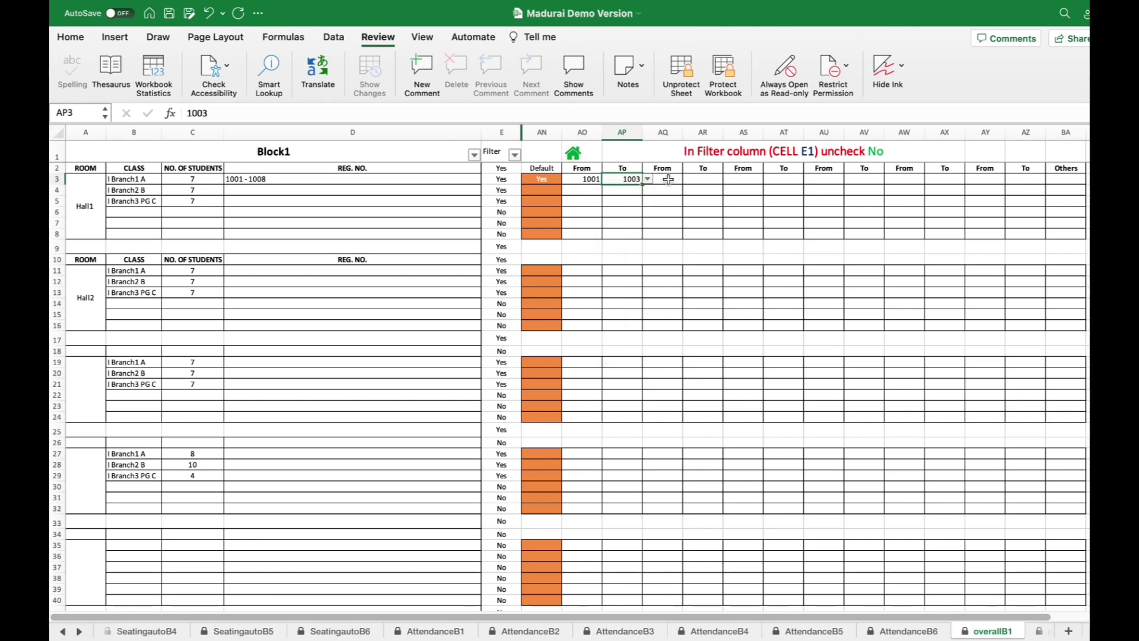
- Add a second range 1005–1008 for Branch1 A and clear its Default Yes
{"action": "left_click", "coordinate": [666, 180]}
{"action": "left_click", "coordinate": [688, 180]}
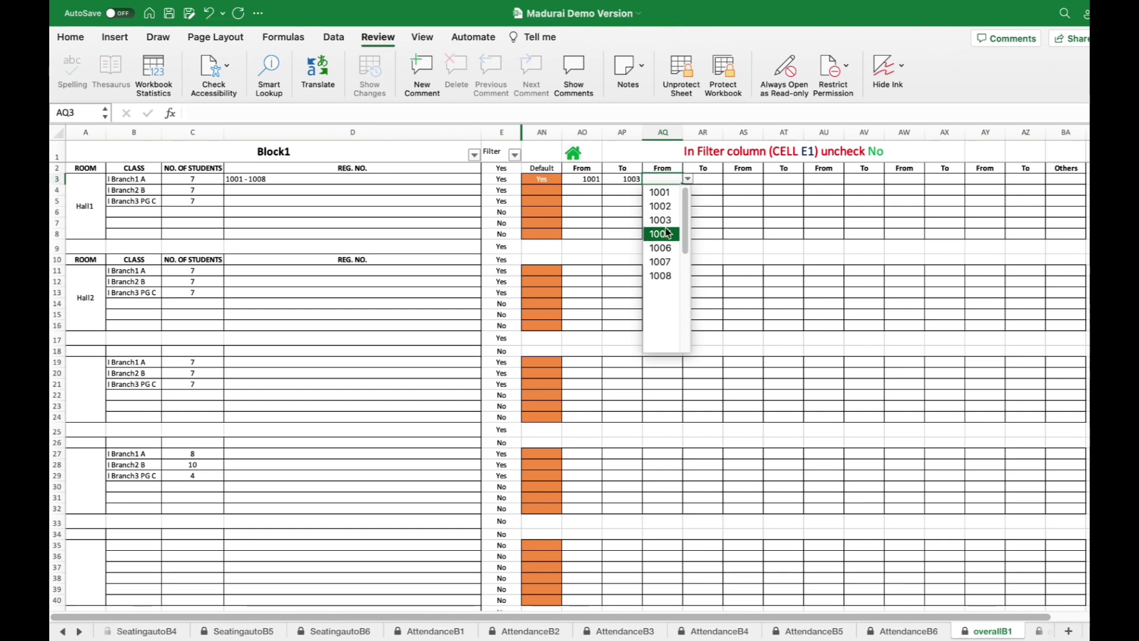
{"action": "left_click", "coordinate": [667, 235]}
{"action": "left_click", "coordinate": [710, 179]}
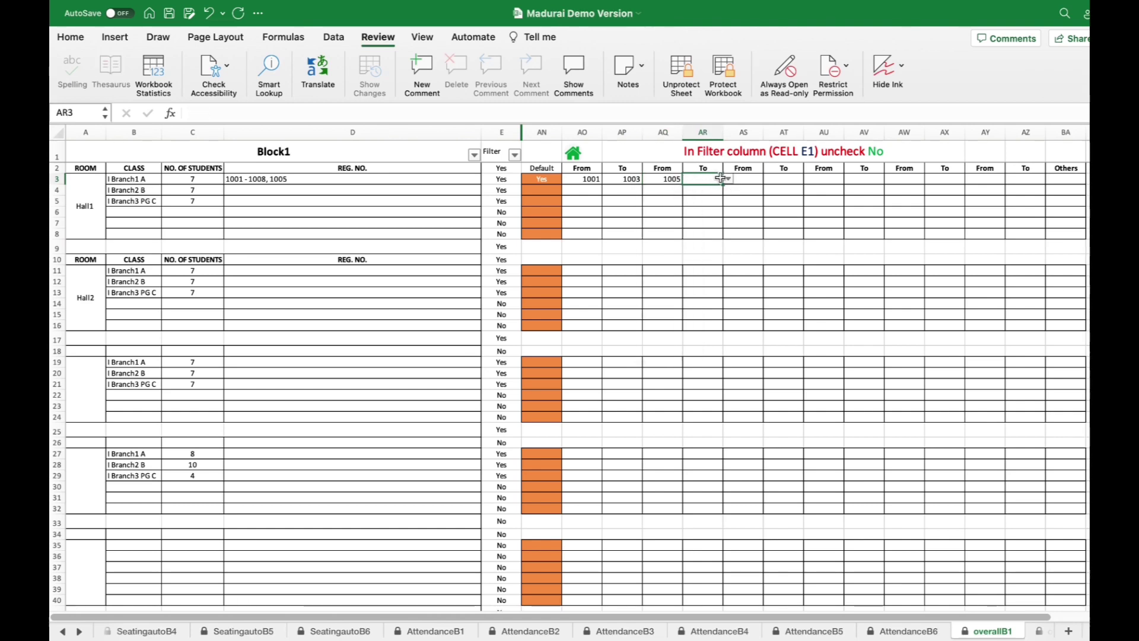
{"action": "left_click", "coordinate": [727, 180]}
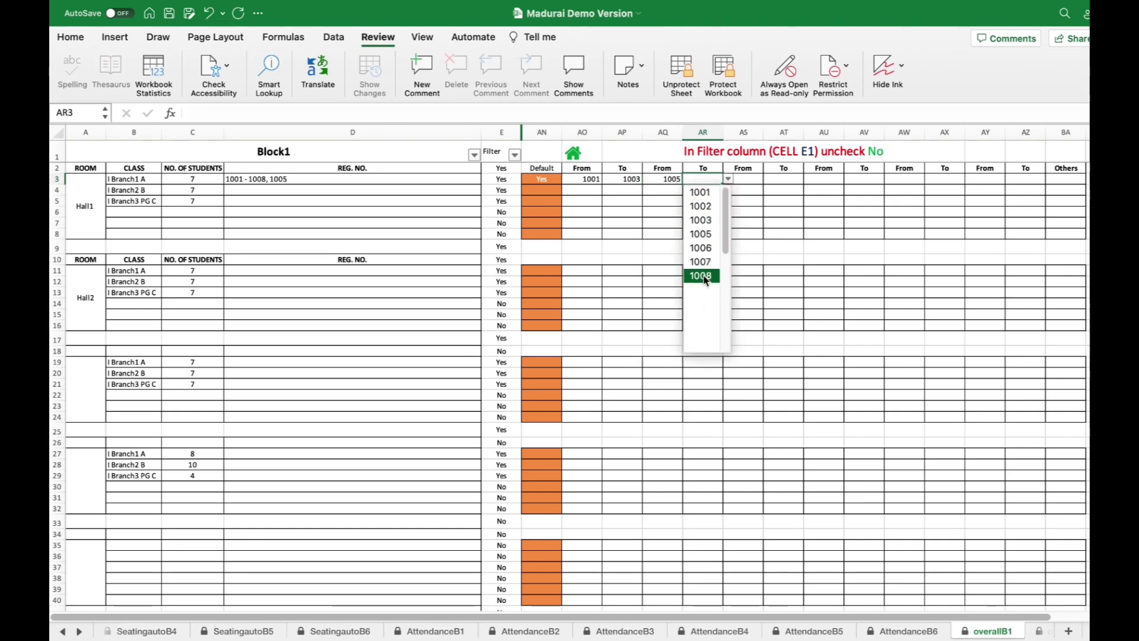
{"action": "key", "text": "Return"}
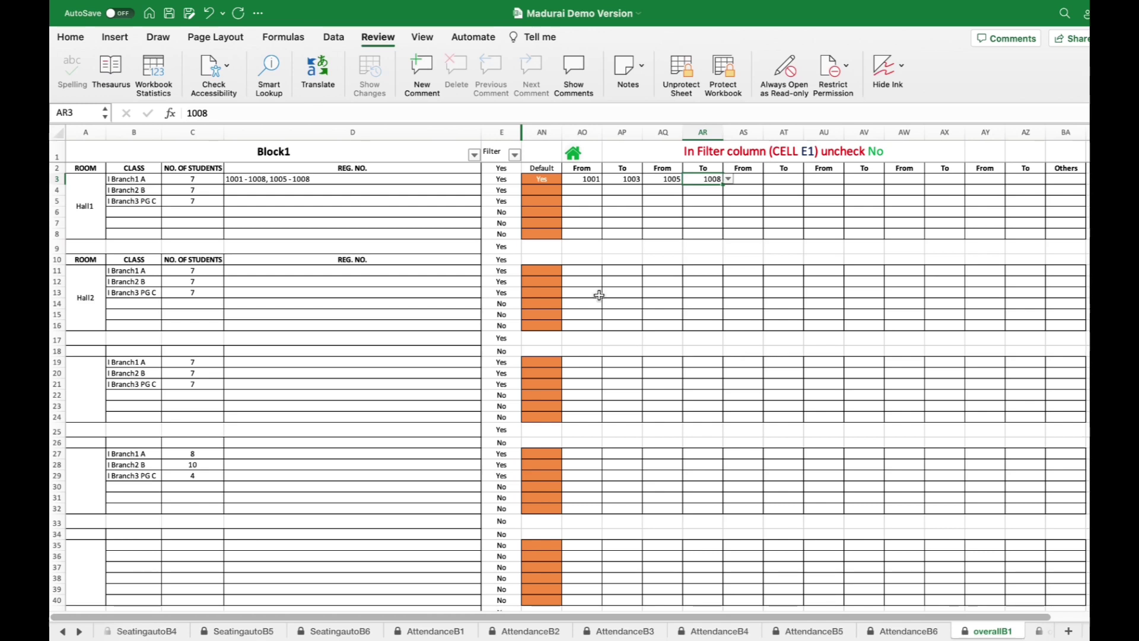
{"action": "left_click", "coordinate": [540, 180]}
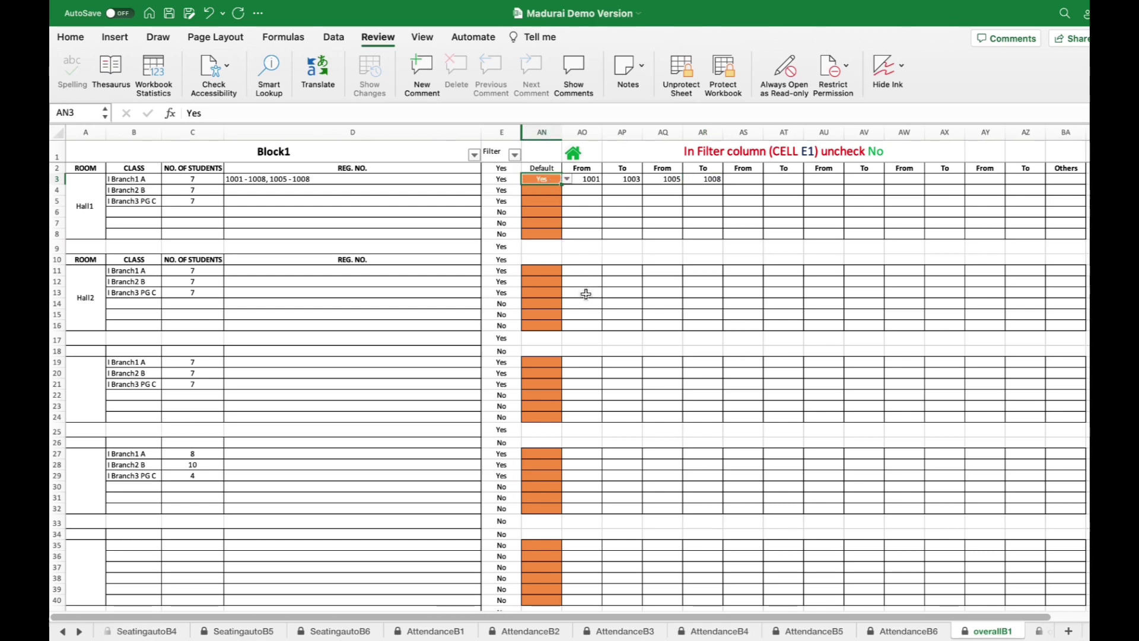
{"action": "key", "text": "Delete"}
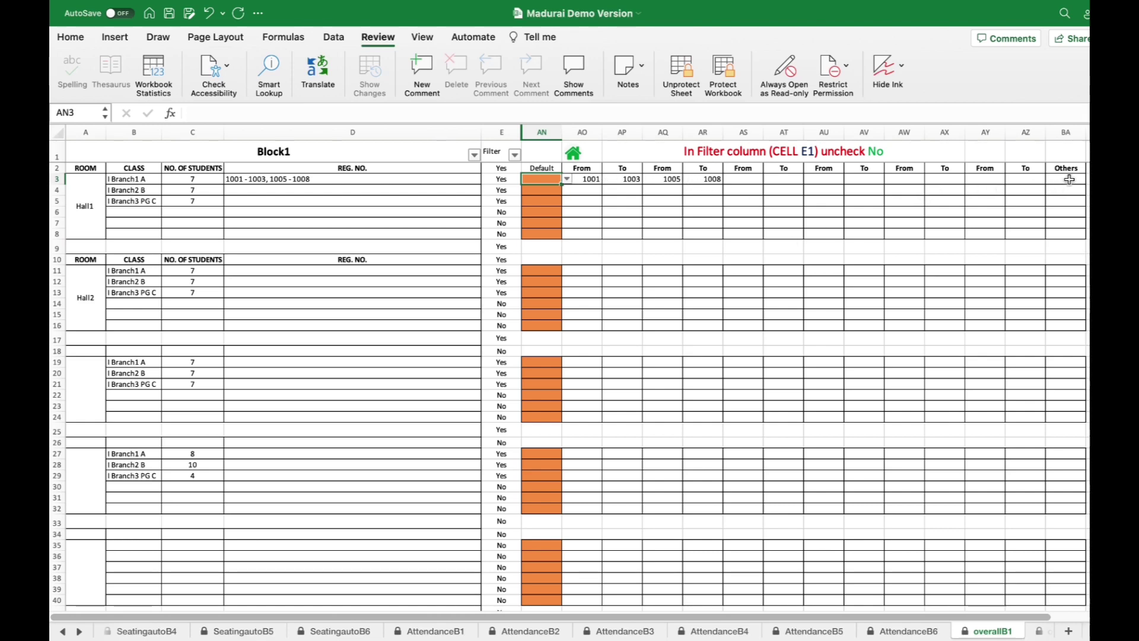
- Enter the extra student 'A' in Branch1 A's Others cell BA3 and check D3's list
{"action": "left_click", "coordinate": [1069, 180]}
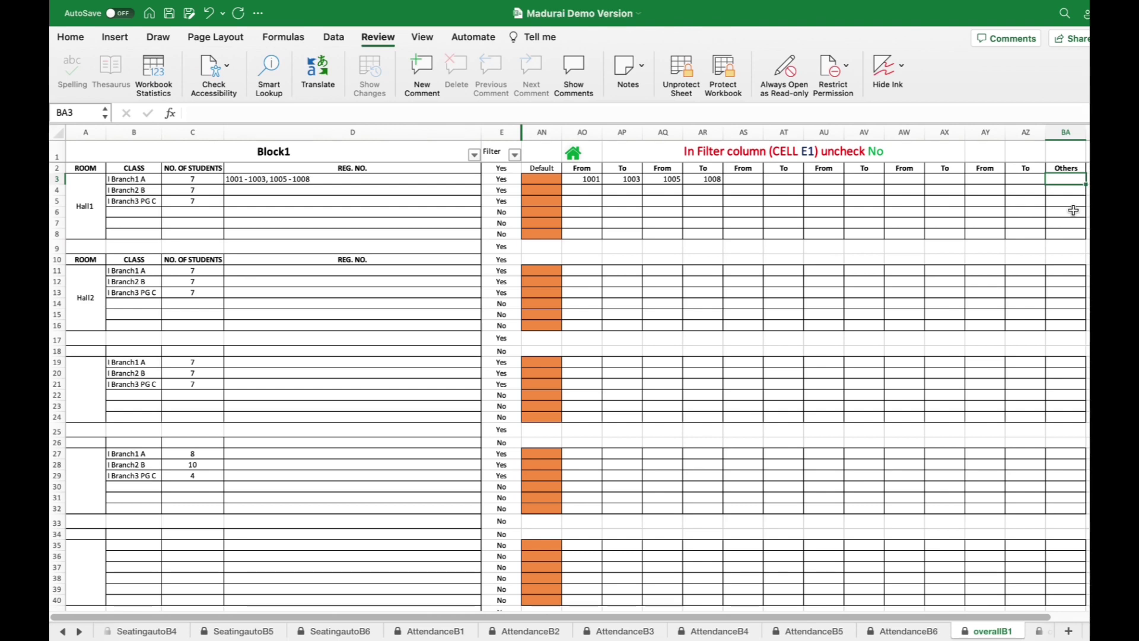
{"action": "type", "text": "ASWIN"}
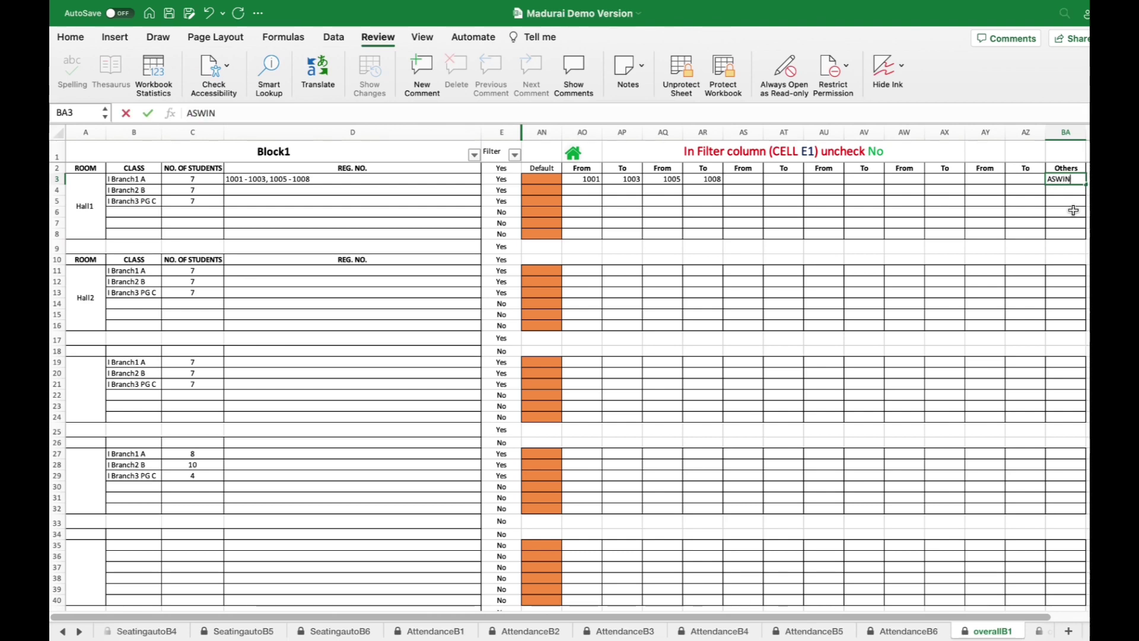
{"action": "key", "text": "Return"}
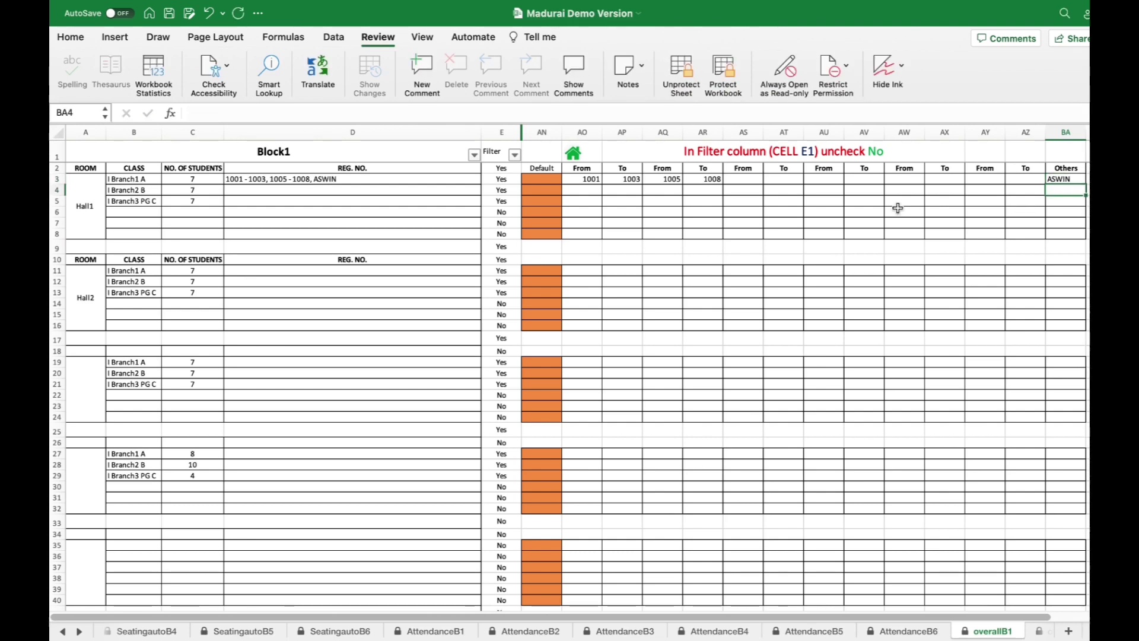
{"action": "left_click", "coordinate": [370, 179]}
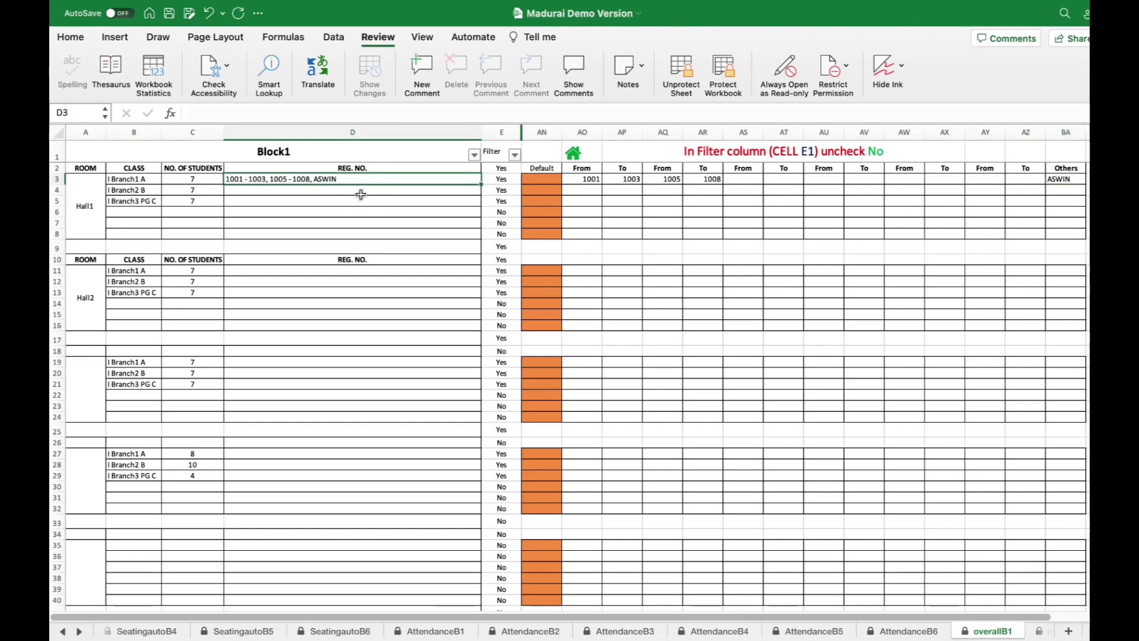
- Set Default to Yes for Branch2 B, Branch3 PG C and the next class
{"action": "left_click", "coordinate": [542, 187]}
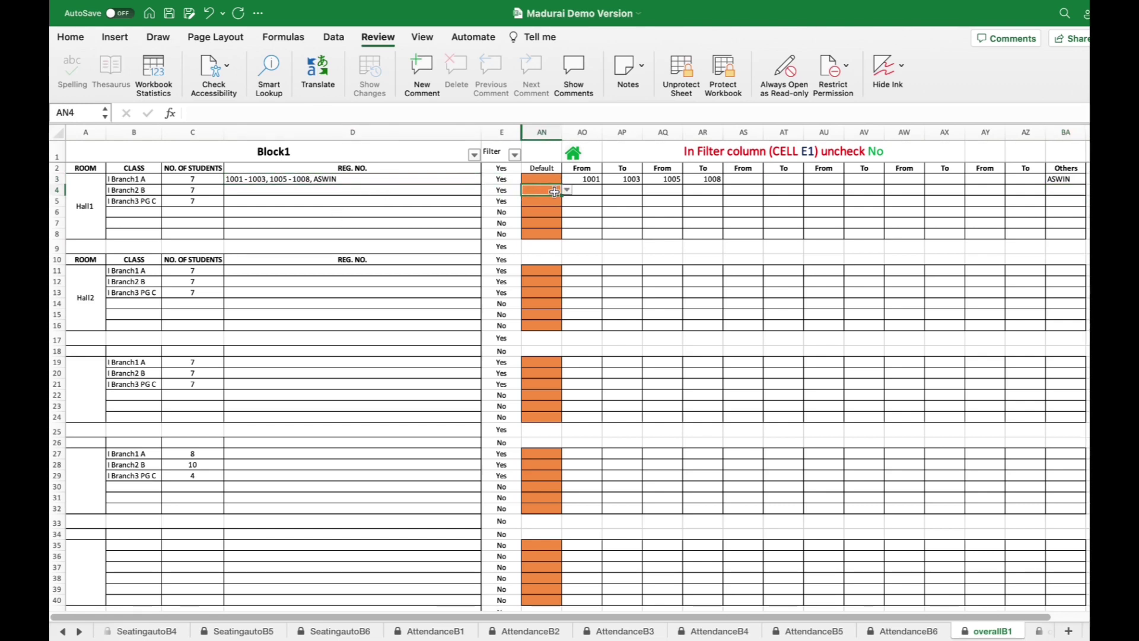
{"action": "left_click", "coordinate": [567, 189]}
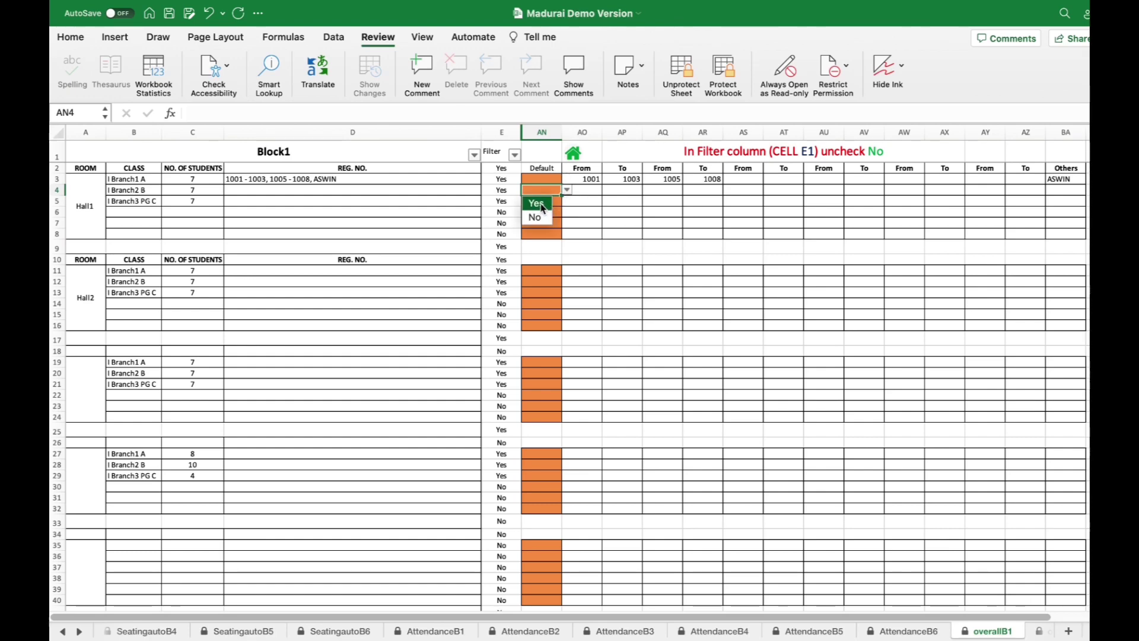
{"action": "left_click", "coordinate": [537, 204]}
{"action": "left_click", "coordinate": [552, 200]}
{"action": "left_click", "coordinate": [567, 201]}
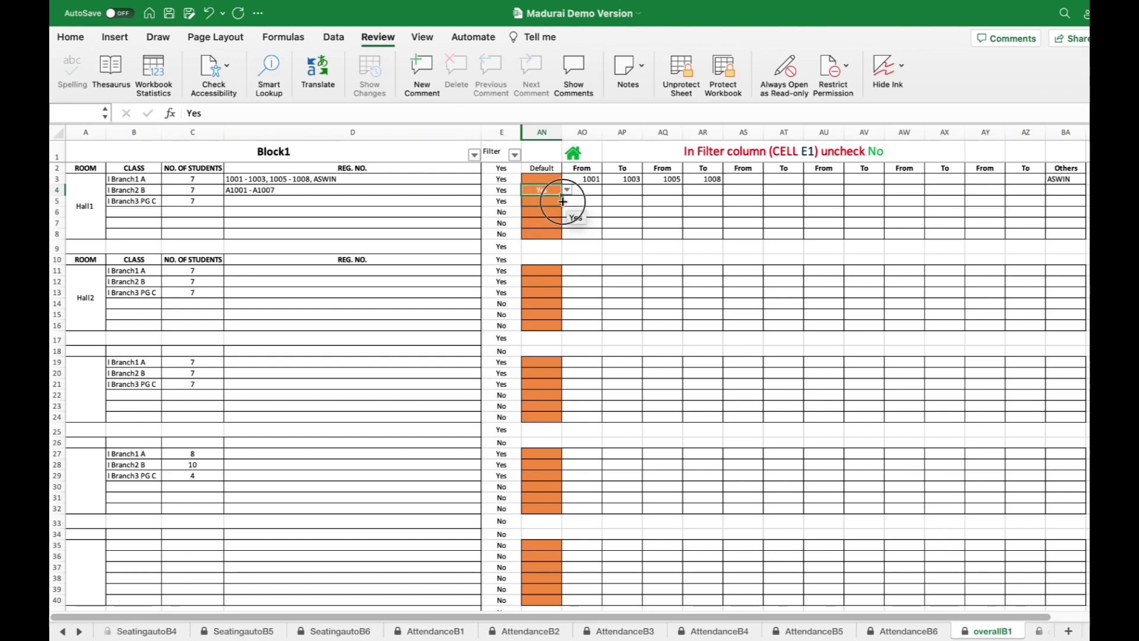
{"action": "left_click", "coordinate": [539, 215]}
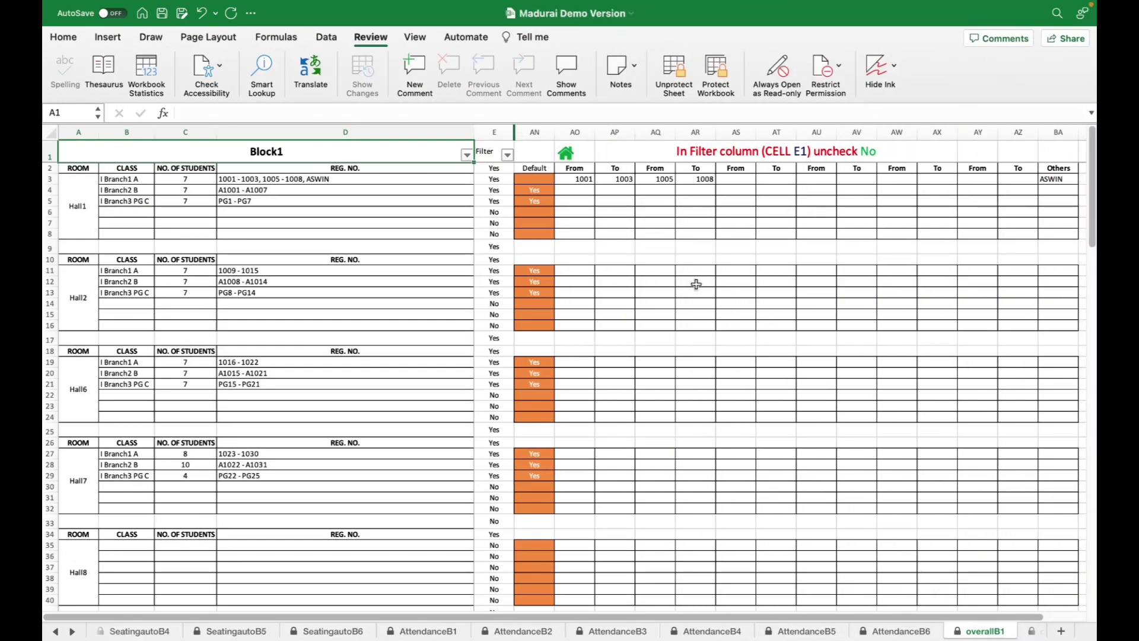
- Filter column E to hide the rows marked No
{"action": "left_click", "coordinate": [507, 156]}
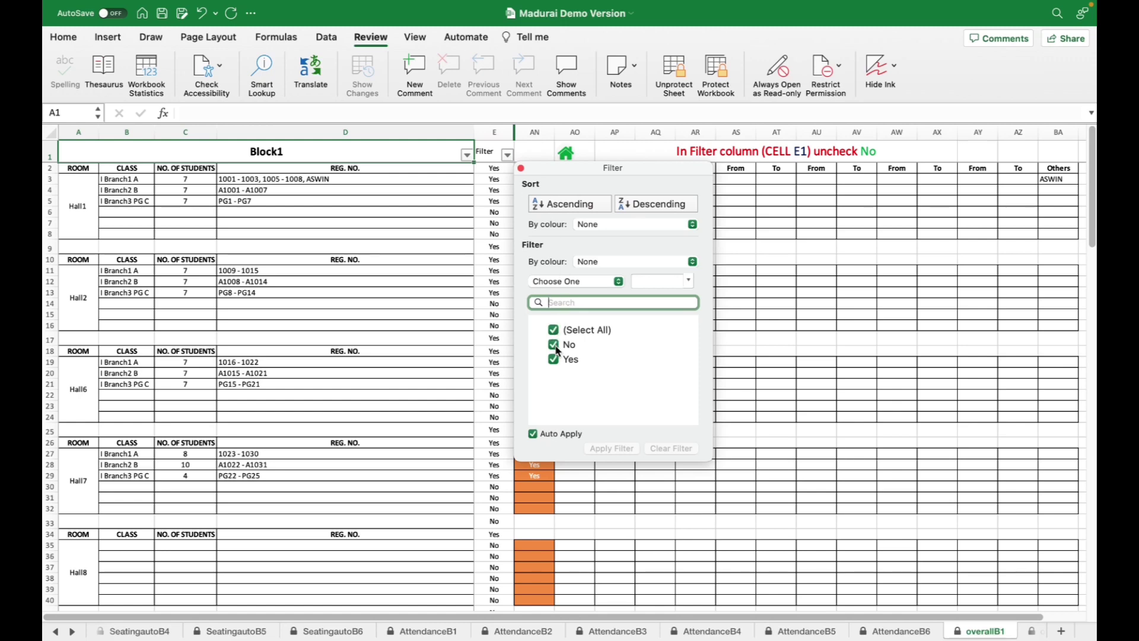
{"action": "left_click", "coordinate": [556, 350]}
{"action": "left_click", "coordinate": [554, 345]}
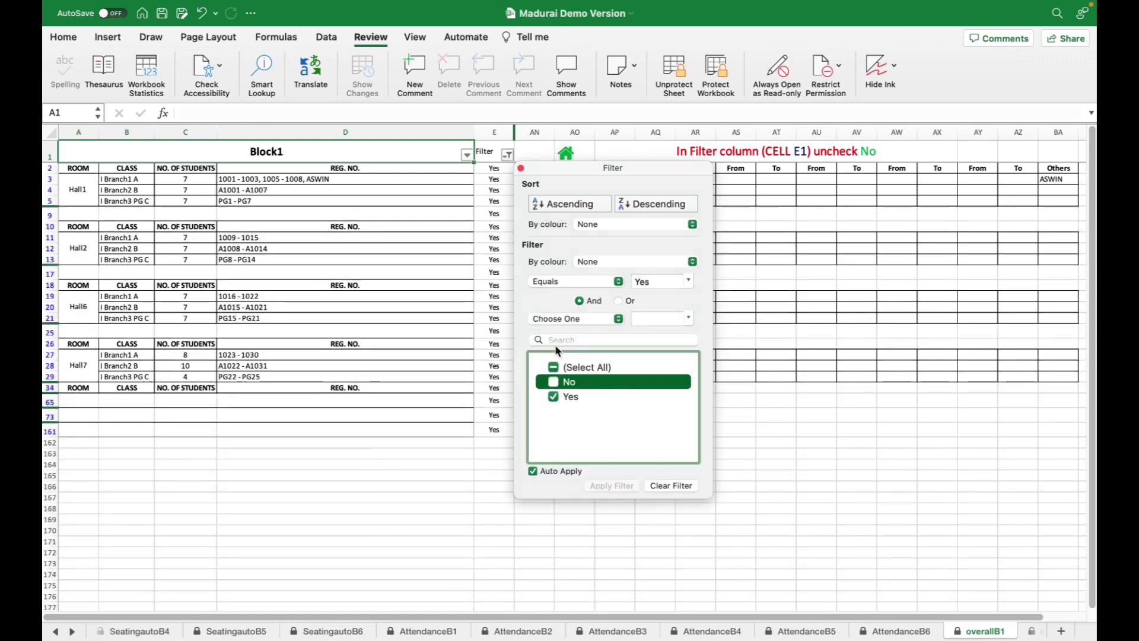
{"action": "left_click", "coordinate": [440, 478]}
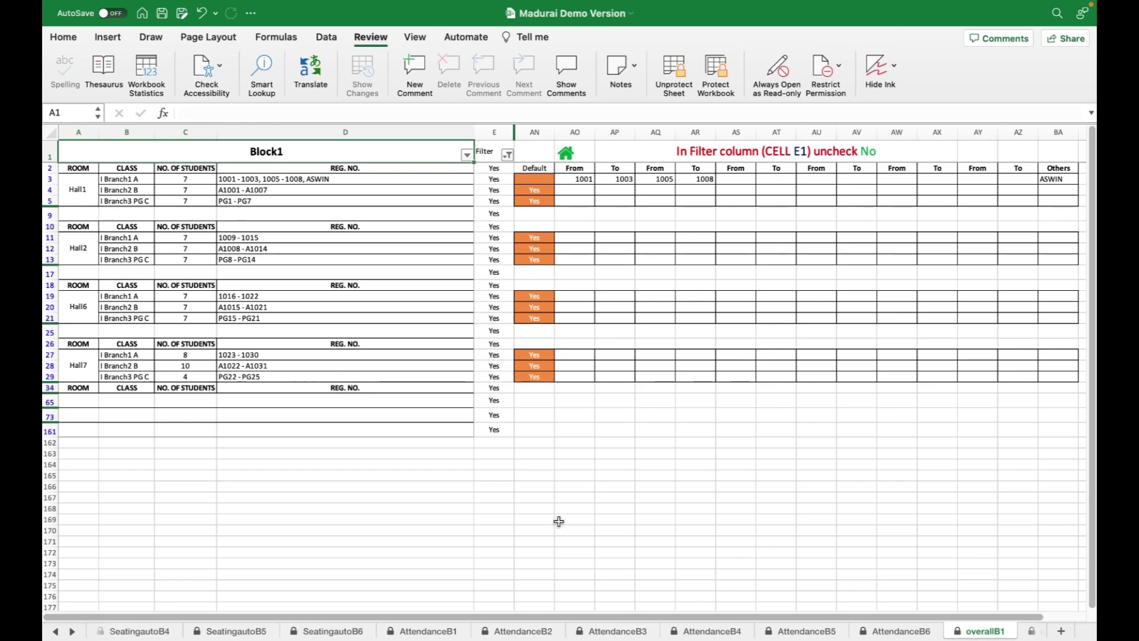
- Print the filtered sheet to PDF and open it in Preview
{"action": "key", "text": "super+p"}
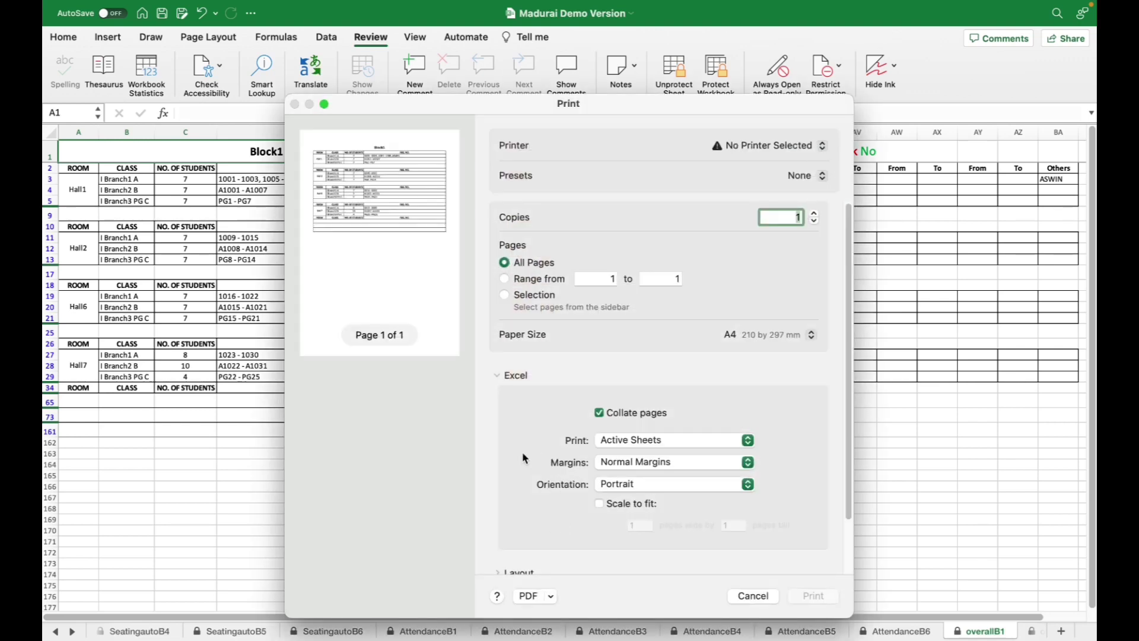
{"action": "left_click", "coordinate": [550, 596]}
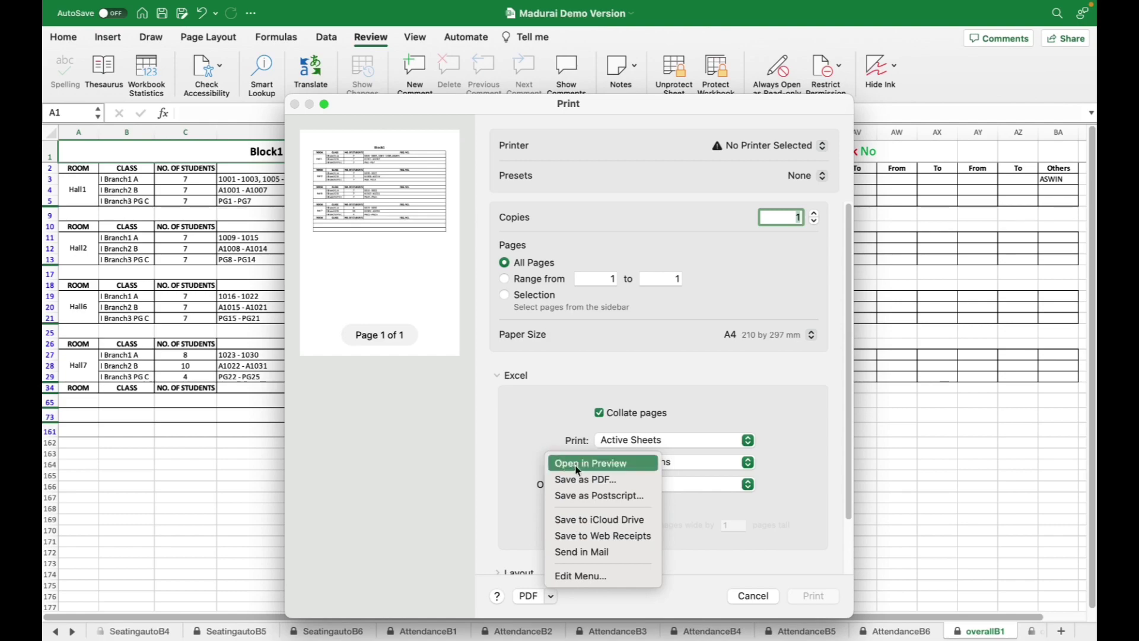
{"action": "key", "text": "Return"}
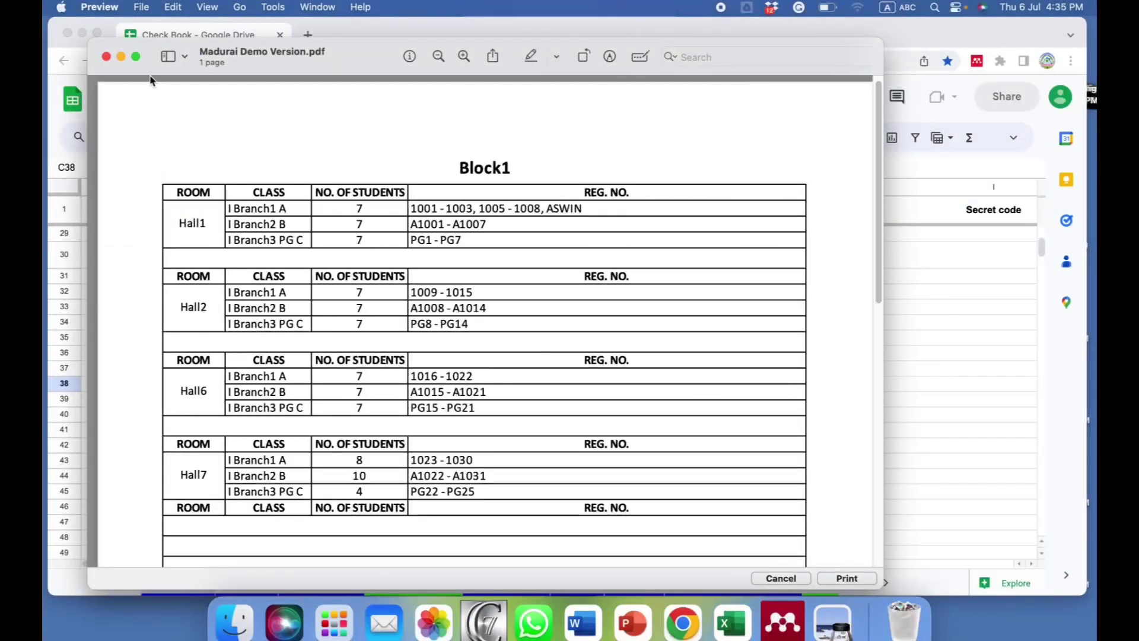
- View the Preview PDF full screen, then switch back to the Excel workbook
{"action": "left_click", "coordinate": [136, 58]}
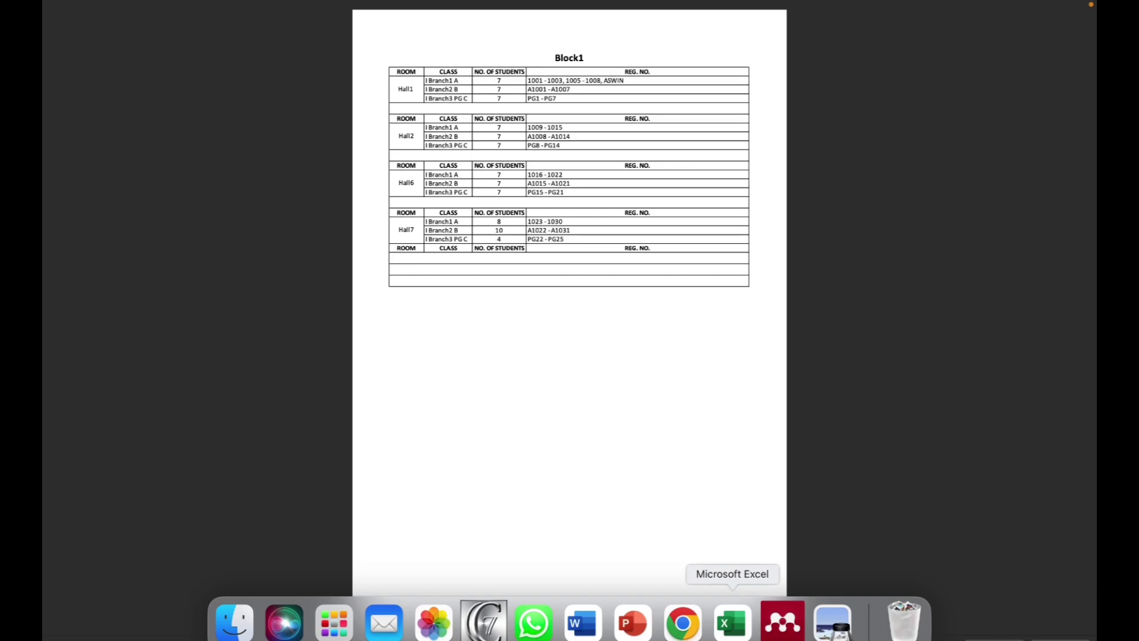
{"action": "left_click", "coordinate": [732, 623]}
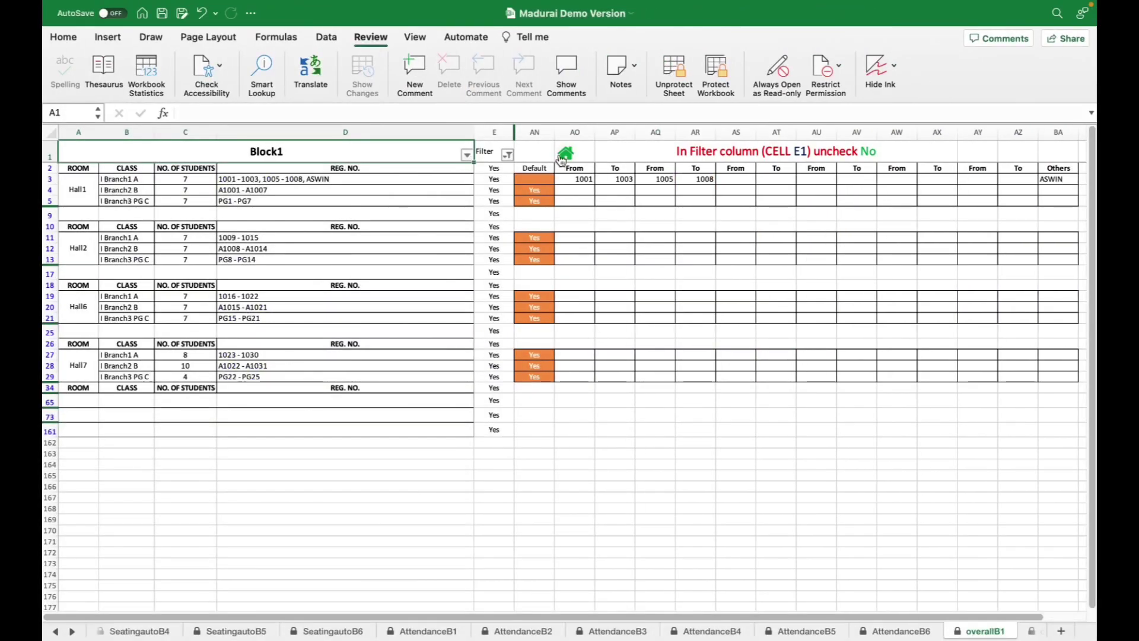
- Look at the hall details and branches sheet, then go back to HOME
{"action": "left_click", "coordinate": [564, 157]}
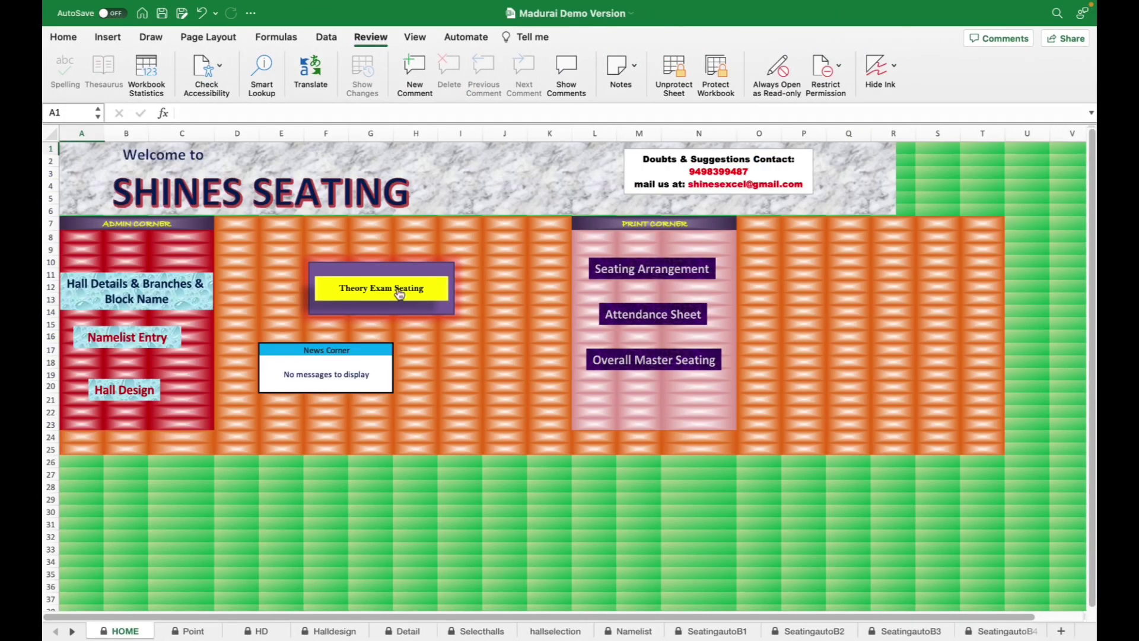
{"action": "left_click", "coordinate": [136, 300]}
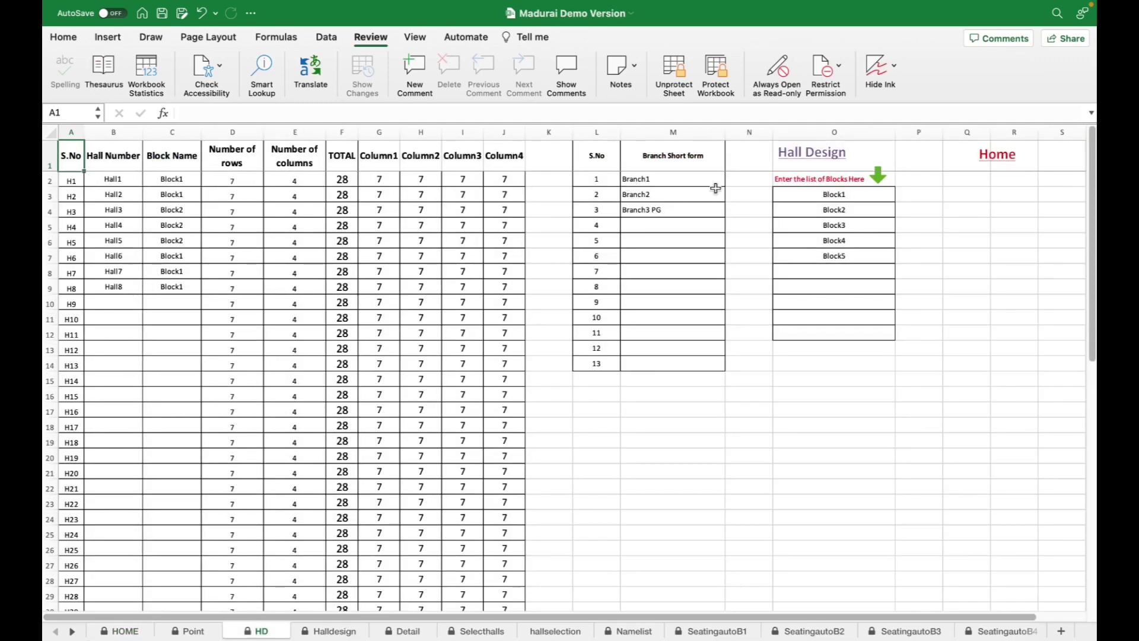
{"action": "left_click", "coordinate": [1002, 161]}
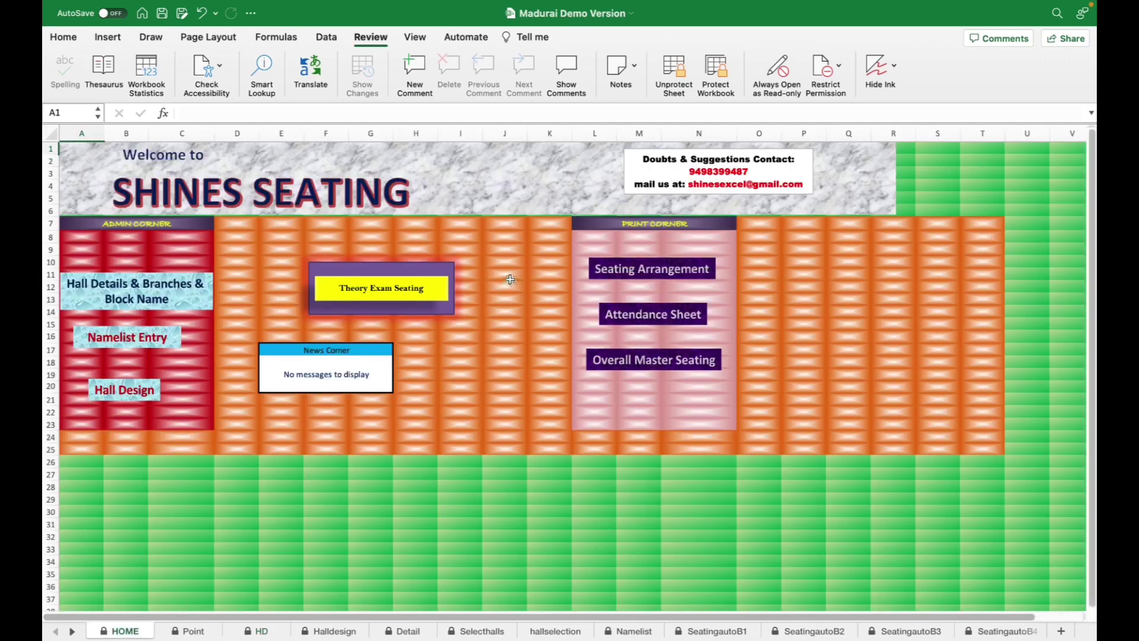
- Set Hall8 to No in Selecthalls cell E10 under Theory Exam Seating
{"action": "left_click", "coordinate": [407, 290]}
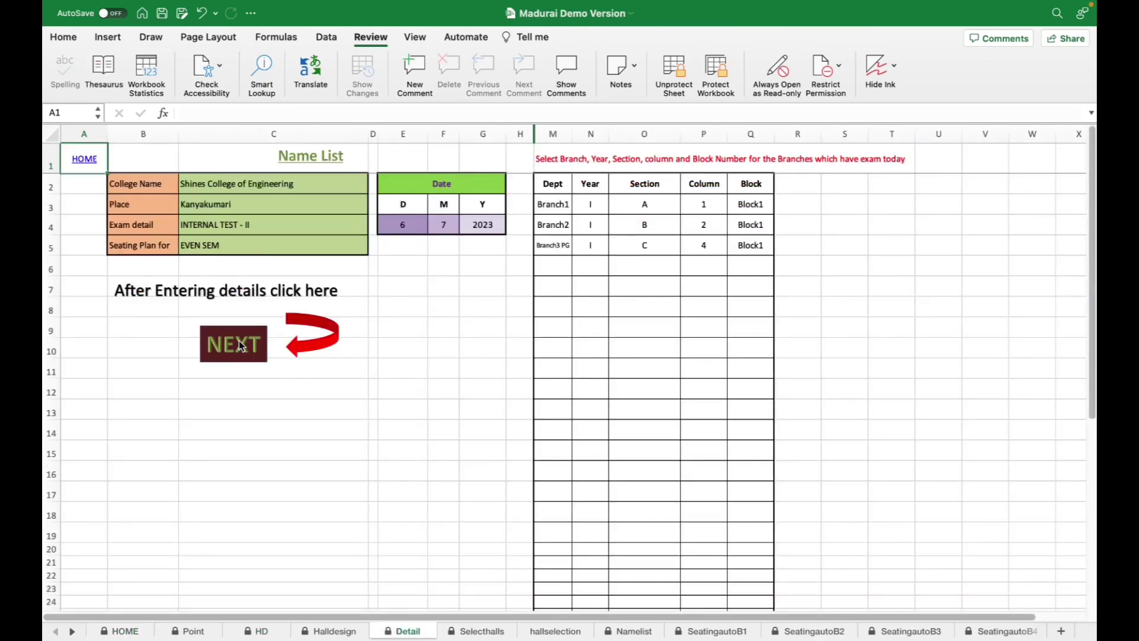
{"action": "left_click", "coordinate": [240, 345]}
{"action": "left_click", "coordinate": [327, 339]}
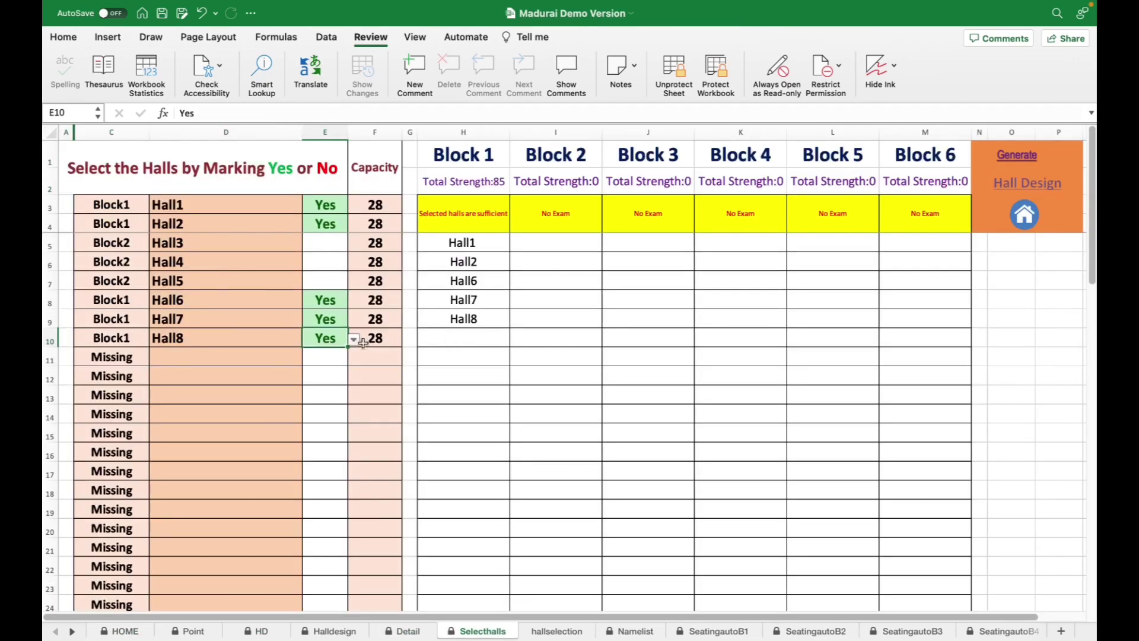
{"action": "left_click", "coordinate": [354, 340]}
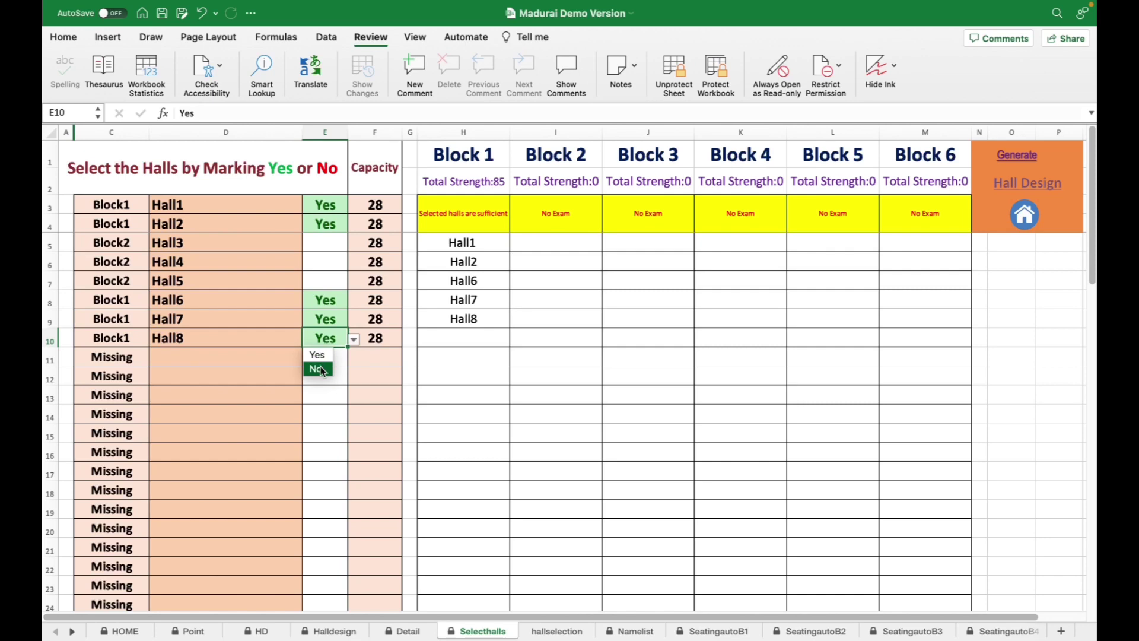
{"action": "key", "text": "Return"}
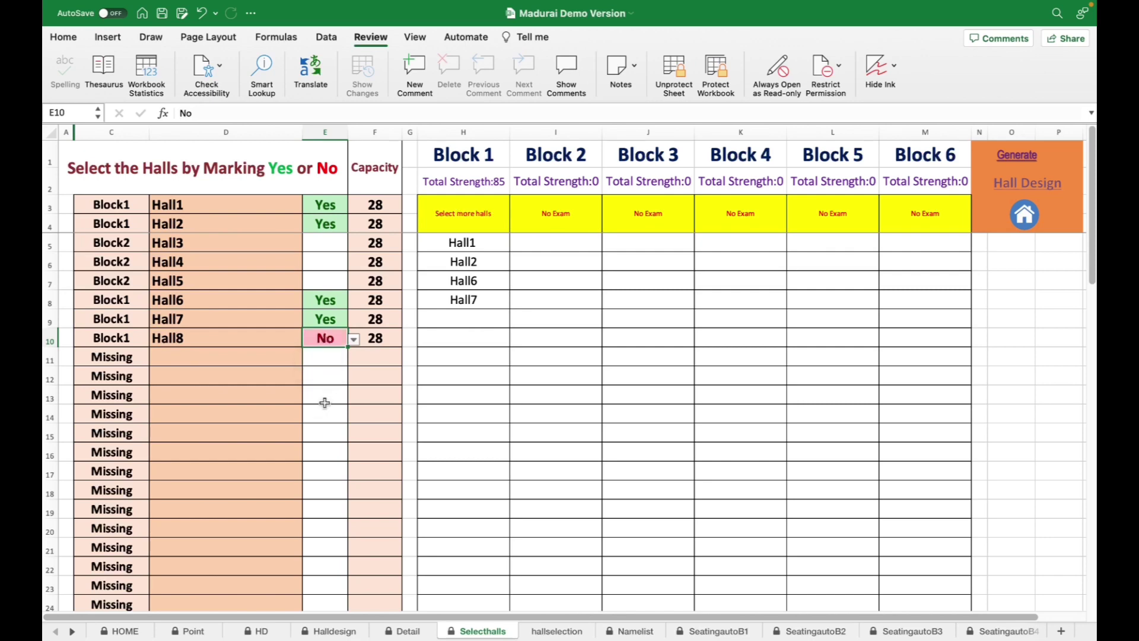
{"action": "left_click", "coordinate": [326, 399]}
{"action": "left_click", "coordinate": [974, 267]}
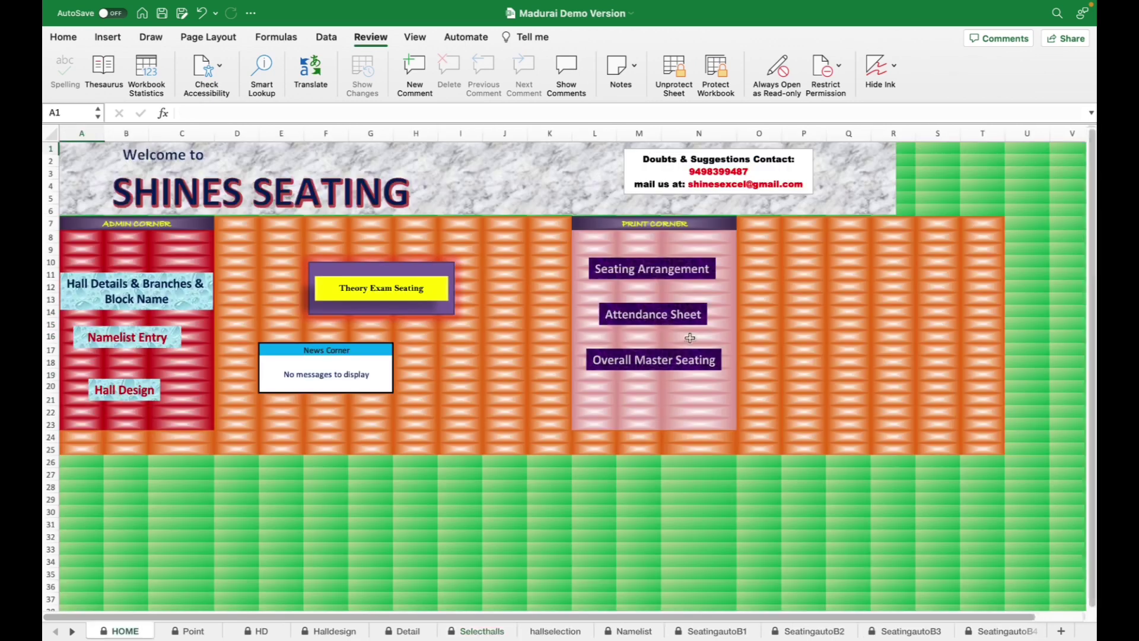
- Open the Block1 overall seating link from Overall Master Seating
{"action": "left_click", "coordinate": [656, 361]}
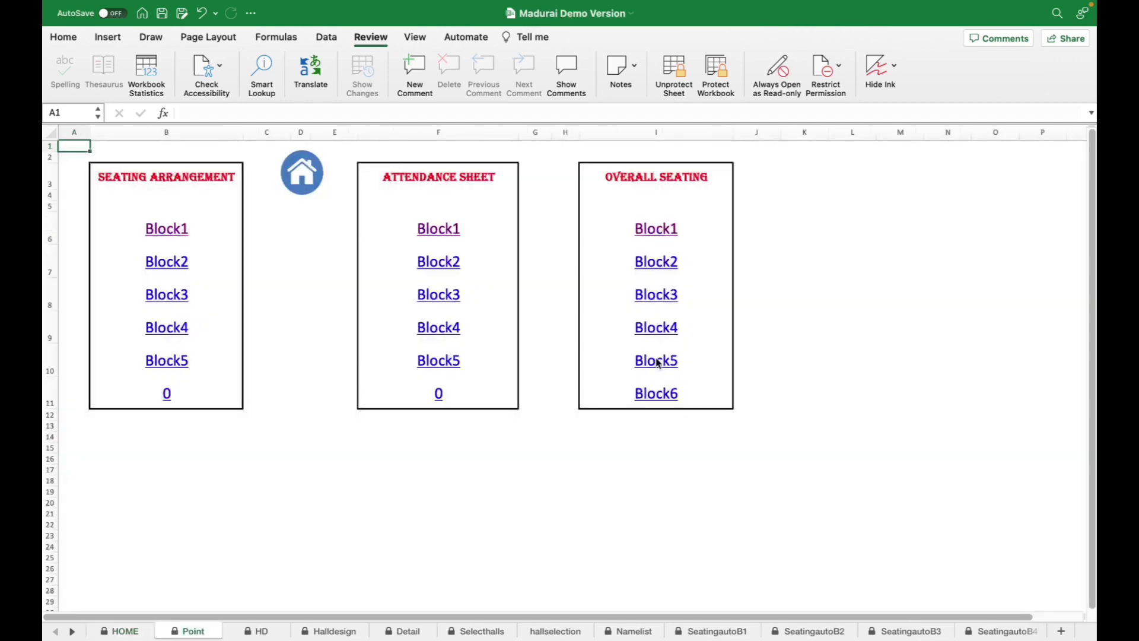
{"action": "left_click", "coordinate": [656, 229]}
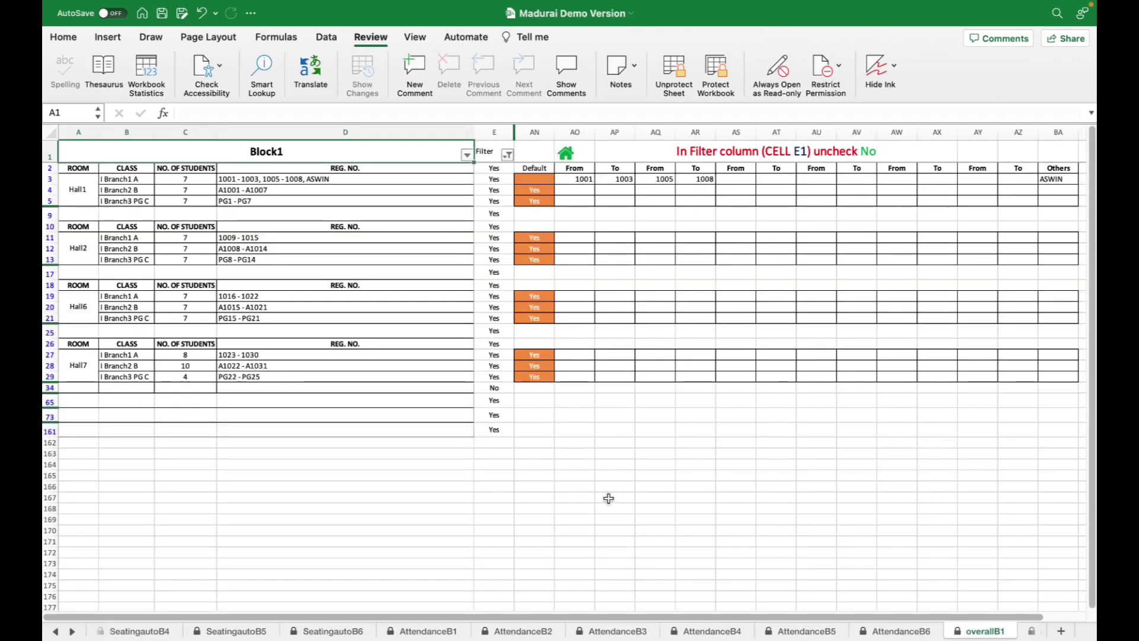
- Filter the Filter column to hide the rows marked No
{"action": "left_click", "coordinate": [508, 155]}
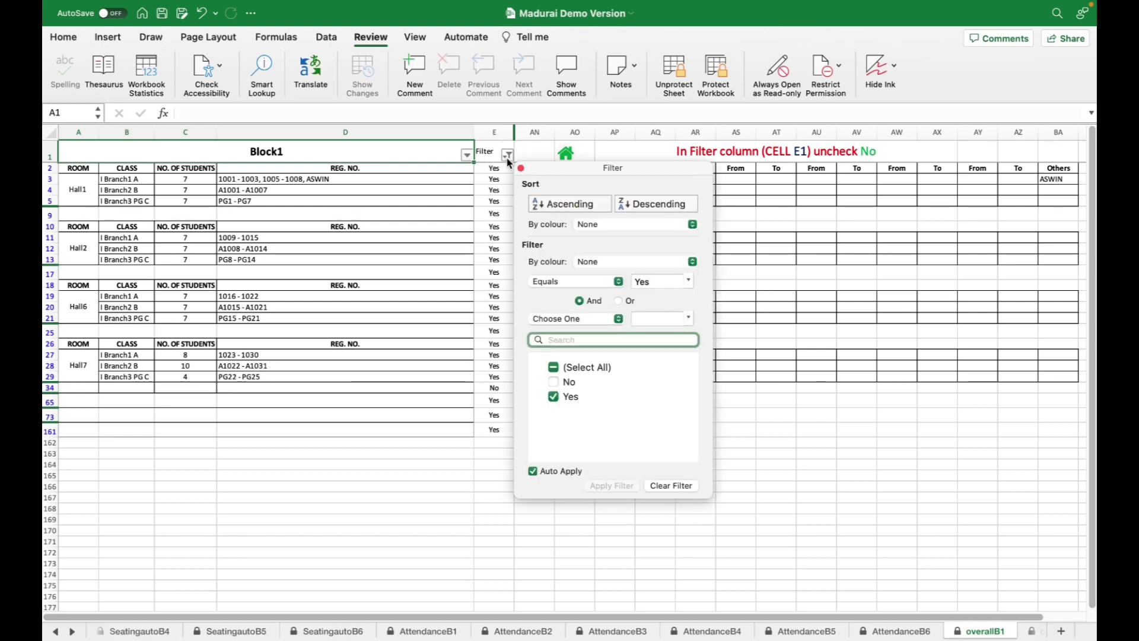
{"action": "left_click", "coordinate": [555, 382]}
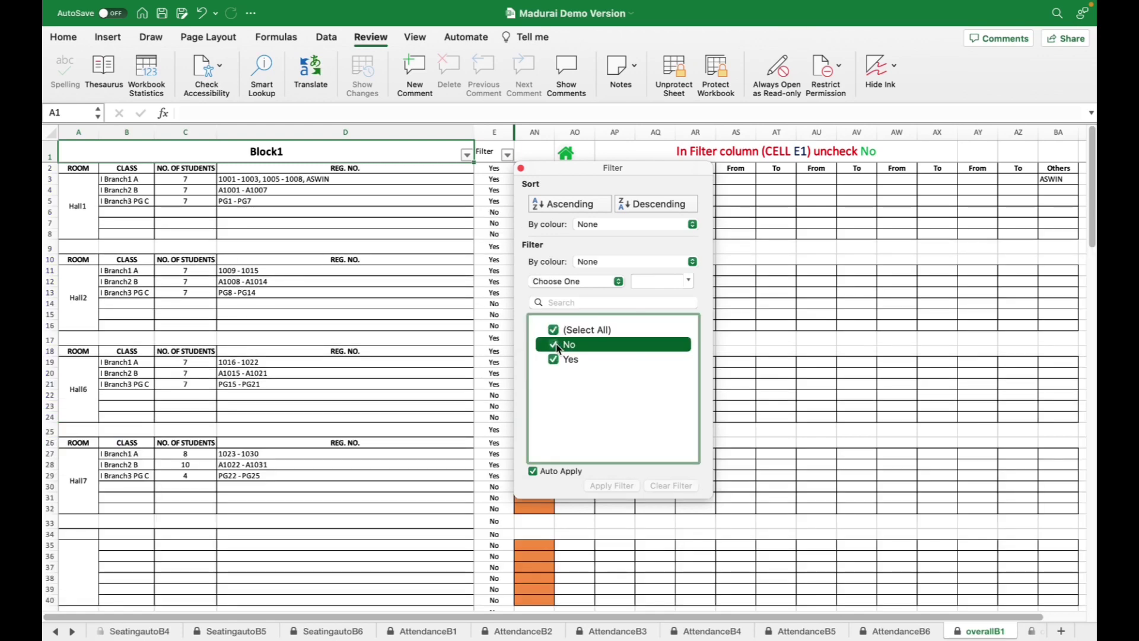
{"action": "left_click", "coordinate": [557, 346]}
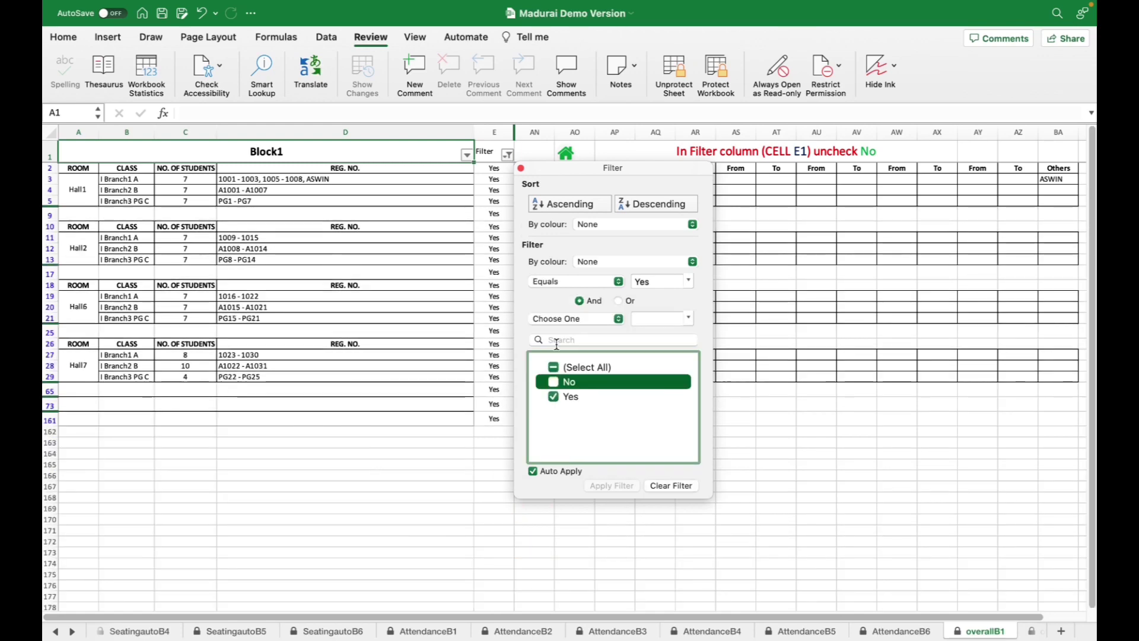
{"action": "left_click", "coordinate": [417, 529]}
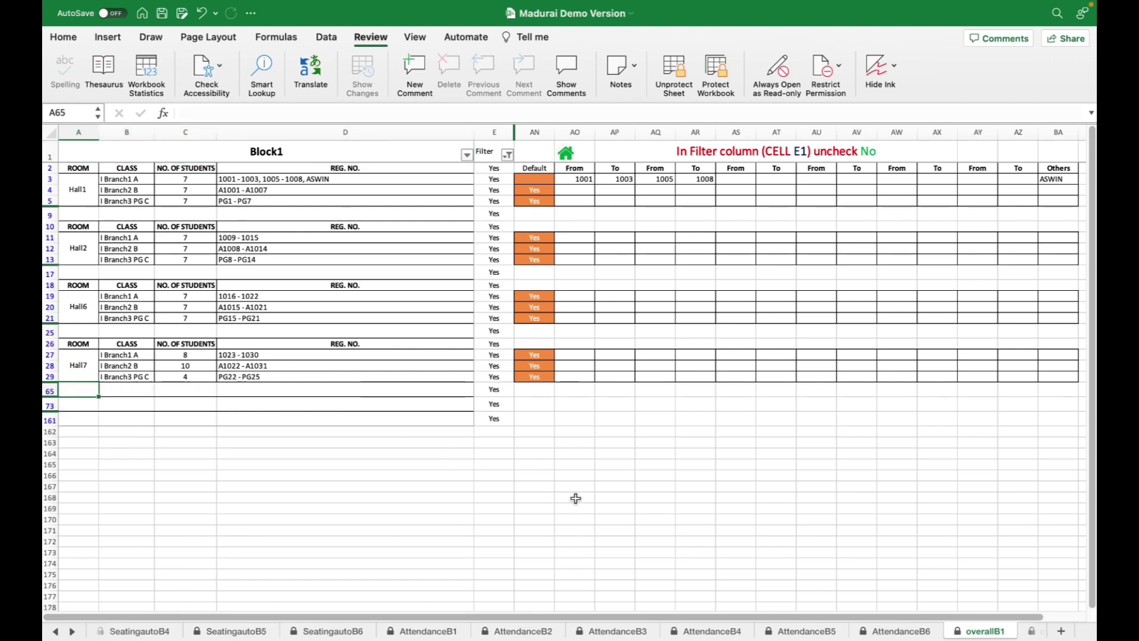
- Print the Block1 sheet to a one-page PDF opened in Preview
{"action": "key", "text": "super+p"}
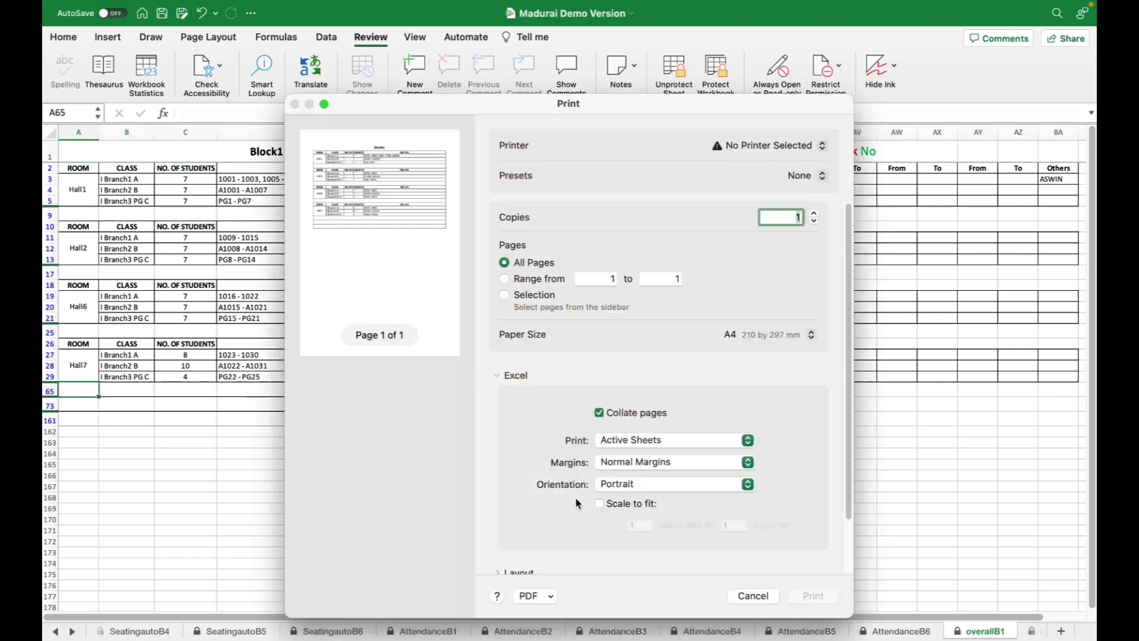
{"action": "left_click", "coordinate": [552, 597]}
{"action": "left_click", "coordinate": [580, 465]}
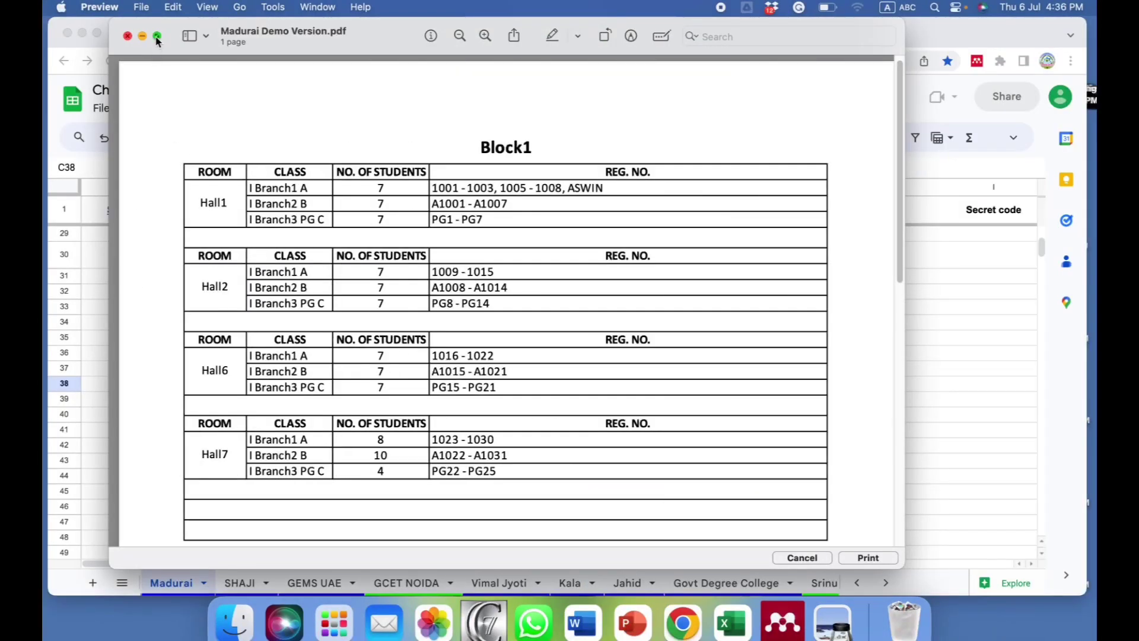
- Review the one-page Block1 seating PDF full screen in Preview, then switch back to Excel
{"action": "left_click", "coordinate": [158, 37]}
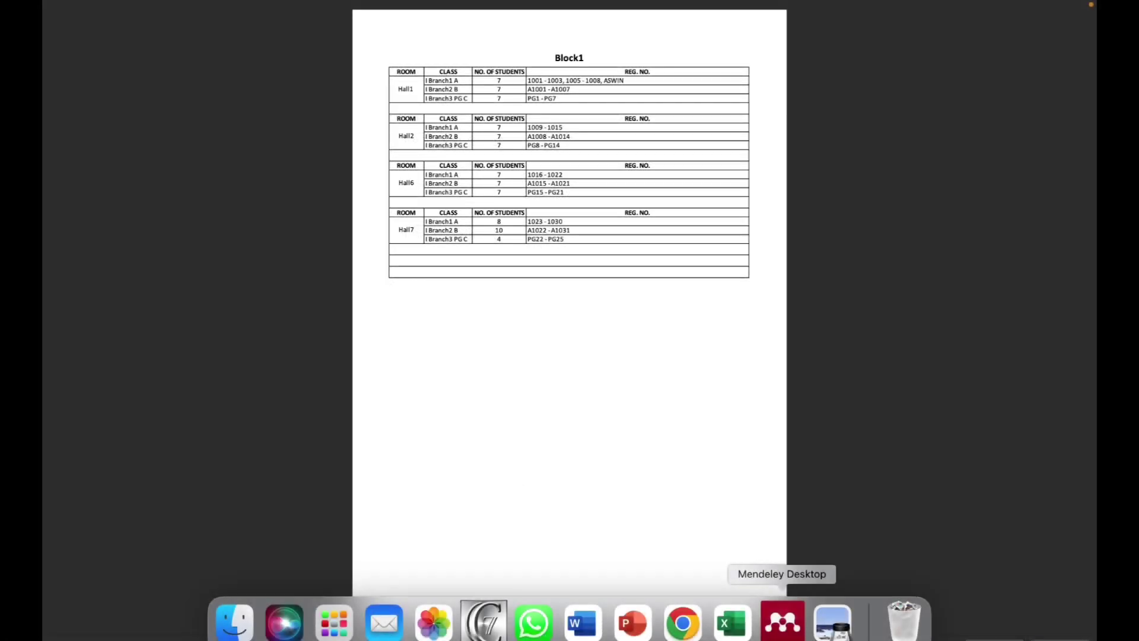
{"action": "left_click", "coordinate": [732, 622]}
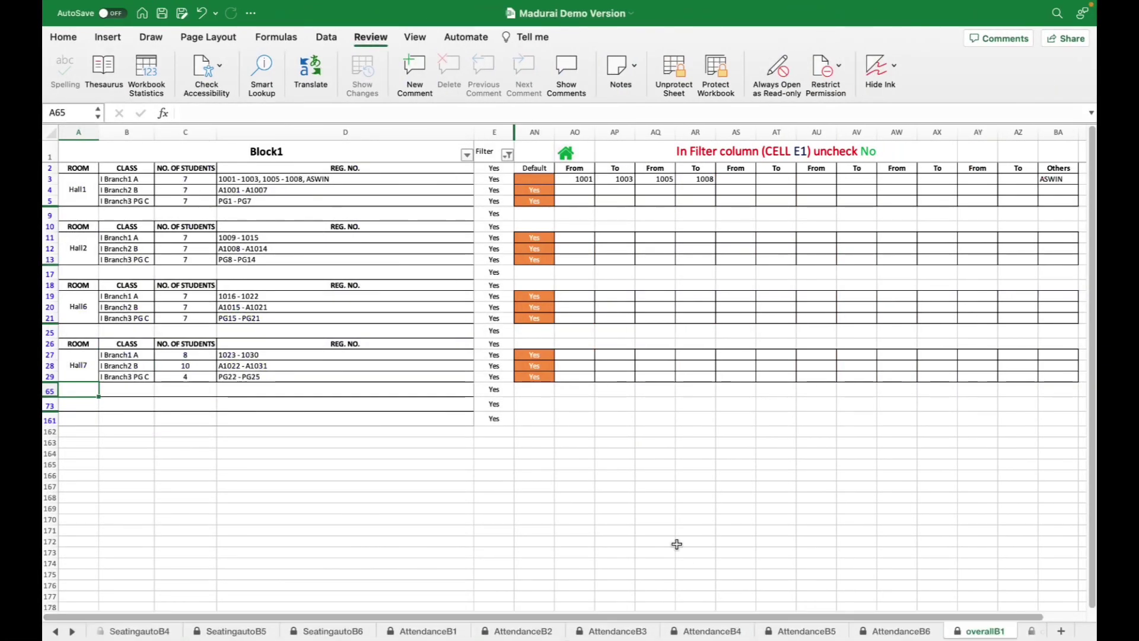
- Glance over the overallB2 Block2 seating sheet, return to overallB1, then go to the home dashboard
{"action": "left_click", "coordinate": [72, 631]}
{"action": "left_click", "coordinate": [72, 631]}
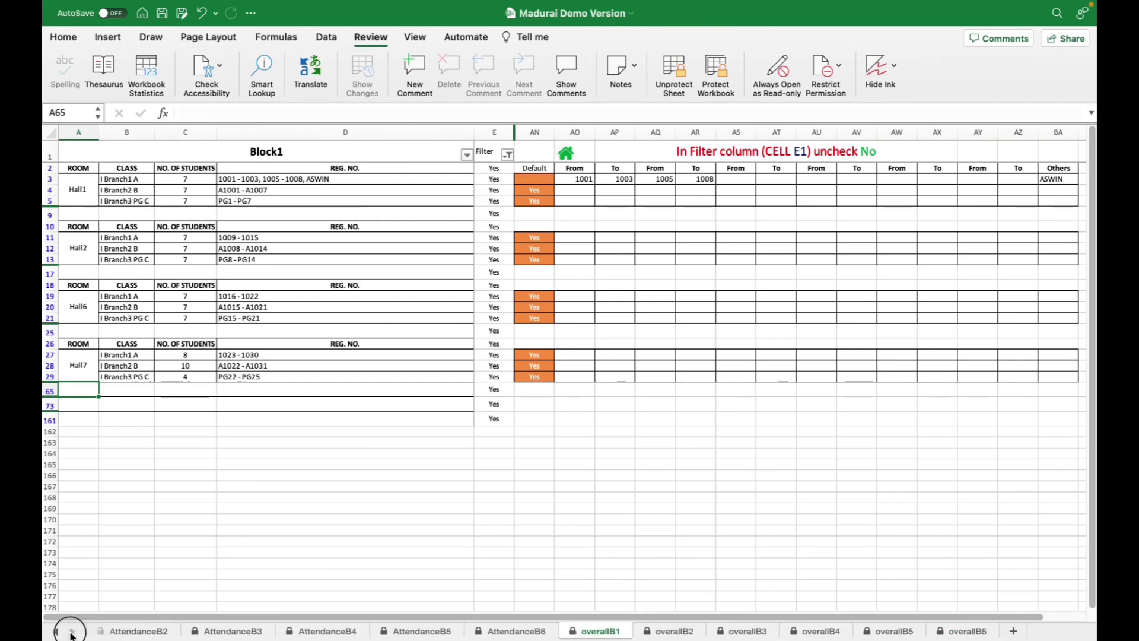
{"action": "left_click", "coordinate": [675, 632]}
{"action": "left_click", "coordinate": [601, 632]}
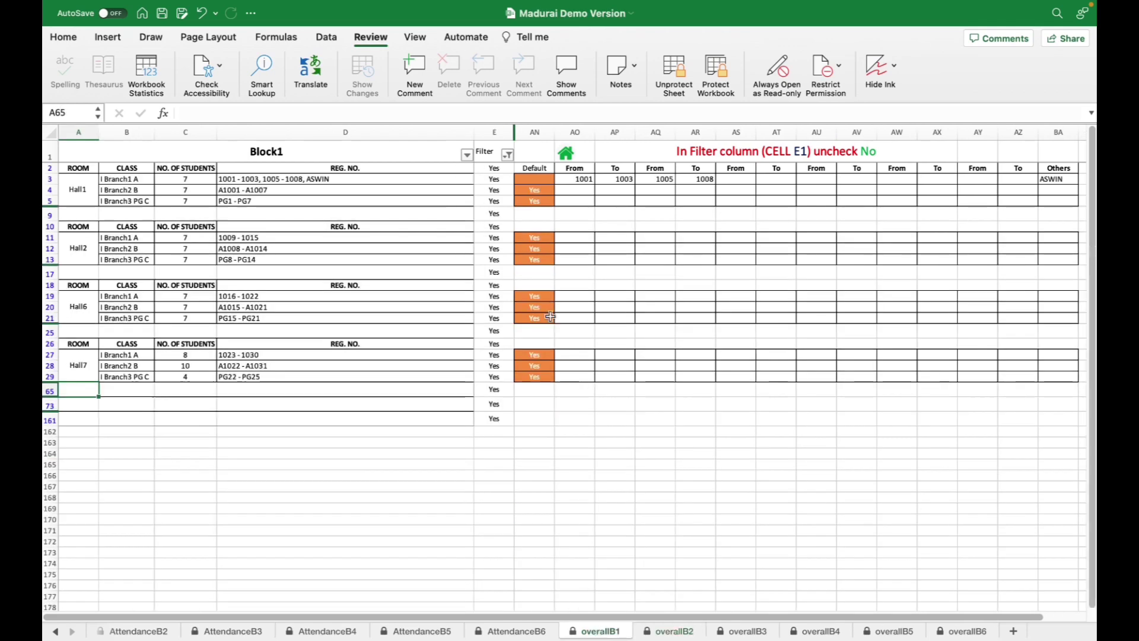
{"action": "left_click", "coordinate": [566, 155]}
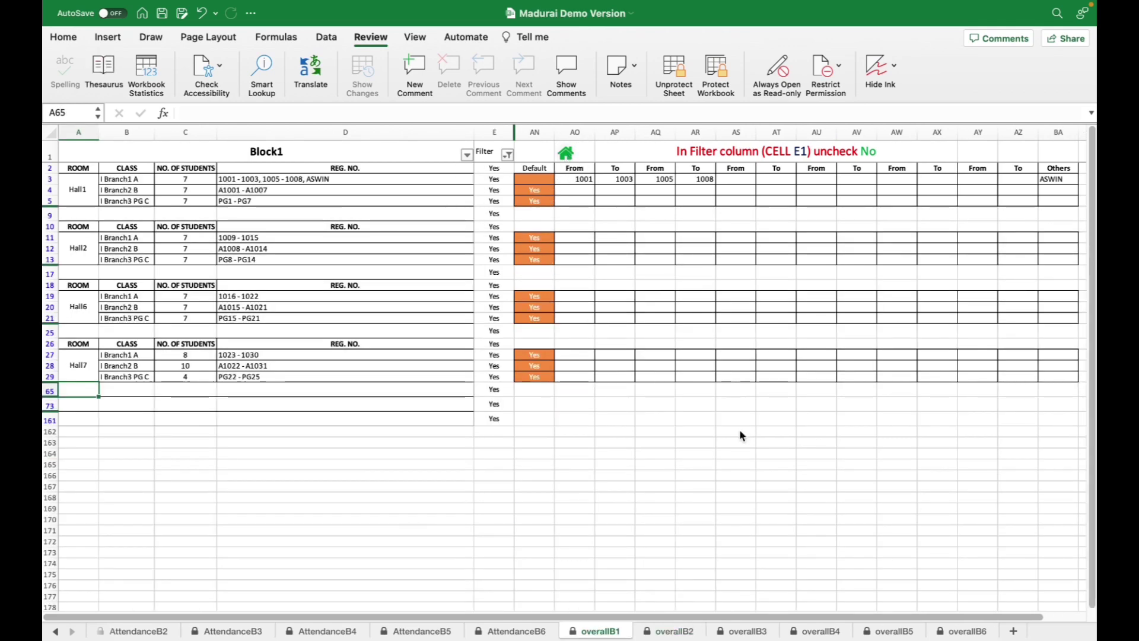